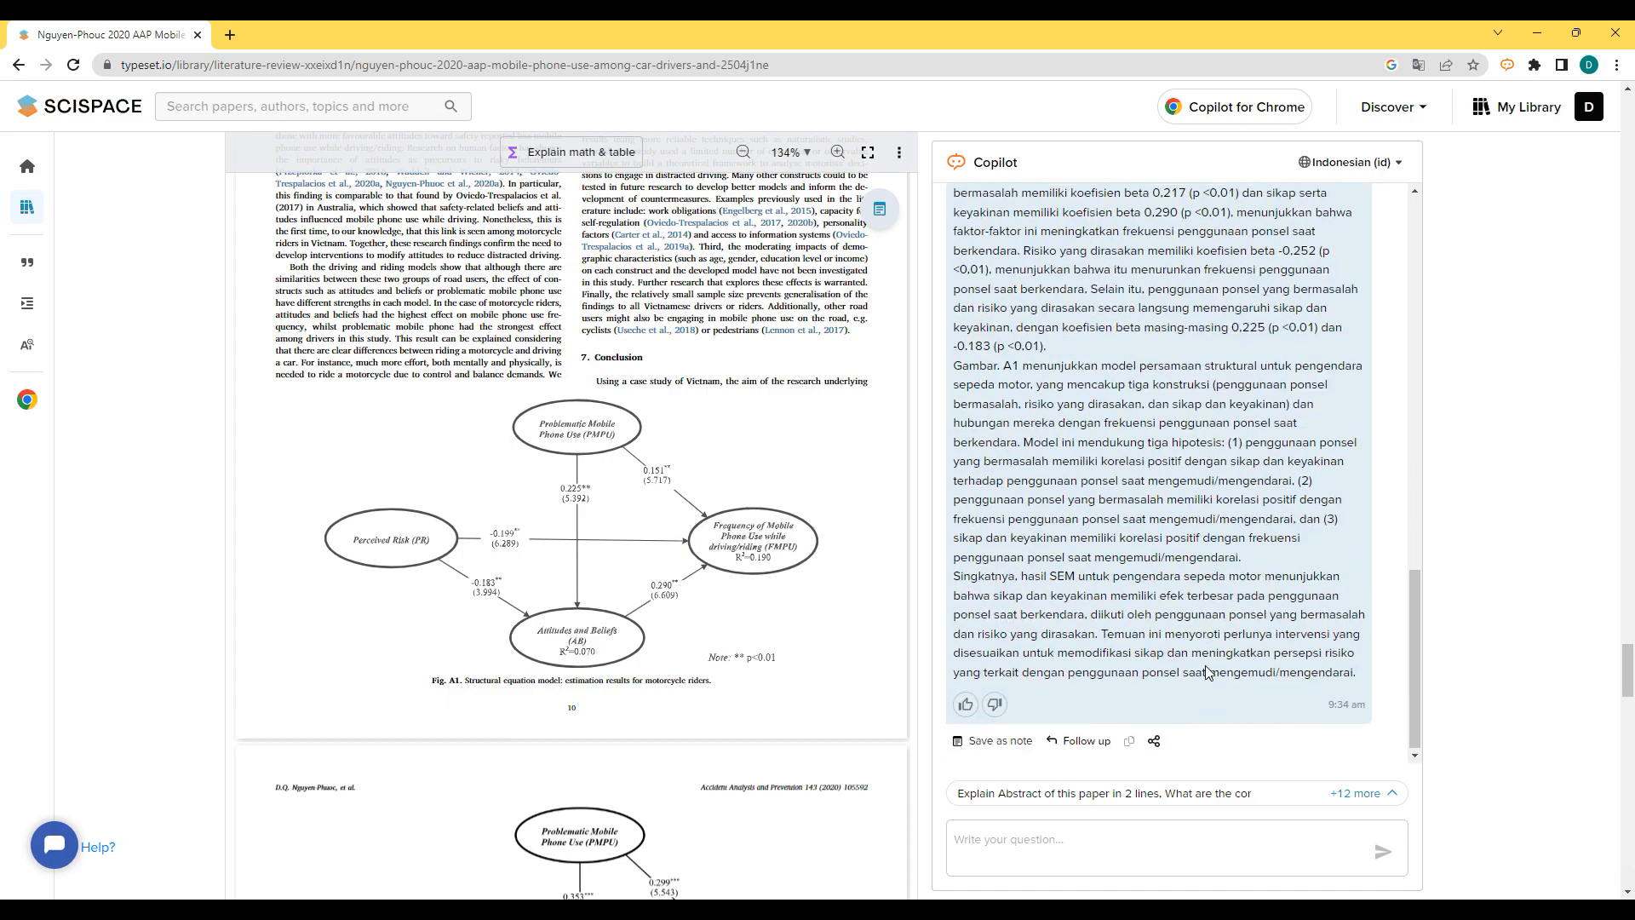
- Use Explain math & table on the whole Fig. 1 proposed model diagram, including its caption, to get a Copilot explanation
{"action": "scroll", "coordinate": [697, 652], "scroll_direction": "down", "scroll_amount": 9}
{"action": "scroll", "coordinate": [694, 647], "scroll_direction": "down", "scroll_amount": 12}
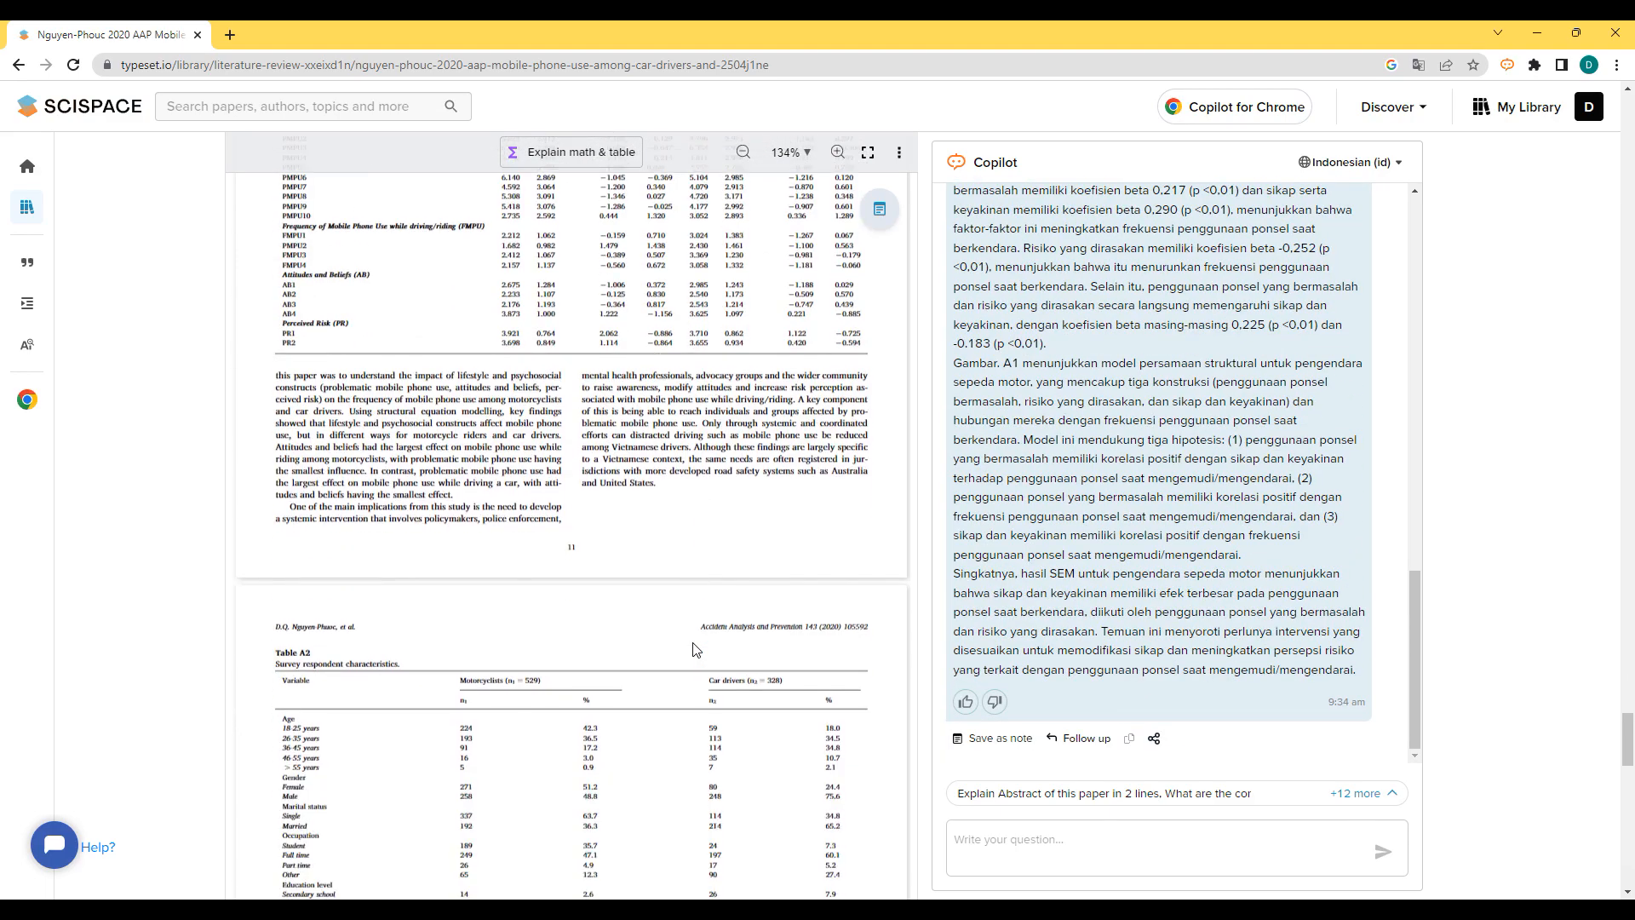
{"action": "scroll", "coordinate": [694, 649], "scroll_direction": "up", "scroll_amount": 12}
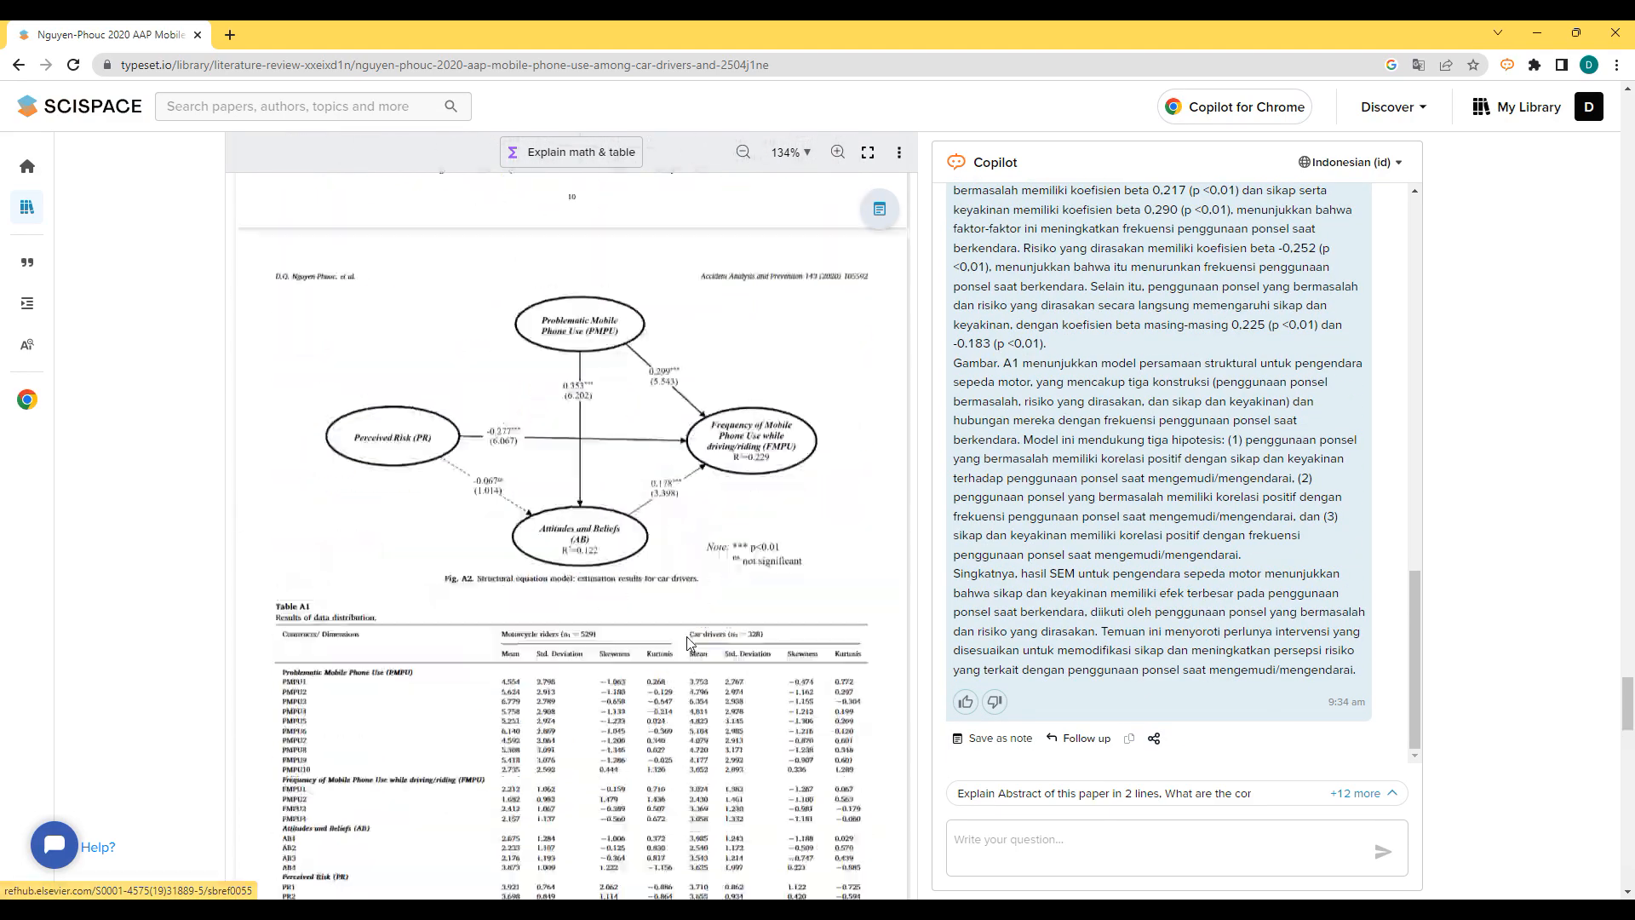
{"action": "scroll", "coordinate": [690, 643], "scroll_direction": "up", "scroll_amount": 20}
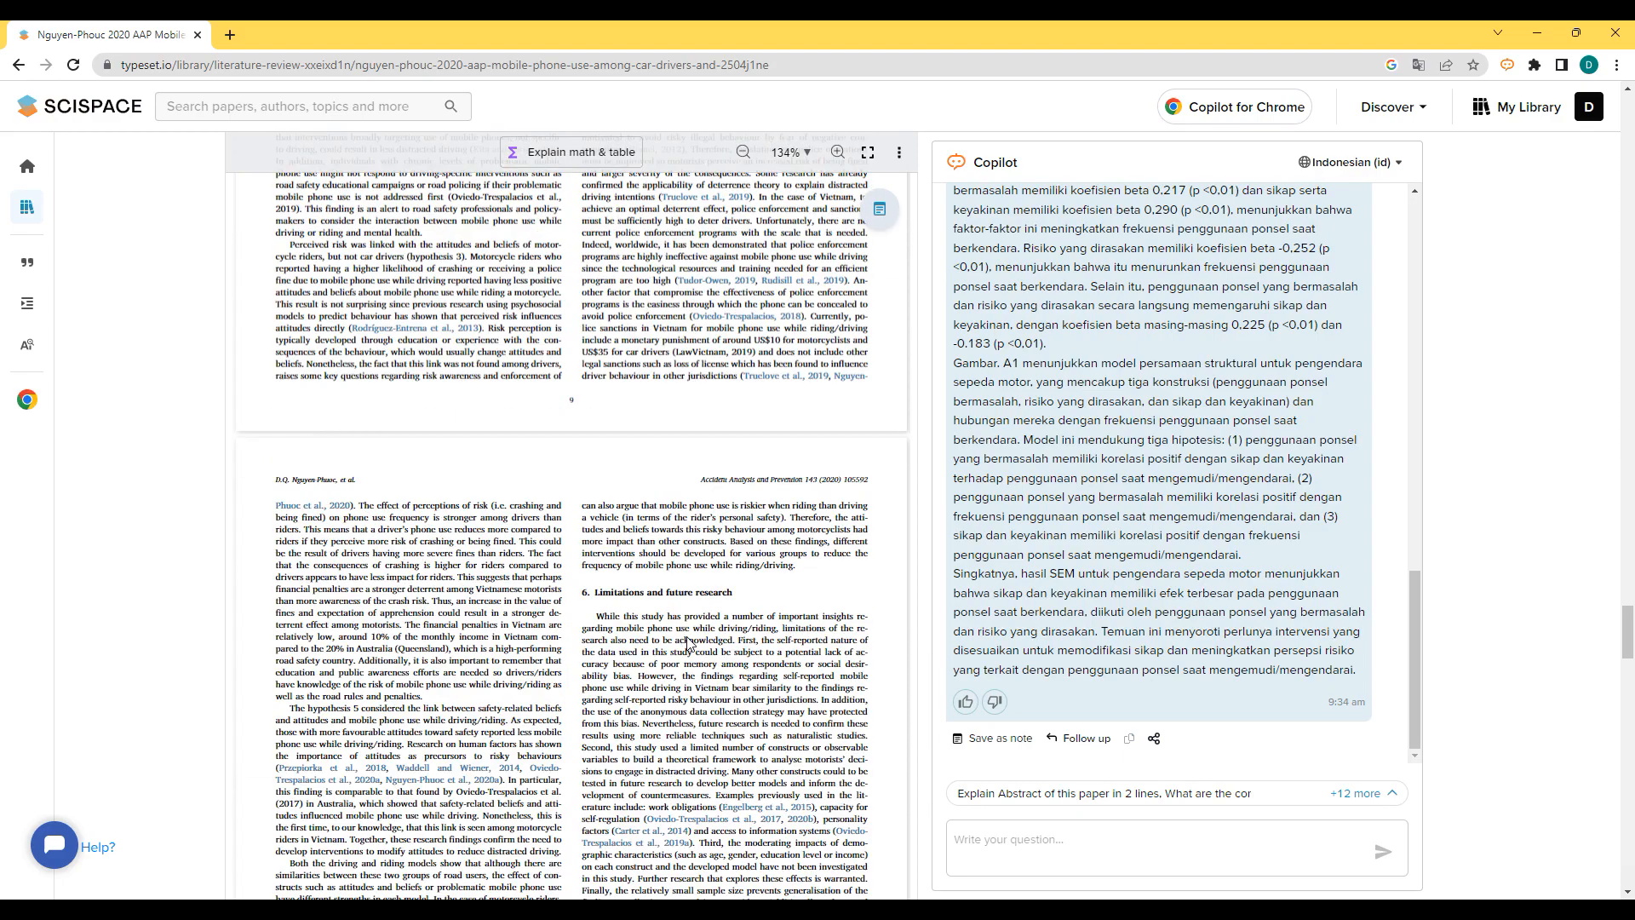
{"action": "scroll", "coordinate": [688, 637], "scroll_direction": "up", "scroll_amount": 20}
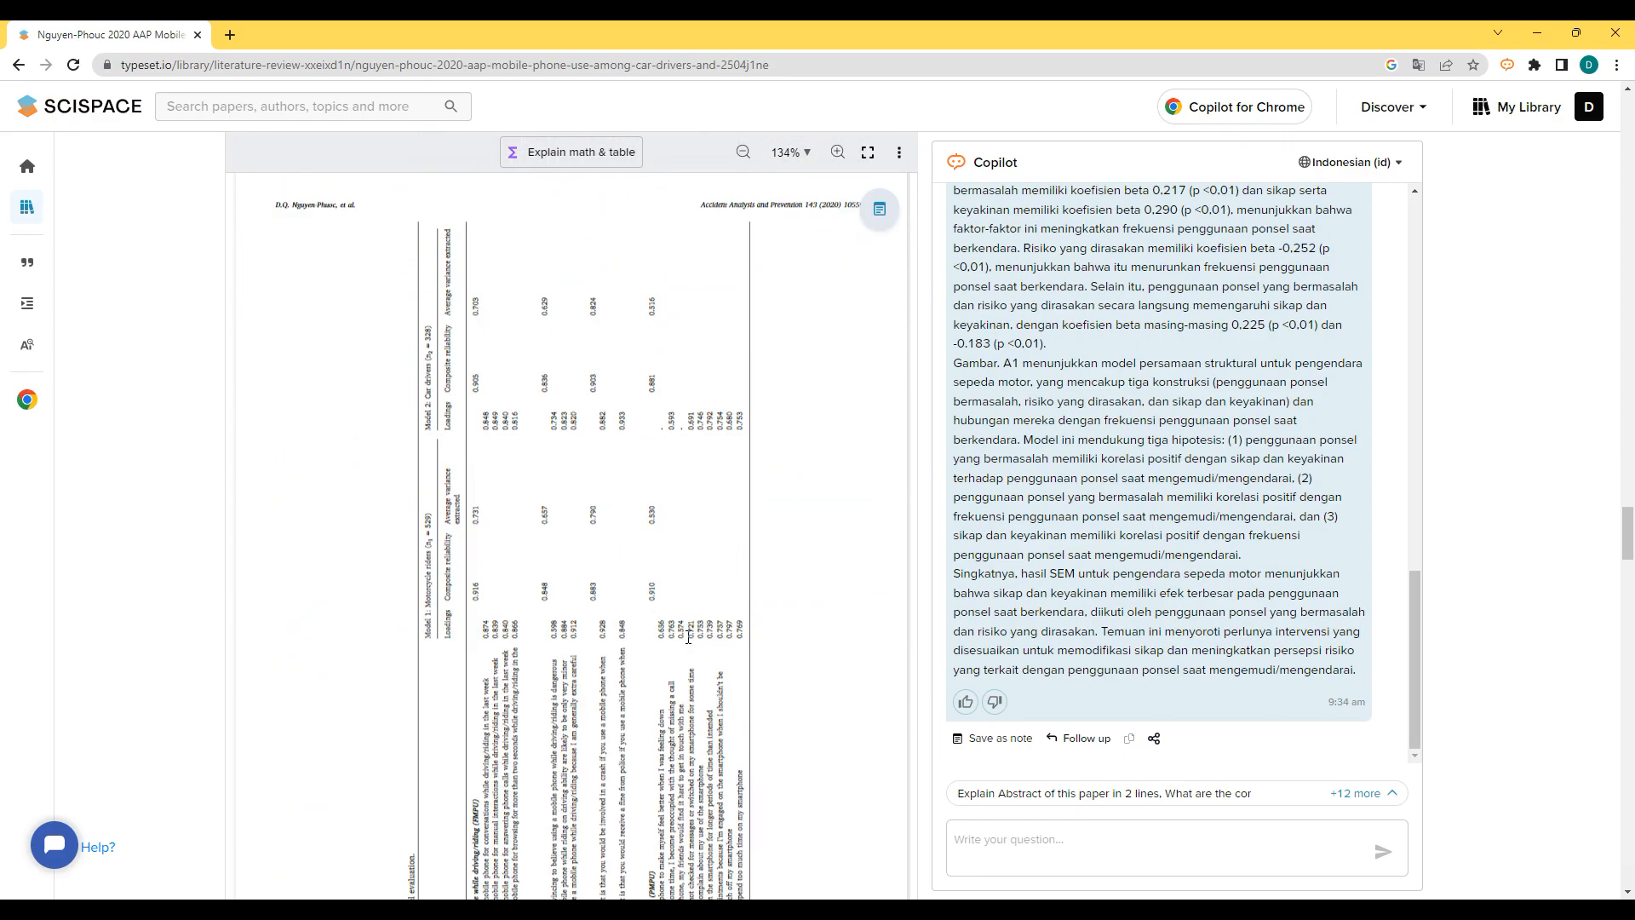
{"action": "scroll", "coordinate": [688, 637], "scroll_direction": "up", "scroll_amount": 15}
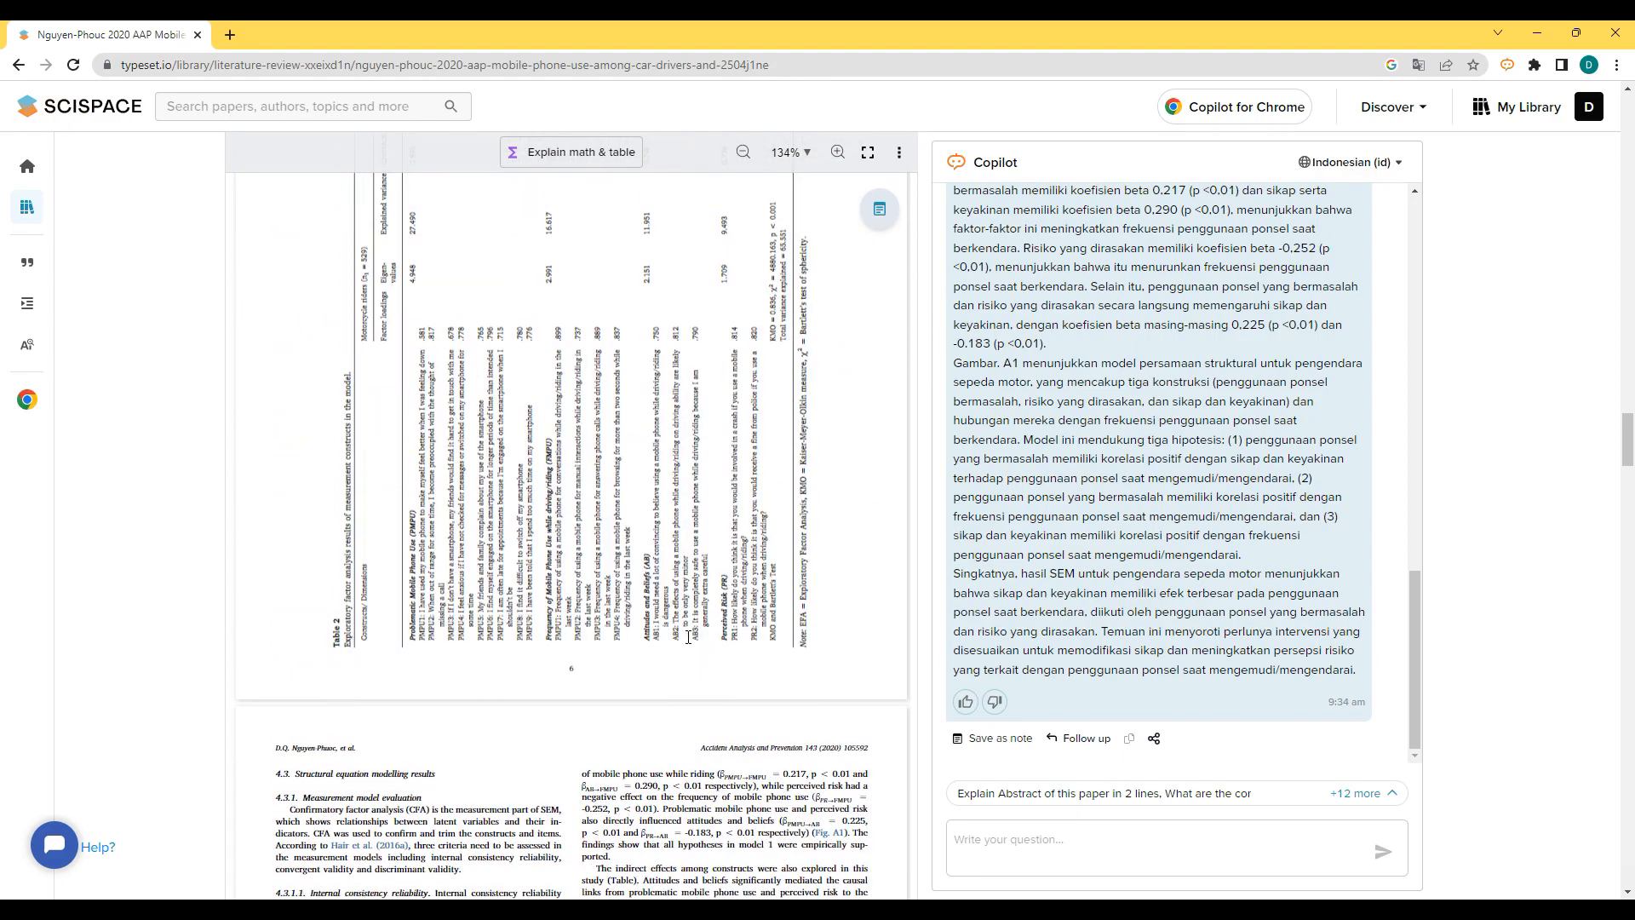
{"action": "scroll", "coordinate": [688, 637], "scroll_direction": "up", "scroll_amount": 6}
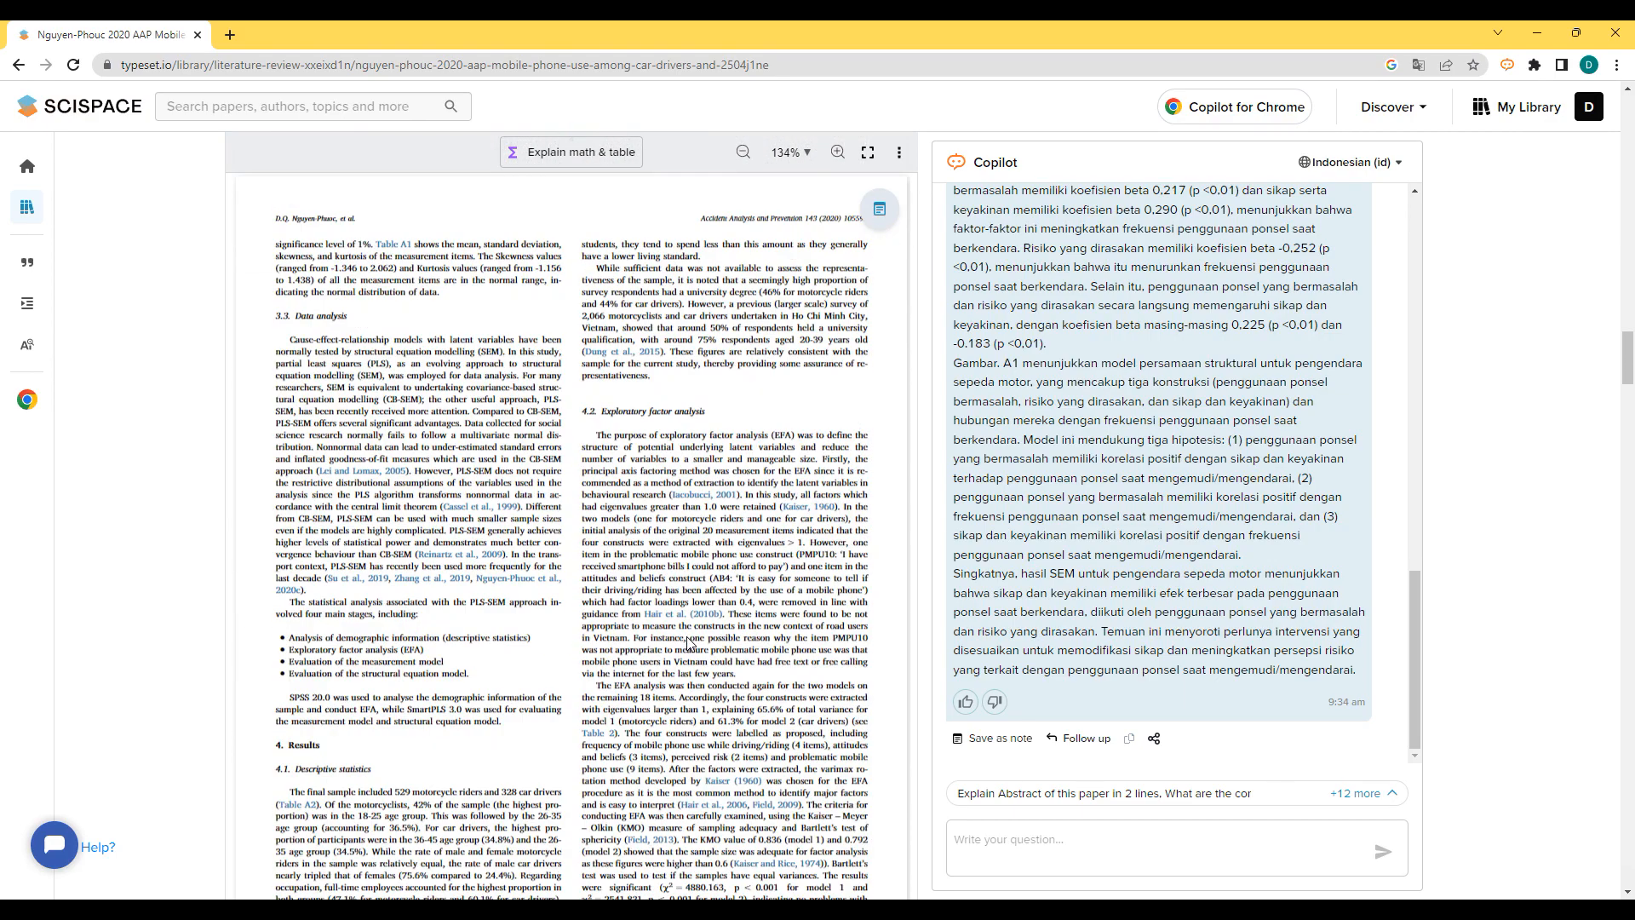
{"action": "scroll", "coordinate": [688, 637], "scroll_direction": "up", "scroll_amount": 15}
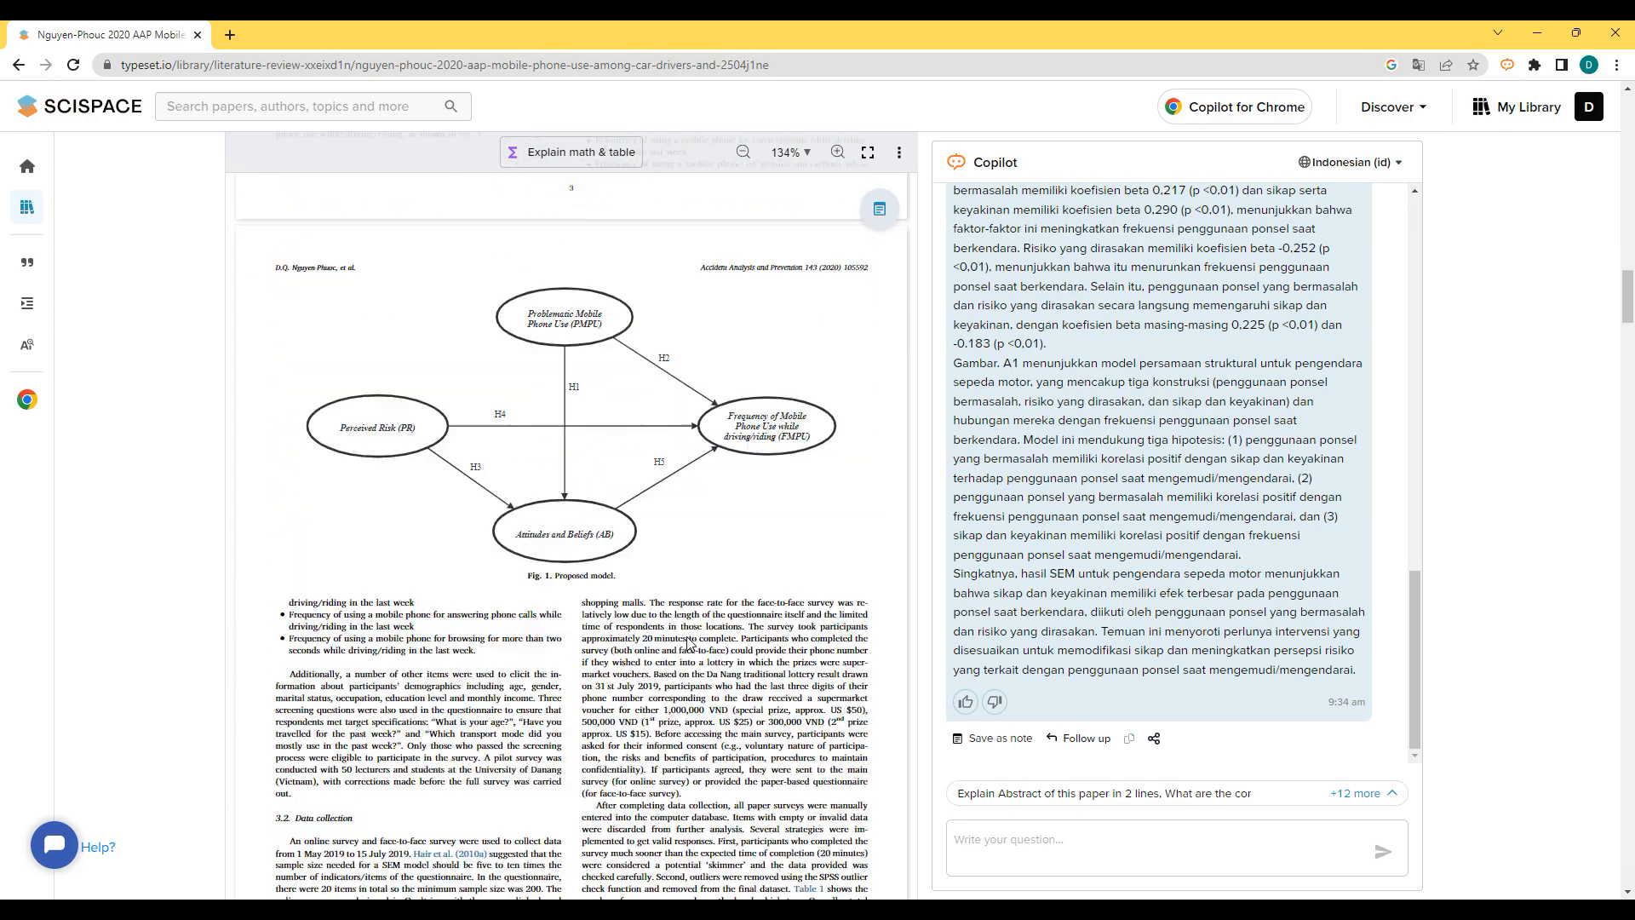
{"action": "scroll", "coordinate": [690, 643], "scroll_direction": "up", "scroll_amount": 5}
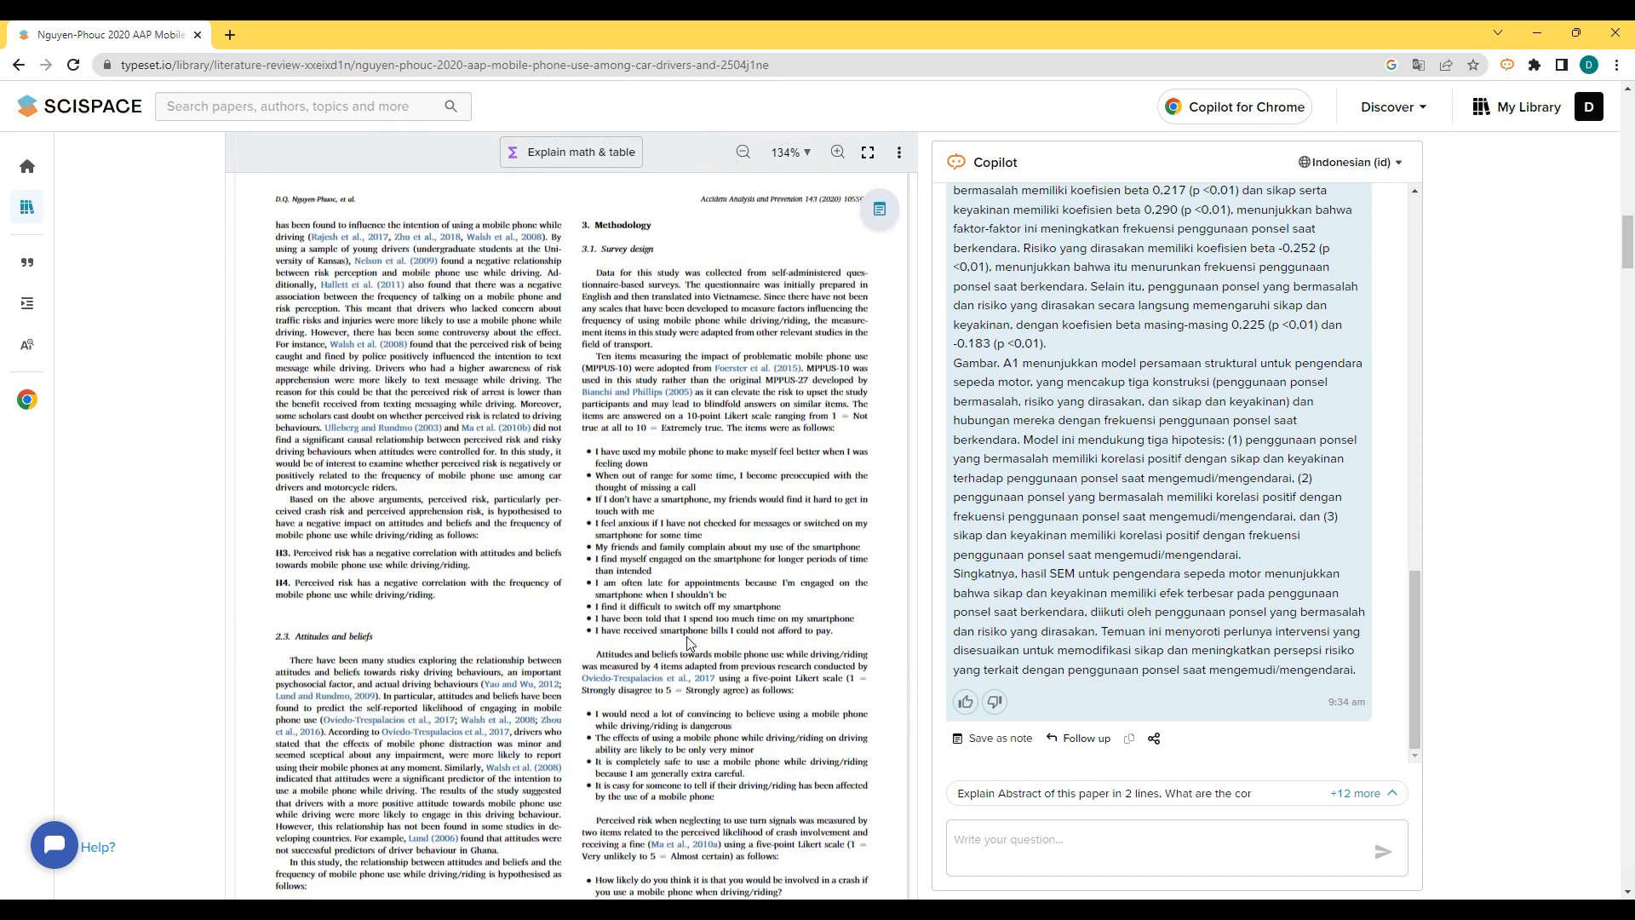
{"action": "scroll", "coordinate": [688, 640], "scroll_direction": "down", "scroll_amount": 5}
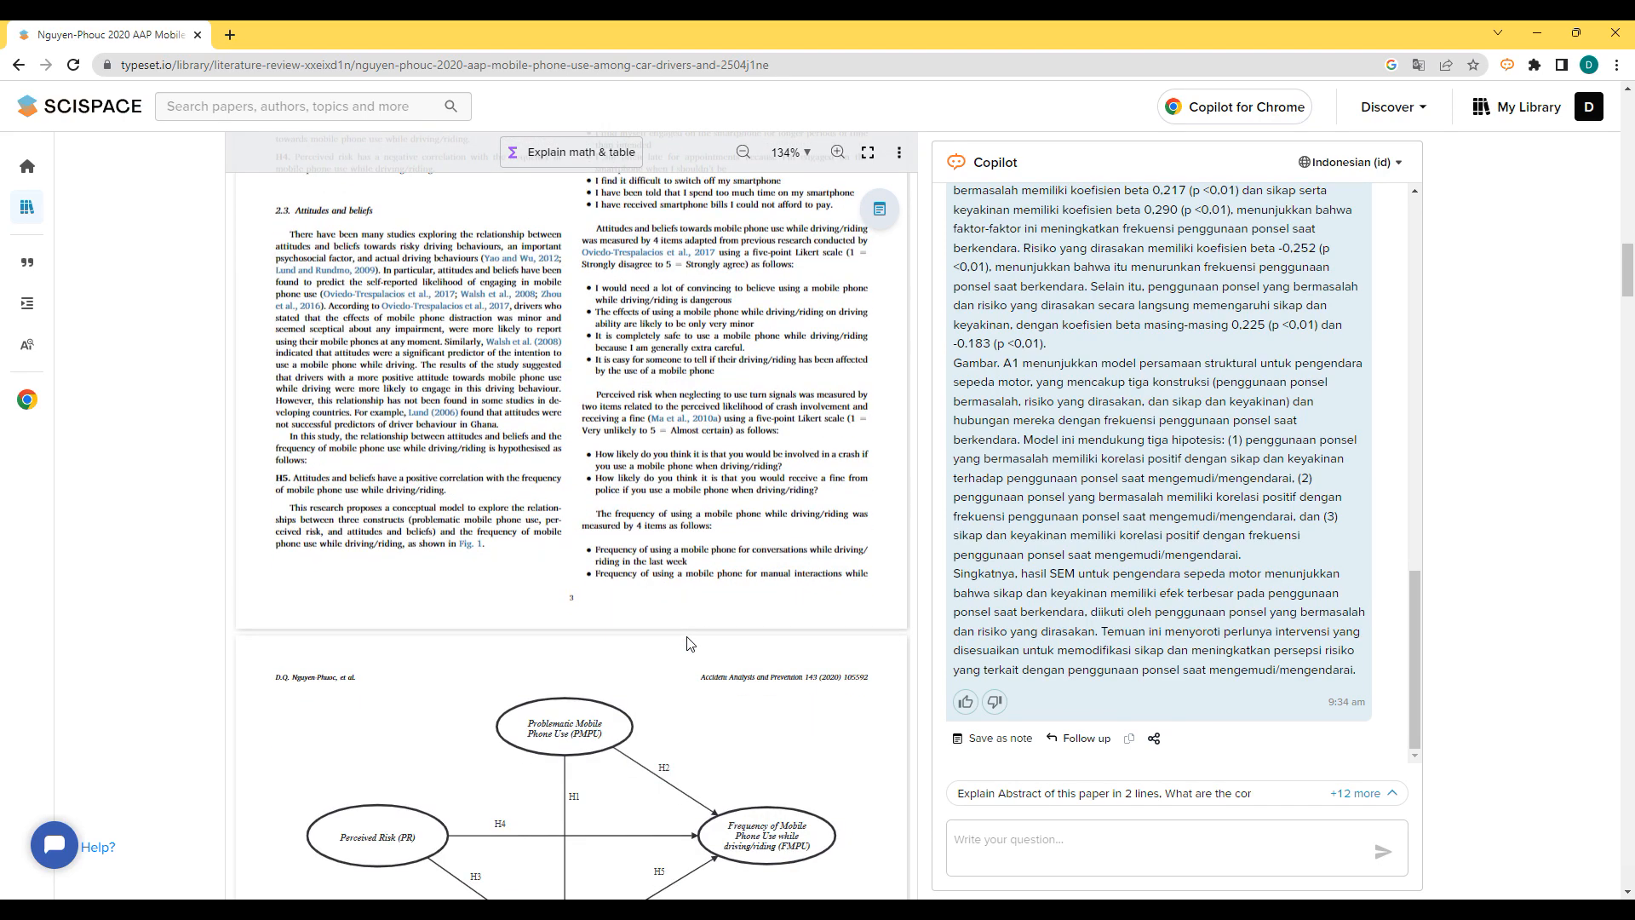
{"action": "scroll", "coordinate": [690, 643], "scroll_direction": "down", "scroll_amount": 4}
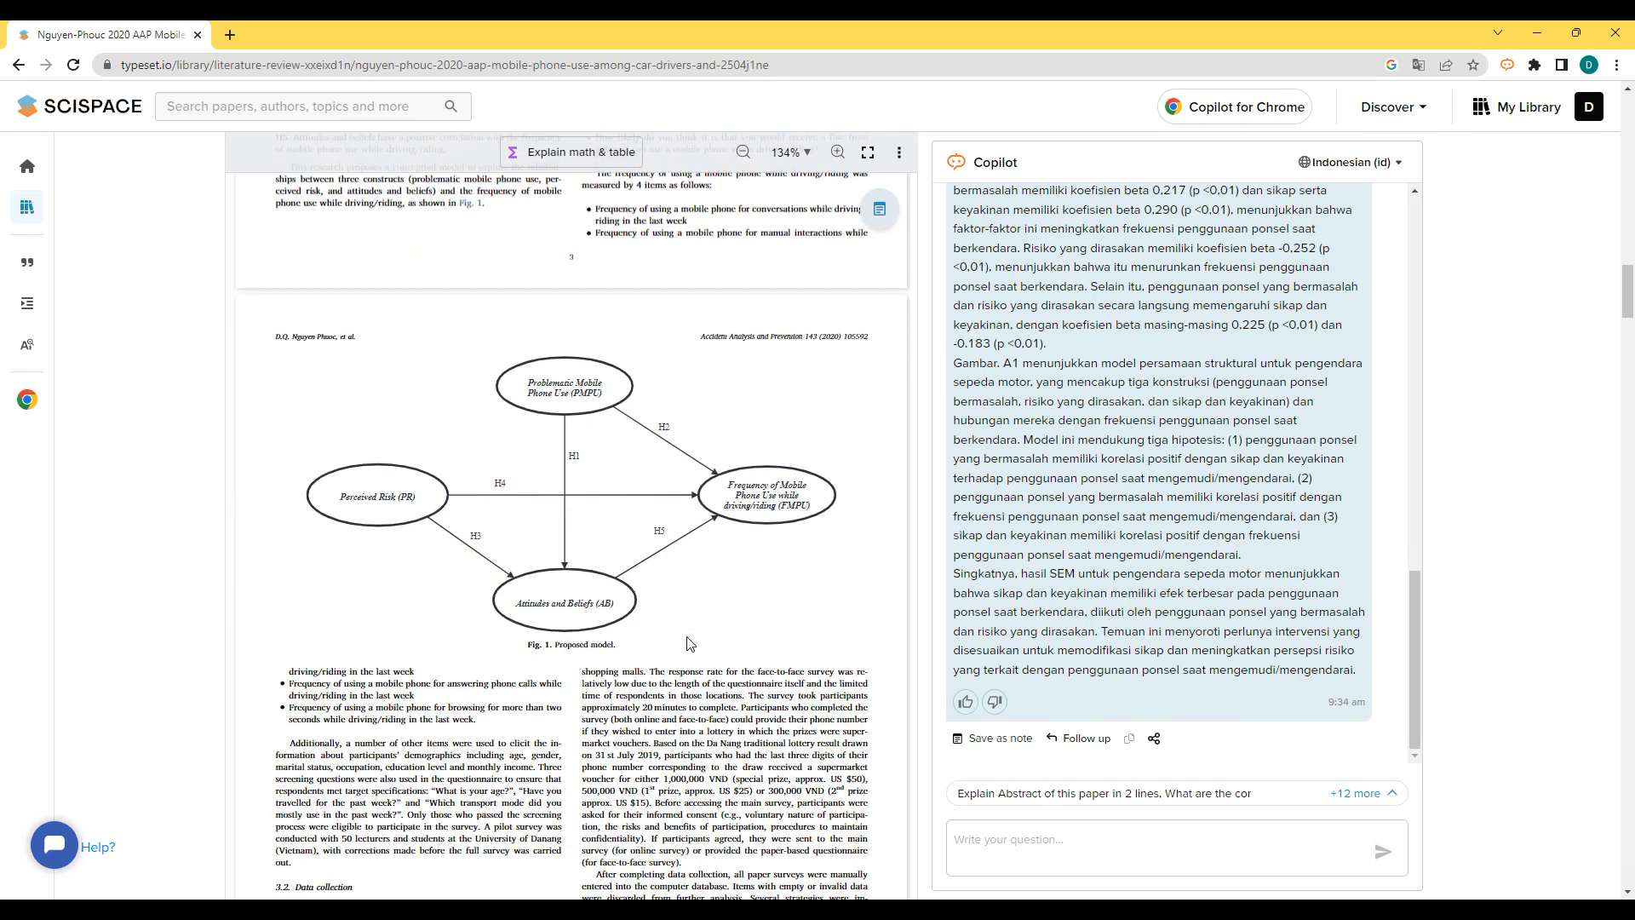
{"action": "left_click", "coordinate": [594, 158]}
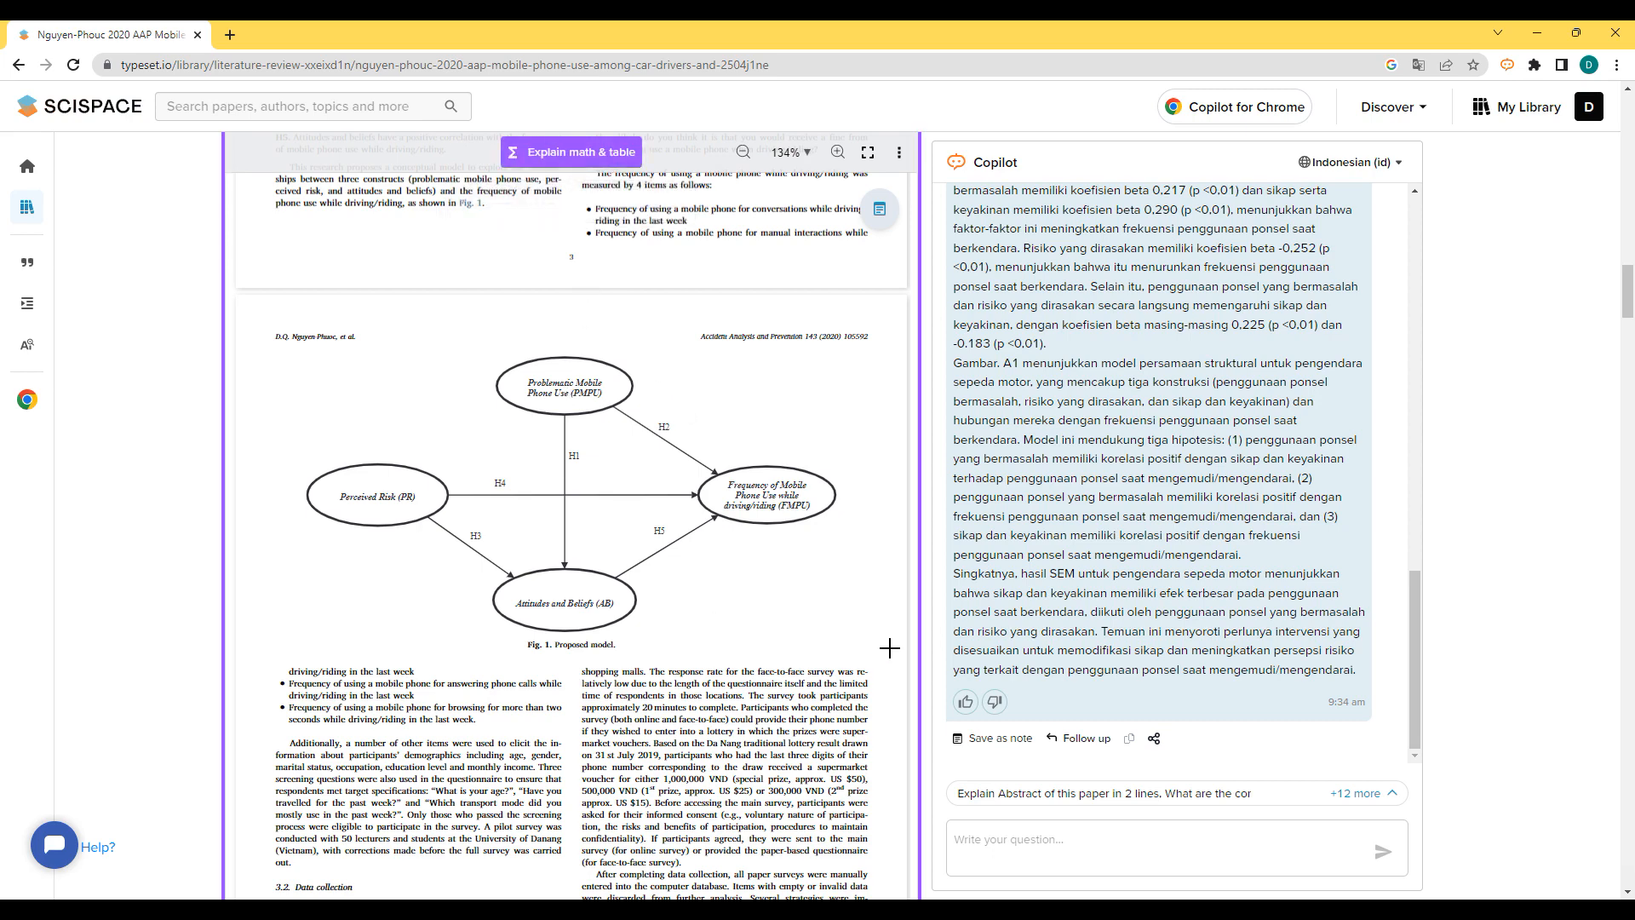
{"action": "left_click_drag", "start_coordinate": [887, 649], "coordinate": [293, 352]}
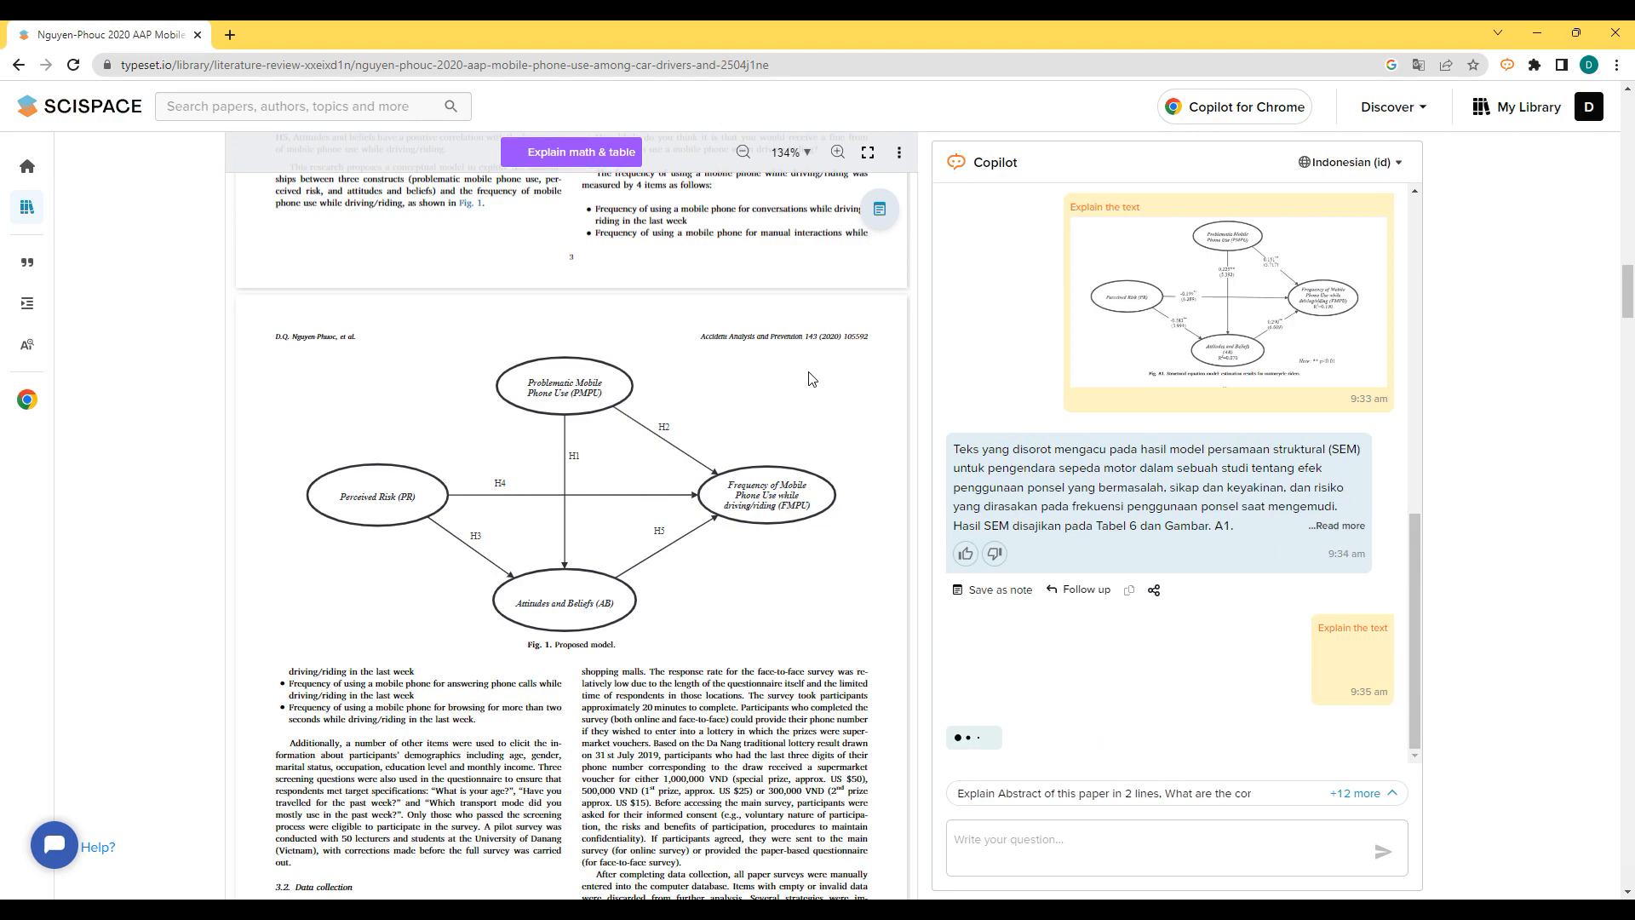
- Look through the paper from the introduction and methodology to the Fig. A1 structural equation model for motorcycle riders
{"action": "scroll", "coordinate": [725, 687], "scroll_direction": "down", "scroll_amount": 5}
{"action": "scroll", "coordinate": [725, 686], "scroll_direction": "down", "scroll_amount": 6}
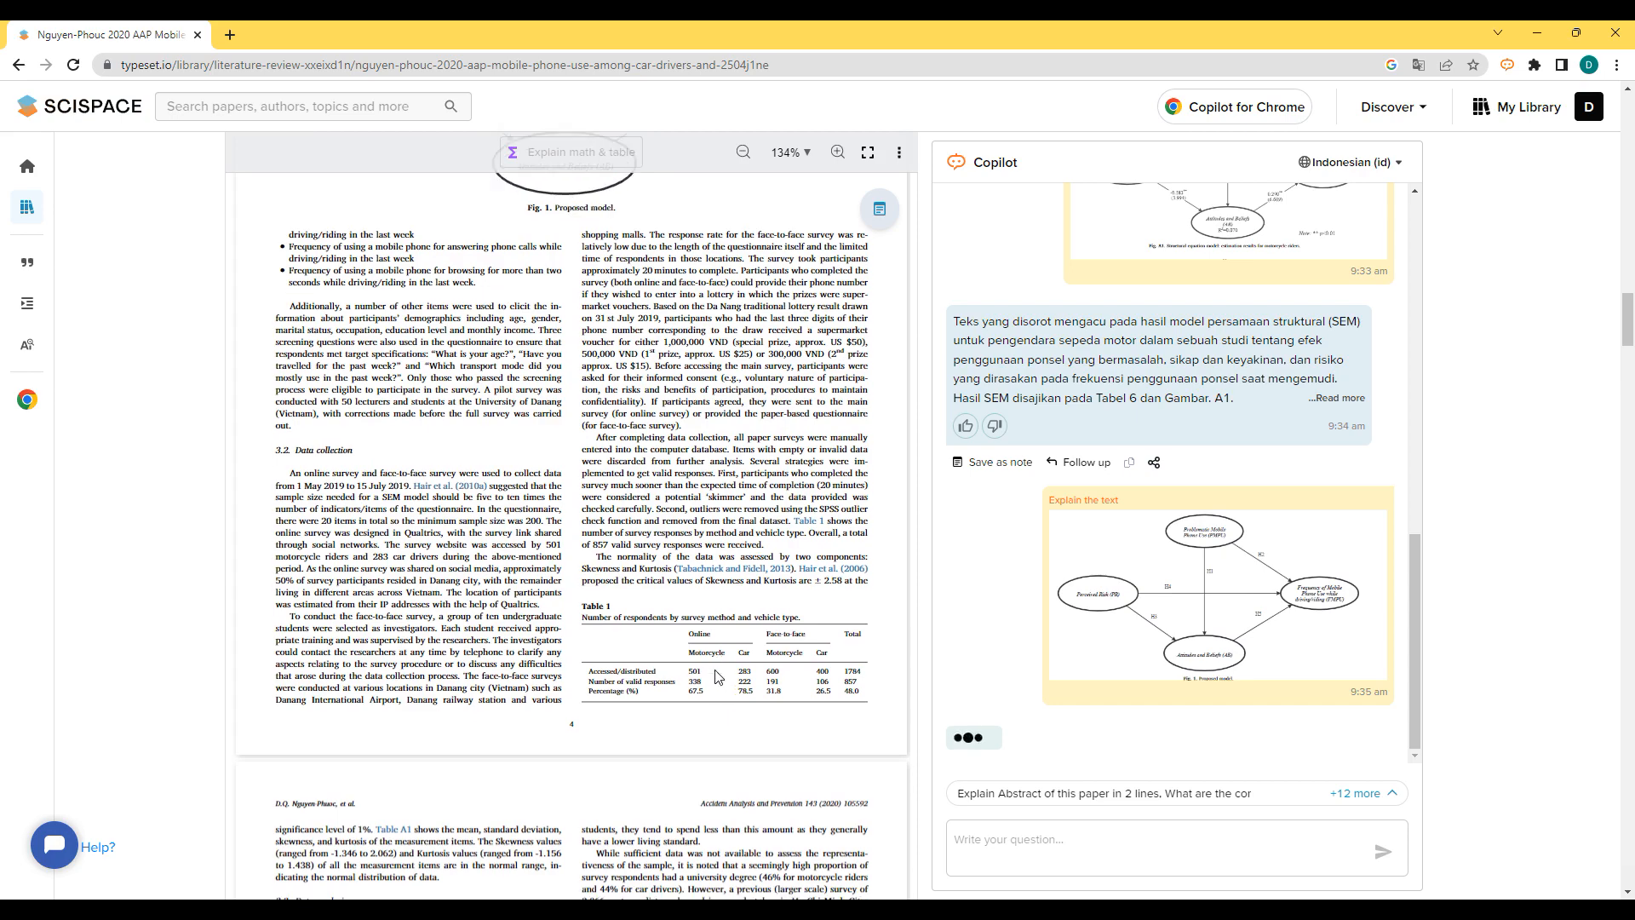
{"action": "scroll", "coordinate": [714, 673], "scroll_direction": "down", "scroll_amount": 1}
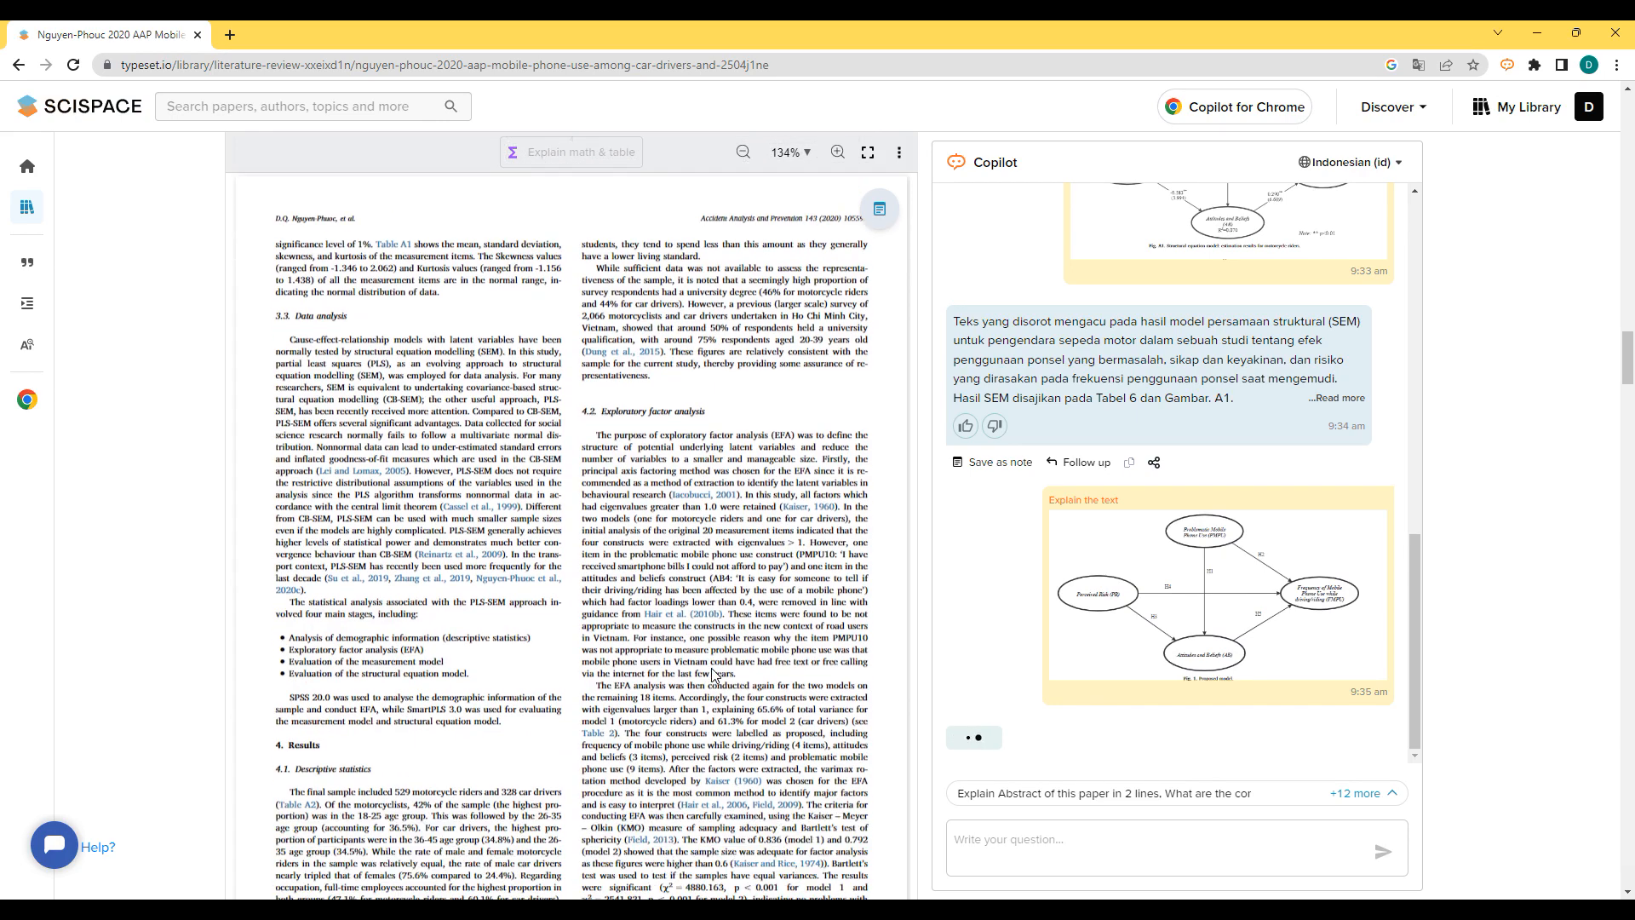
{"action": "scroll", "coordinate": [446, 626], "scroll_direction": "down", "scroll_amount": 14}
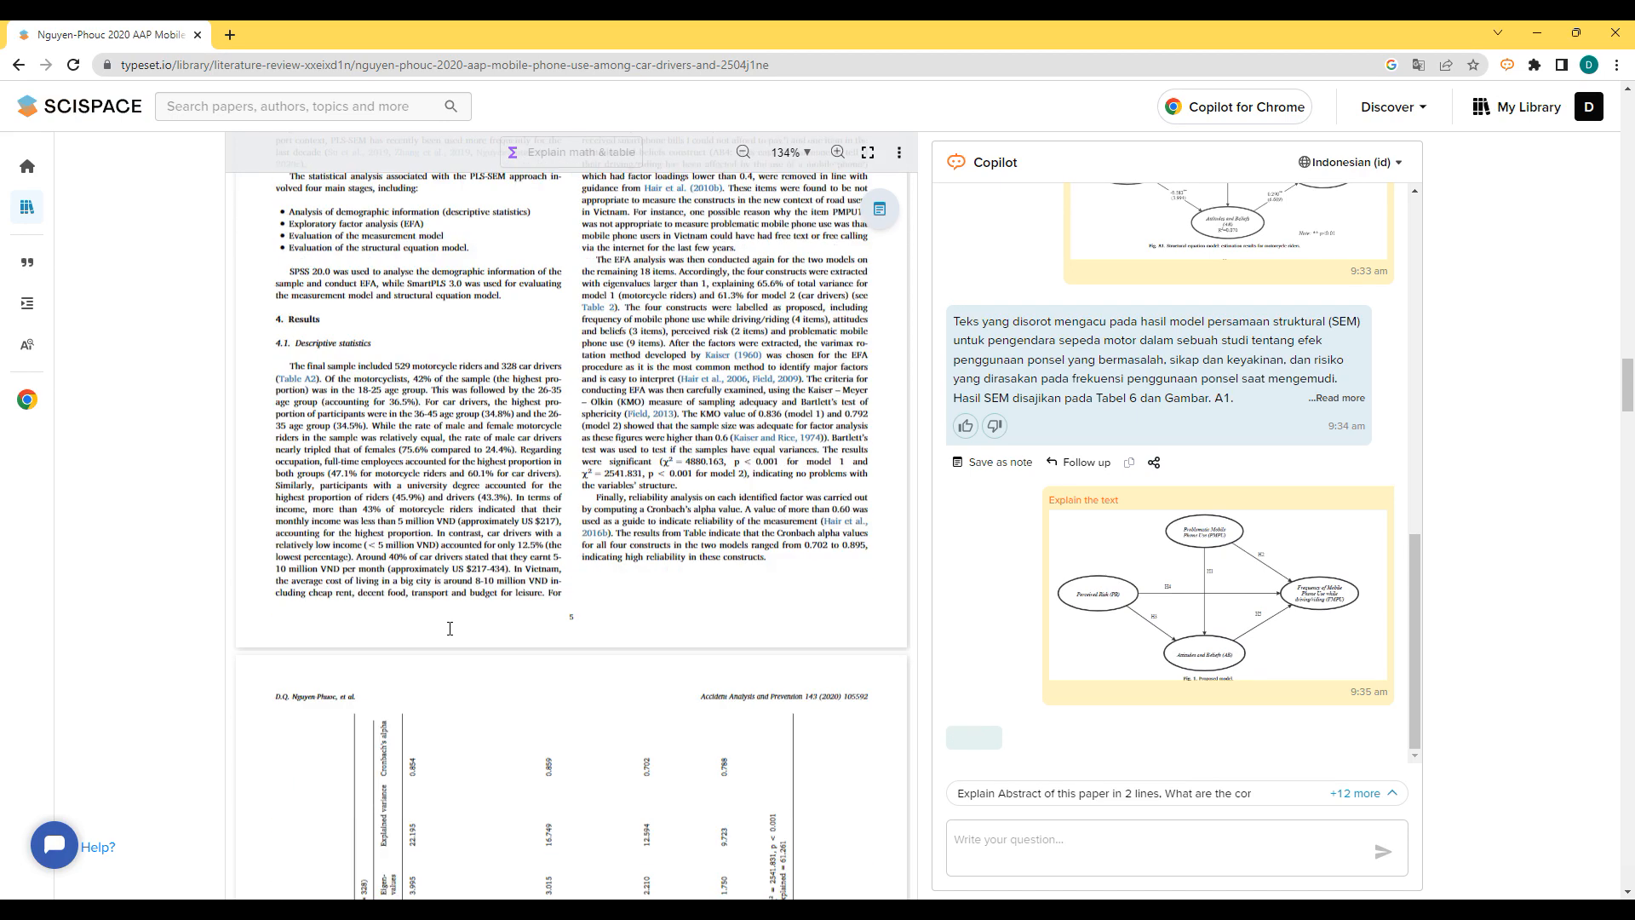
{"action": "scroll", "coordinate": [452, 634], "scroll_direction": "up", "scroll_amount": 20}
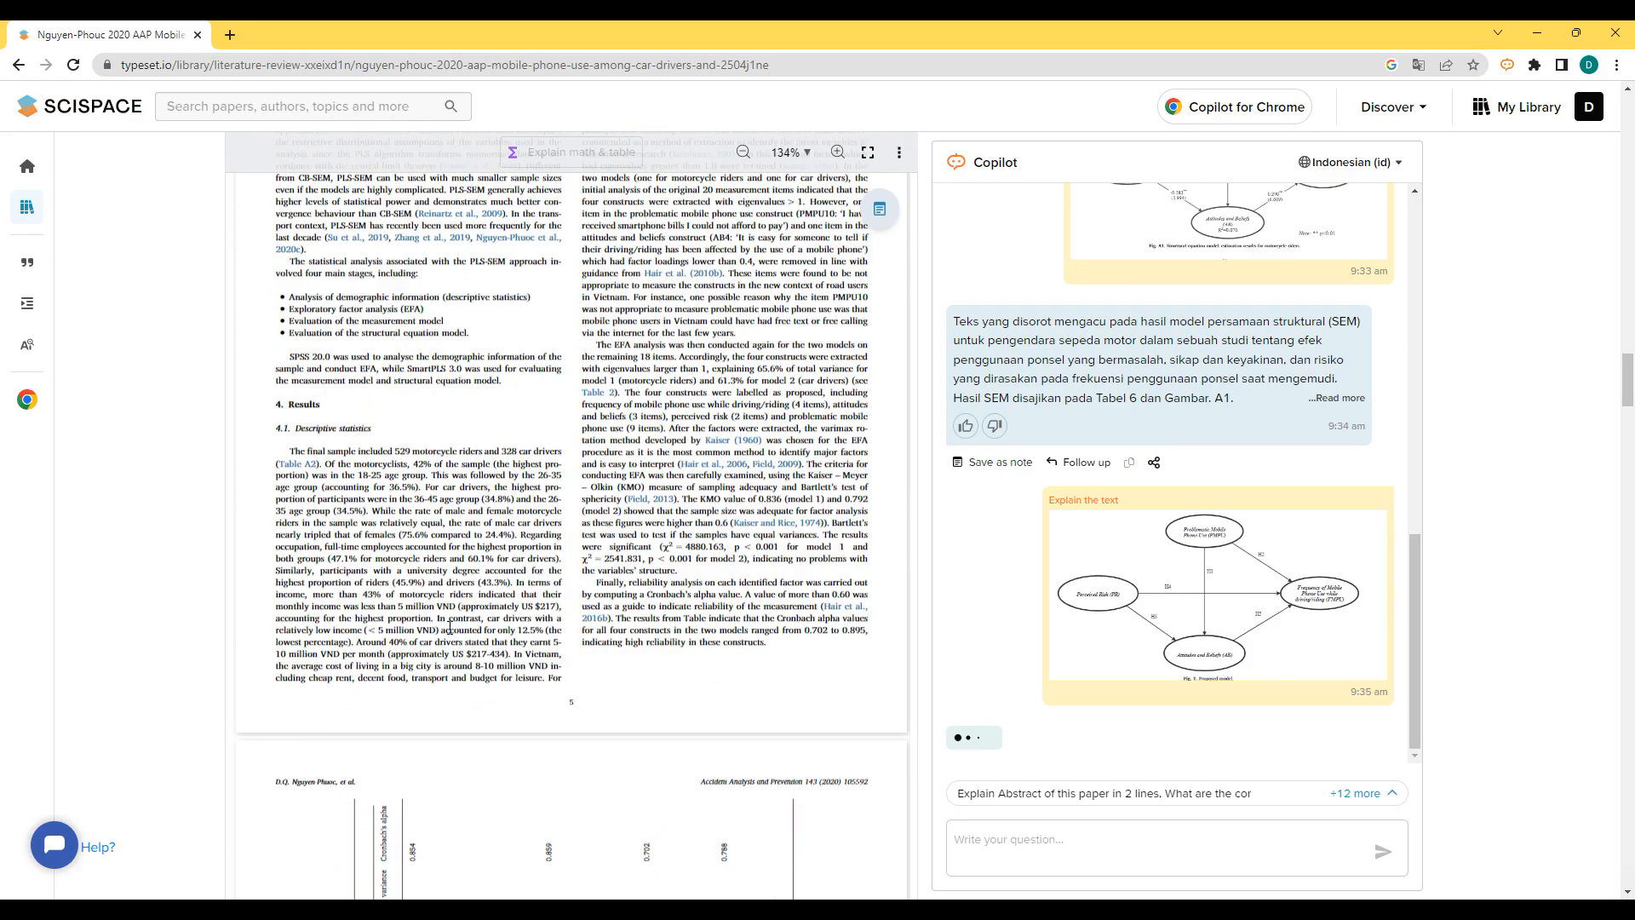
{"action": "scroll", "coordinate": [450, 629], "scroll_direction": "up", "scroll_amount": 12}
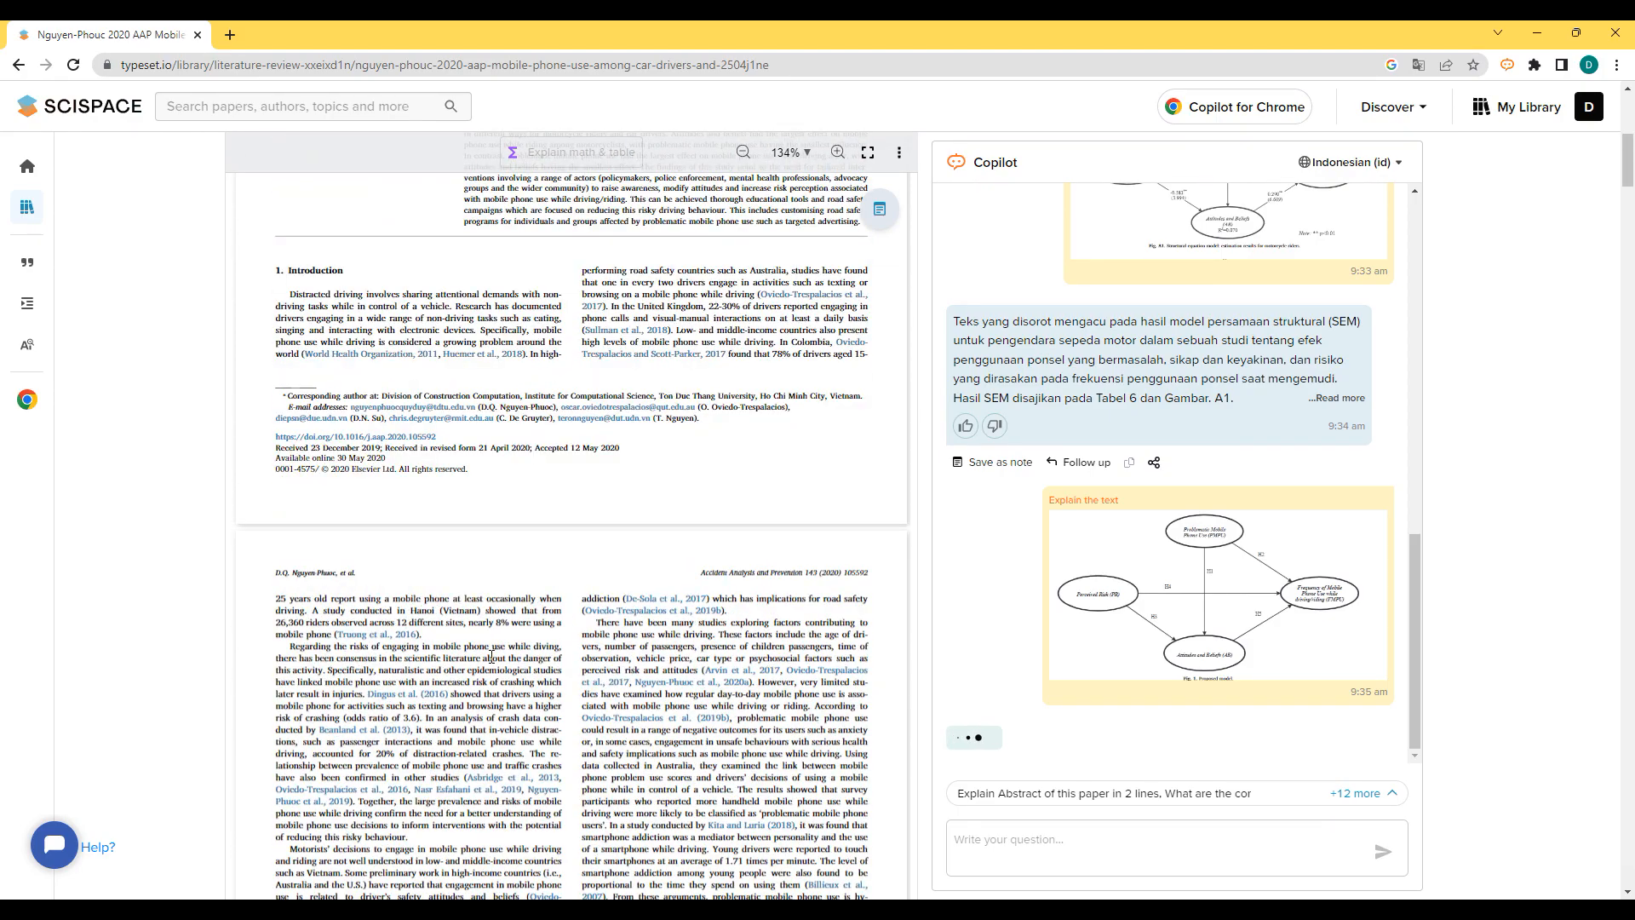
{"action": "scroll", "coordinate": [490, 657], "scroll_direction": "down", "scroll_amount": 12}
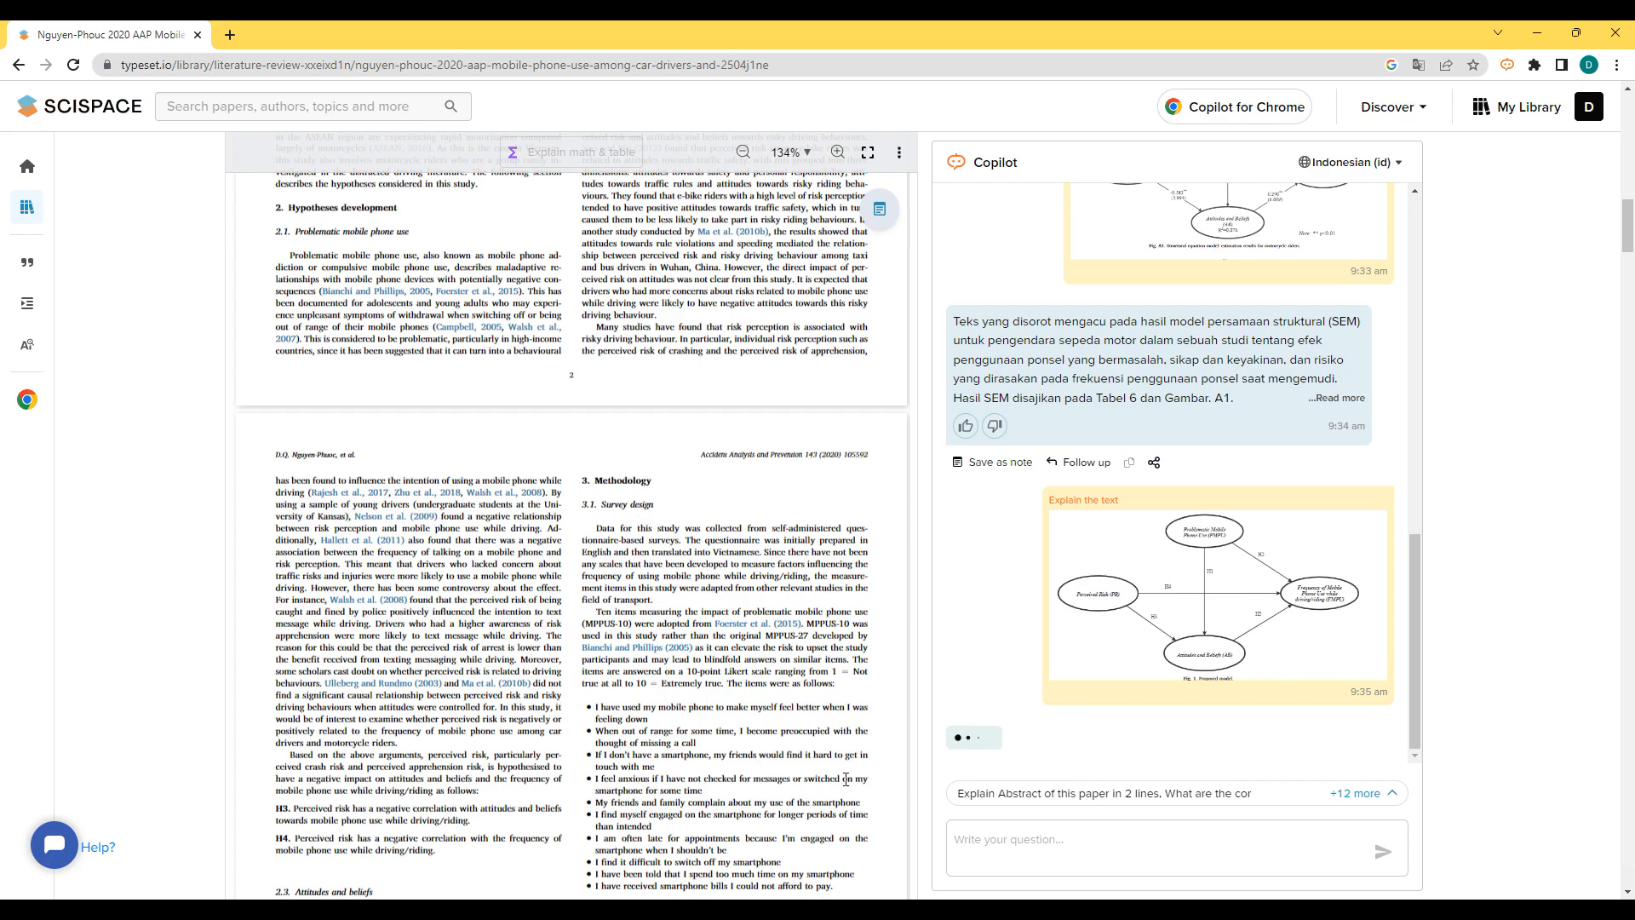
{"action": "scroll", "coordinate": [846, 777], "scroll_direction": "down", "scroll_amount": 20}
{"action": "scroll", "coordinate": [845, 776], "scroll_direction": "down", "scroll_amount": 20}
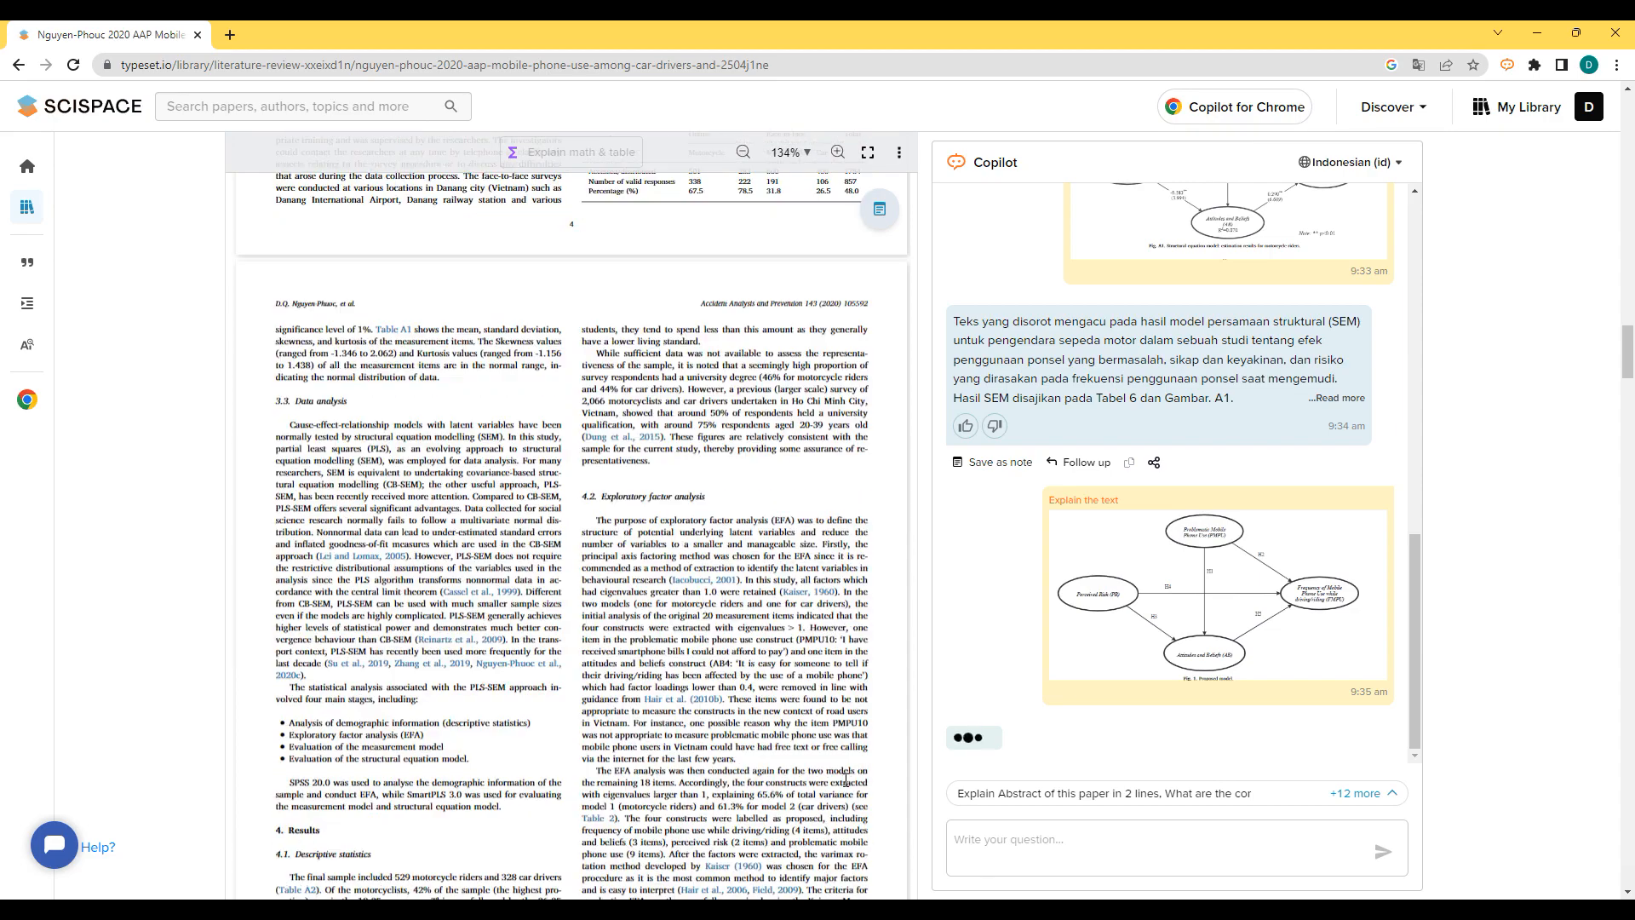
{"action": "scroll", "coordinate": [846, 780], "scroll_direction": "down", "scroll_amount": 20}
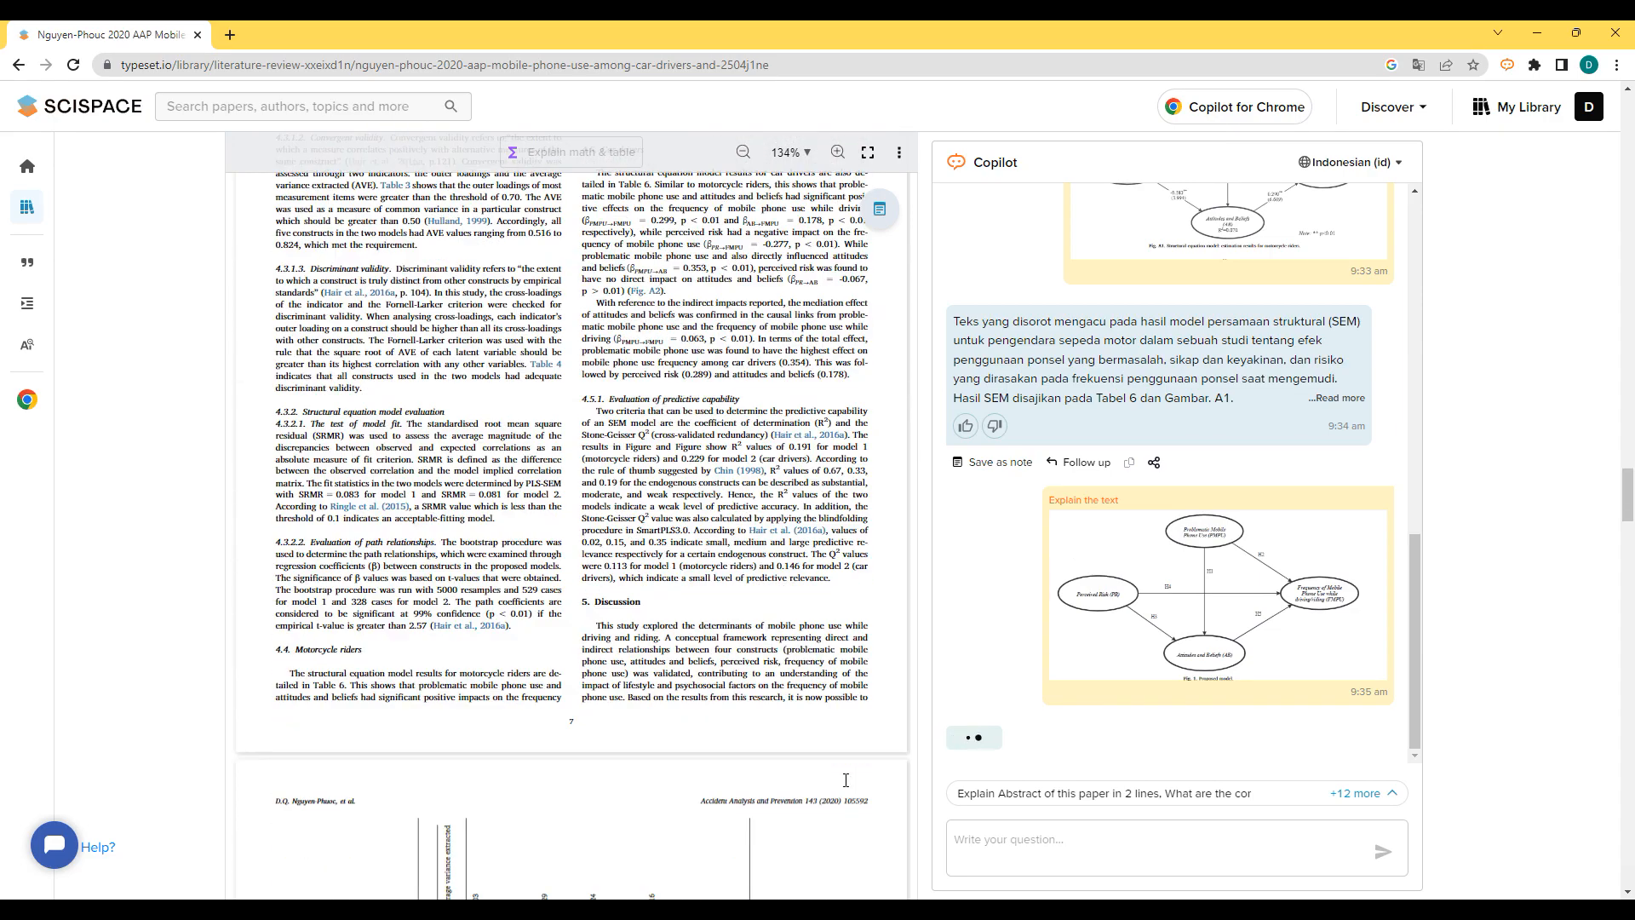
{"action": "scroll", "coordinate": [846, 785], "scroll_direction": "down", "scroll_amount": 1}
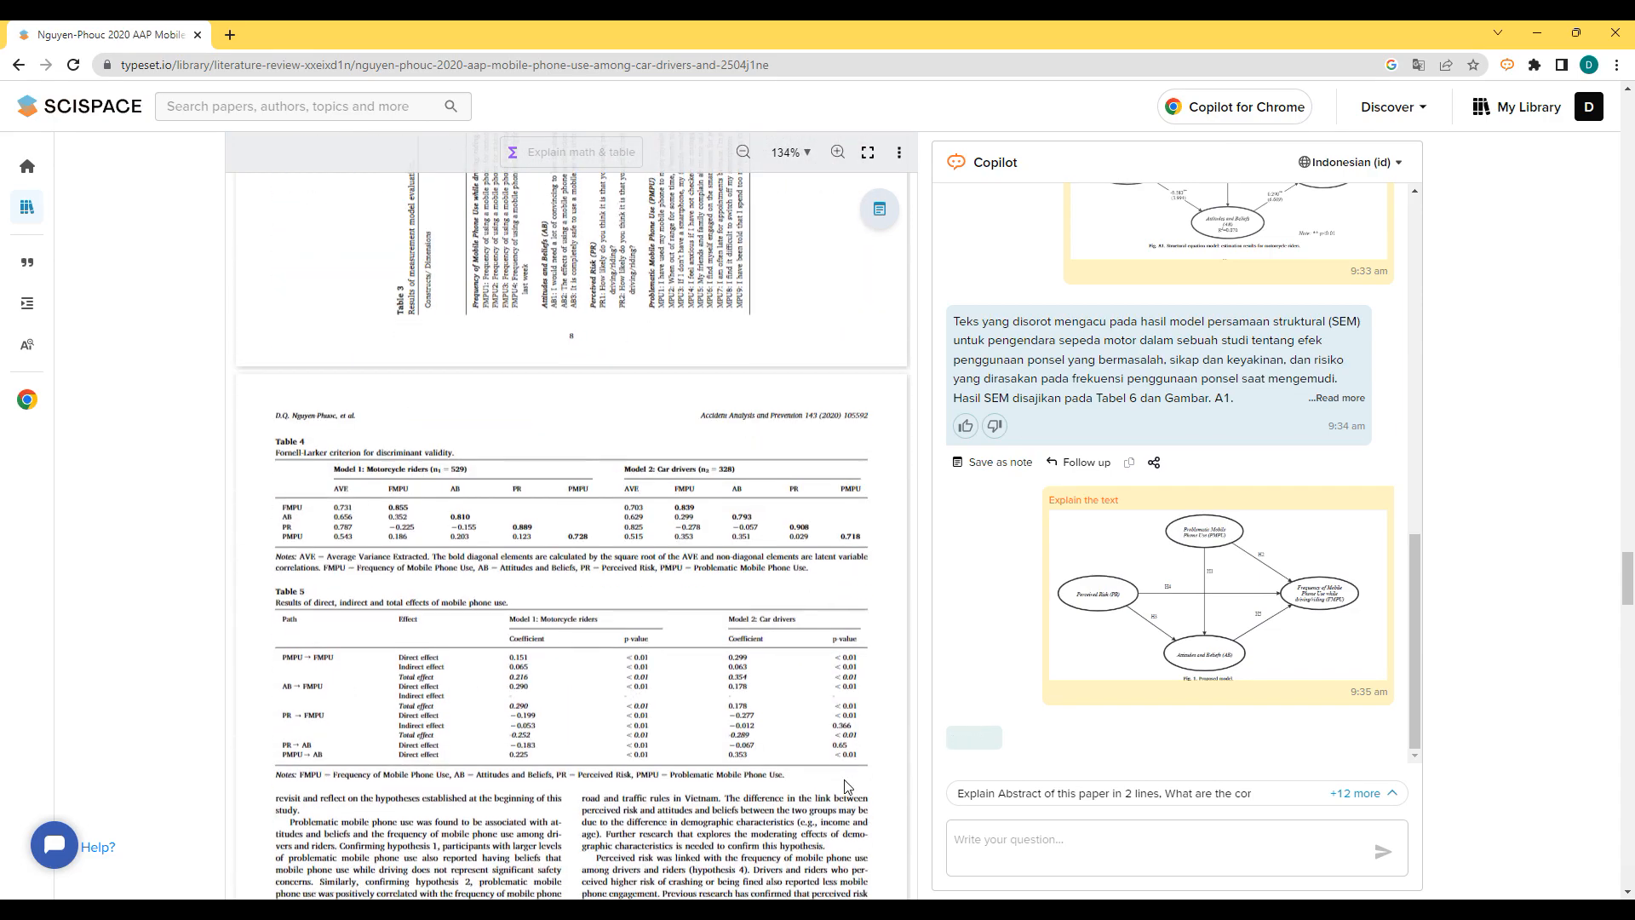
{"action": "scroll", "coordinate": [845, 785], "scroll_direction": "down", "scroll_amount": 20}
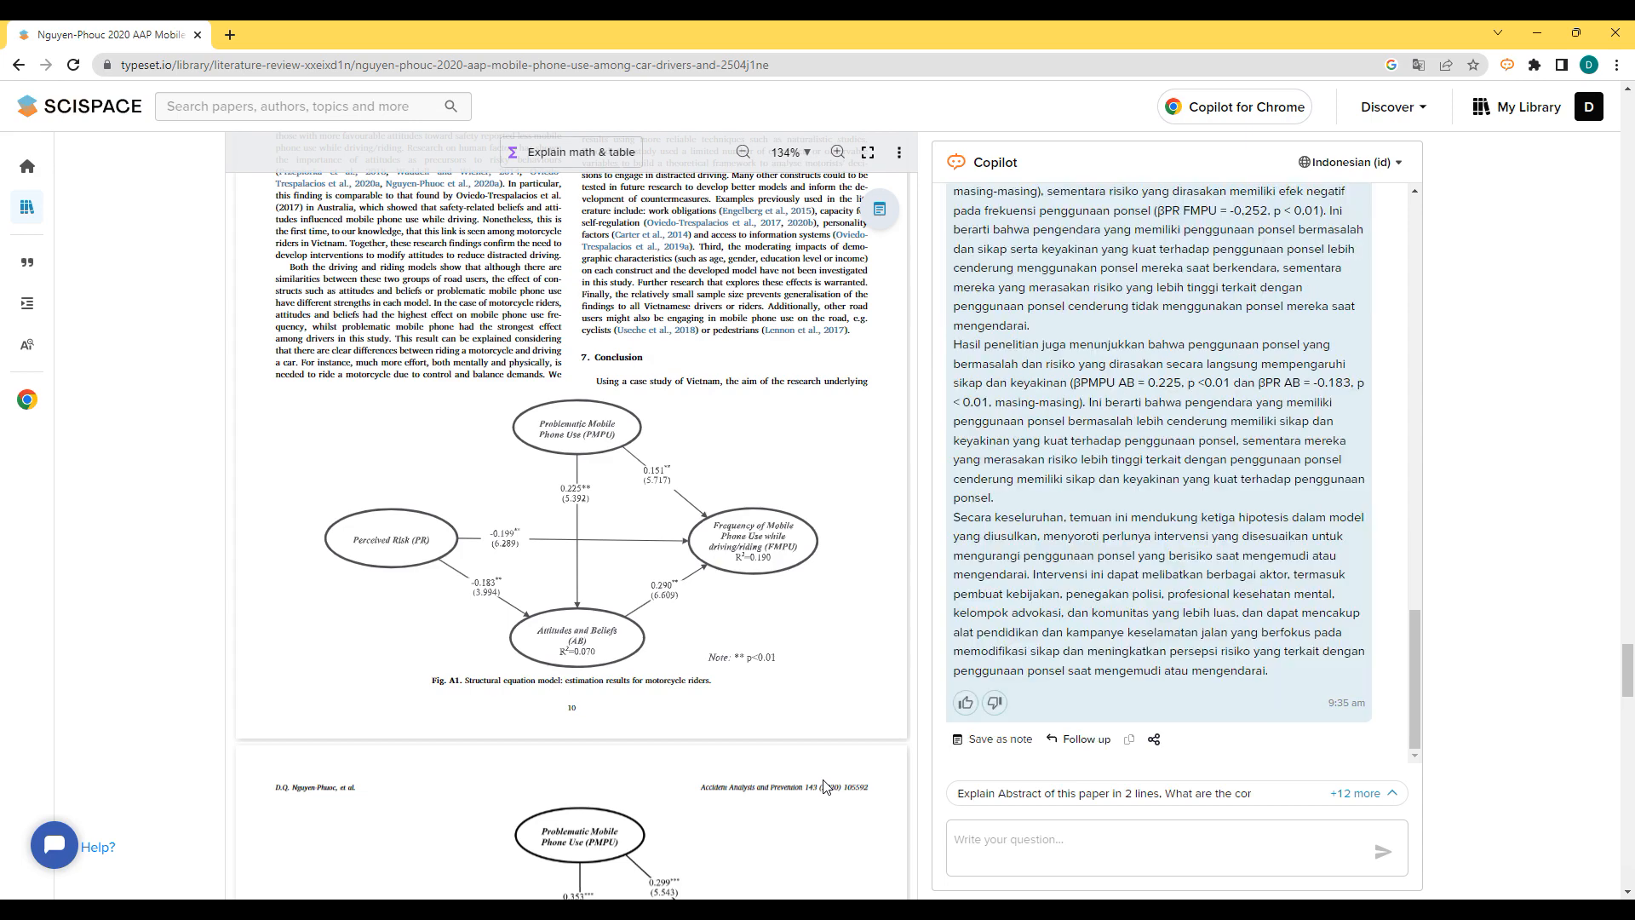
- Compare Copilot's explanation of Fig. 1 with the figure itself, the hypotheses section and the structural models in Figs. A1 and A2
{"action": "scroll", "coordinate": [1065, 639], "scroll_direction": "up", "scroll_amount": 2}
{"action": "scroll", "coordinate": [1065, 639], "scroll_direction": "up", "scroll_amount": 1}
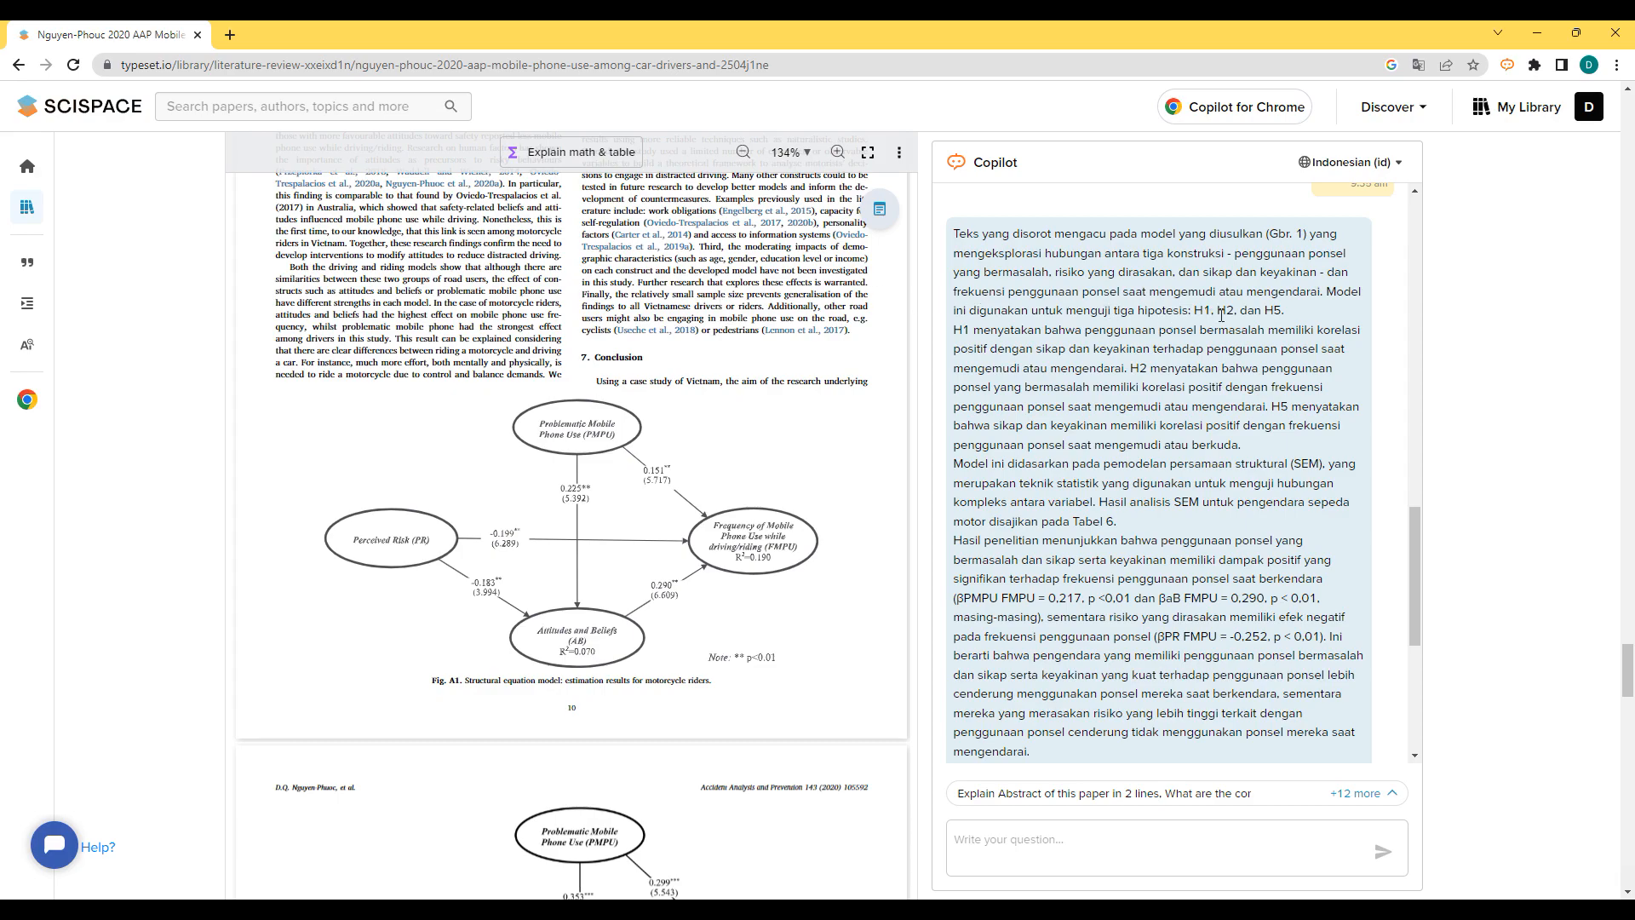
{"action": "scroll", "coordinate": [400, 587], "scroll_direction": "up", "scroll_amount": 20}
{"action": "scroll", "coordinate": [401, 588], "scroll_direction": "up", "scroll_amount": 20}
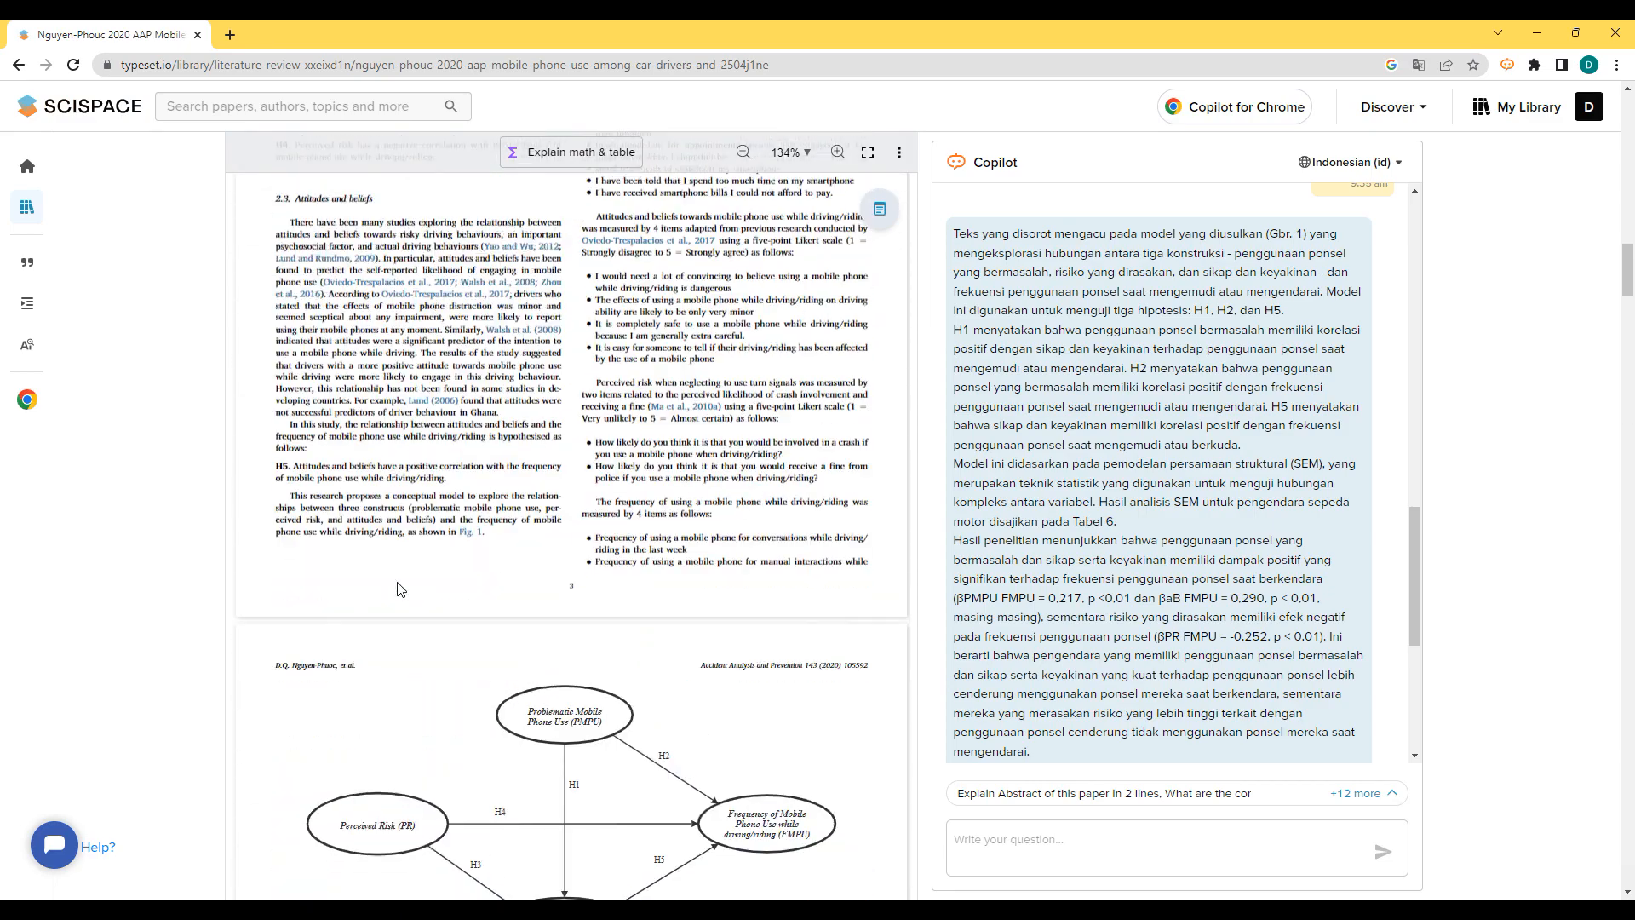
{"action": "scroll", "coordinate": [400, 587], "scroll_direction": "down", "scroll_amount": 3}
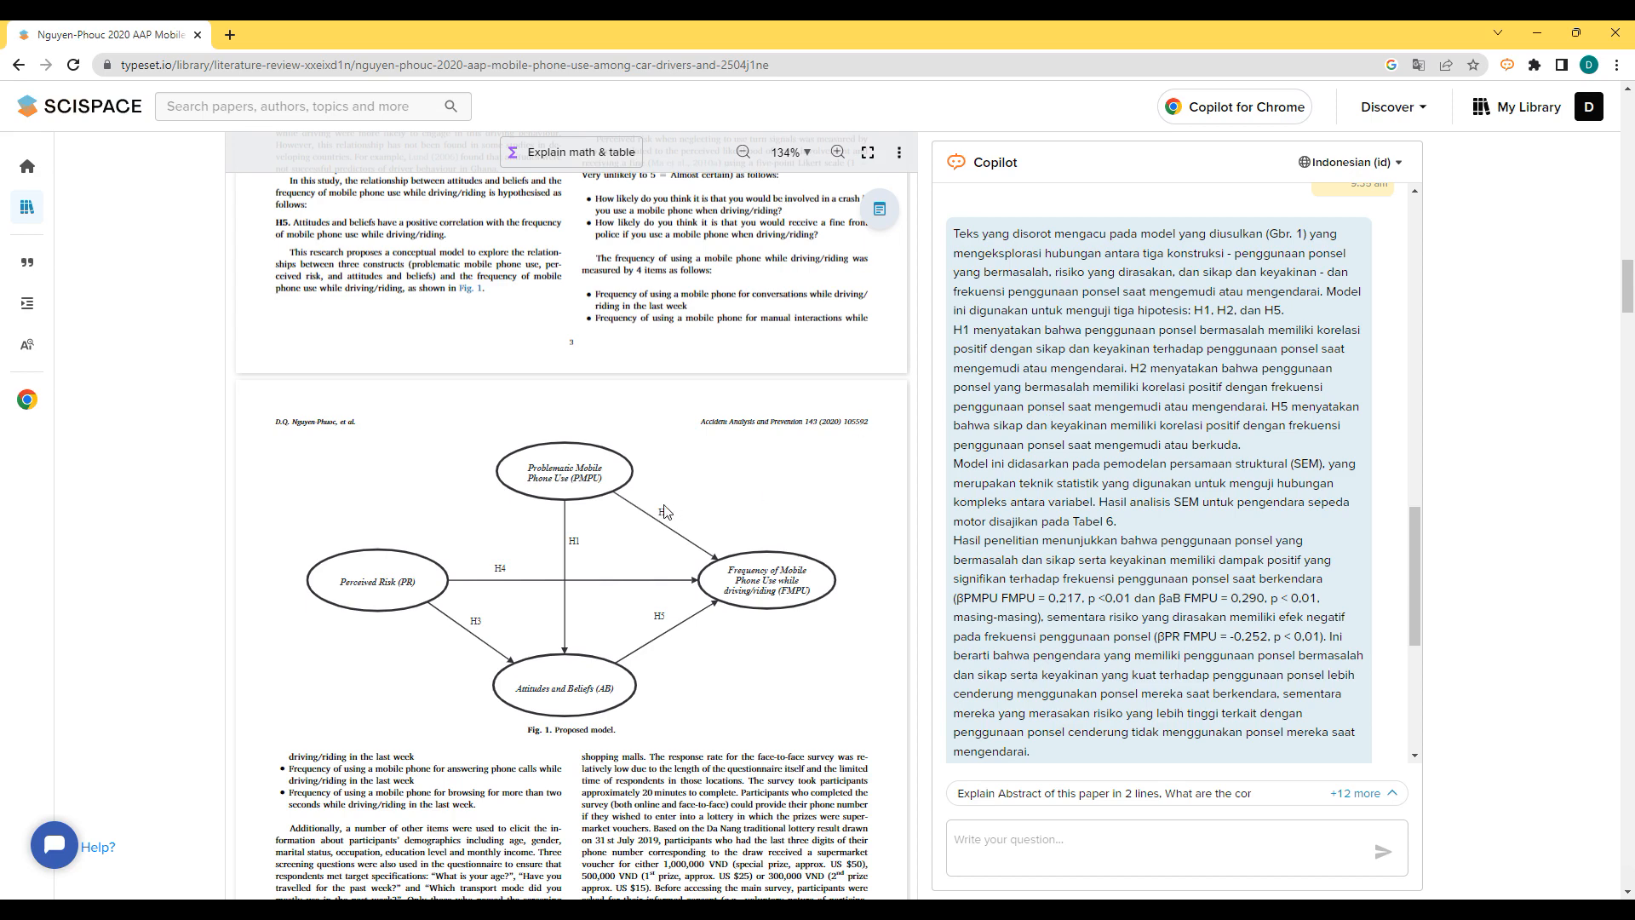
{"action": "scroll", "coordinate": [1125, 482], "scroll_direction": "up", "scroll_amount": 4}
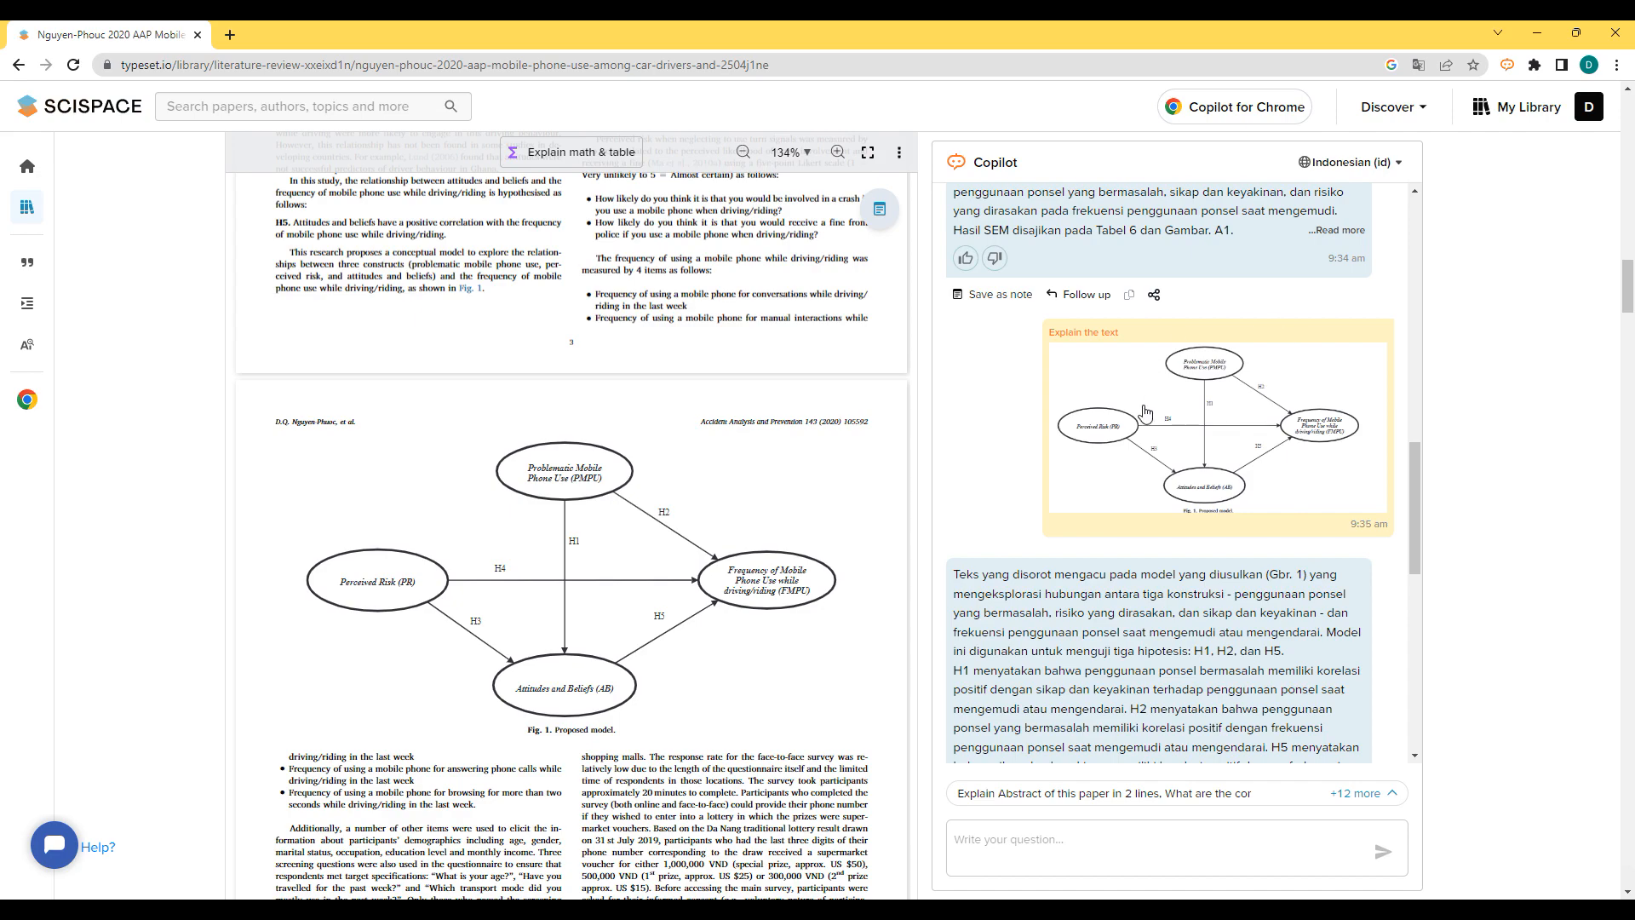
{"action": "scroll", "coordinate": [1146, 418], "scroll_direction": "up", "scroll_amount": 4}
{"action": "scroll", "coordinate": [523, 503], "scroll_direction": "up", "scroll_amount": 10}
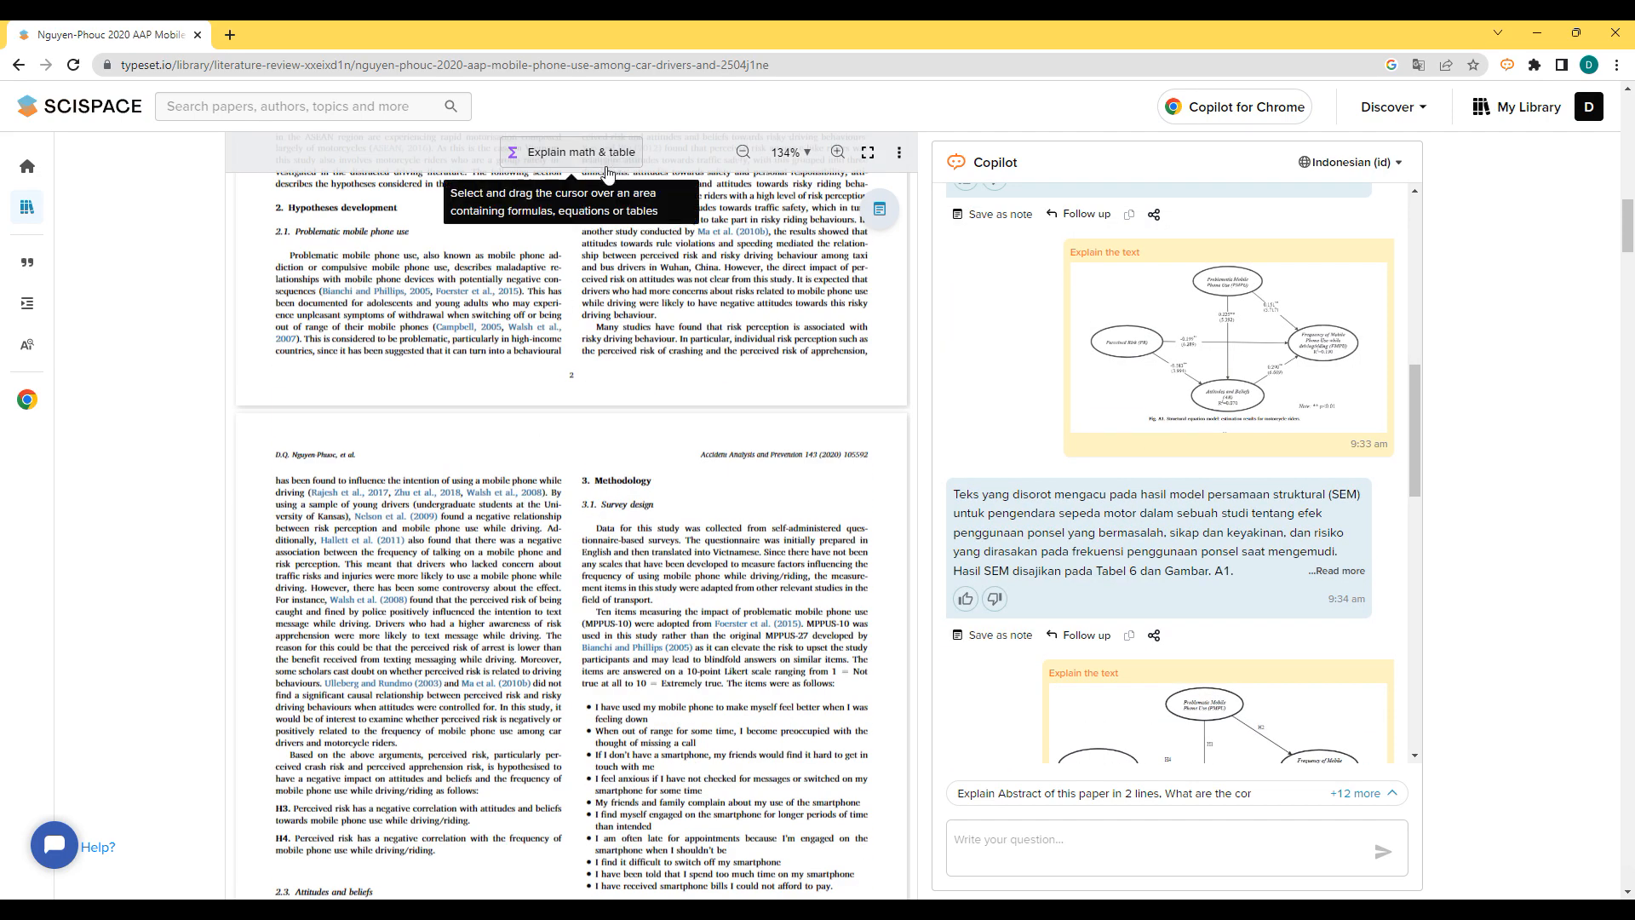
{"action": "scroll", "coordinate": [601, 587], "scroll_direction": "up", "scroll_amount": 5}
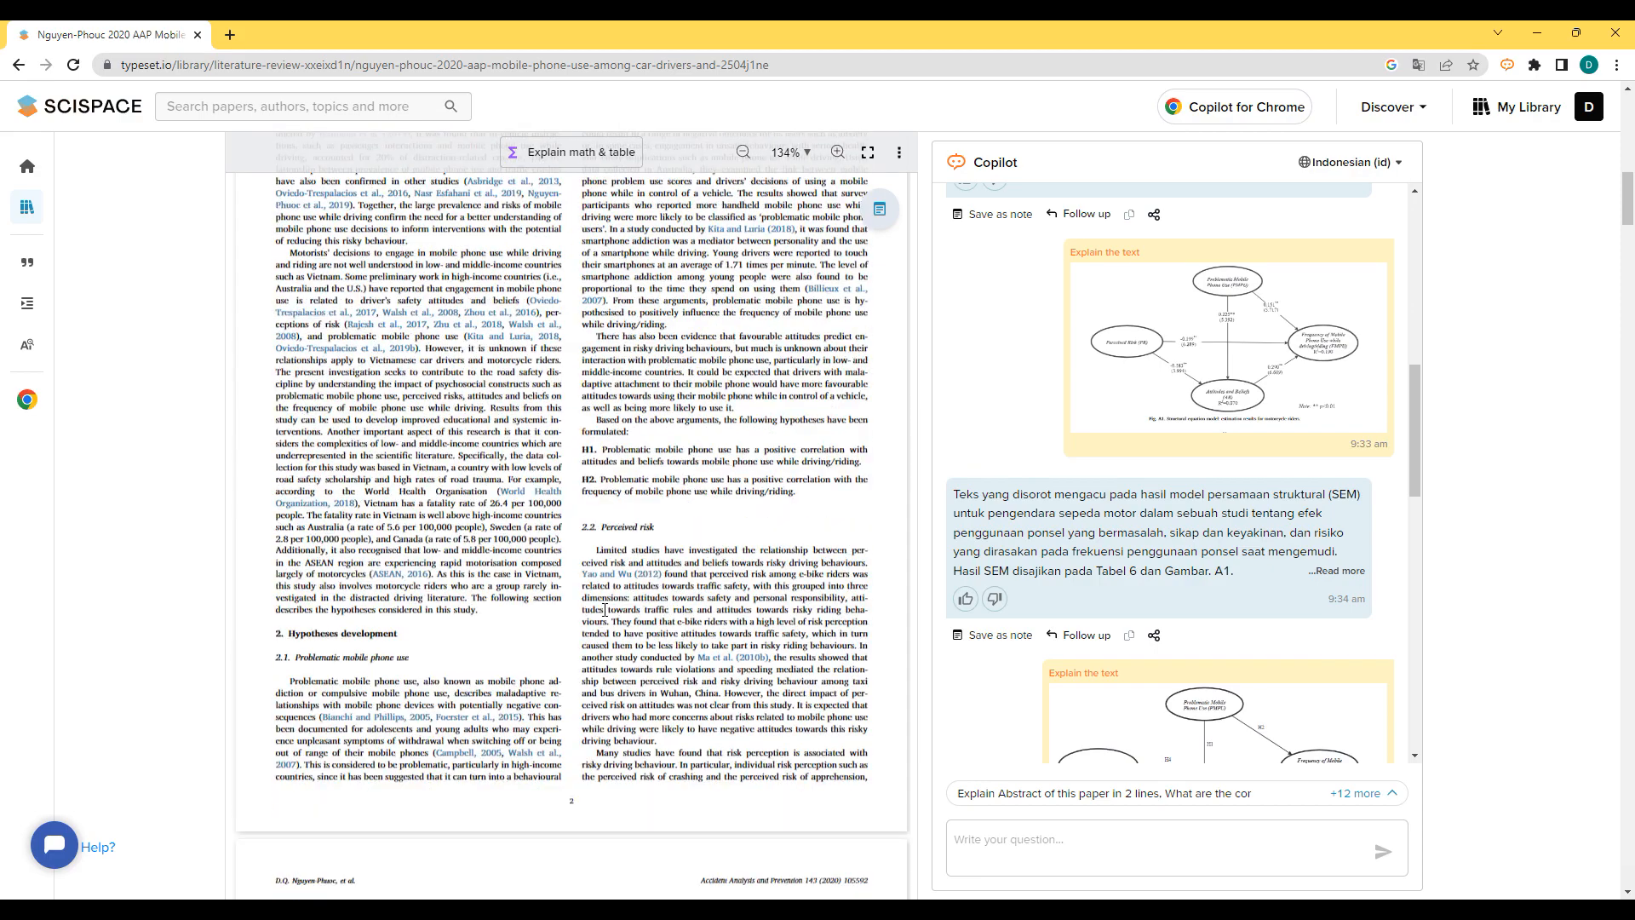
{"action": "scroll", "coordinate": [604, 609], "scroll_direction": "down", "scroll_amount": 20}
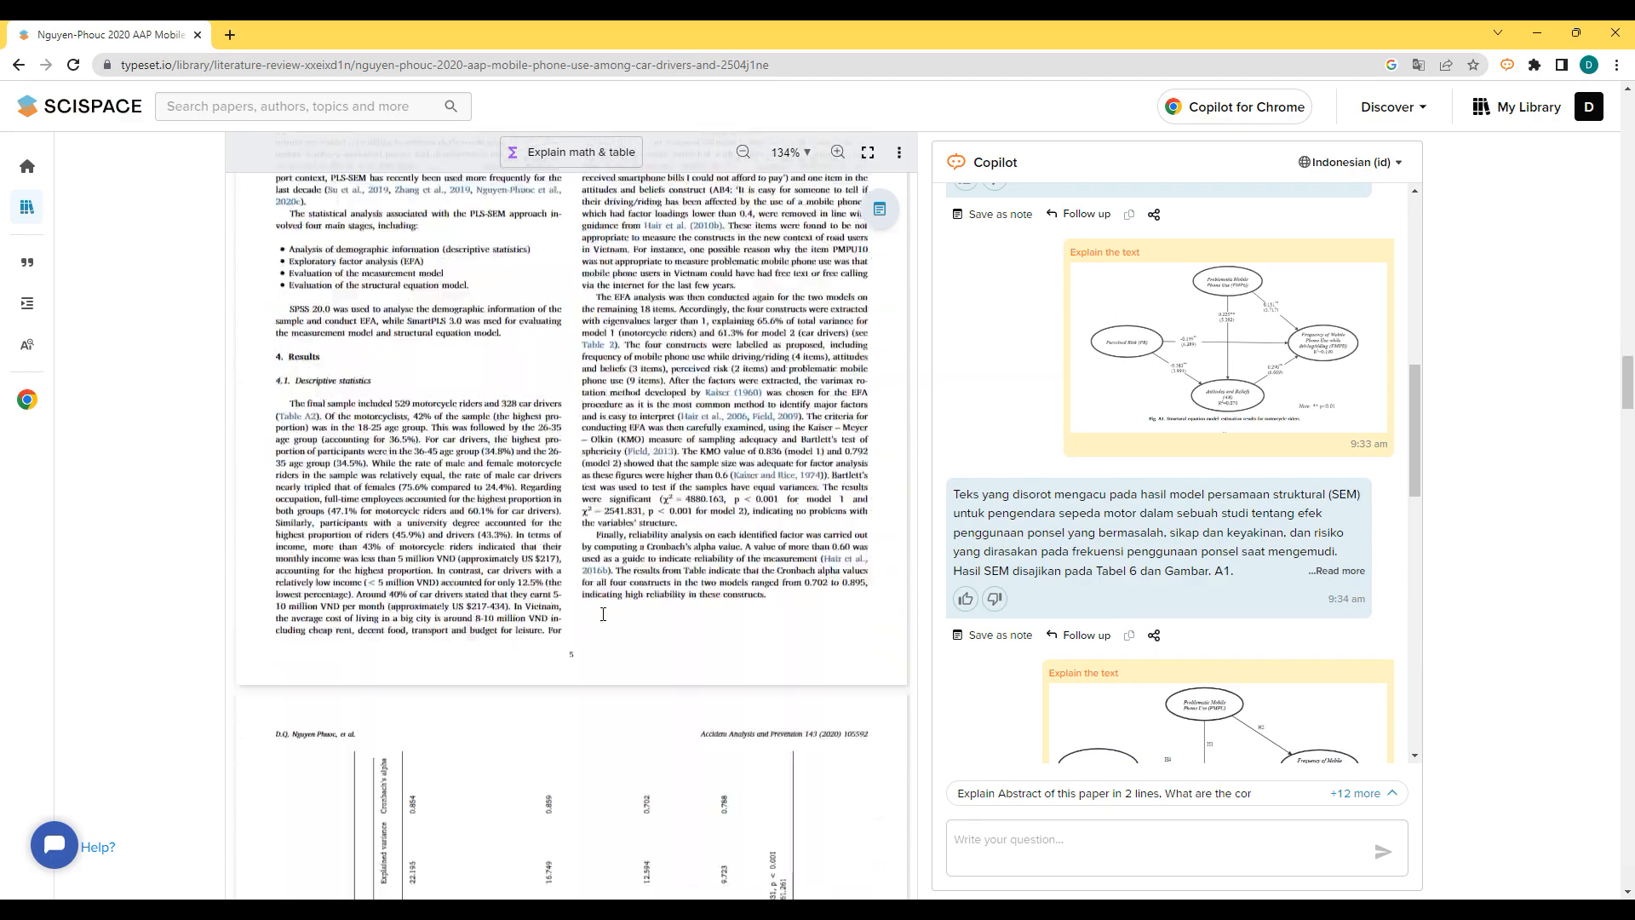
{"action": "scroll", "coordinate": [602, 622], "scroll_direction": "down", "scroll_amount": 20}
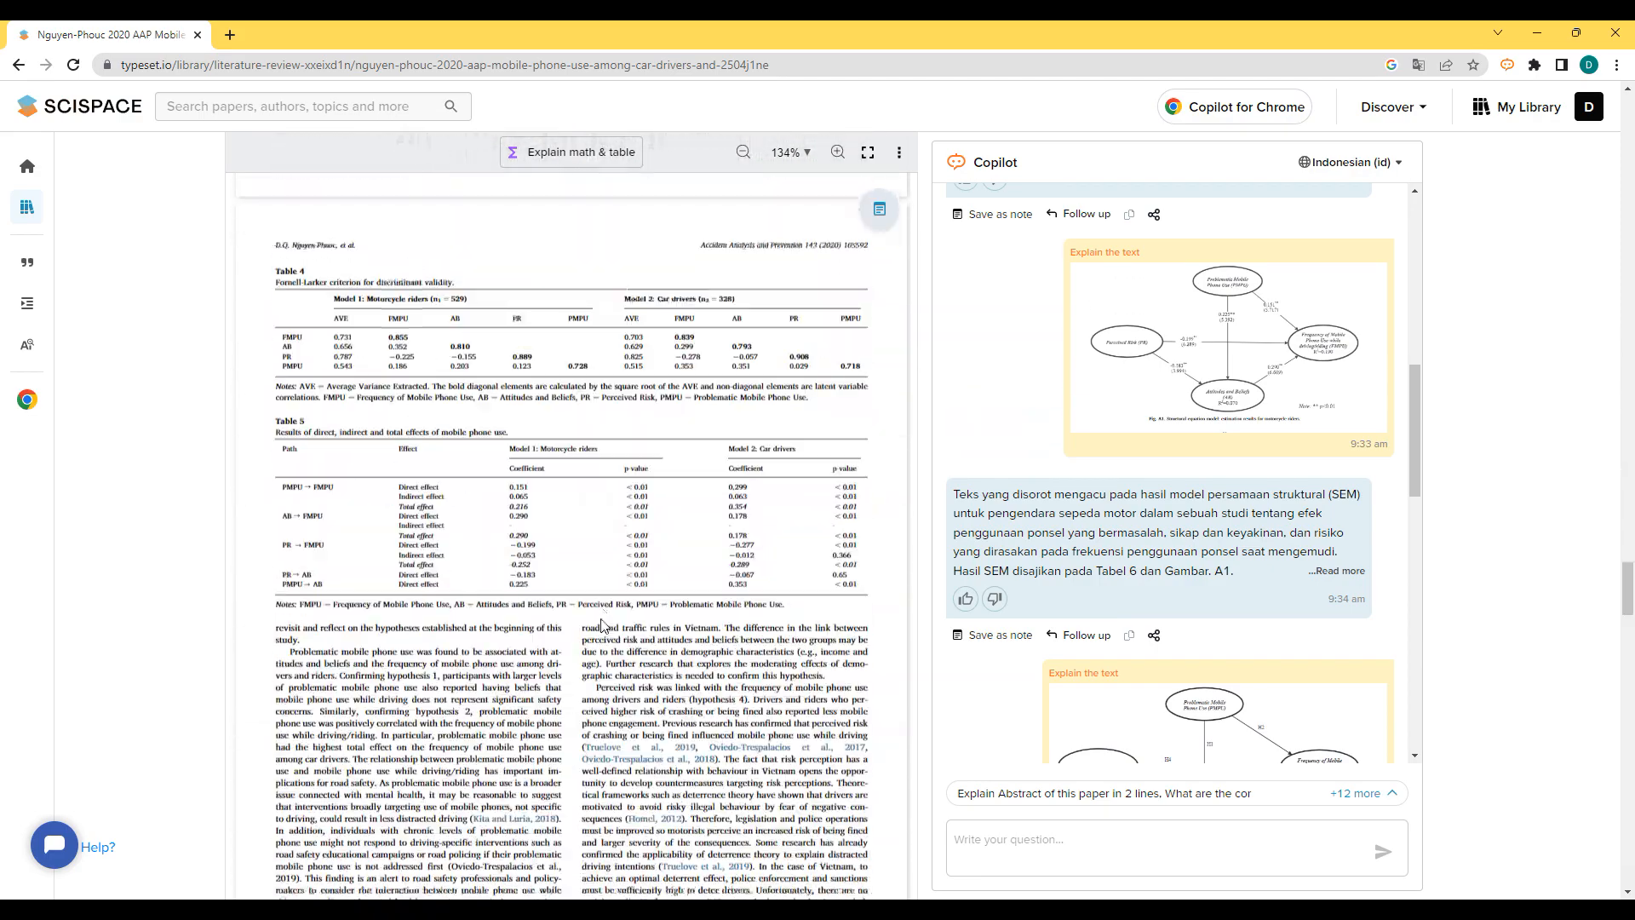
{"action": "scroll", "coordinate": [596, 630], "scroll_direction": "down", "scroll_amount": 20}
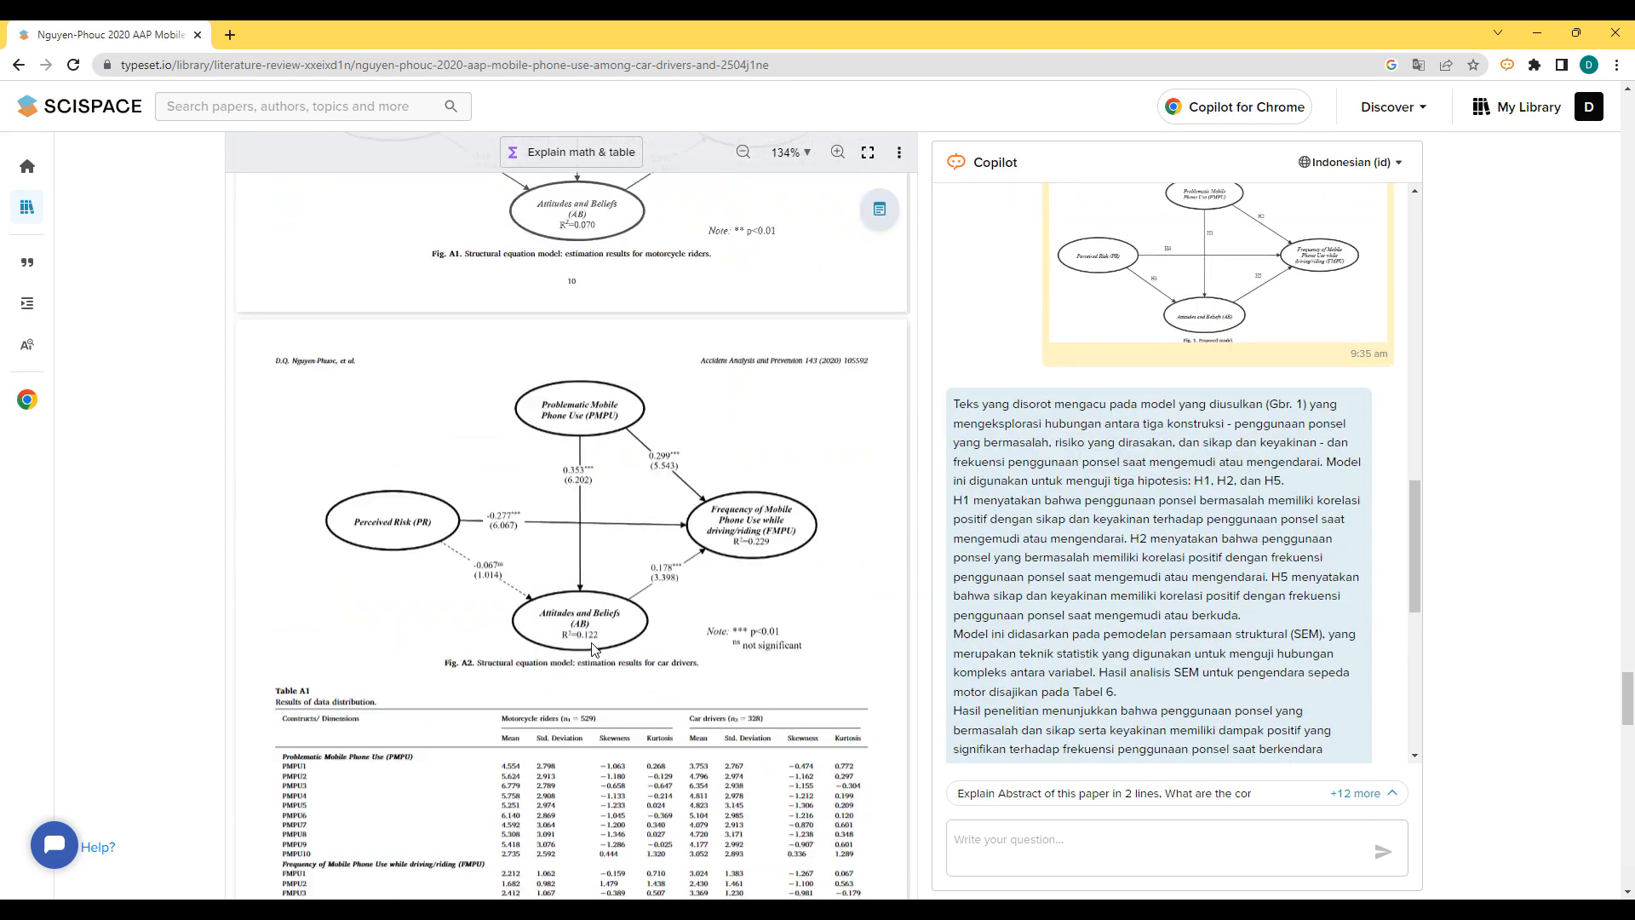
{"action": "scroll", "coordinate": [594, 649], "scroll_direction": "up", "scroll_amount": 15}
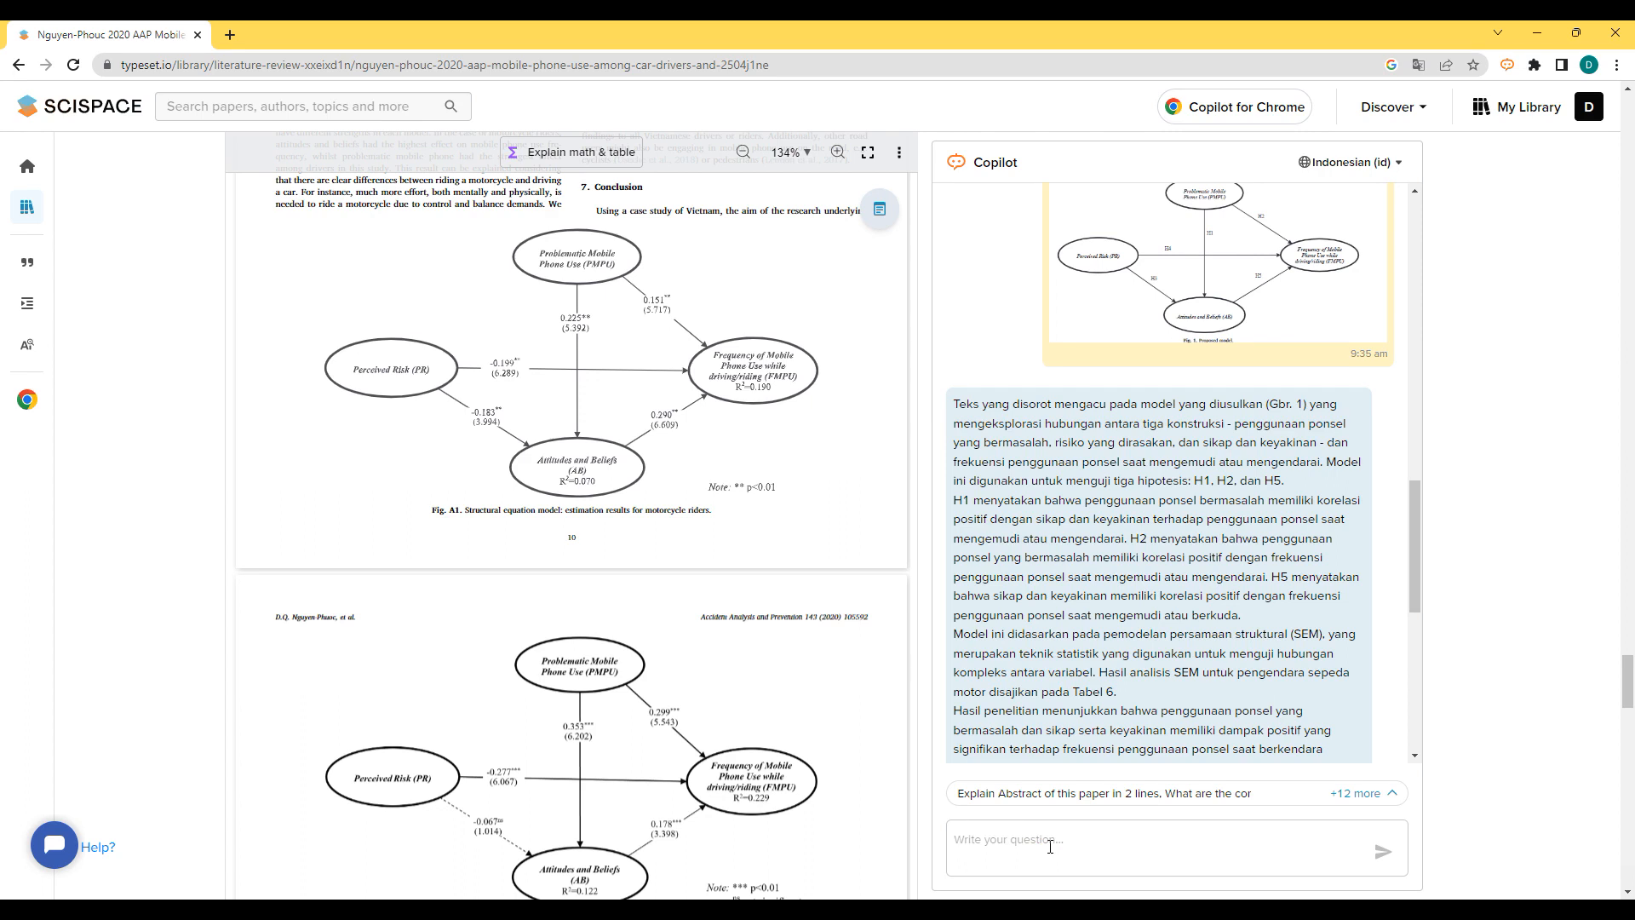
- Ask Copilot the question "bagaimana hasil diskusi pada penelitian ini?"
{"action": "type", "text": "bagaimana hasil dis"}
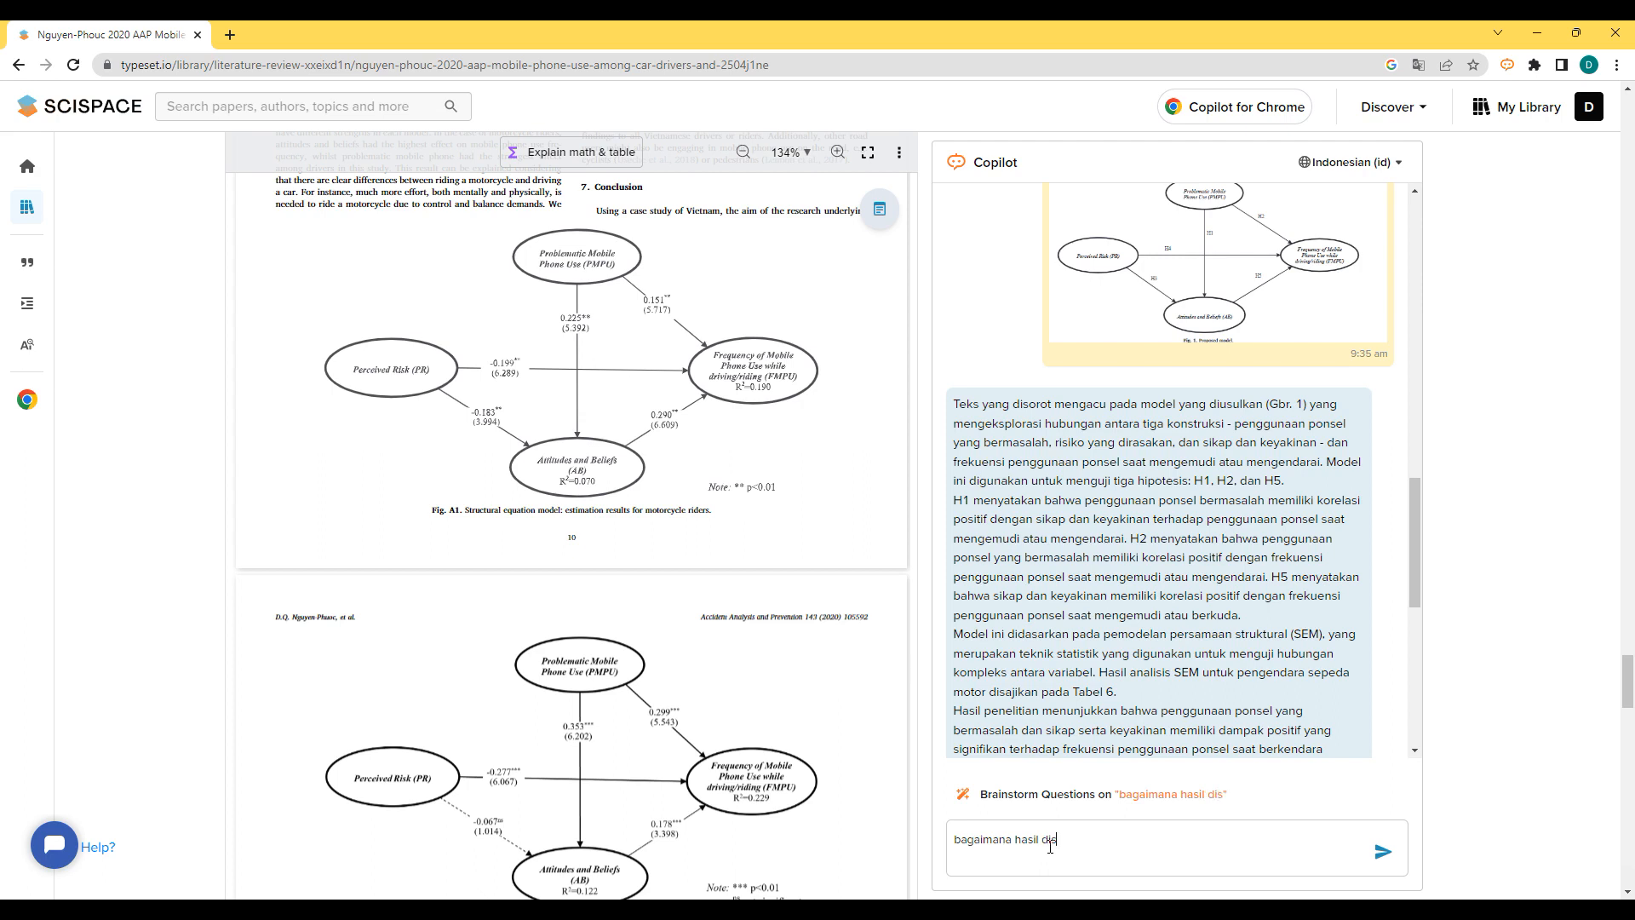
{"action": "type", "text": "kusi pada penelitian ini?"}
{"action": "key", "text": "Return"}
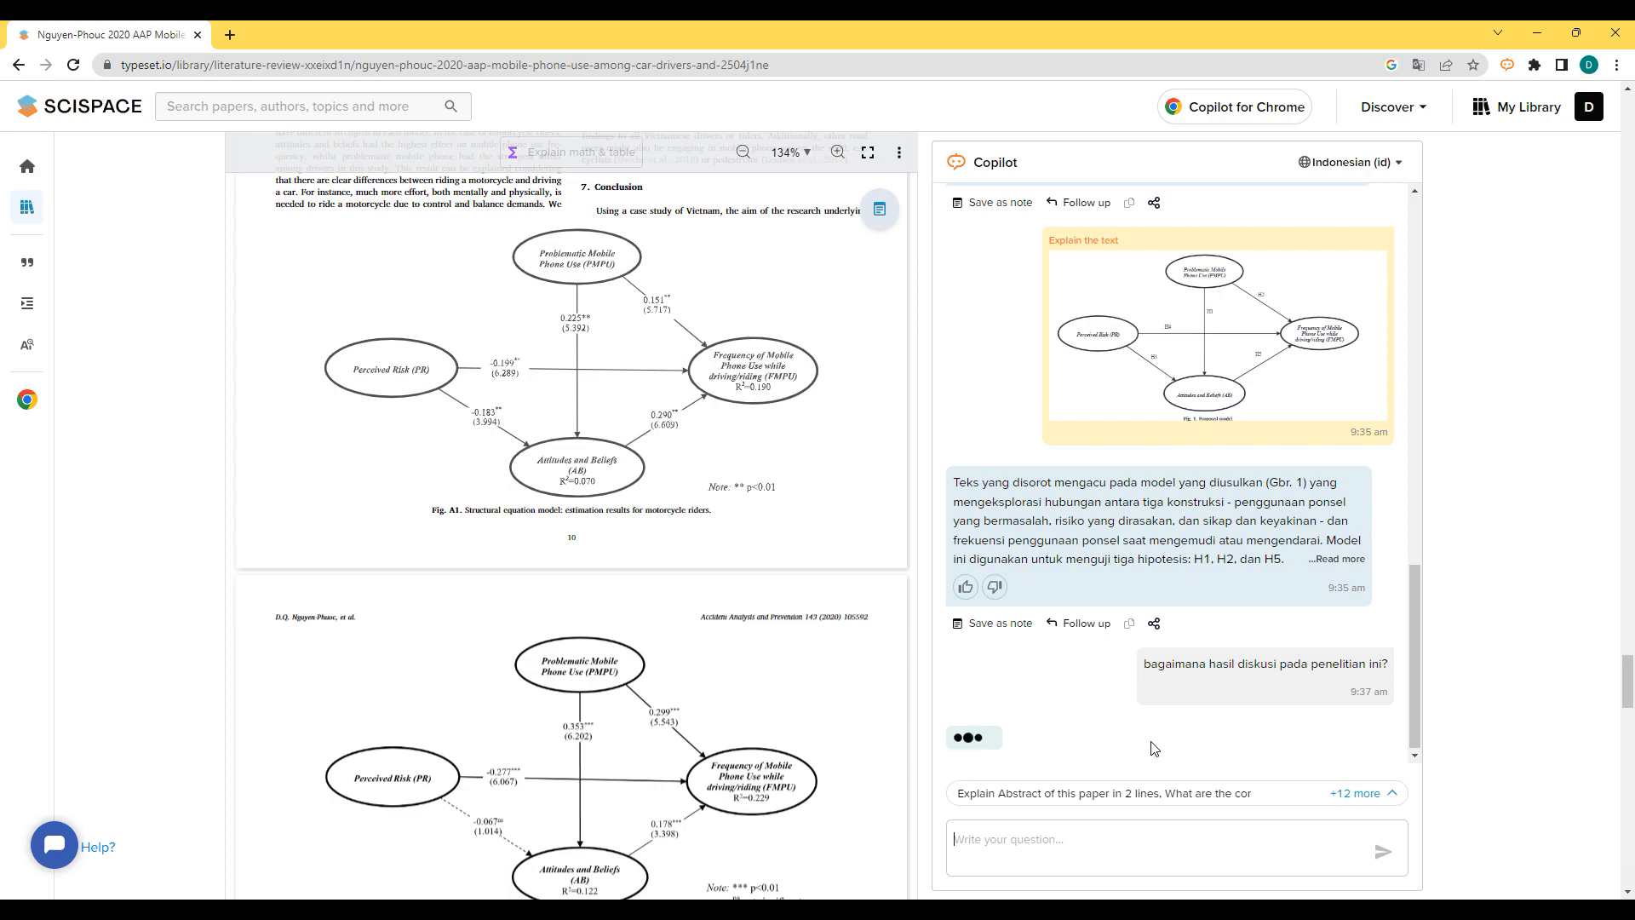
{"action": "scroll", "coordinate": [650, 718], "scroll_direction": "down", "scroll_amount": 10}
{"action": "scroll", "coordinate": [649, 718], "scroll_direction": "down", "scroll_amount": 12}
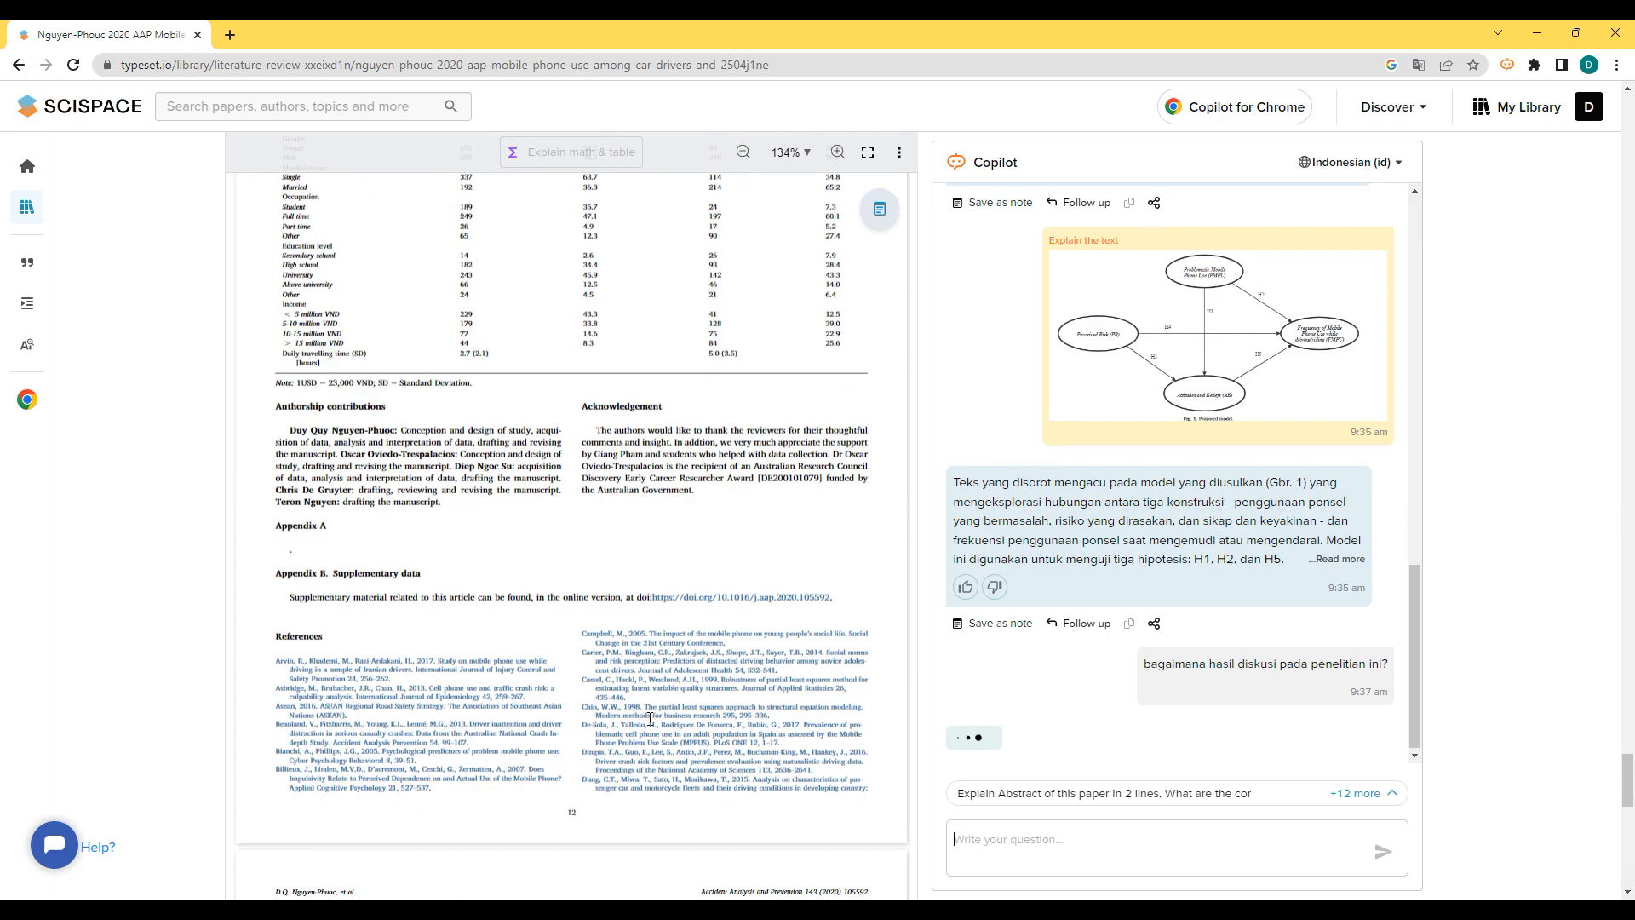
- Compare Copilot's answer about the discussion with the paper's Figs. A1 and A2, structural equation modelling results and the start of the Discussion section
{"action": "scroll", "coordinate": [650, 724], "scroll_direction": "up", "scroll_amount": 8}
{"action": "scroll", "coordinate": [650, 724], "scroll_direction": "up", "scroll_amount": 15}
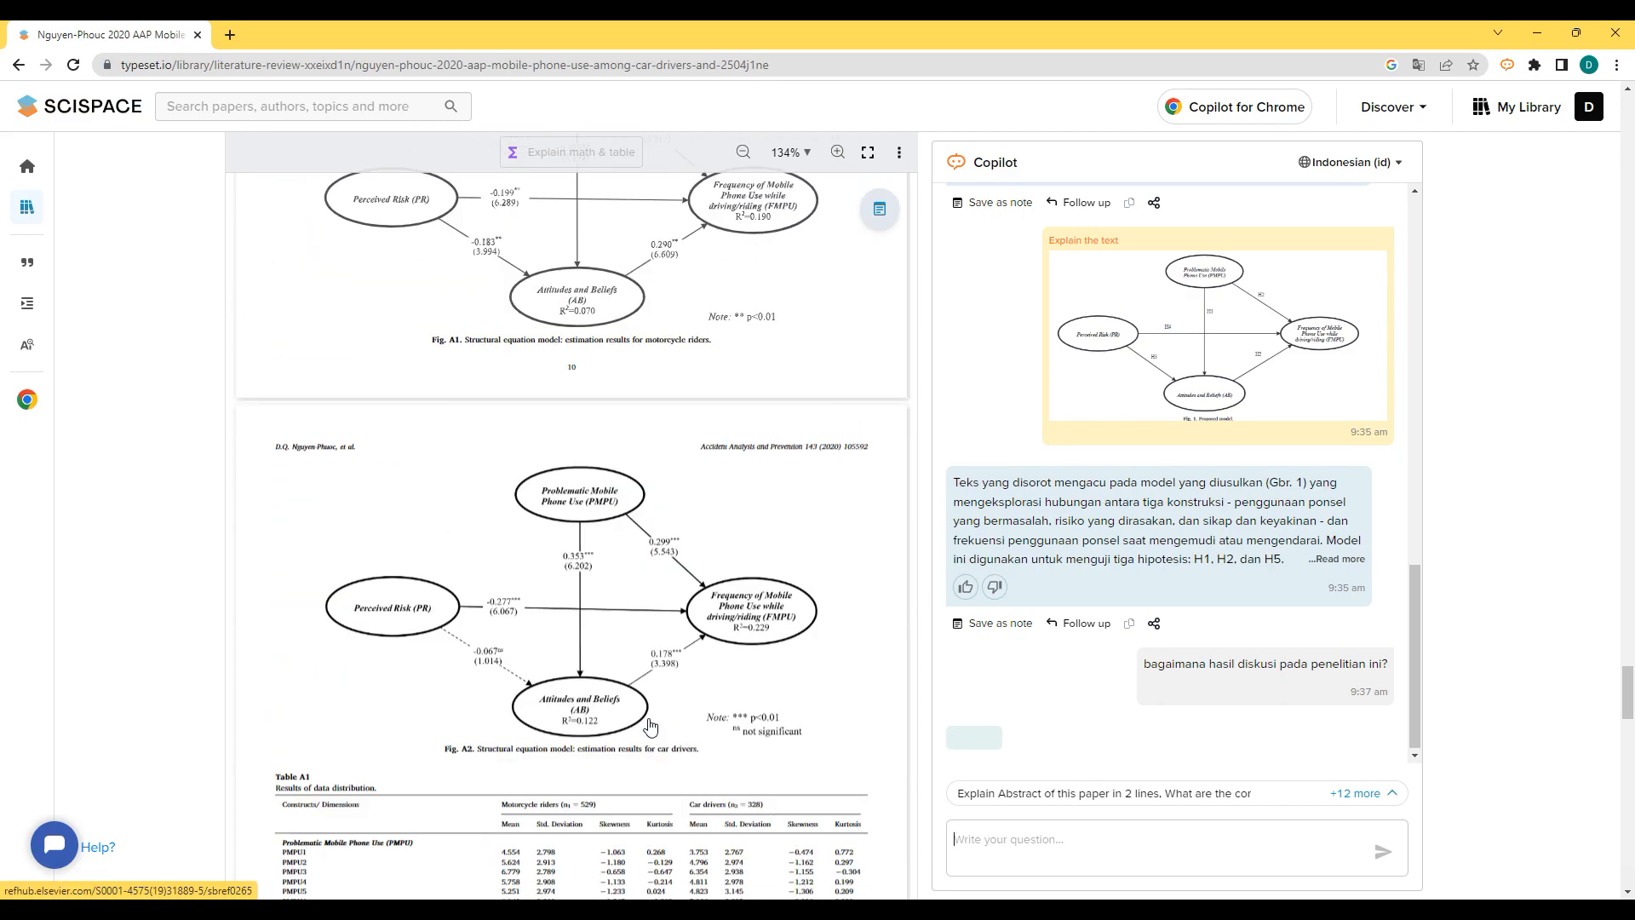
{"action": "scroll", "coordinate": [650, 718], "scroll_direction": "up", "scroll_amount": 8}
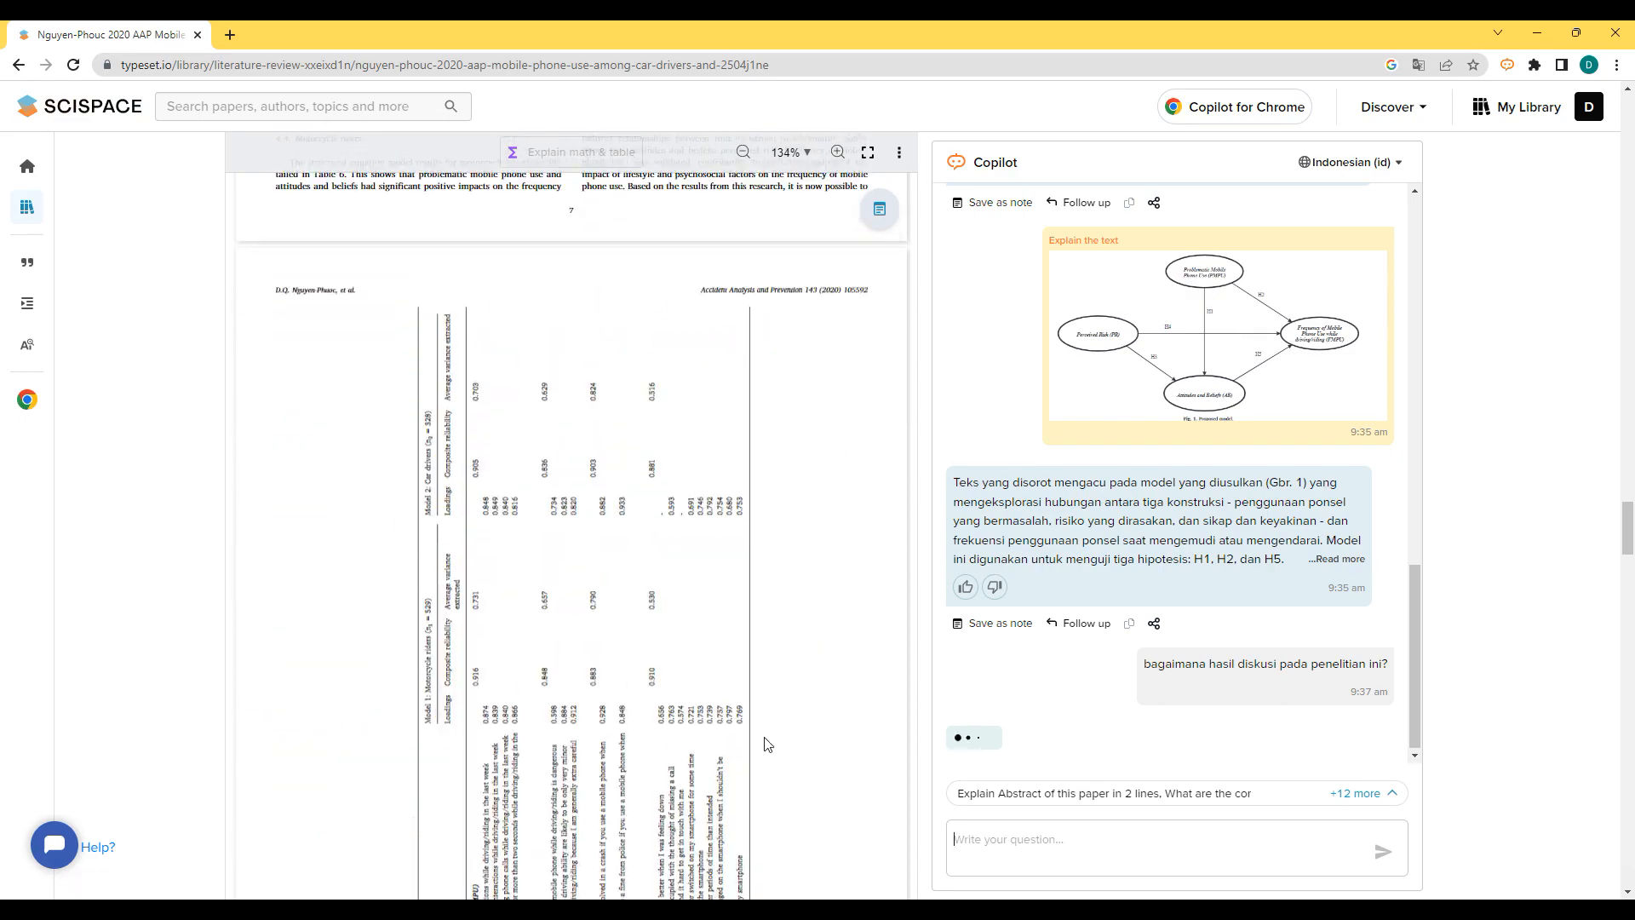
{"action": "scroll", "coordinate": [1152, 567], "scroll_direction": "up", "scroll_amount": 5}
{"action": "scroll", "coordinate": [1153, 568], "scroll_direction": "down", "scroll_amount": 8}
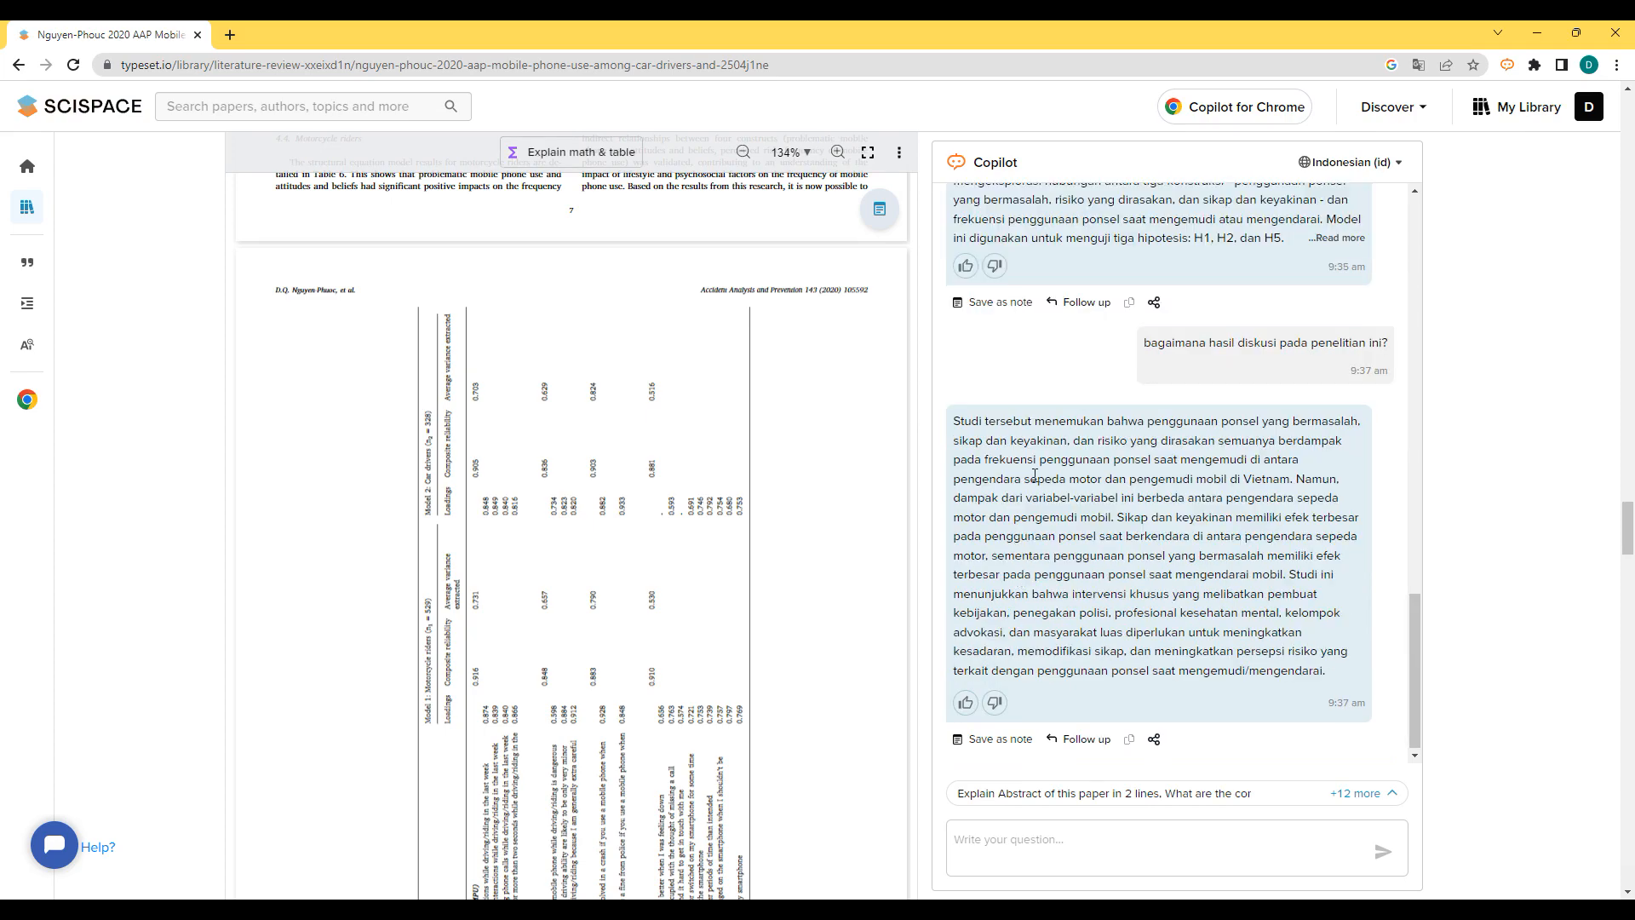
{"action": "scroll", "coordinate": [532, 469], "scroll_direction": "up", "scroll_amount": 7}
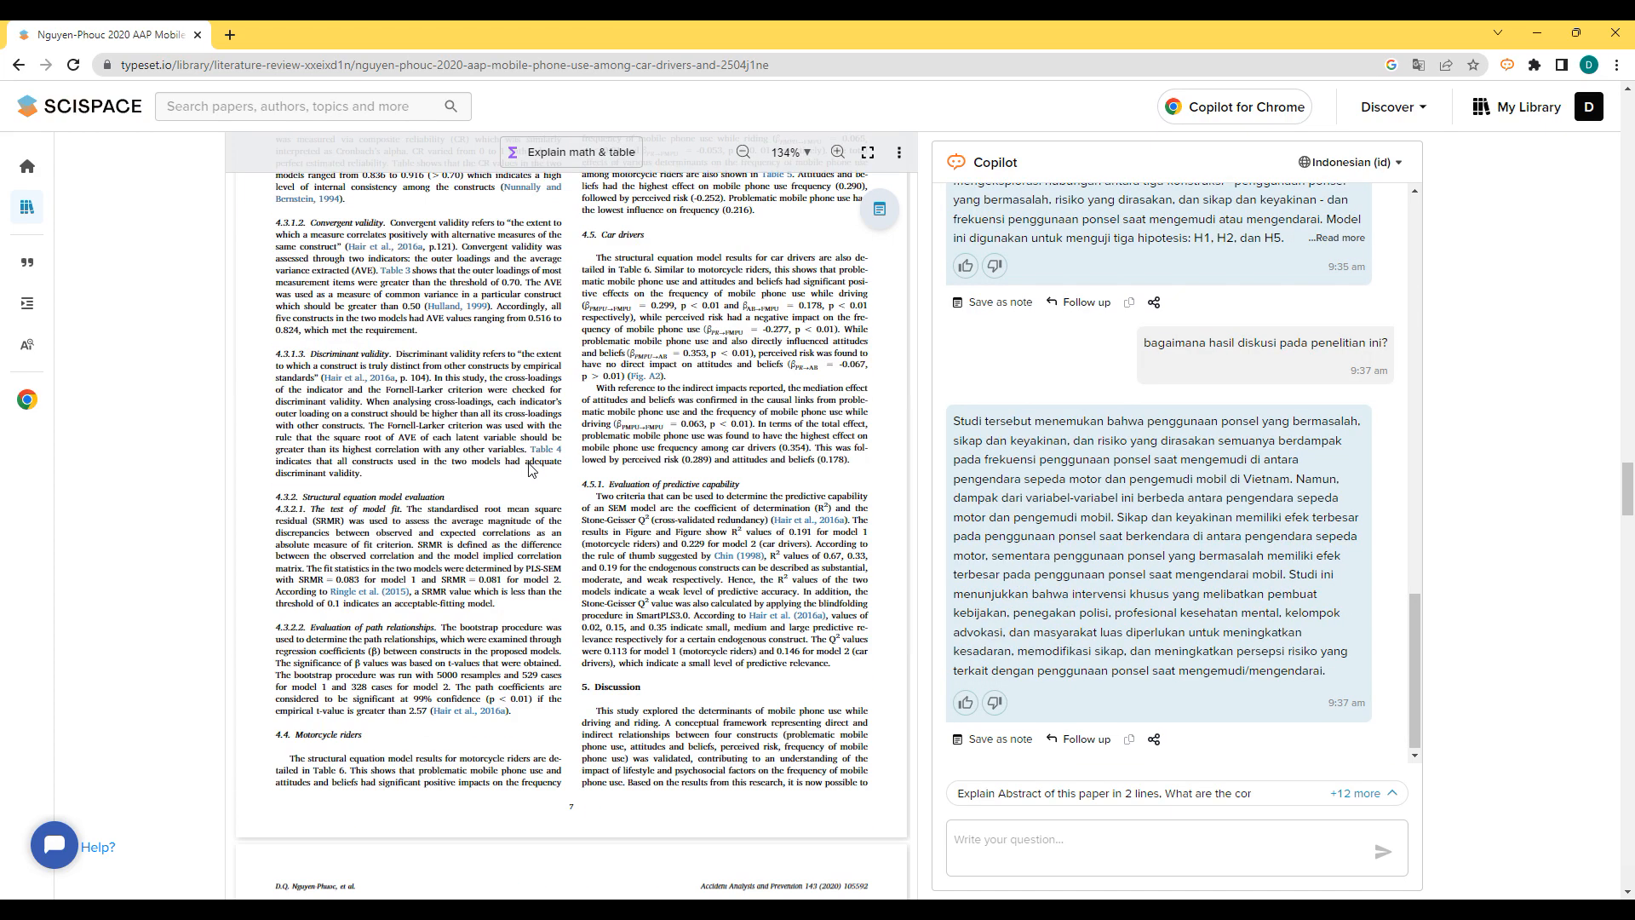
{"action": "scroll", "coordinate": [532, 469], "scroll_direction": "up", "scroll_amount": 2}
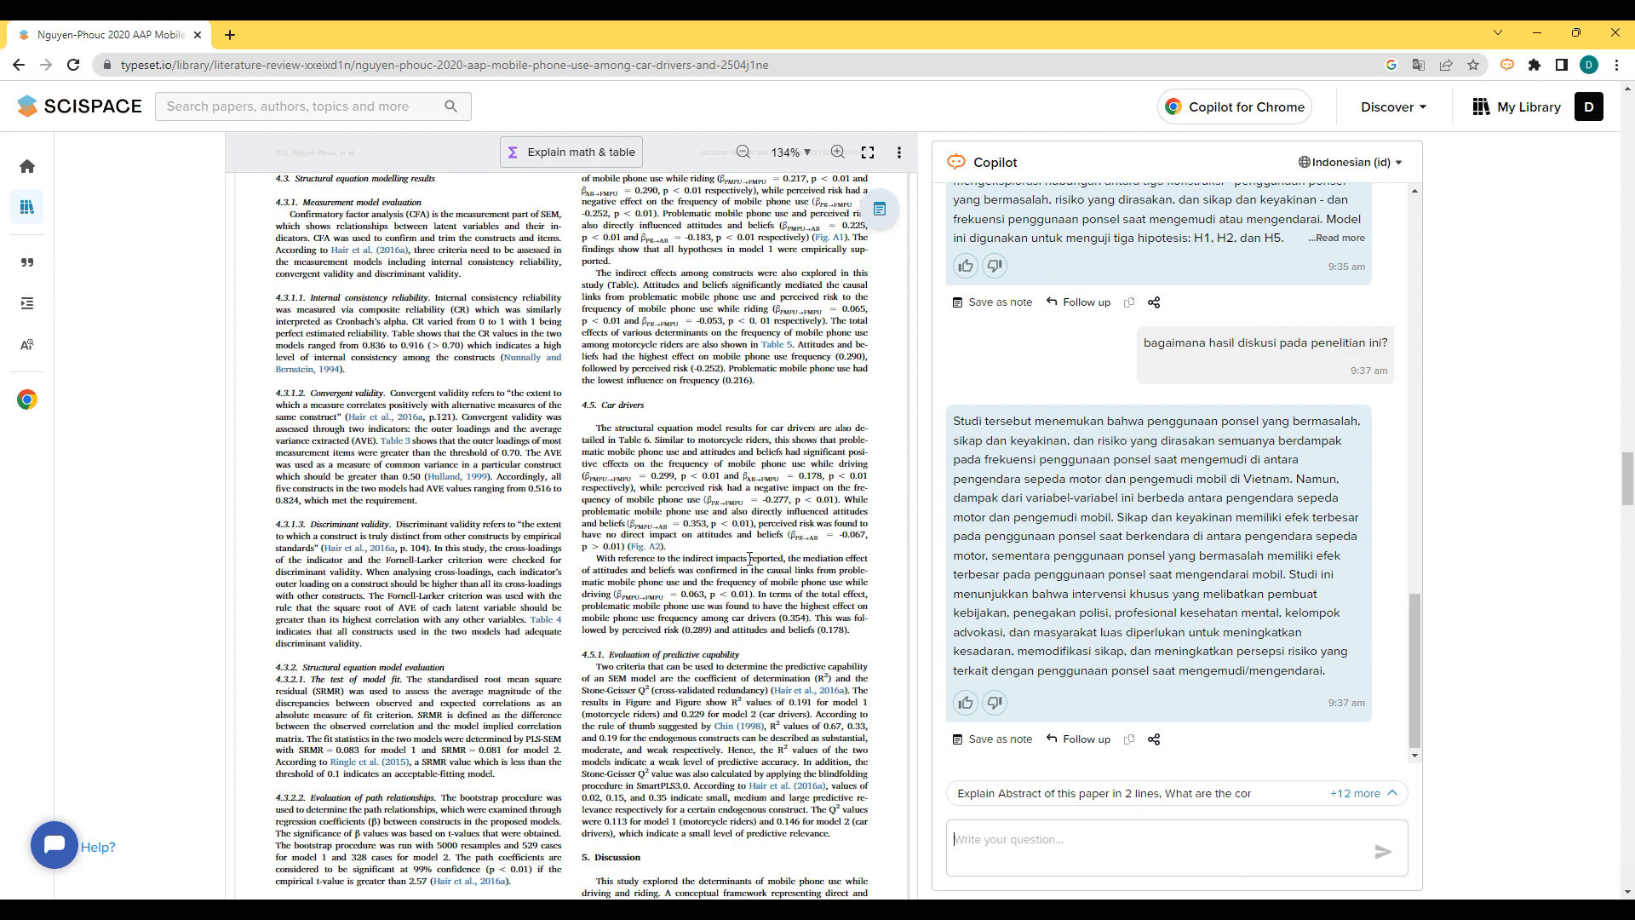
{"action": "scroll", "coordinate": [458, 647], "scroll_direction": "up", "scroll_amount": 3}
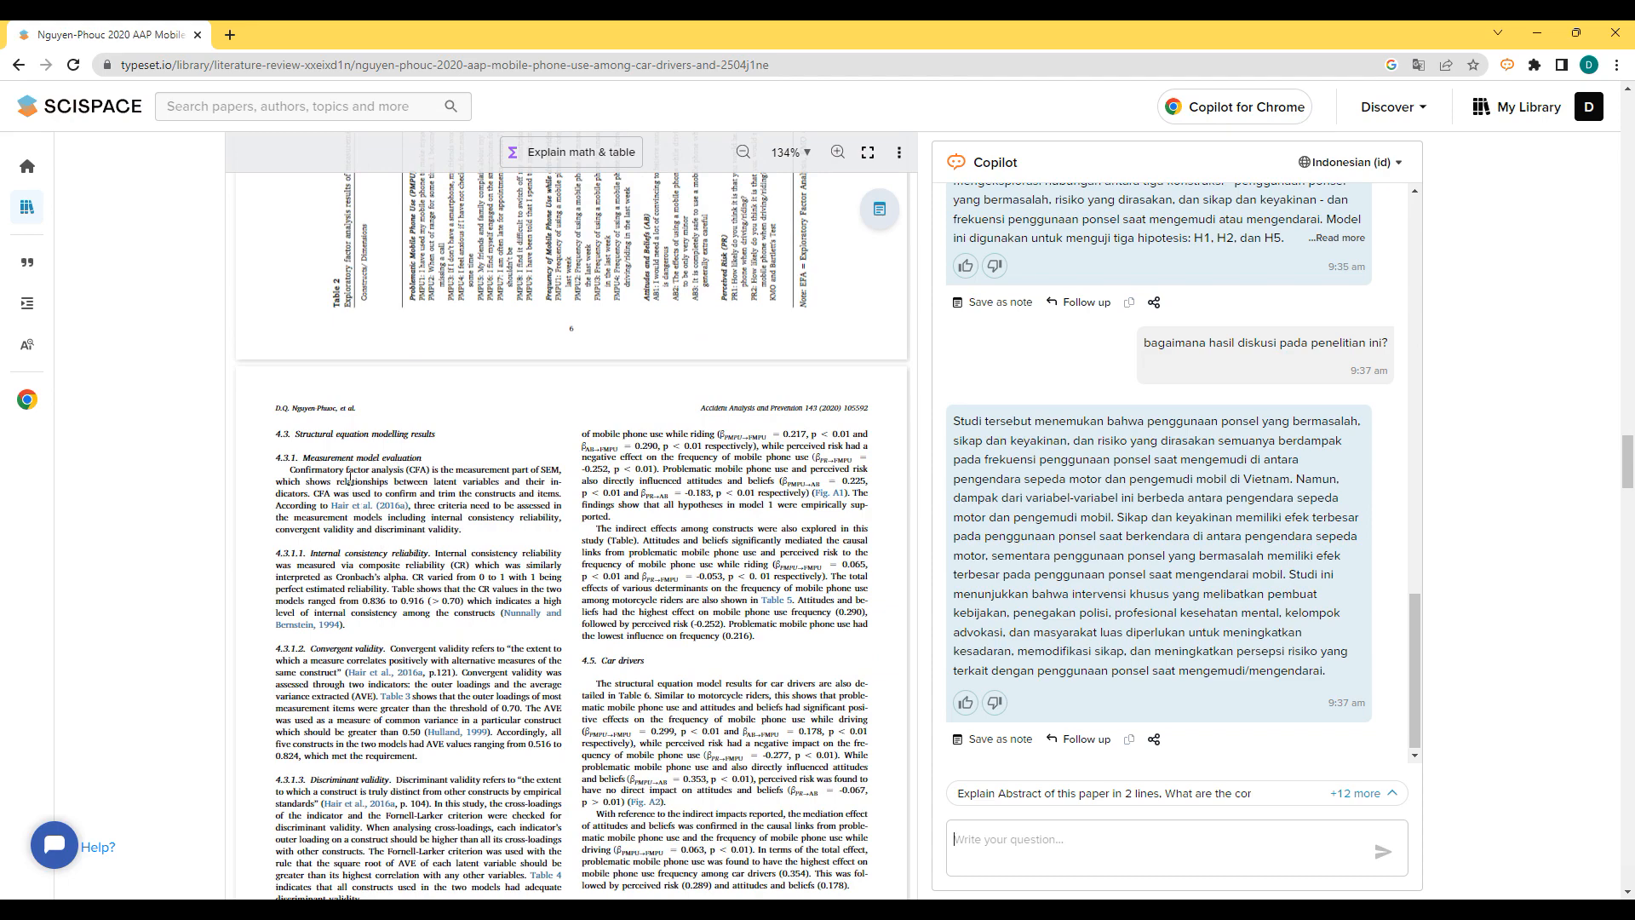
{"action": "scroll", "coordinate": [406, 499], "scroll_direction": "down", "scroll_amount": 10}
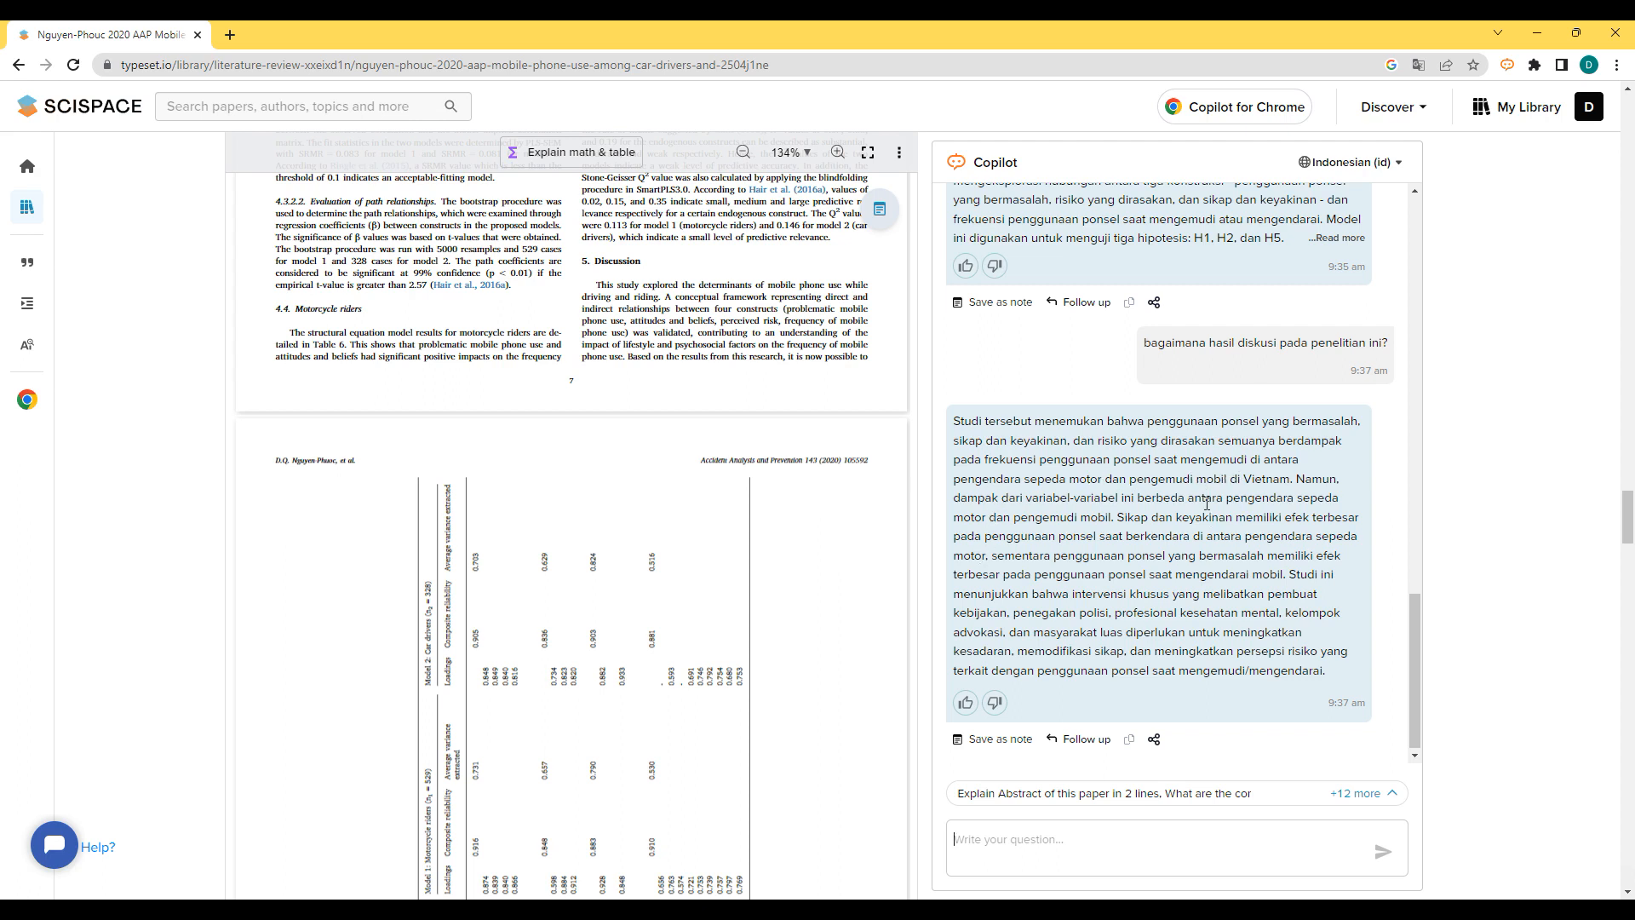
- Ask Copilot the question "apa kesimpulan yang didapatkan dari penelitian ini?"
{"action": "left_click", "coordinate": [991, 832]}
{"action": "type", "text": "apa kesimpu"}
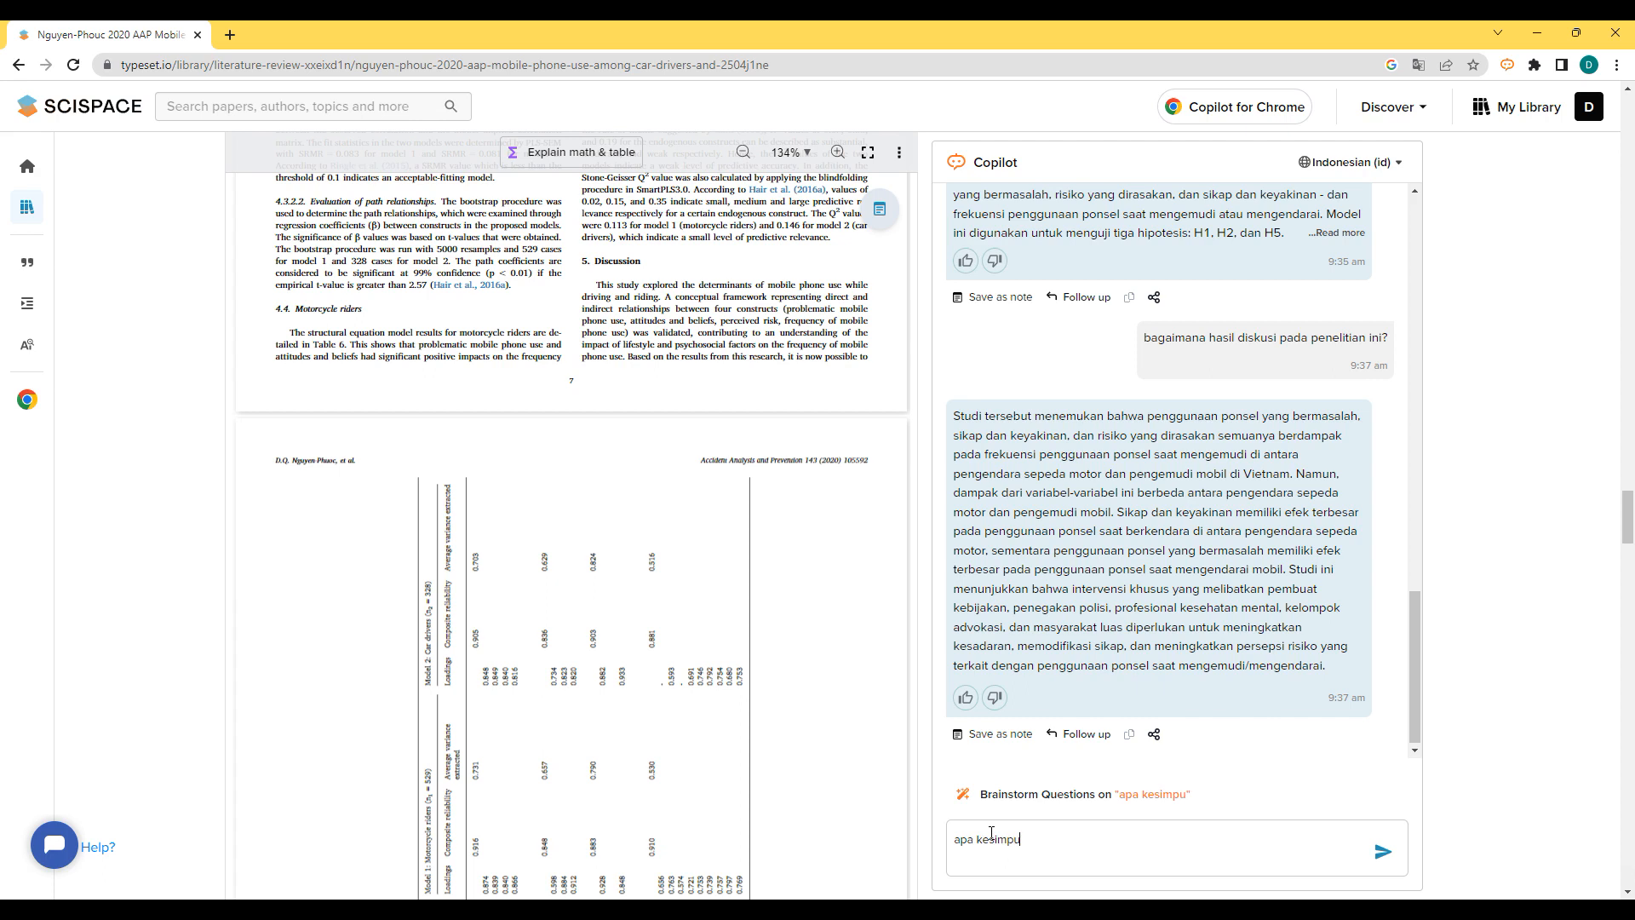
{"action": "type", "text": "lan yang didapatkan dari penelitia"}
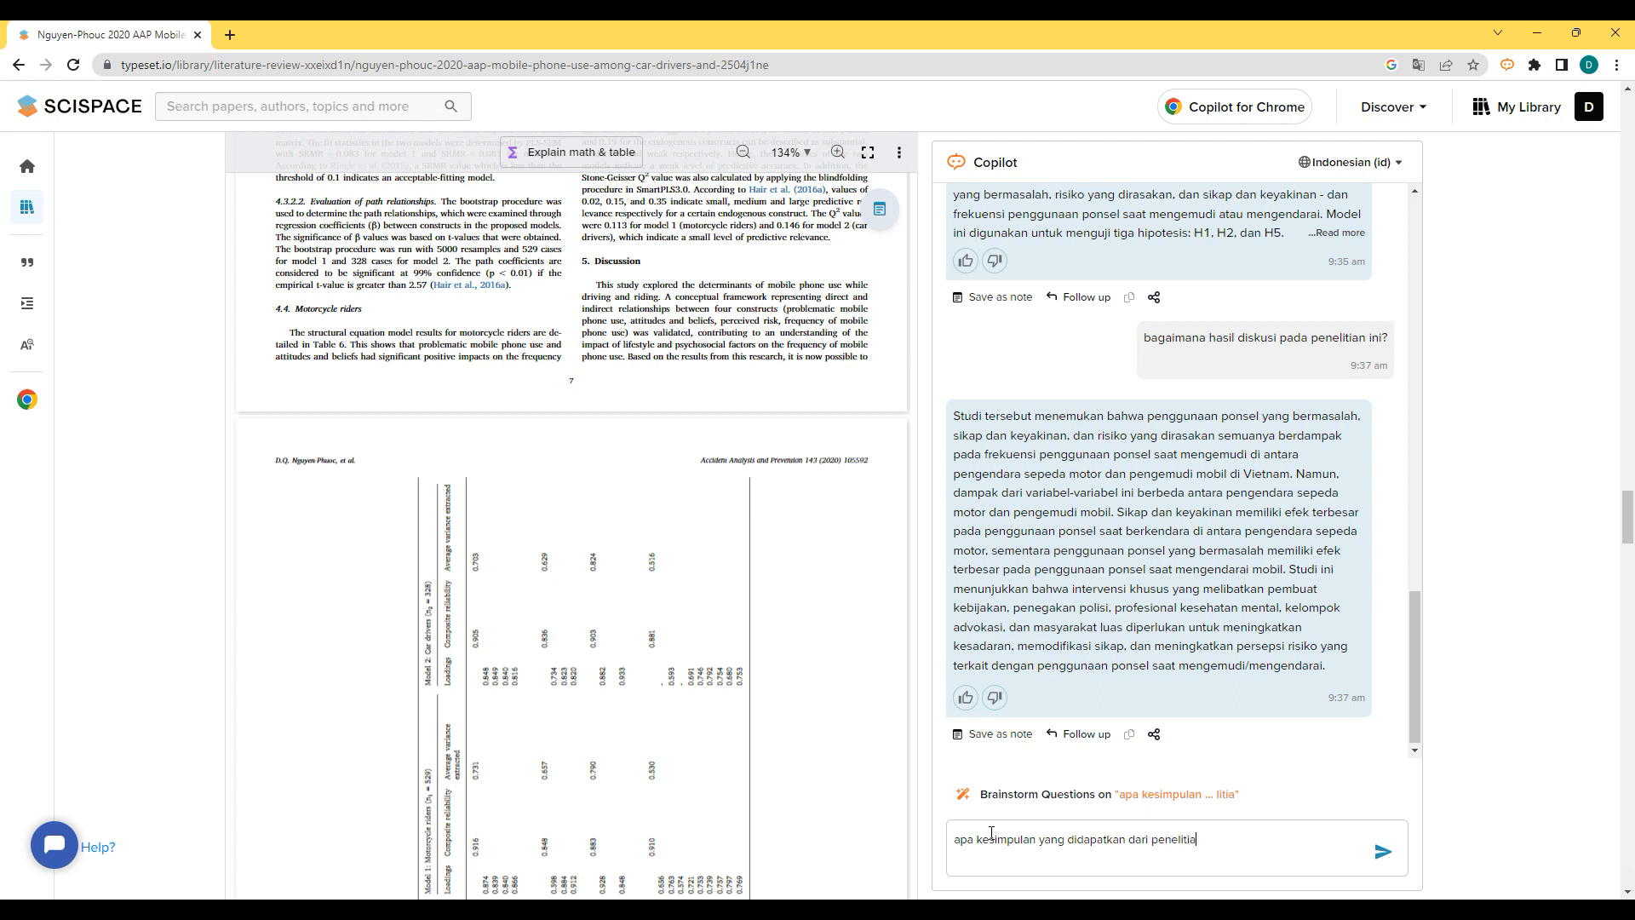
{"action": "type", "text": "n ini?"}
{"action": "key", "text": "Return"}
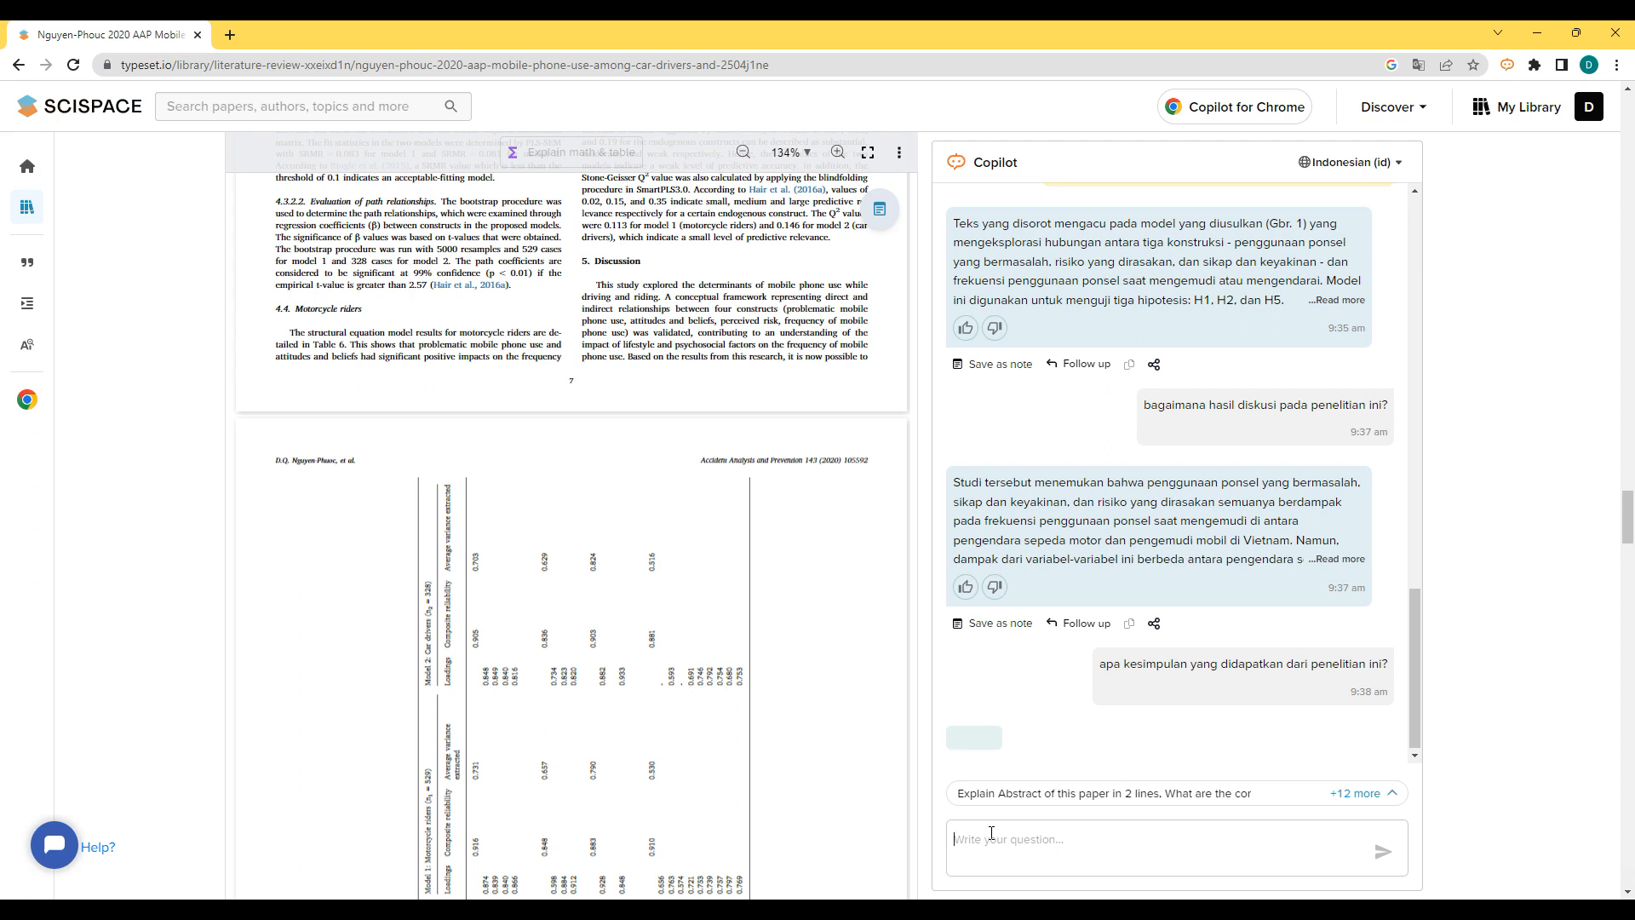
- Examine Copilot's conclusion summary alongside the paper's limitations and conclusion sections, the Fig. A1 model and the Fig. 1 proposed model
{"action": "scroll", "coordinate": [676, 606], "scroll_direction": "down", "scroll_amount": 10}
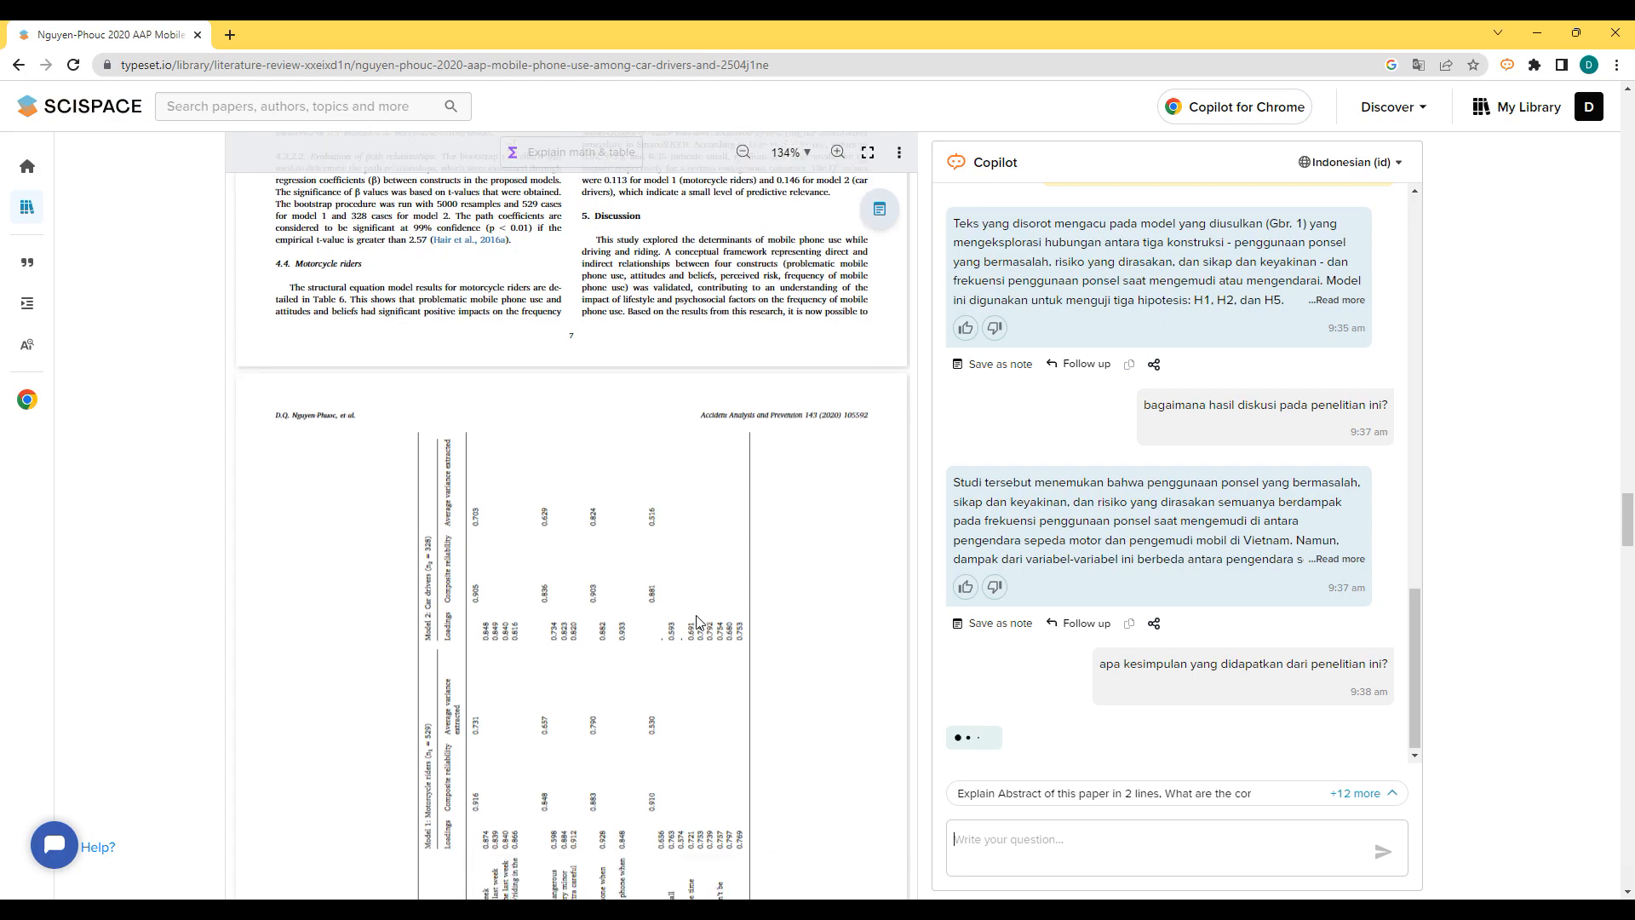
{"action": "scroll", "coordinate": [676, 606], "scroll_direction": "down", "scroll_amount": 15}
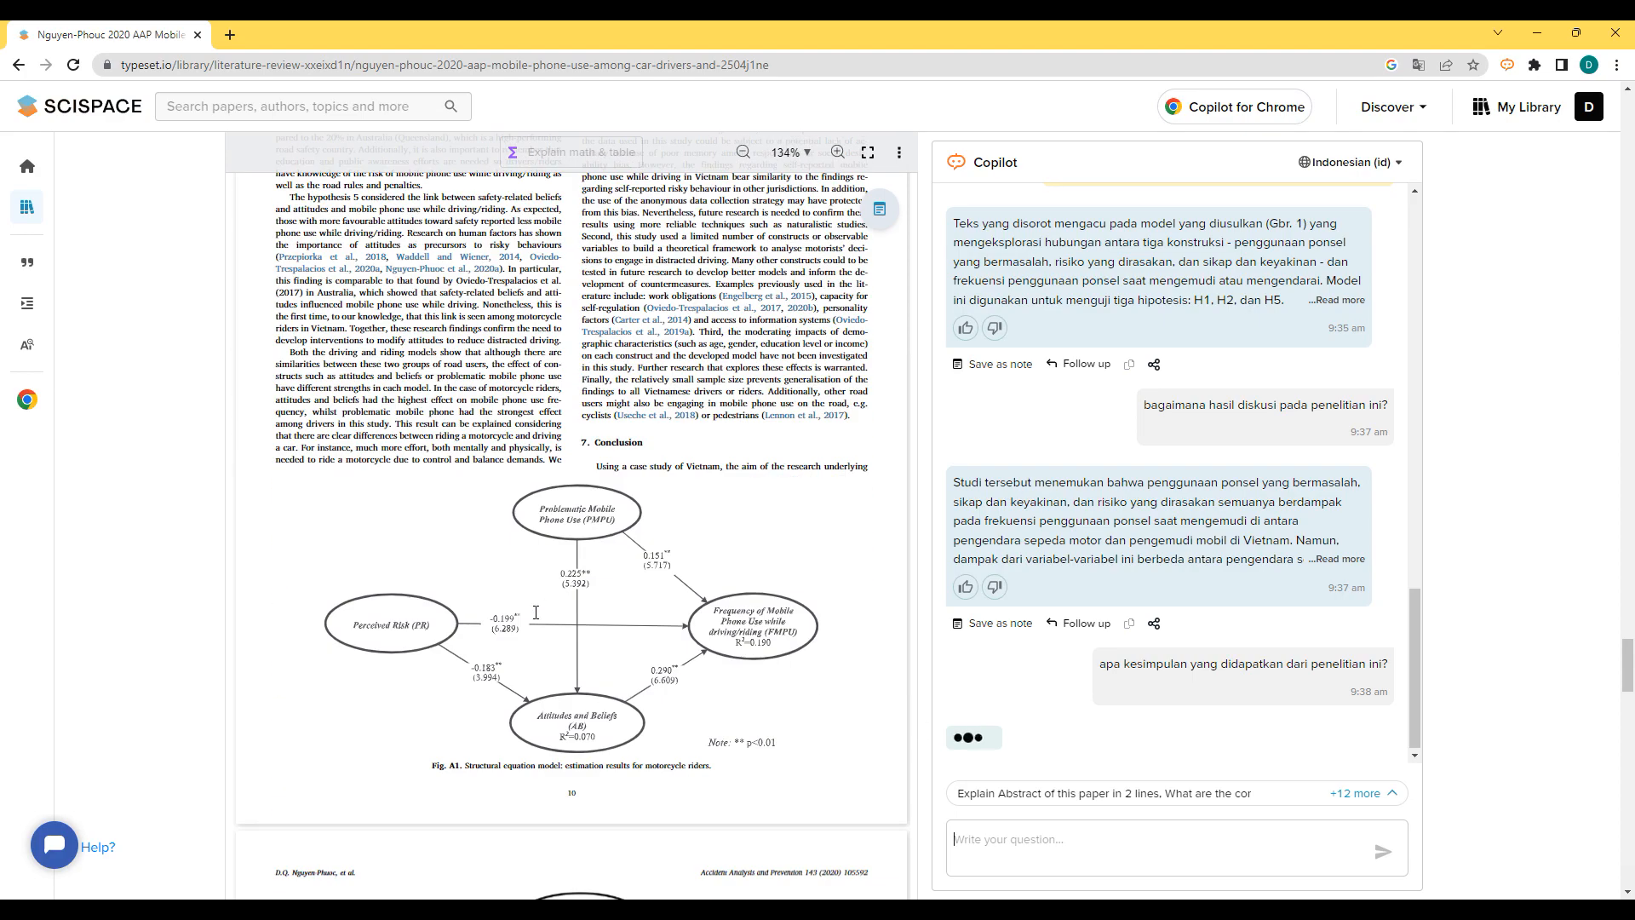
{"action": "scroll", "coordinate": [535, 618], "scroll_direction": "up", "scroll_amount": 3}
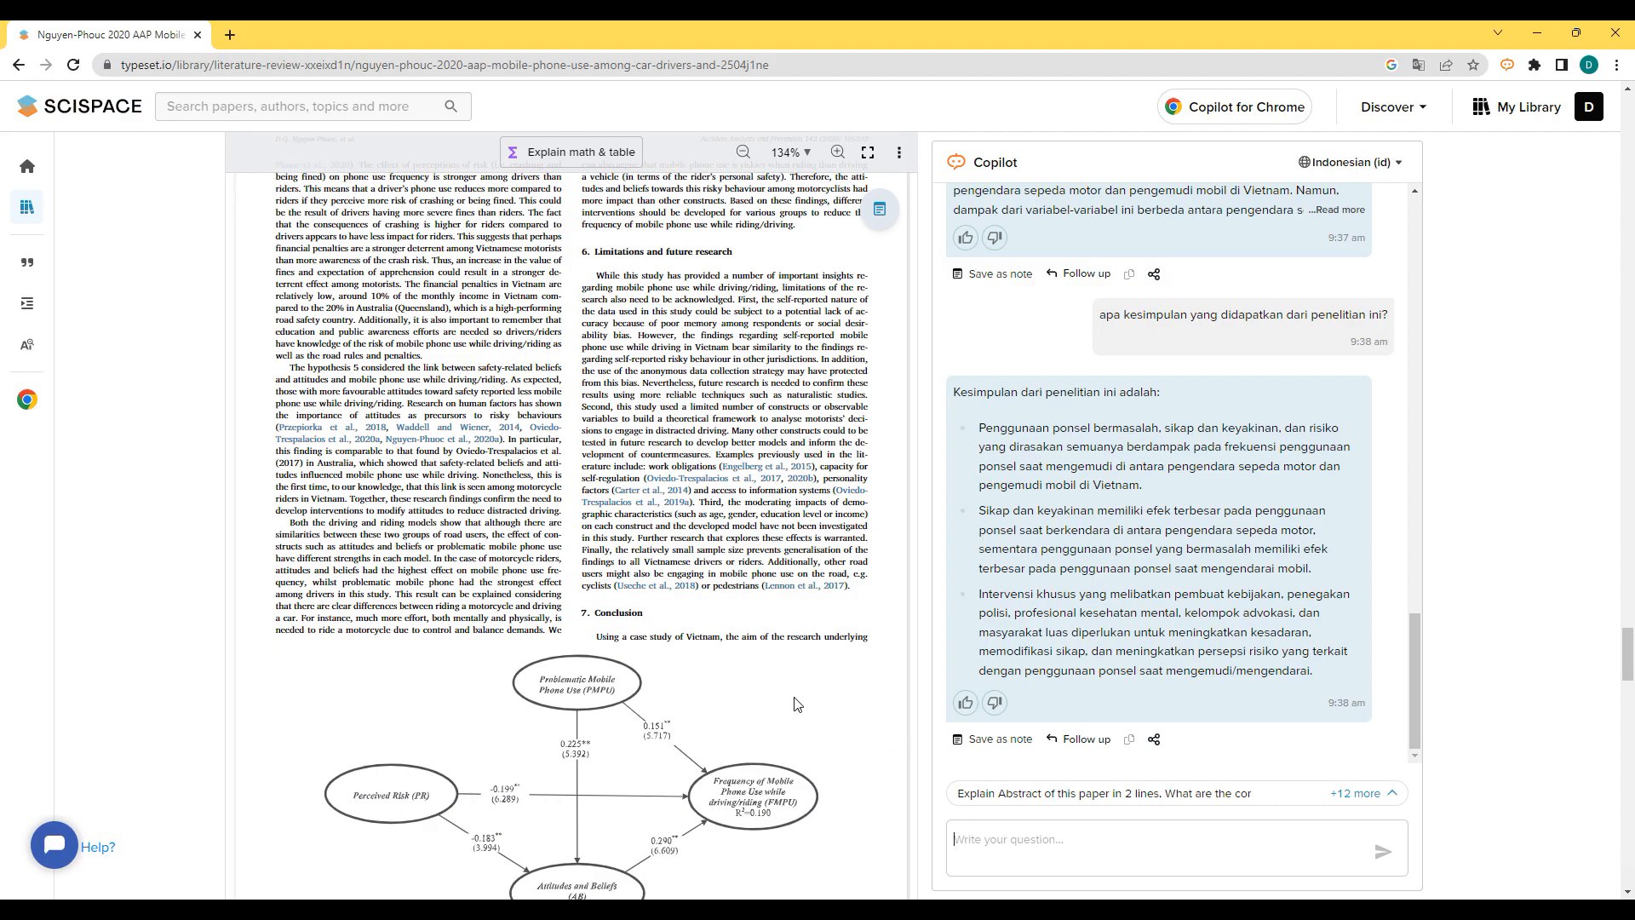
{"action": "scroll", "coordinate": [575, 662], "scroll_direction": "up", "scroll_amount": 10}
{"action": "scroll", "coordinate": [575, 662], "scroll_direction": "up", "scroll_amount": 15}
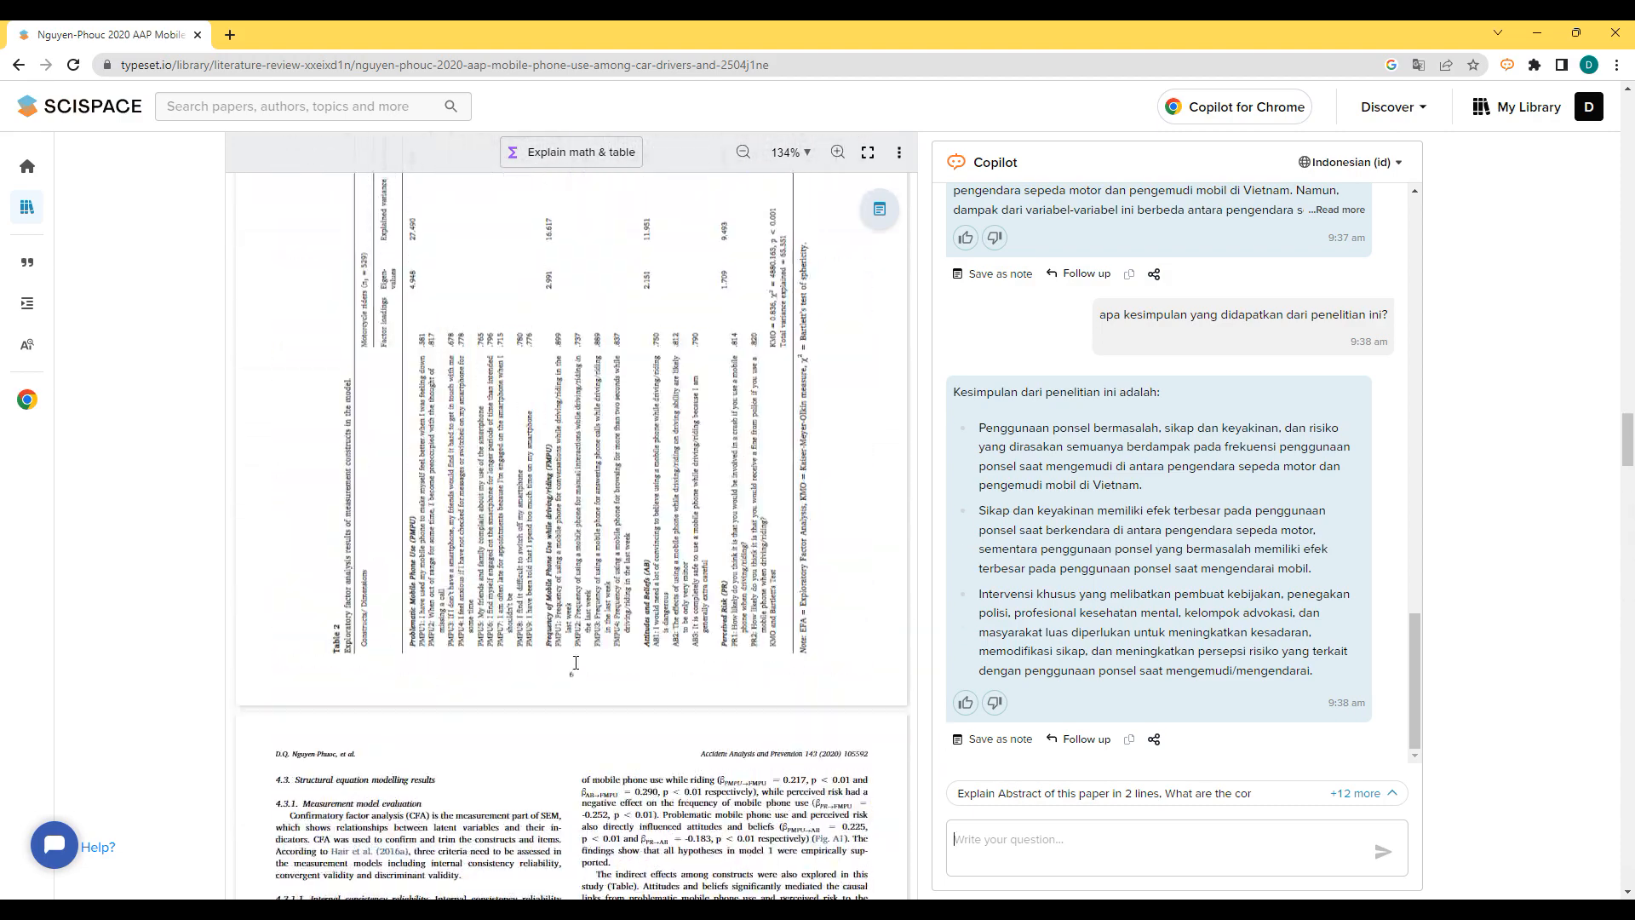
{"action": "scroll", "coordinate": [576, 663], "scroll_direction": "up", "scroll_amount": 6}
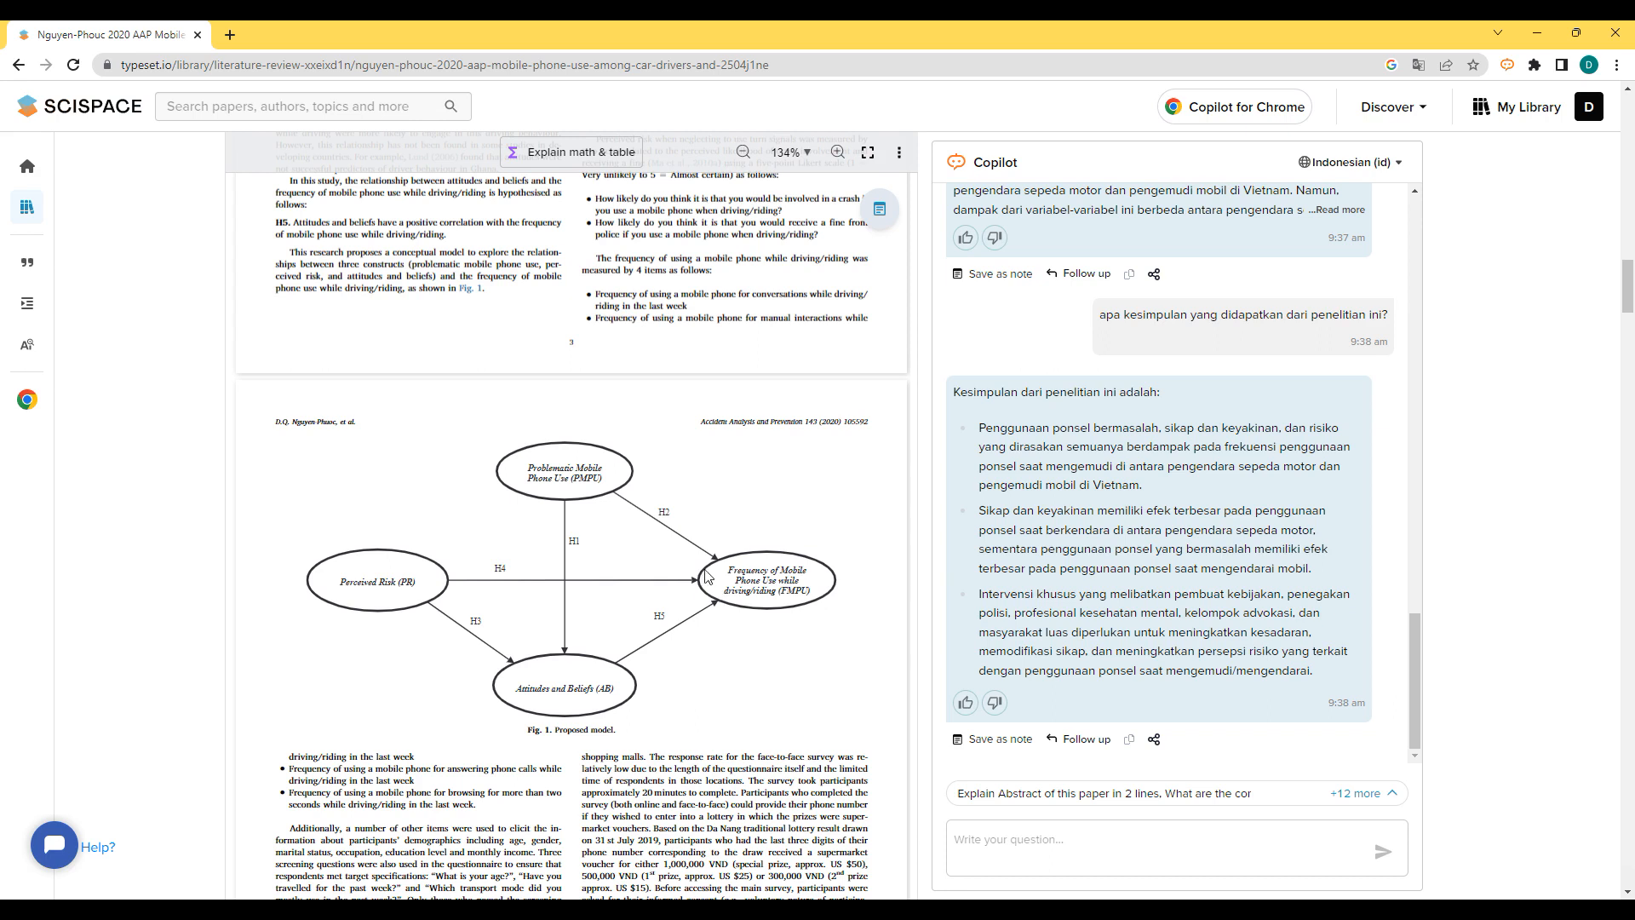
- Ask Copilot about the study's weaknesses with the question "apa kelemahan penelitian ini?"
{"action": "left_click", "coordinate": [1098, 841]}
{"action": "type", "text": "apa "}
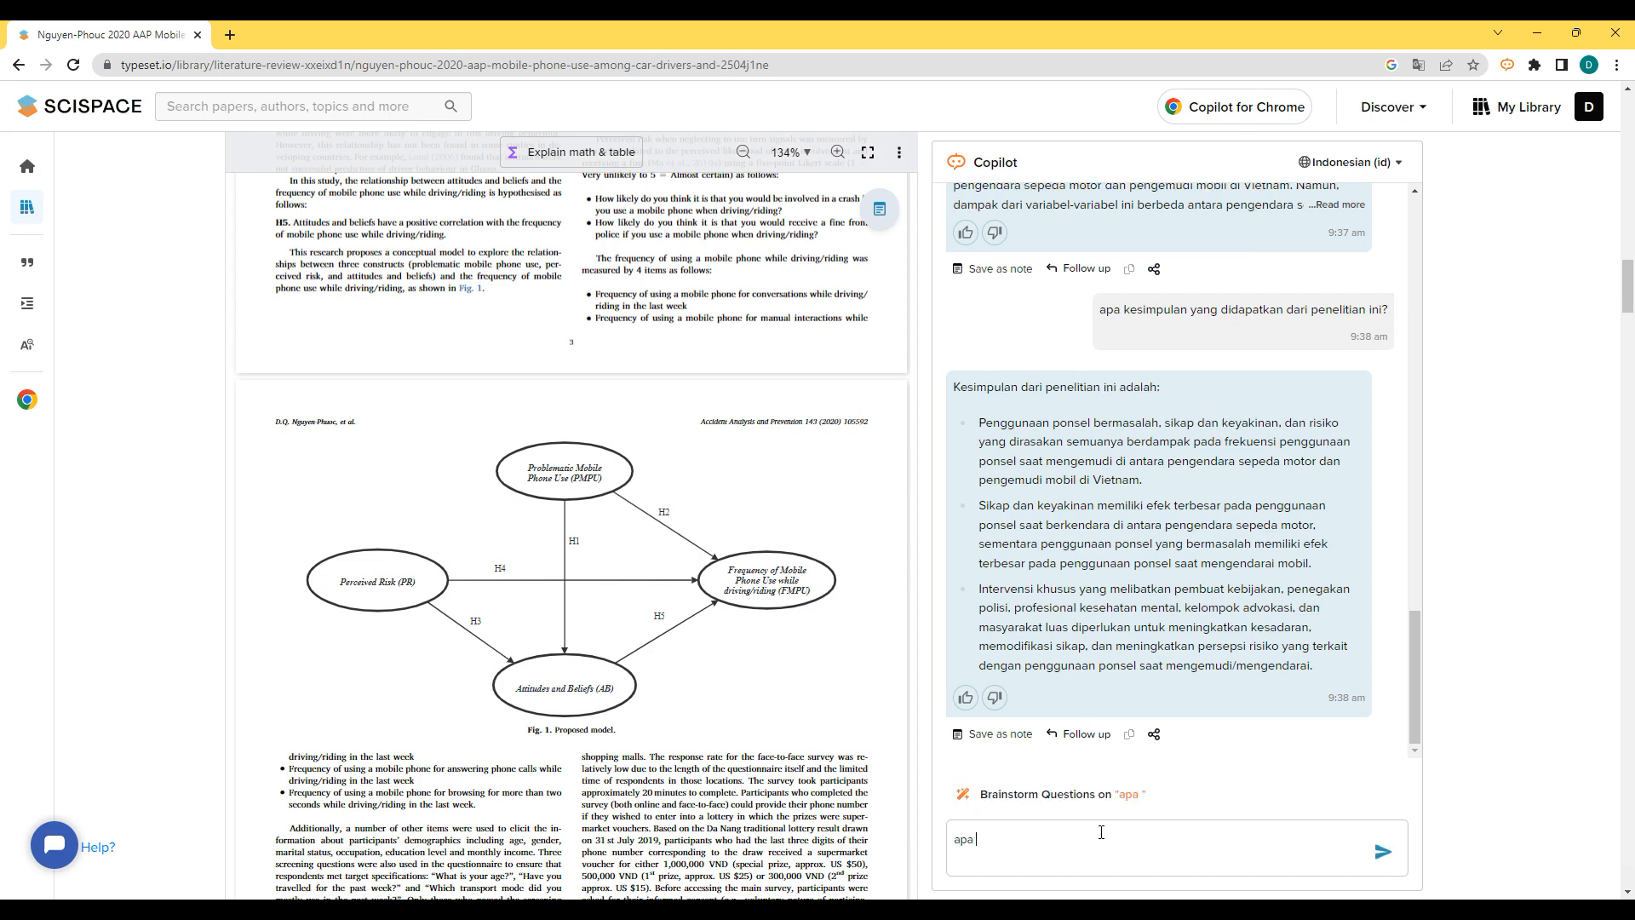
{"action": "type", "text": "kelemahan penelitian ini?"}
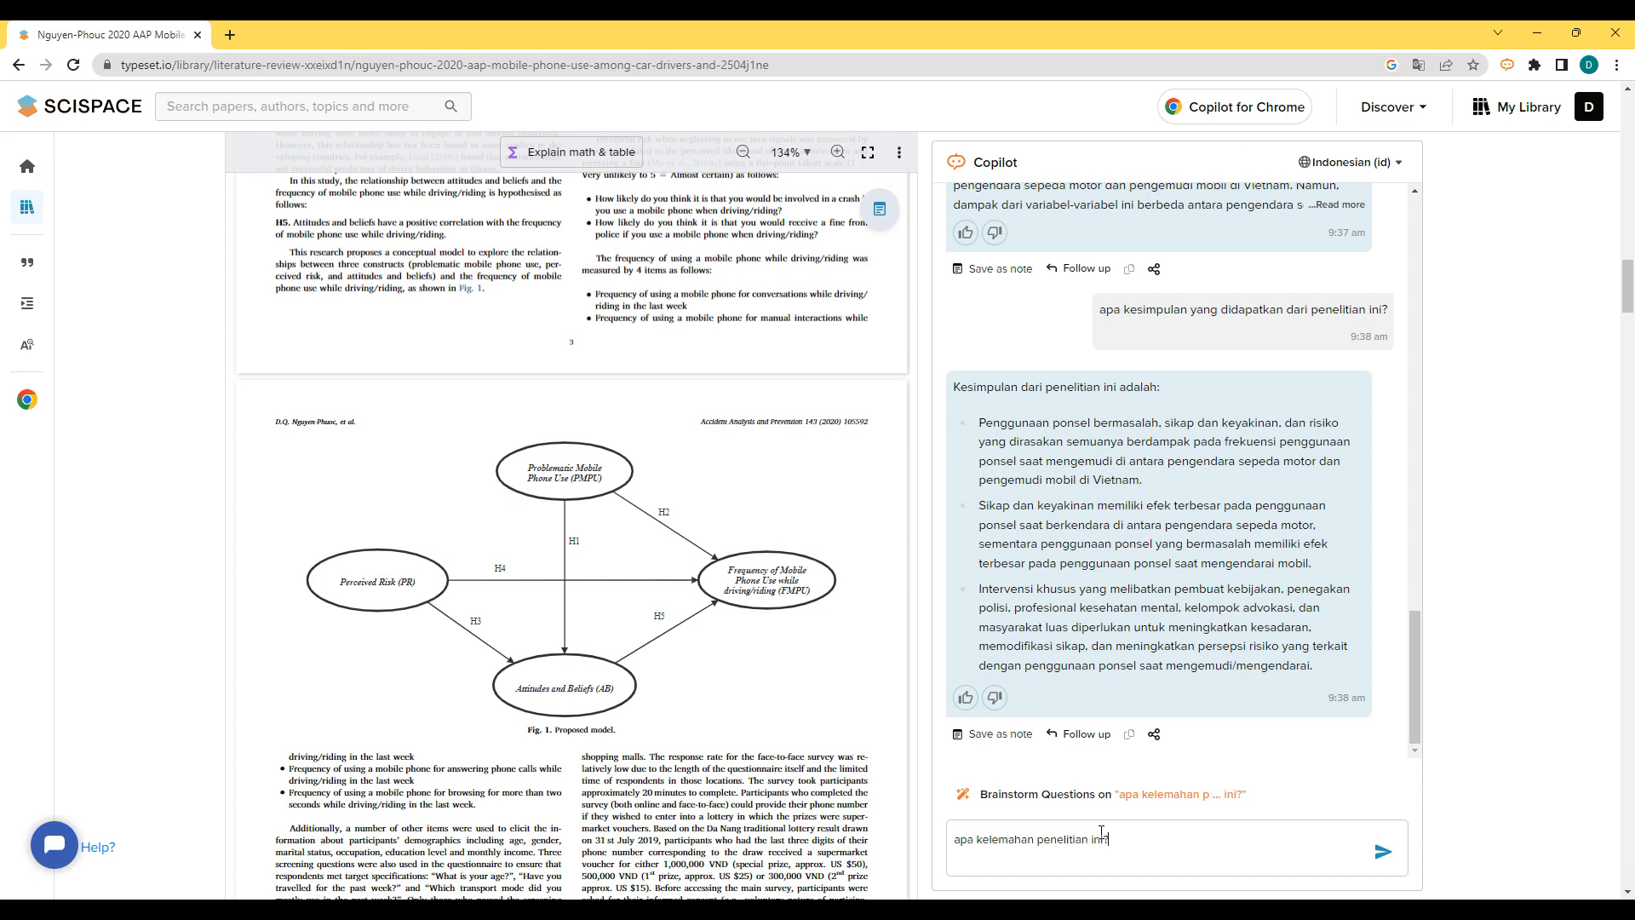
{"action": "key", "text": "Return"}
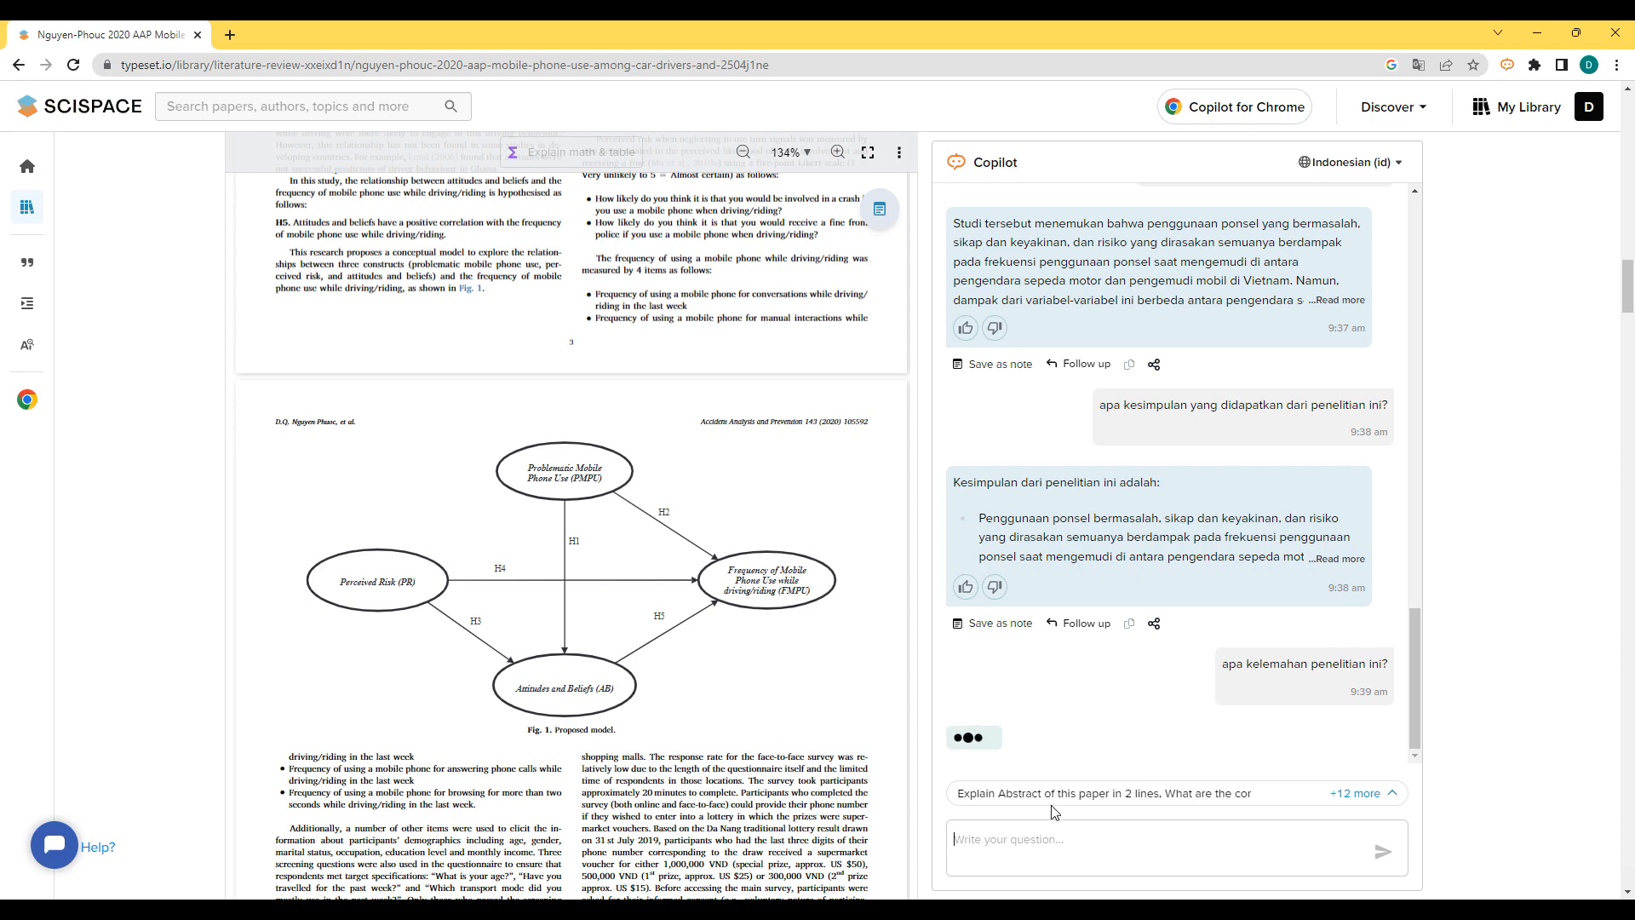
- Ask Copilot the question "rekomendasi apa saja untuk topik penelitian selanjutnya berdasarkan hasil penelitian ini?"
{"action": "type", "text": "r"}
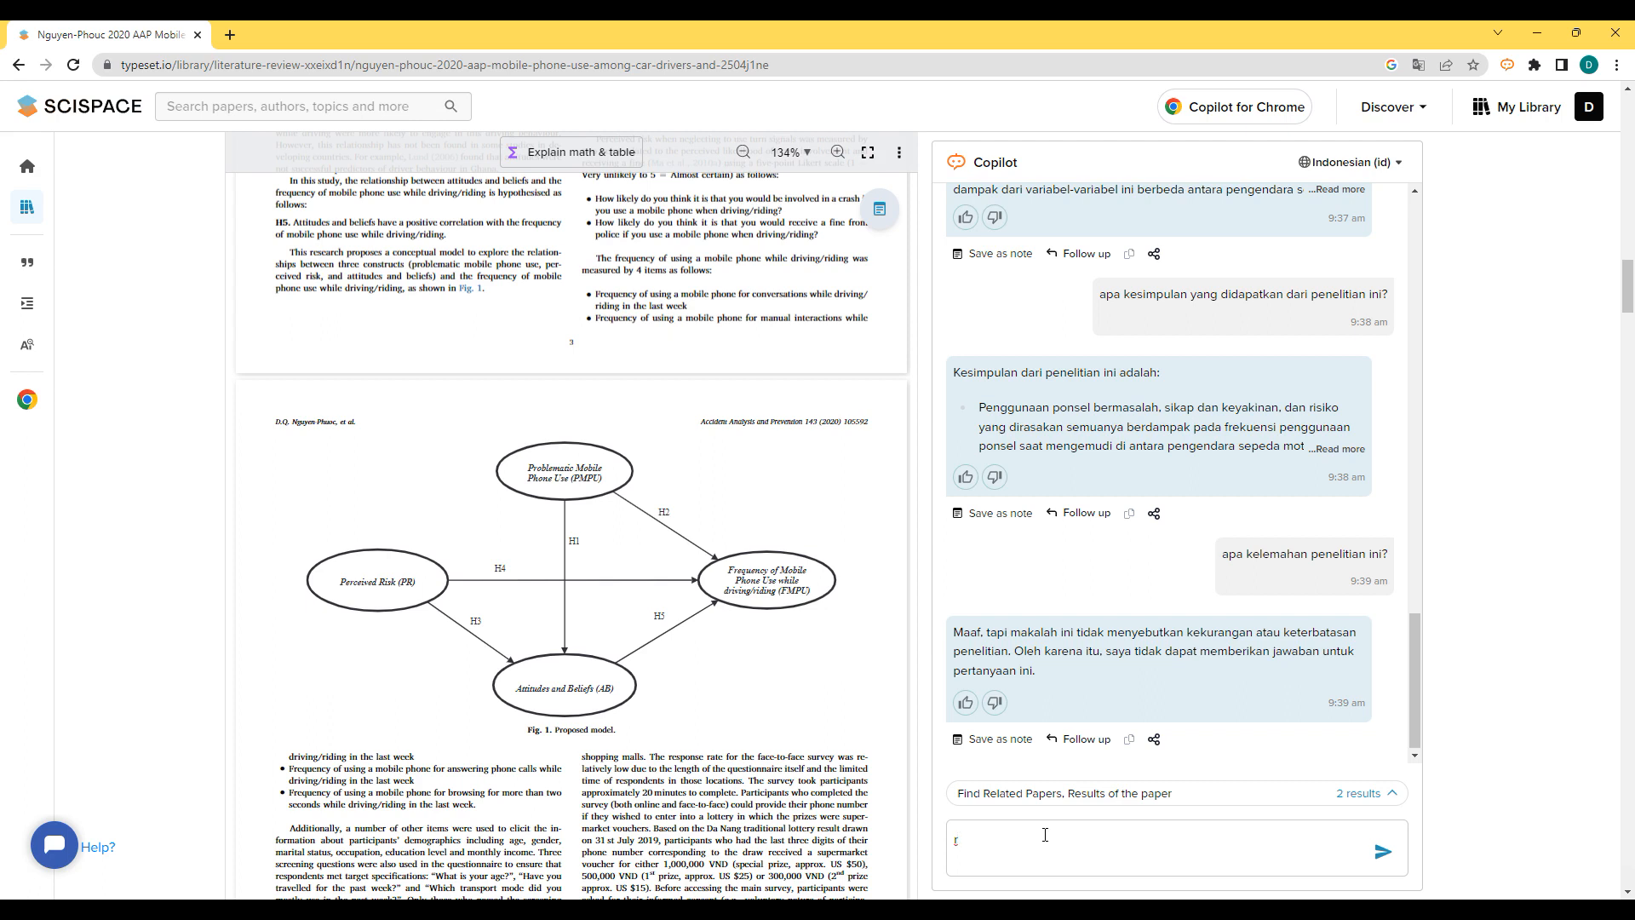
{"action": "type", "text": "ekomendasi"}
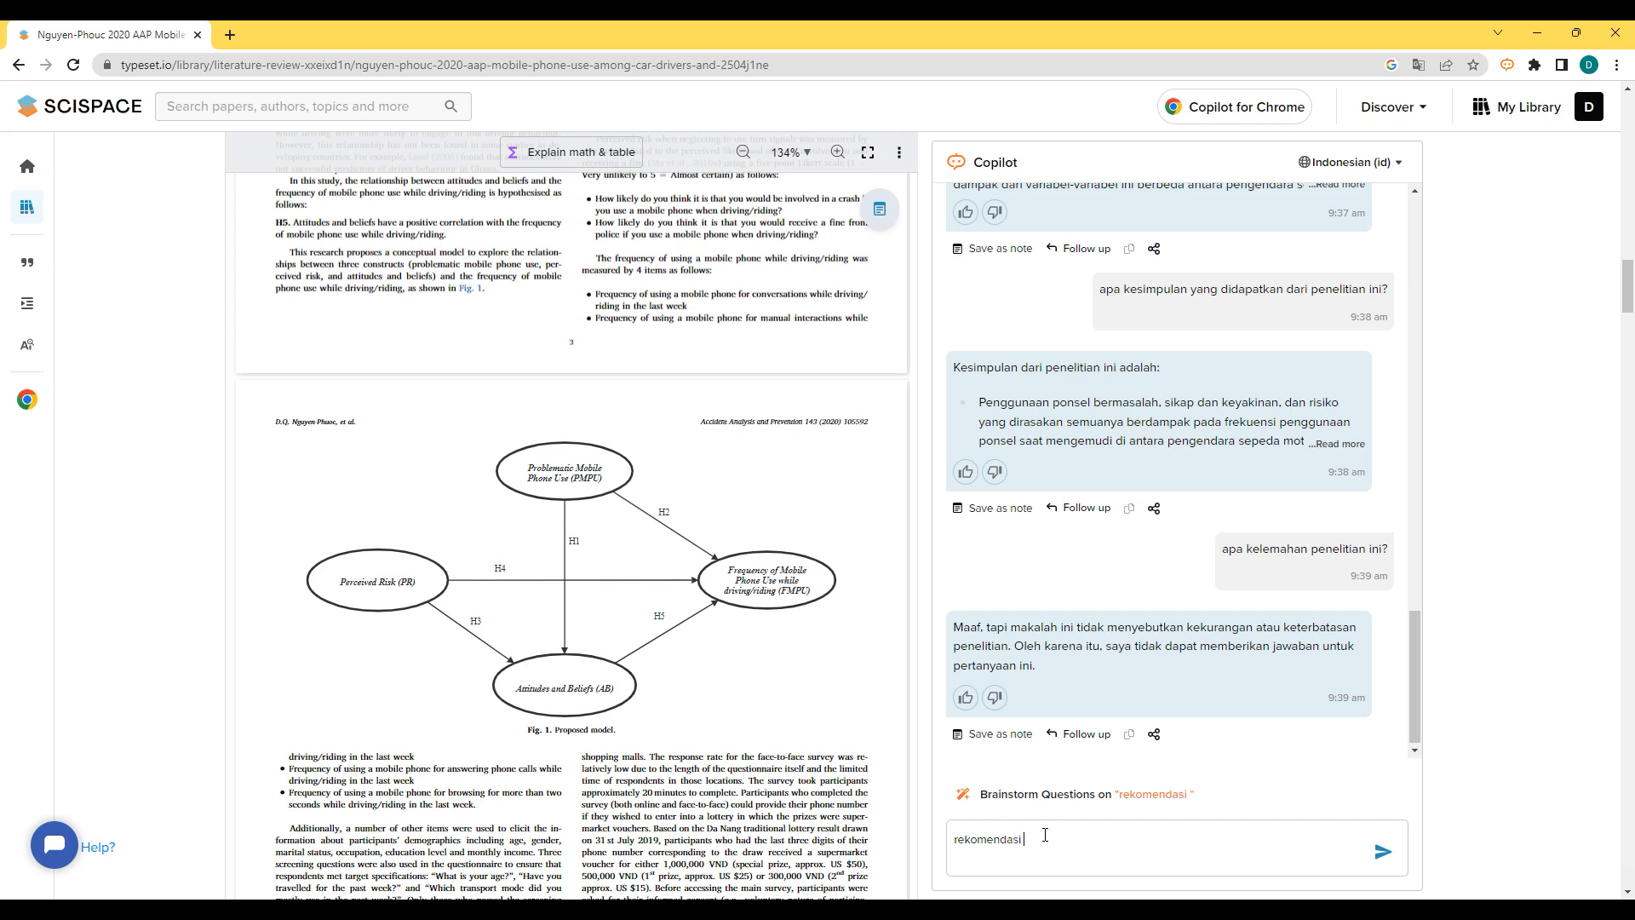
{"action": "type", "text": " apa untuk topik penelitian  saja"}
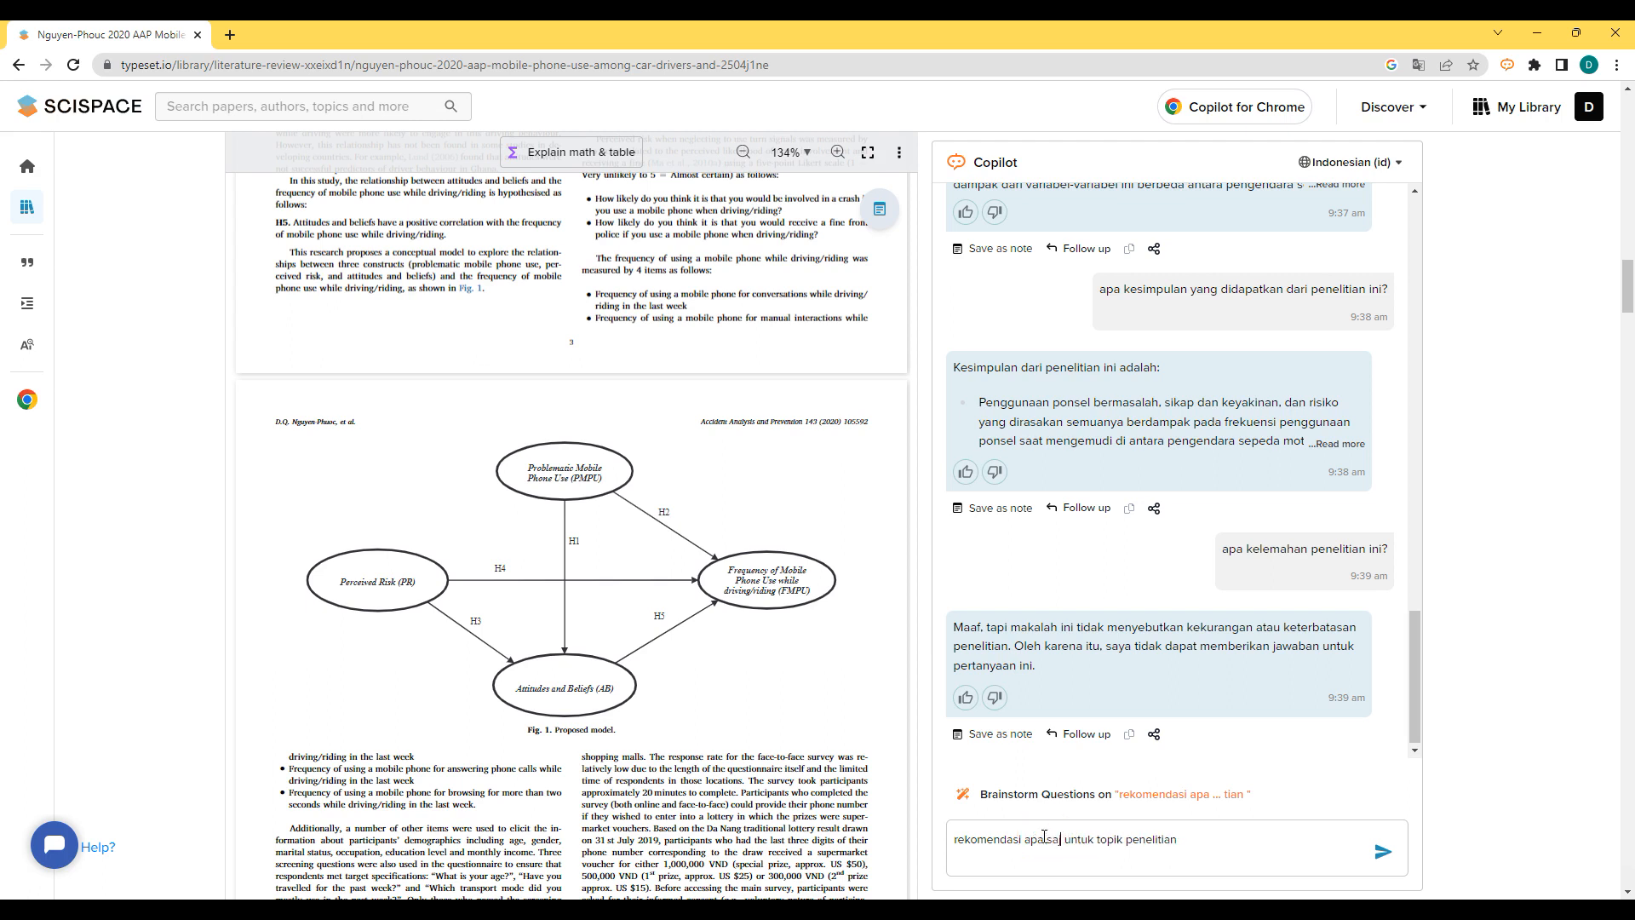
{"action": "left_click", "coordinate": [1215, 838]}
{"action": "type", "text": "selanjutnya berdasarkan hasil penelitian ini?"}
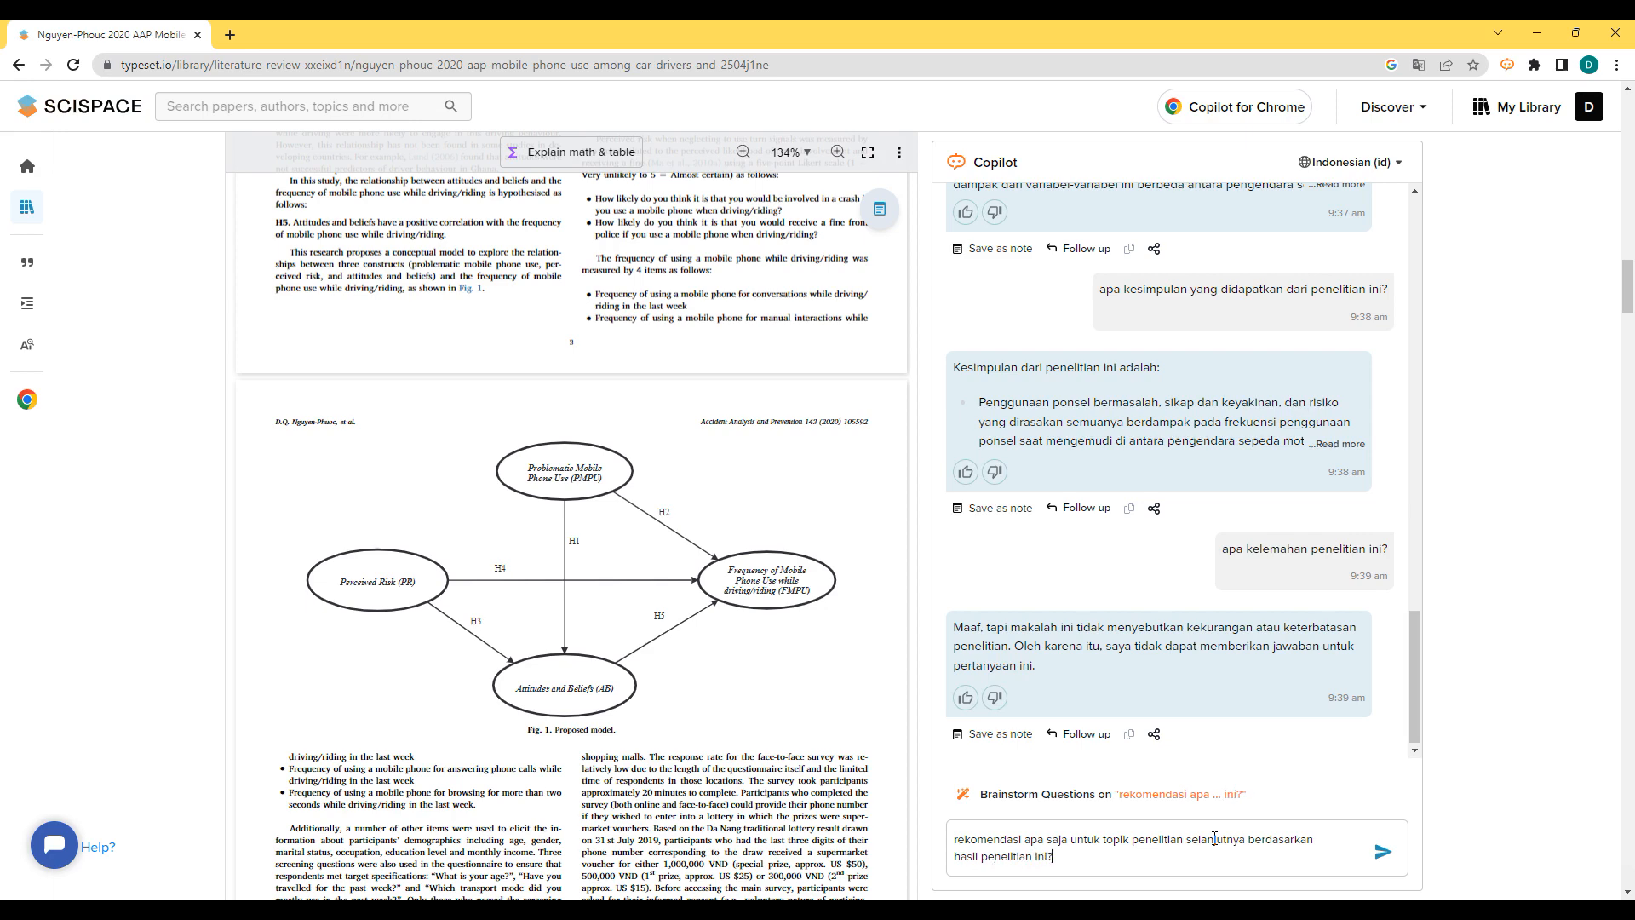
{"action": "key", "text": "Return"}
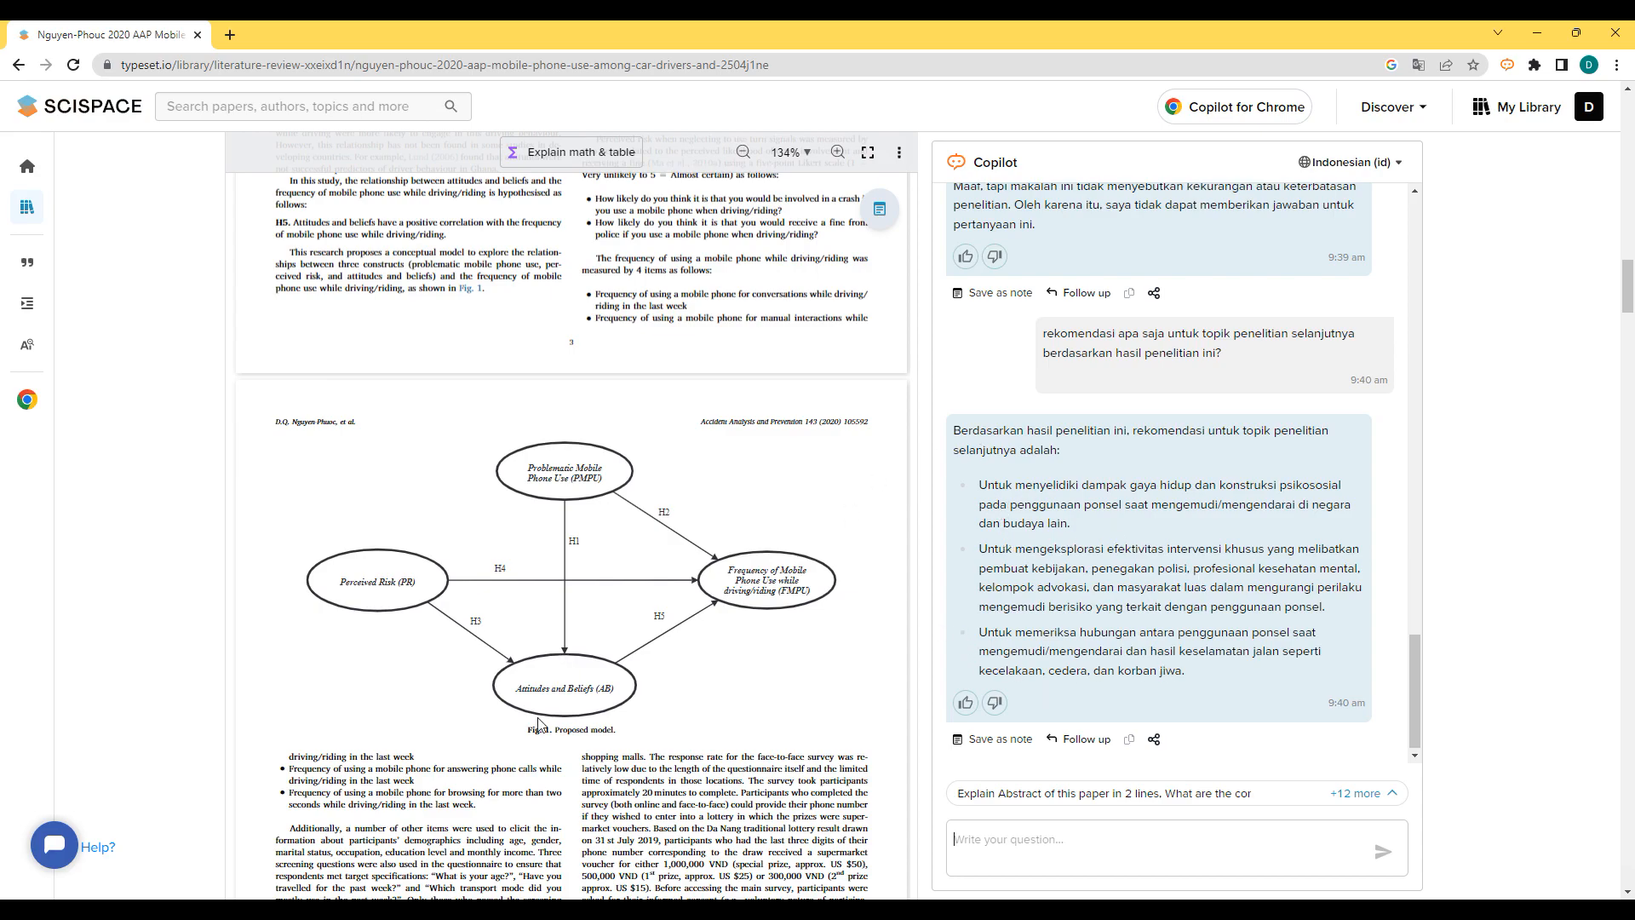
- Look through the paper down to its references and back to the structural models, and review the earlier Copilot questions and answers
{"action": "scroll", "coordinate": [536, 736], "scroll_direction": "down", "scroll_amount": 20}
{"action": "scroll", "coordinate": [537, 736], "scroll_direction": "down", "scroll_amount": 20}
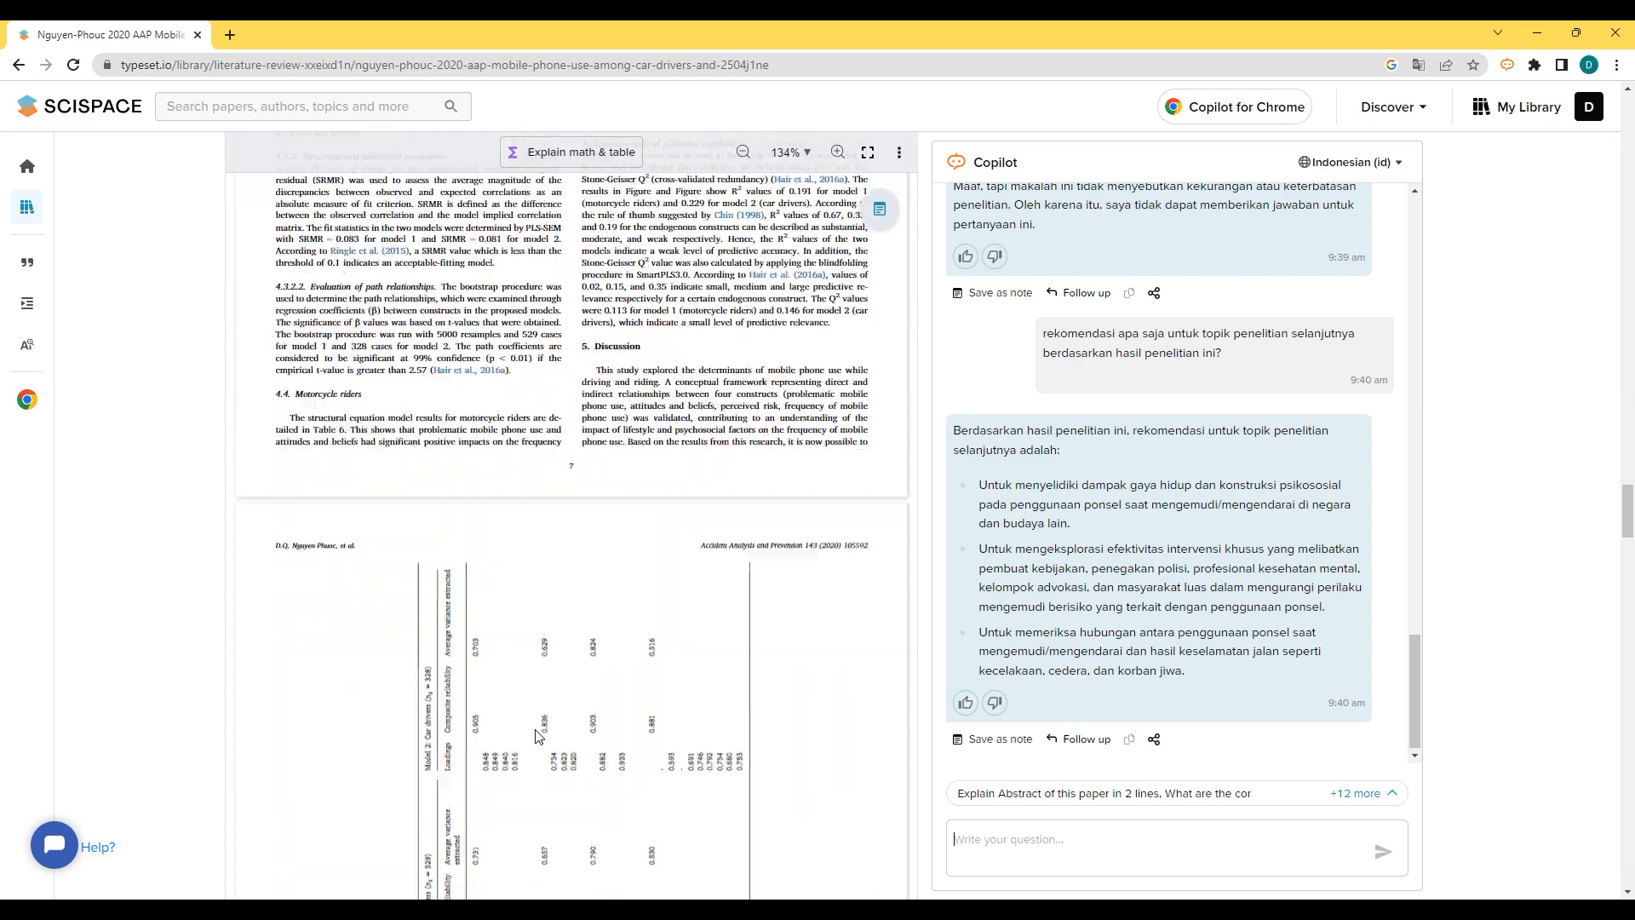
{"action": "scroll", "coordinate": [537, 730], "scroll_direction": "down", "scroll_amount": 20}
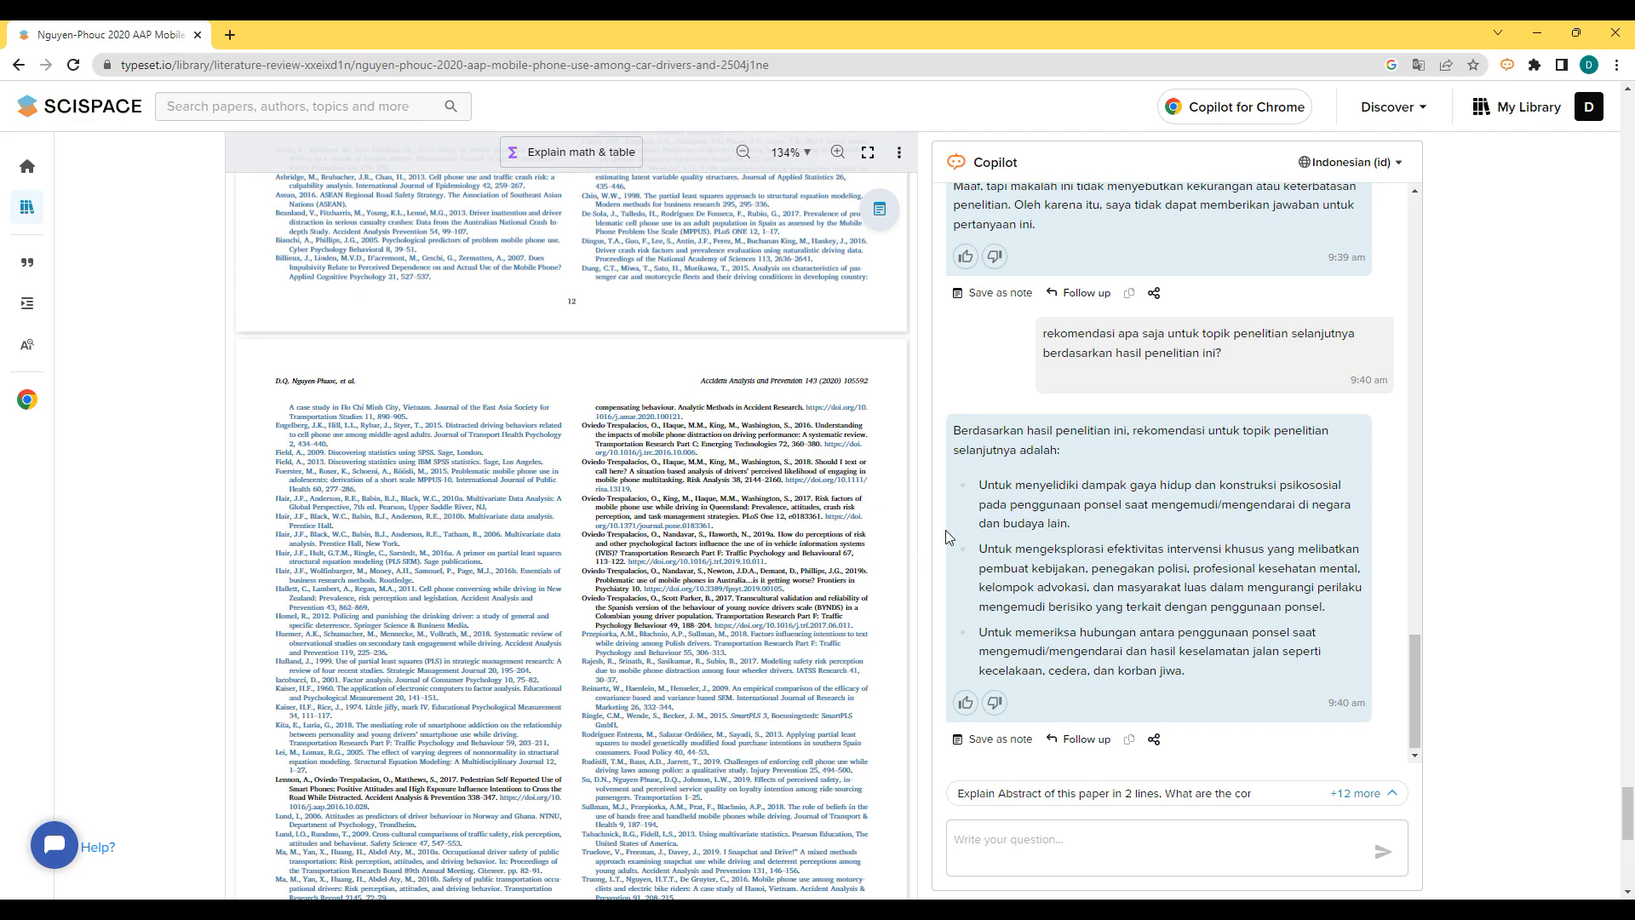
{"action": "scroll", "coordinate": [947, 536], "scroll_direction": "up", "scroll_amount": 5}
{"action": "scroll", "coordinate": [585, 528], "scroll_direction": "up", "scroll_amount": 15}
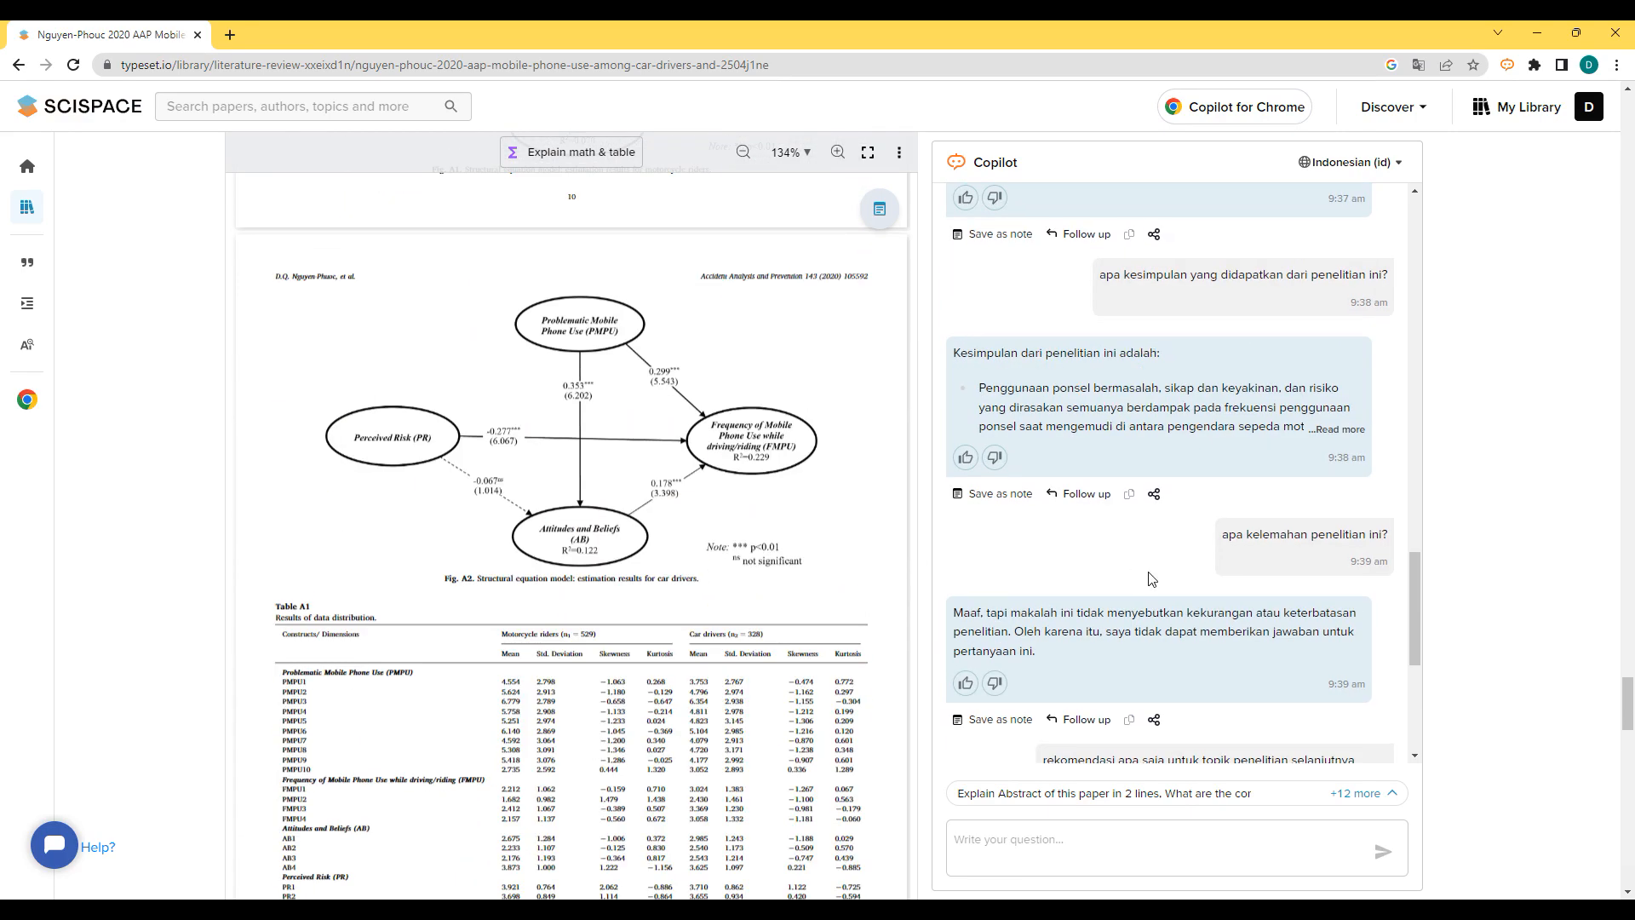
{"action": "scroll", "coordinate": [1150, 588], "scroll_direction": "down", "scroll_amount": 5}
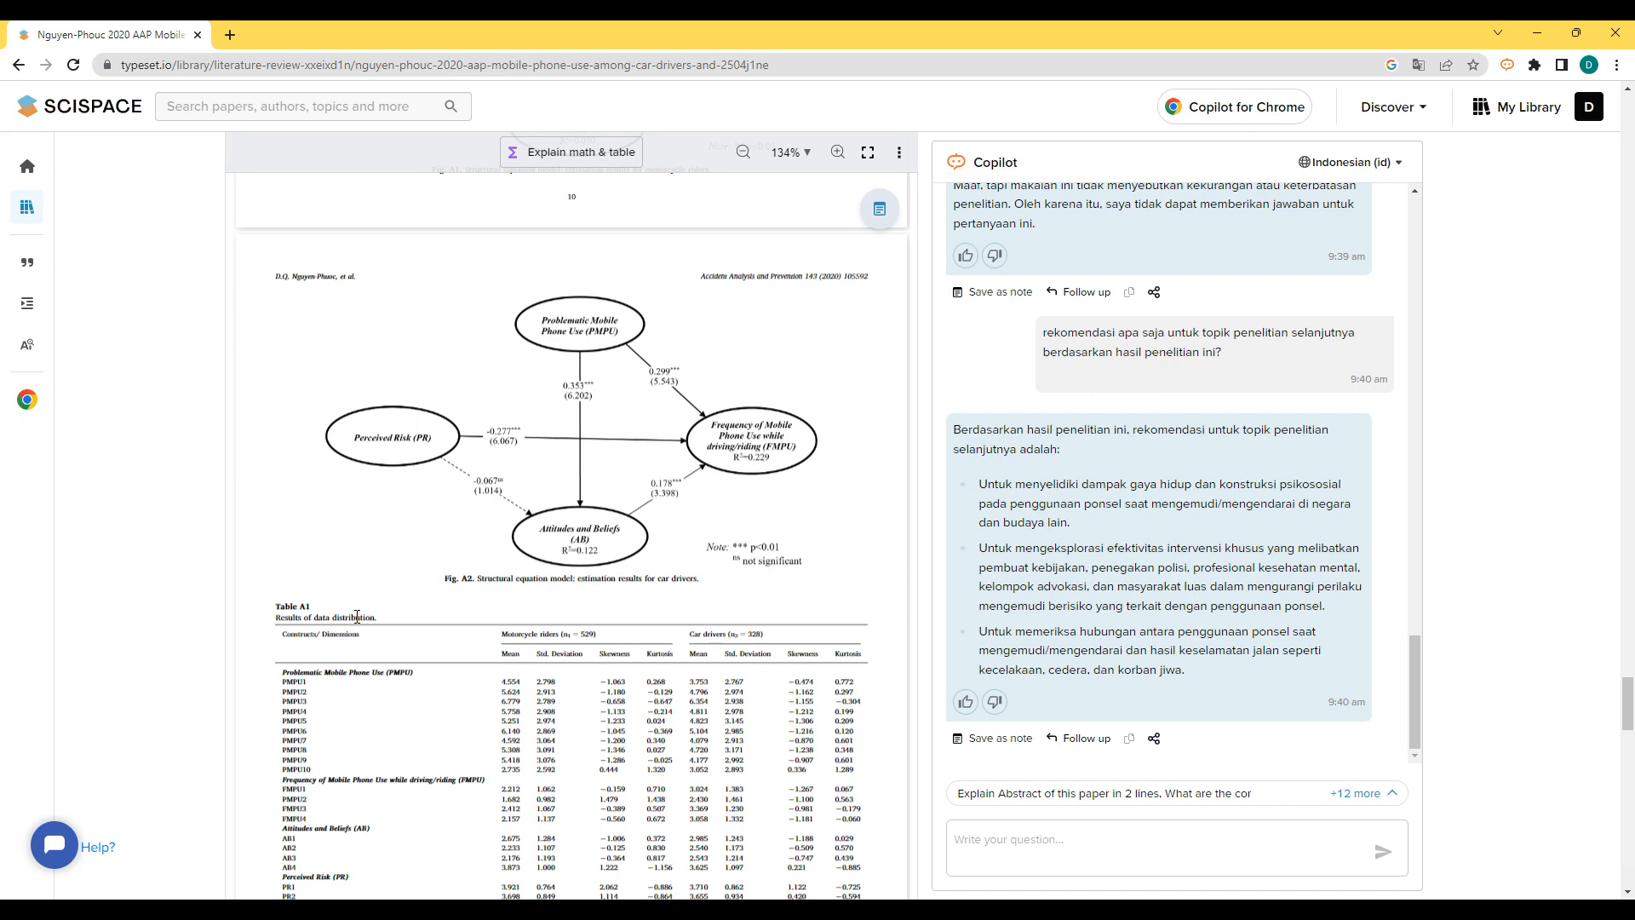
{"action": "scroll", "coordinate": [356, 615], "scroll_direction": "up", "scroll_amount": 5}
- Open the APA citation generator and look through its available citation styles, both popular and other
{"action": "mouse_move", "coordinate": [92, 364]}
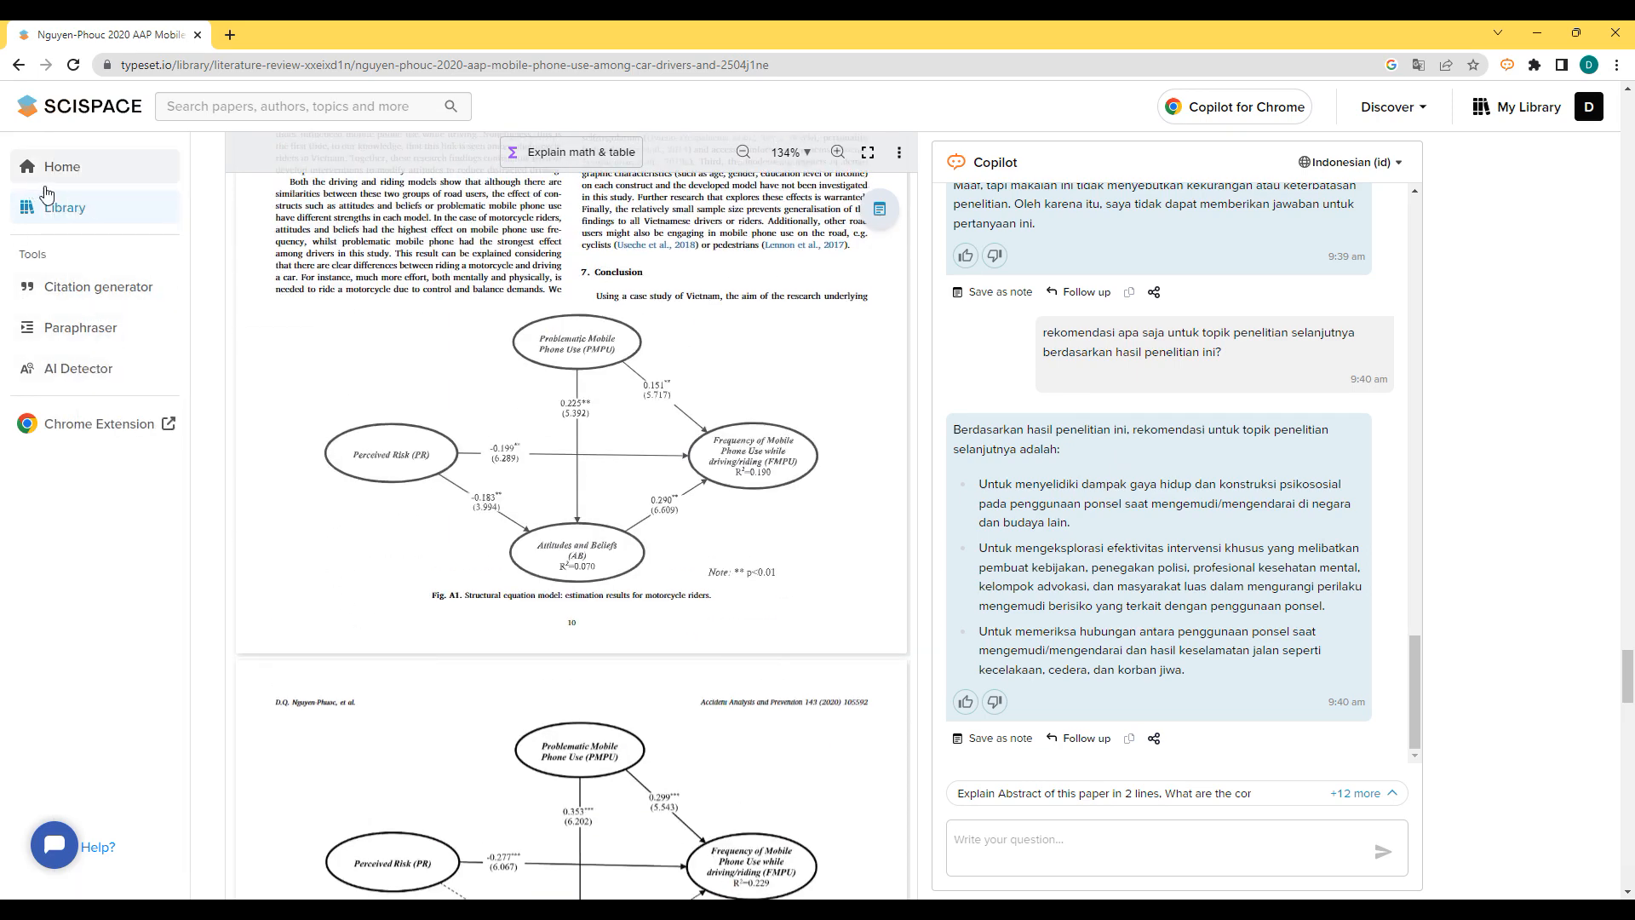
{"action": "left_click", "coordinate": [82, 300]}
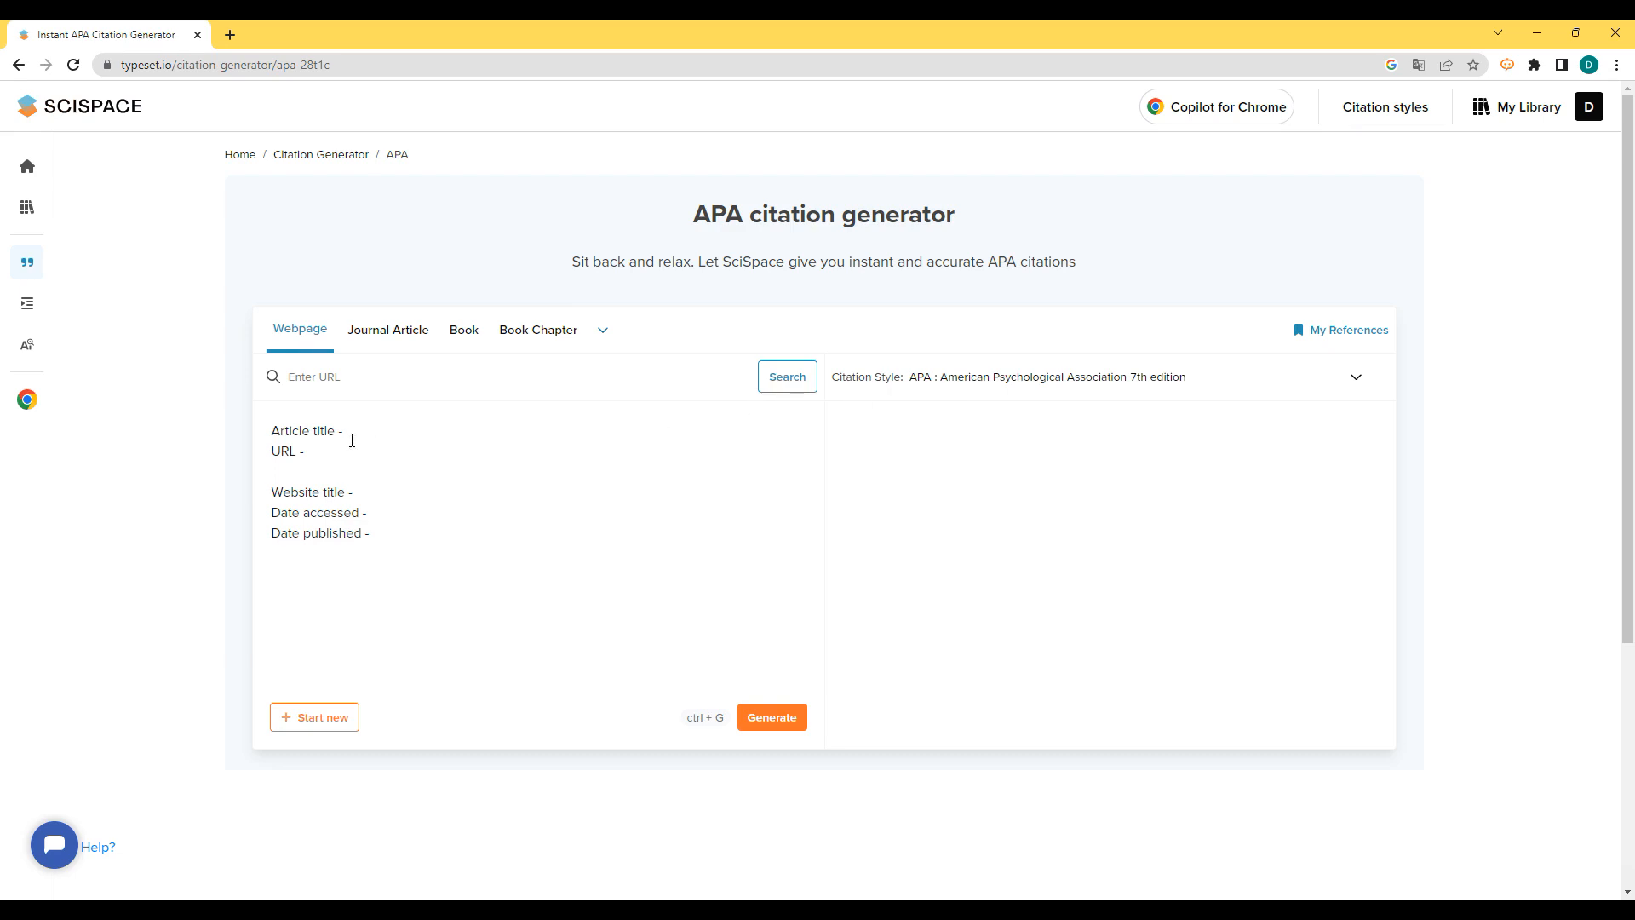
{"action": "left_click", "coordinate": [1358, 390]}
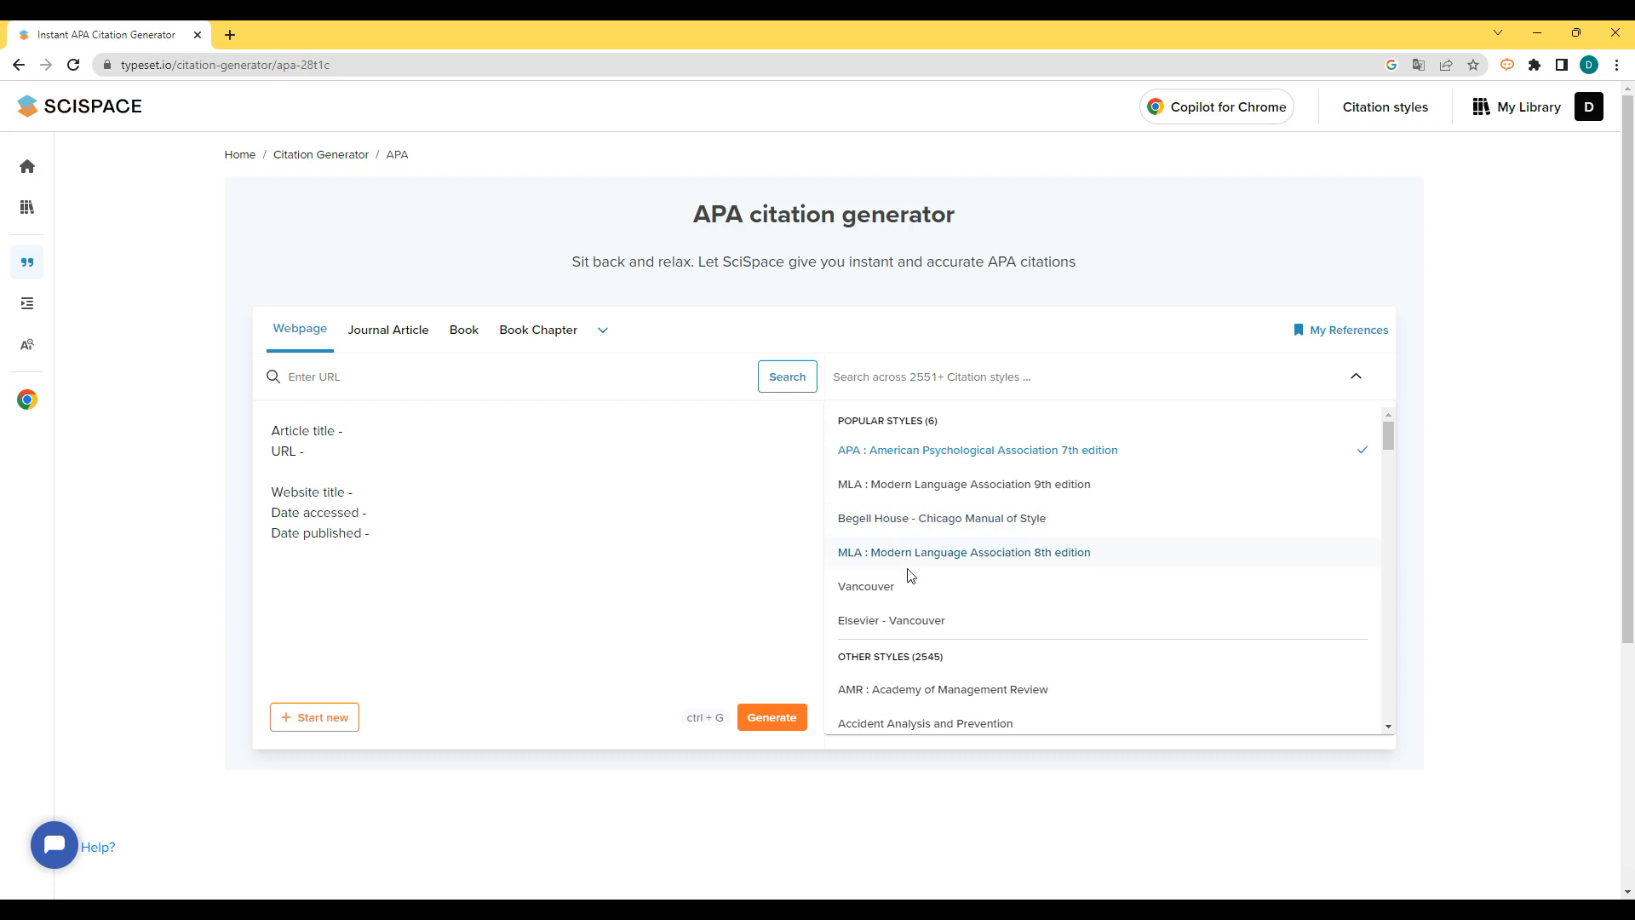
{"action": "scroll", "coordinate": [908, 605], "scroll_direction": "down", "scroll_amount": 2}
{"action": "scroll", "coordinate": [937, 587], "scroll_direction": "down", "scroll_amount": 20}
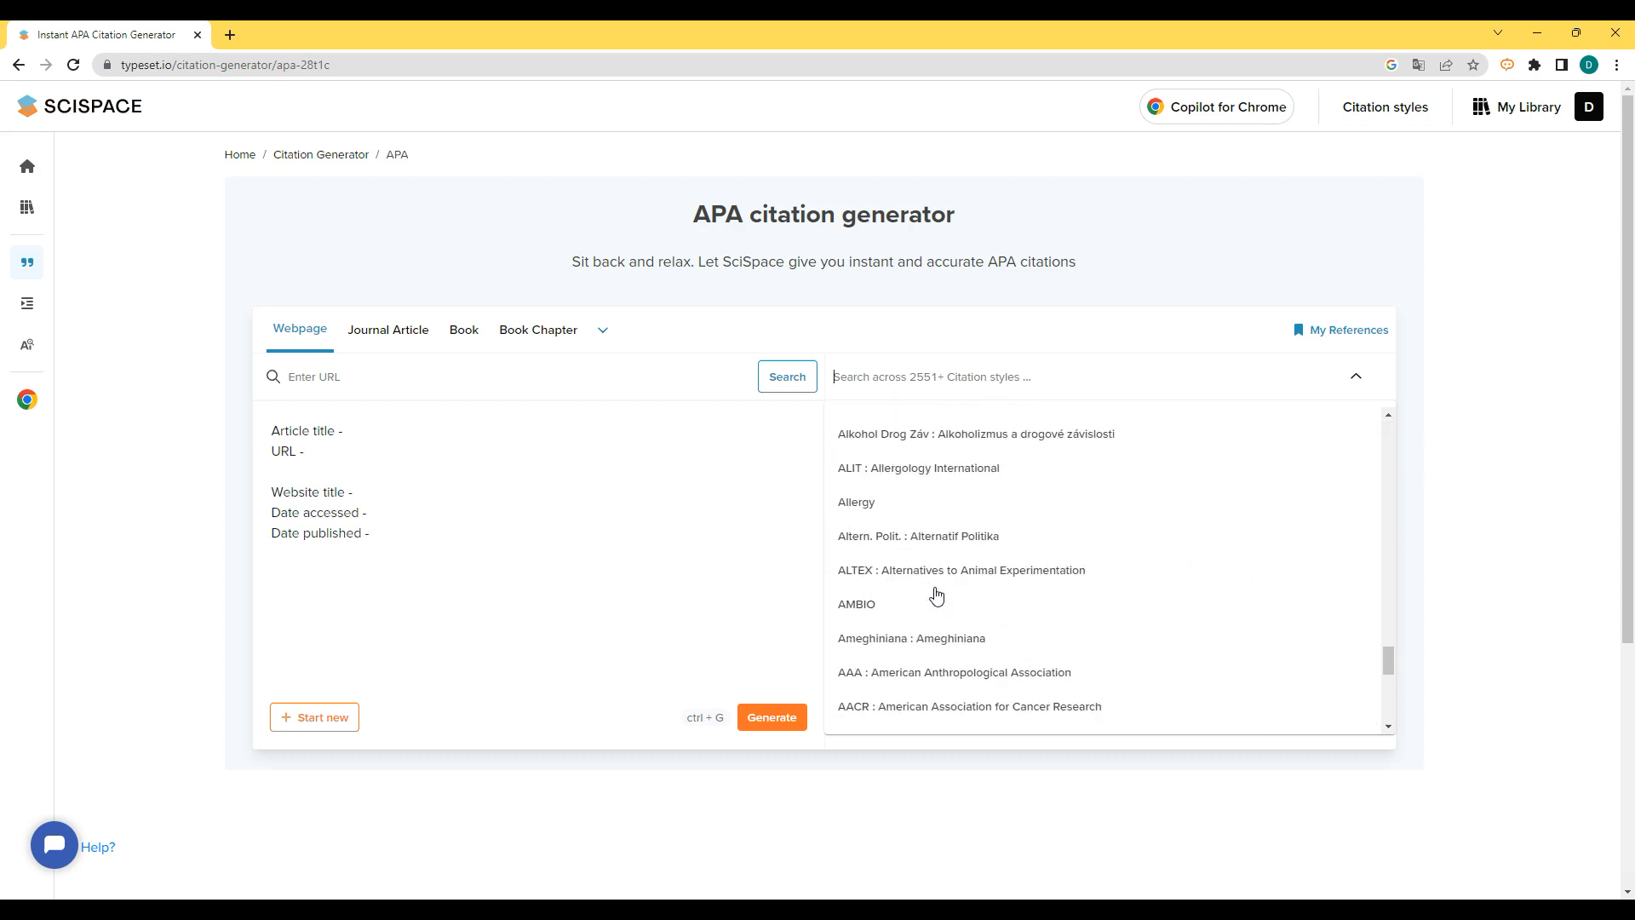
{"action": "scroll", "coordinate": [936, 594], "scroll_direction": "down", "scroll_amount": 8}
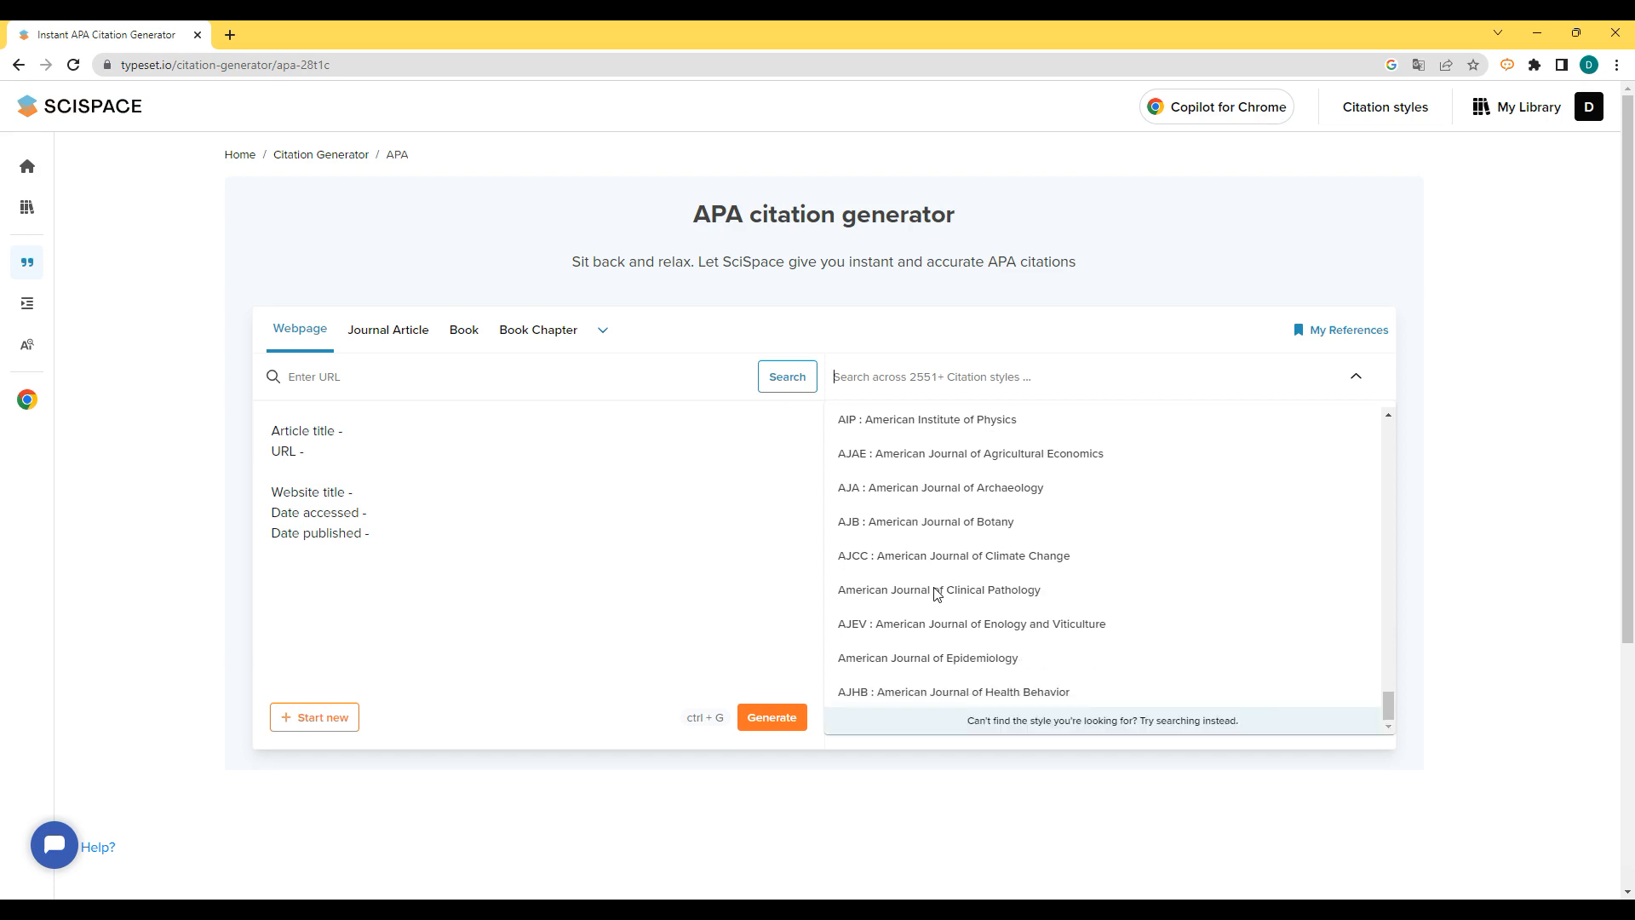
{"action": "scroll", "coordinate": [895, 621], "scroll_direction": "up", "scroll_amount": 10}
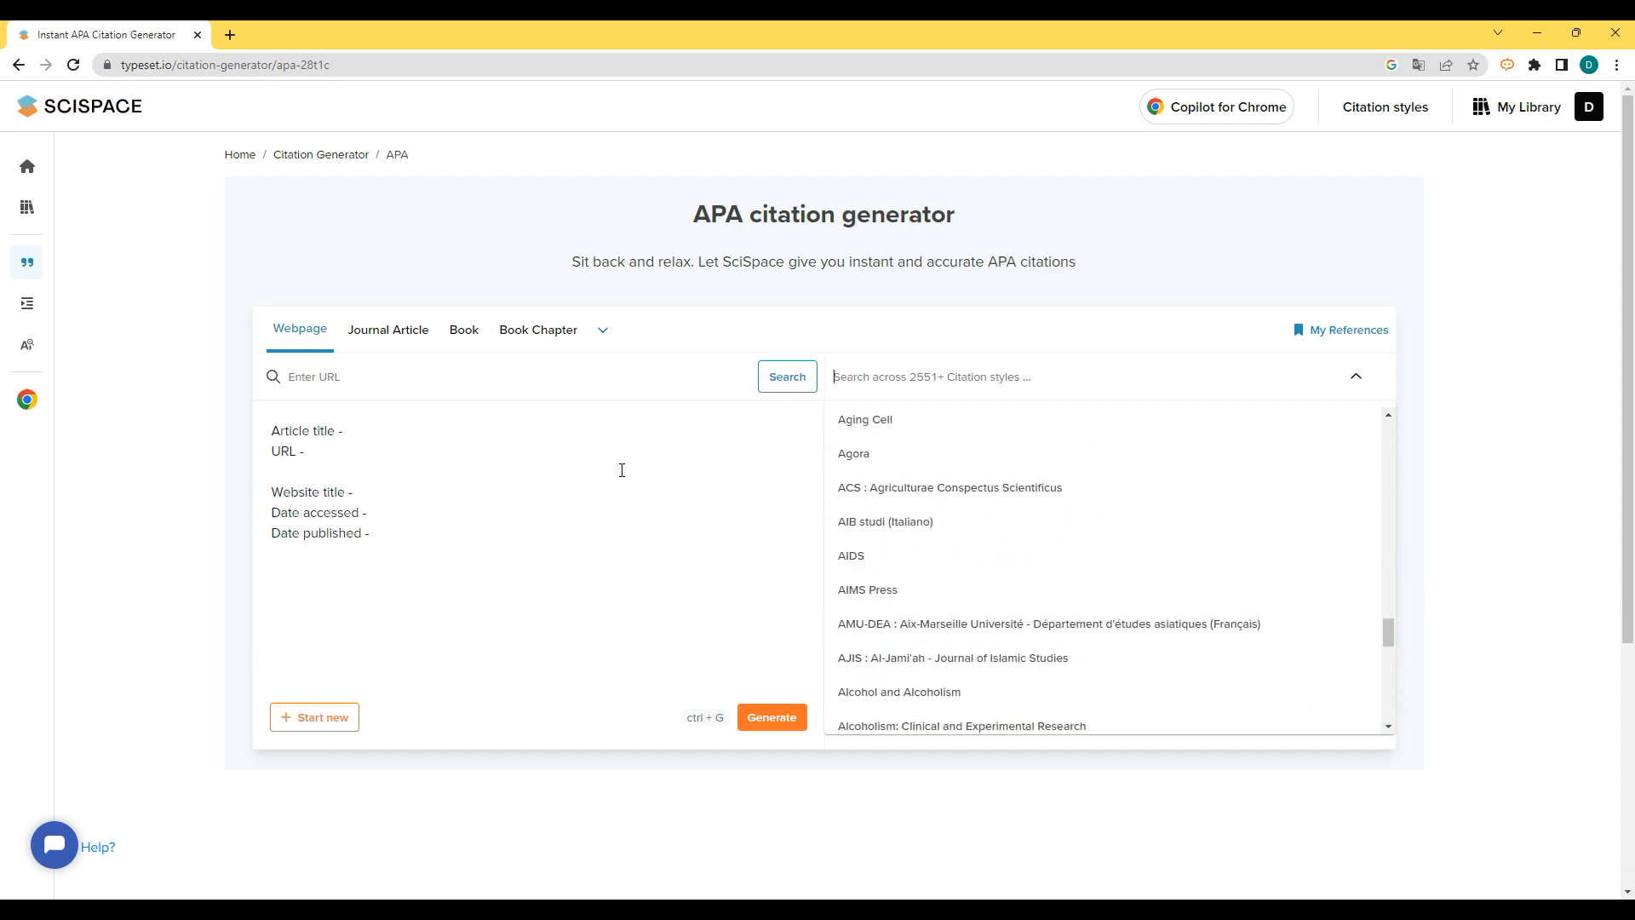
- Open the Paraphraser tool from the citation generator page
{"action": "left_click", "coordinate": [72, 340]}
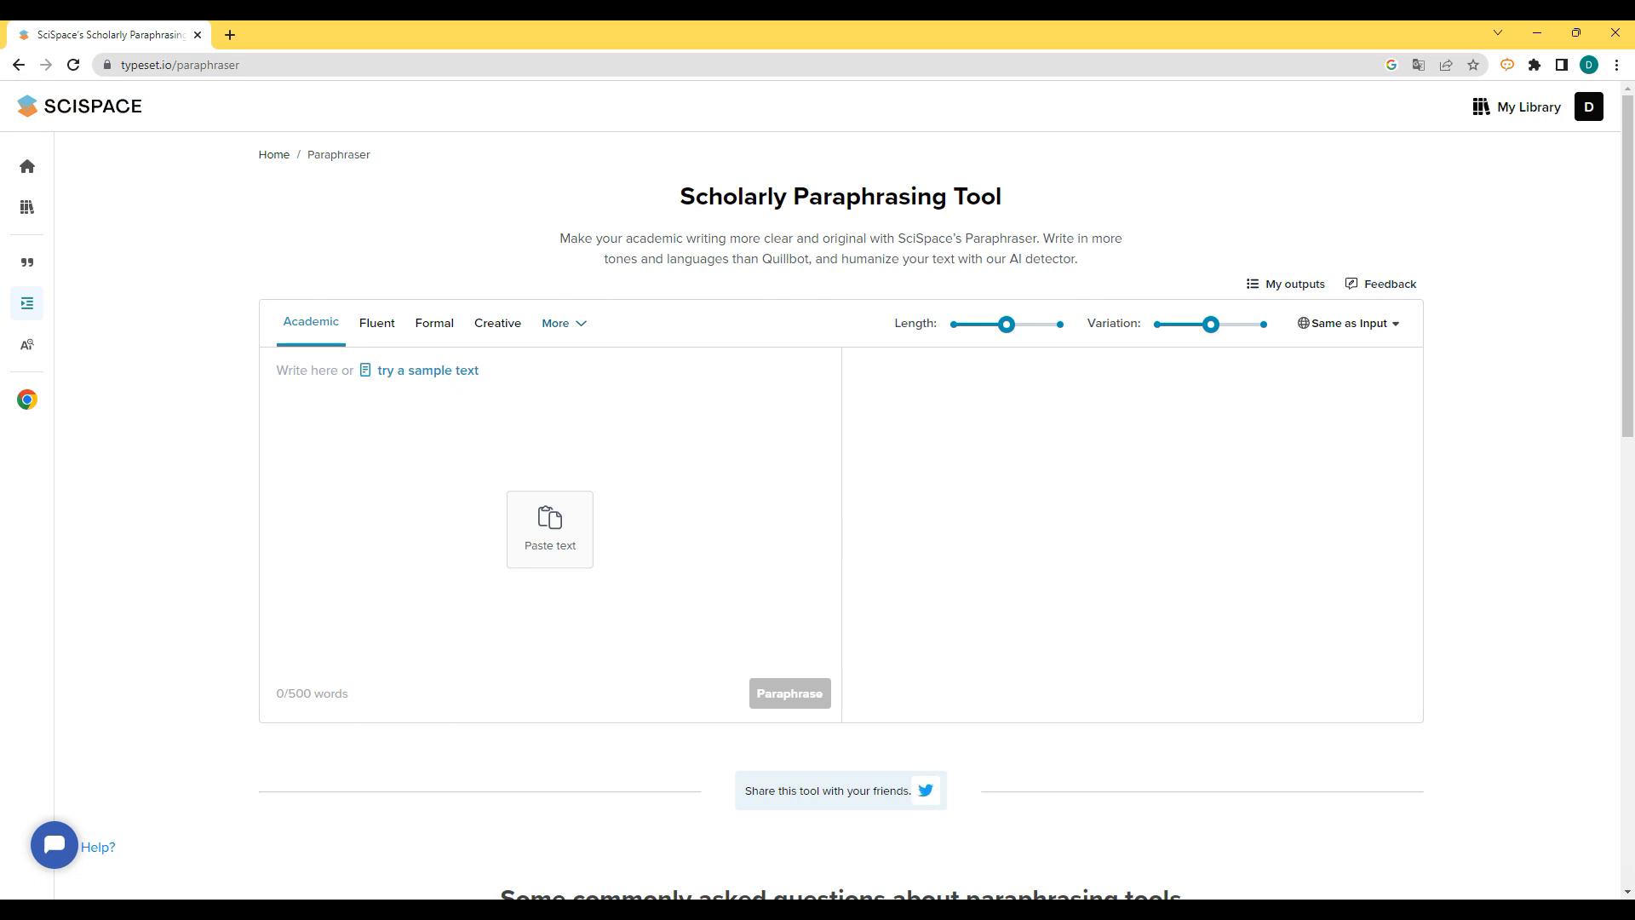
{"action": "mouse_move", "coordinate": [17, 323]}
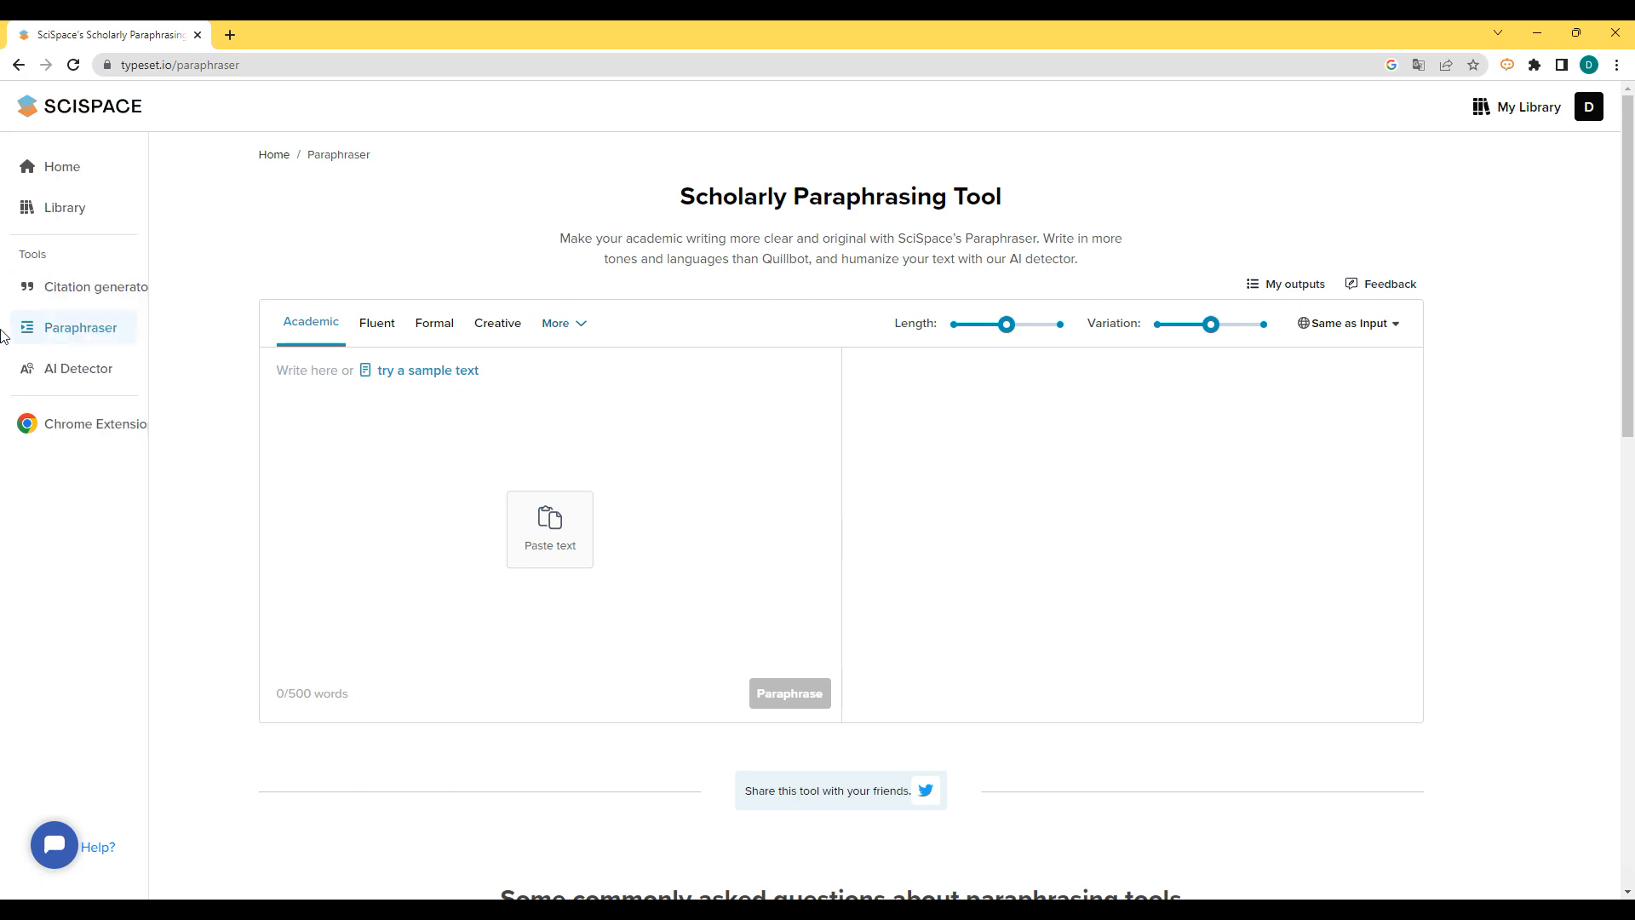
- Open the 2020 mobile phone use paper from the literature review collection and enlarge its abstract
{"action": "left_click", "coordinate": [64, 210]}
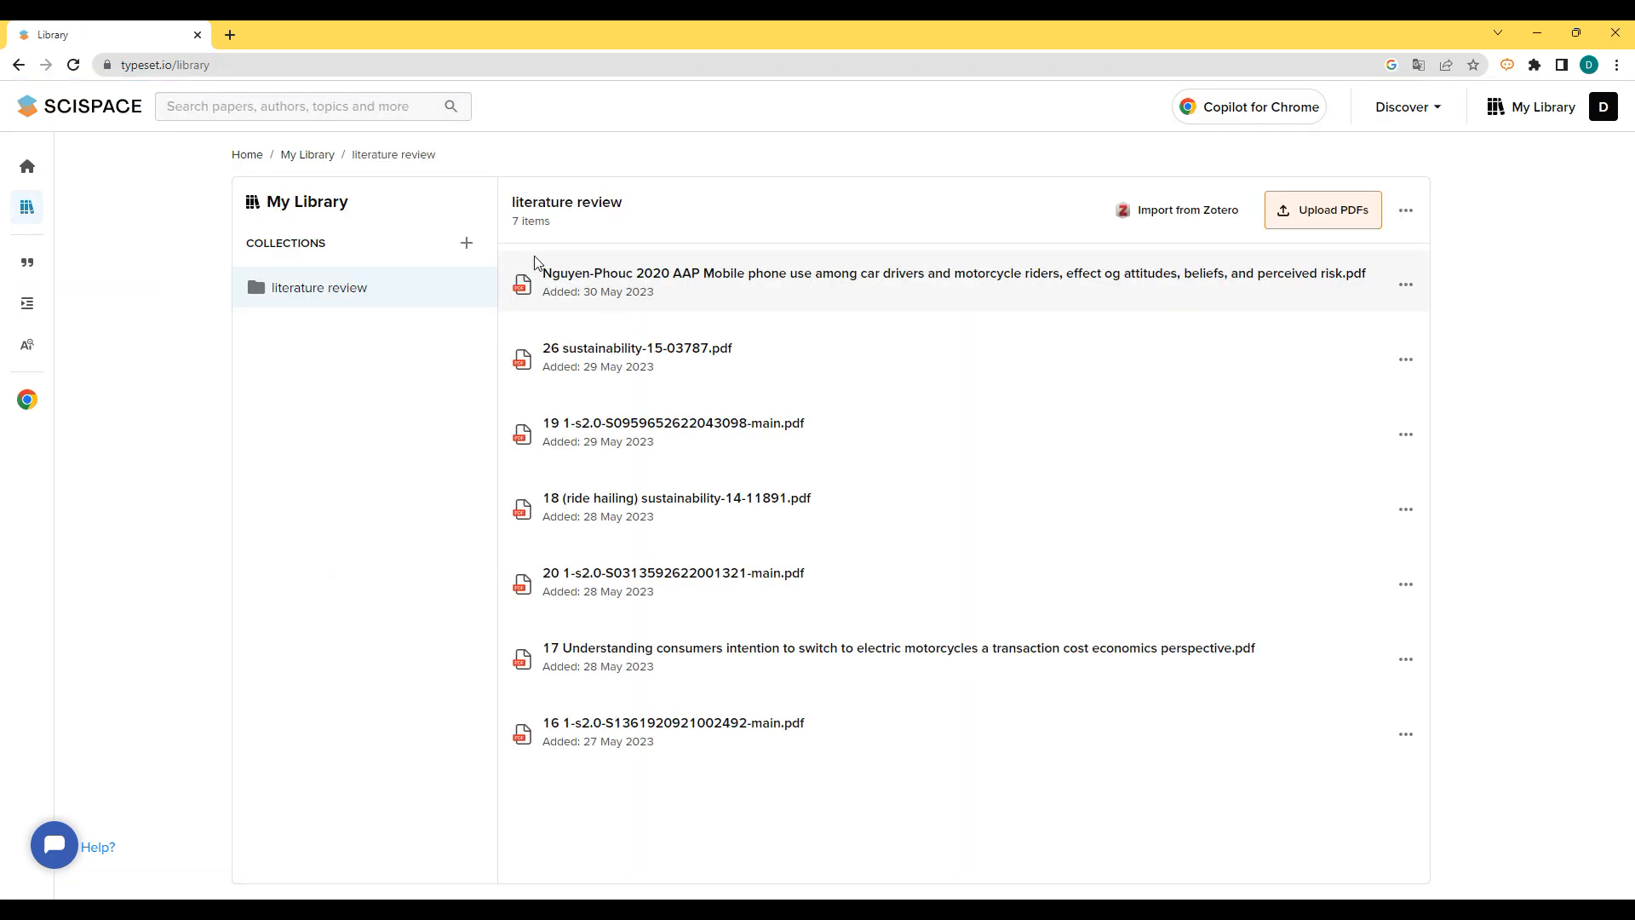
{"action": "left_click", "coordinate": [937, 280]}
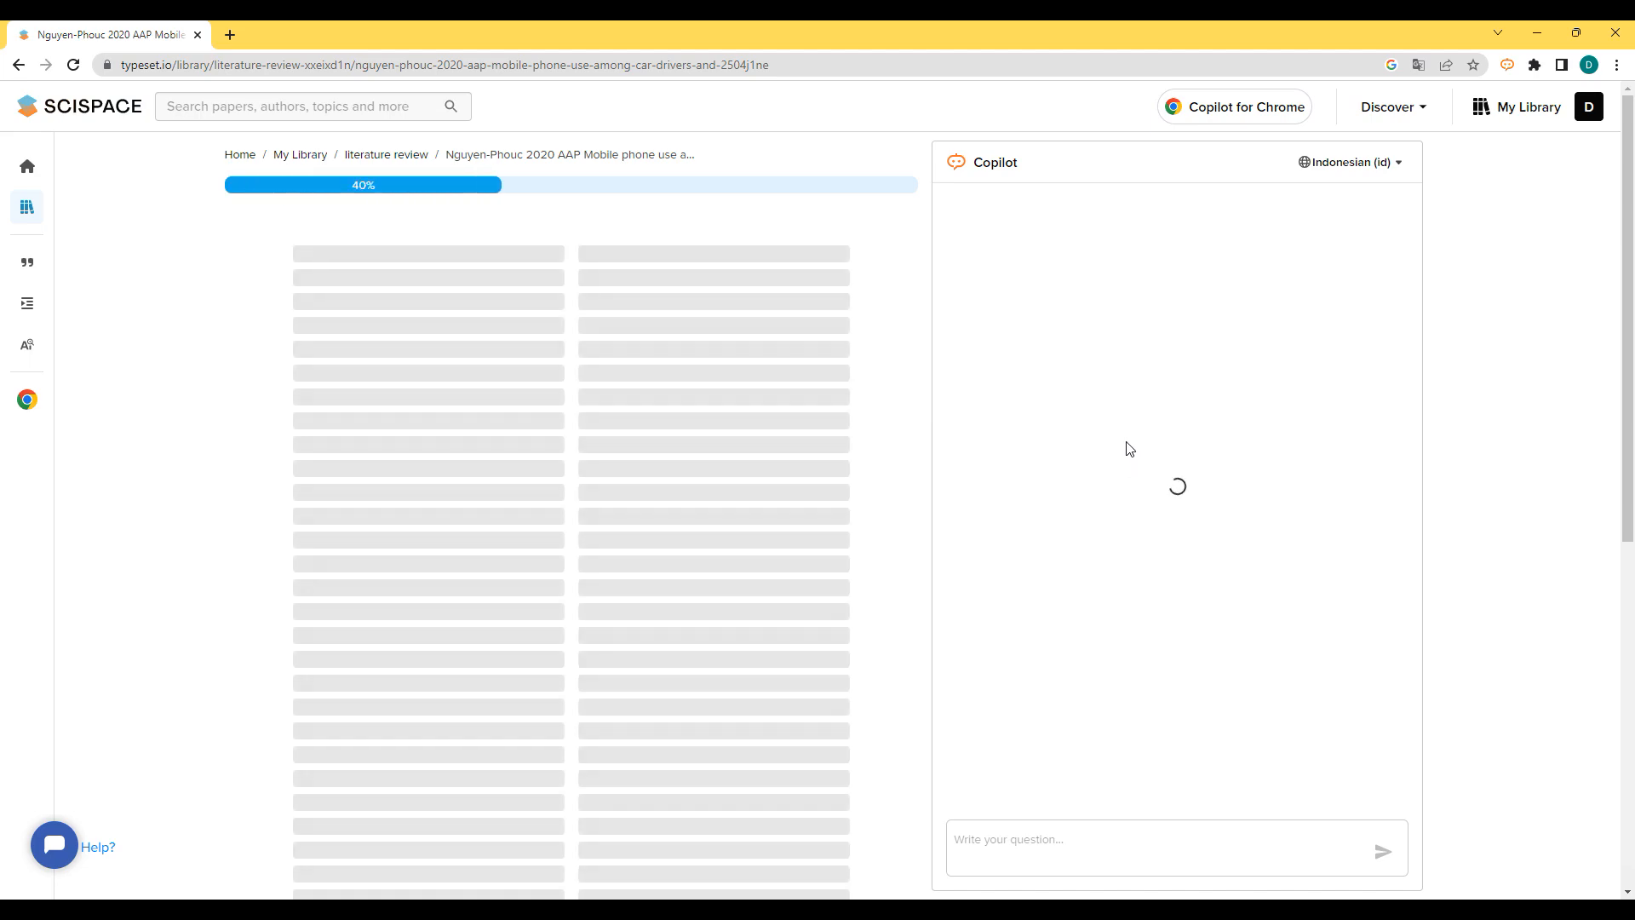
{"action": "scroll", "coordinate": [686, 609], "scroll_direction": "down", "scroll_amount": 5}
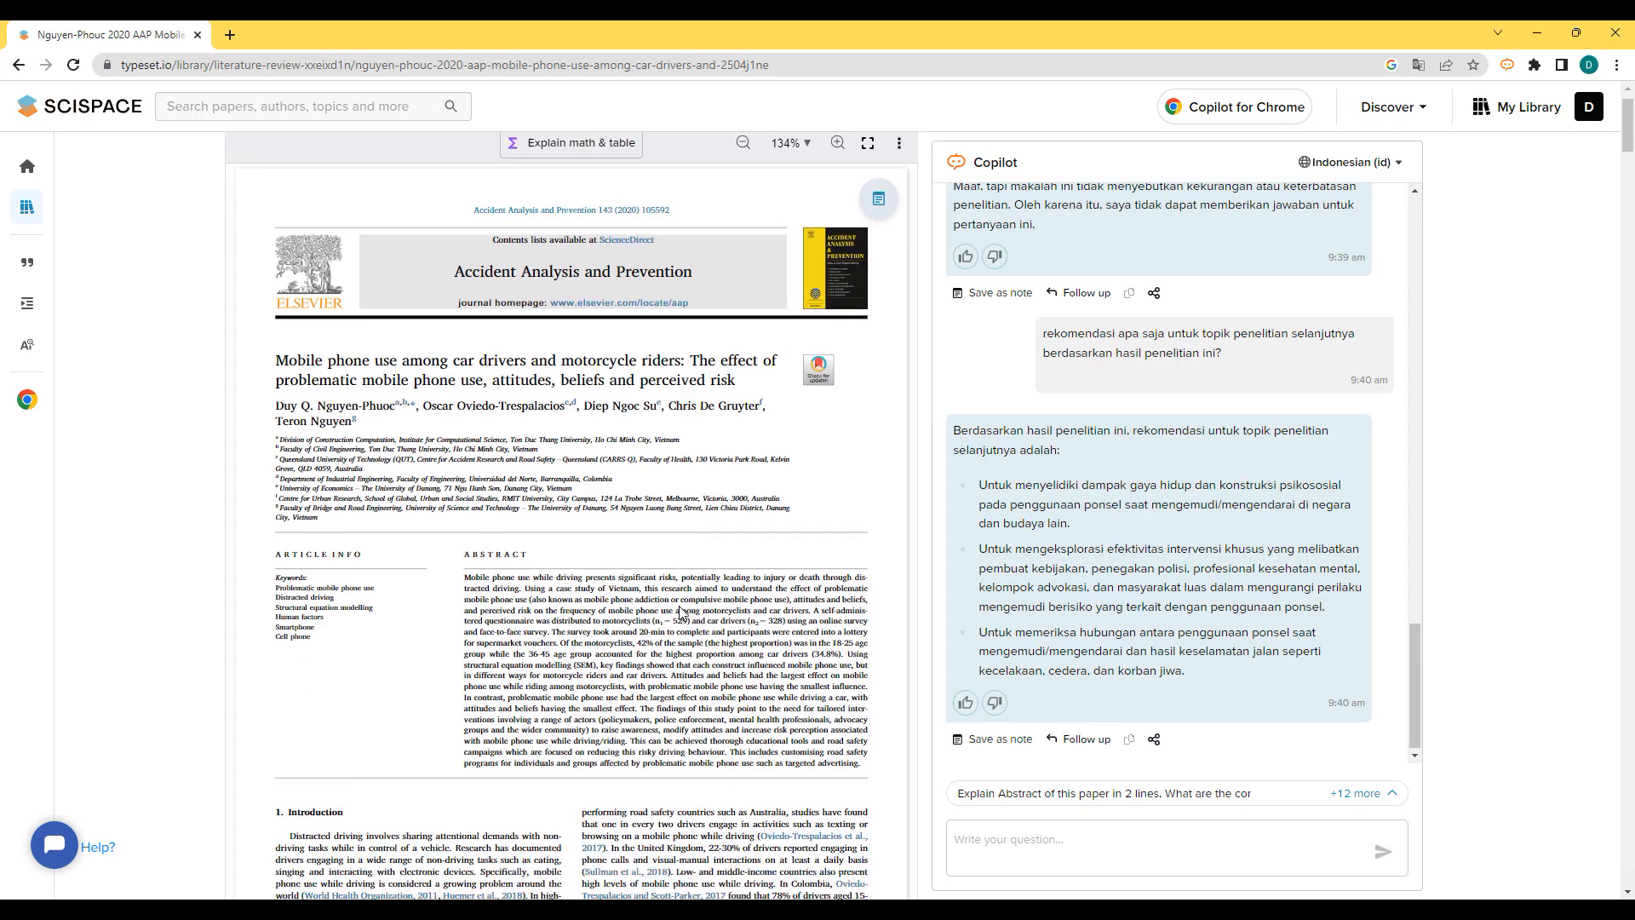
{"action": "left_click", "coordinate": [838, 151]}
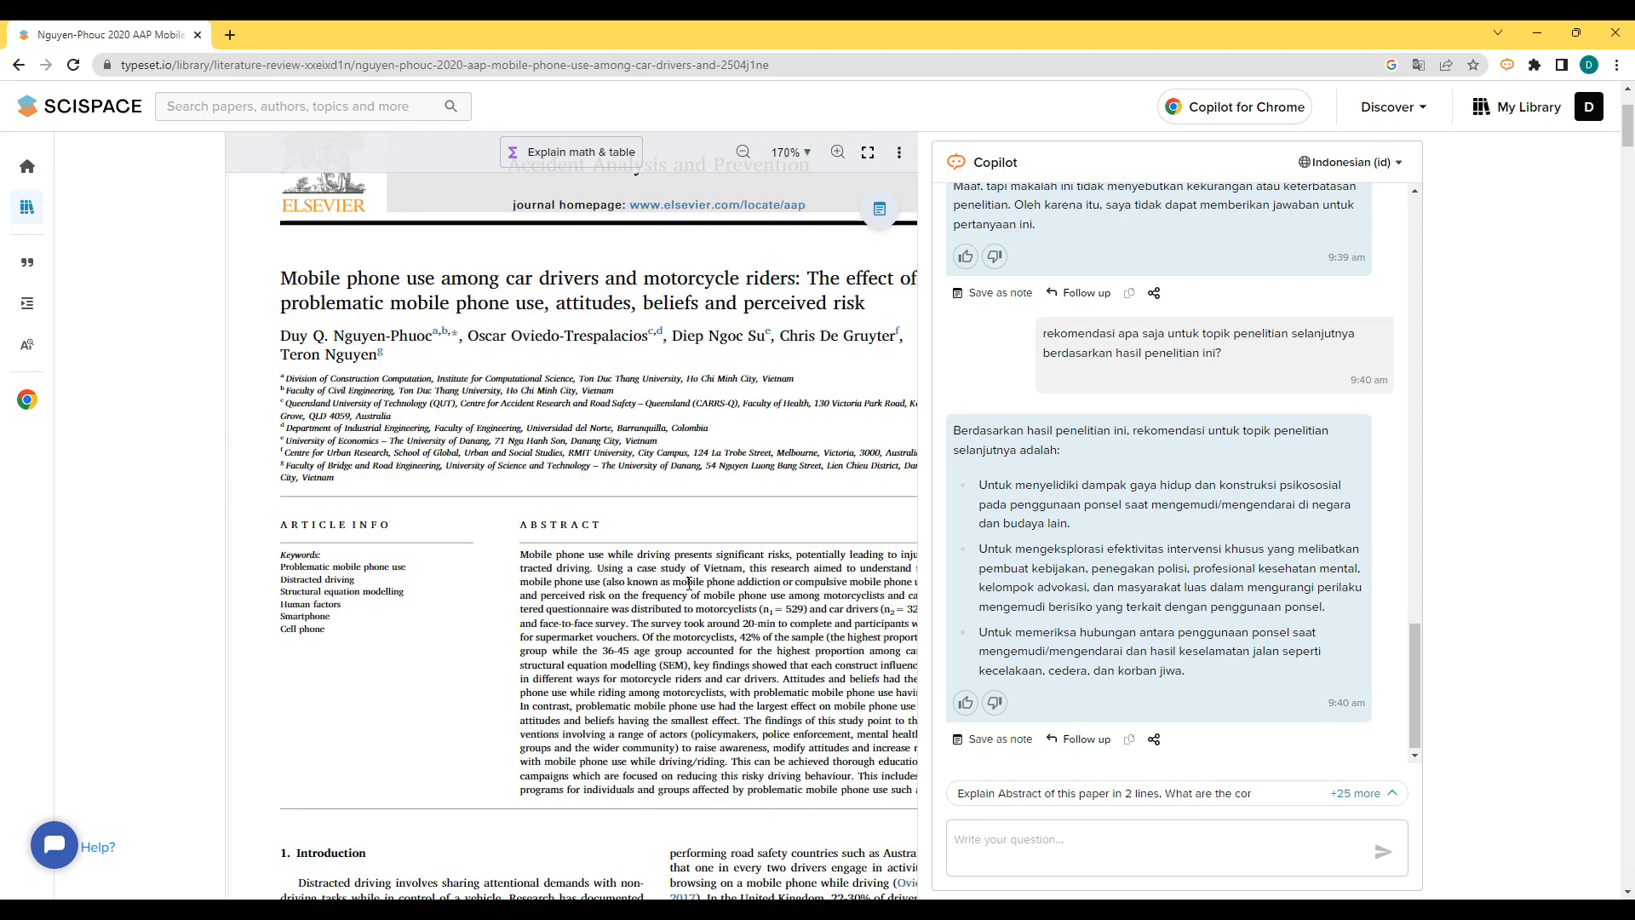
{"action": "scroll", "coordinate": [694, 628], "scroll_direction": "down", "scroll_amount": 1}
{"action": "scroll", "coordinate": [698, 538], "scroll_direction": "down", "scroll_amount": 1}
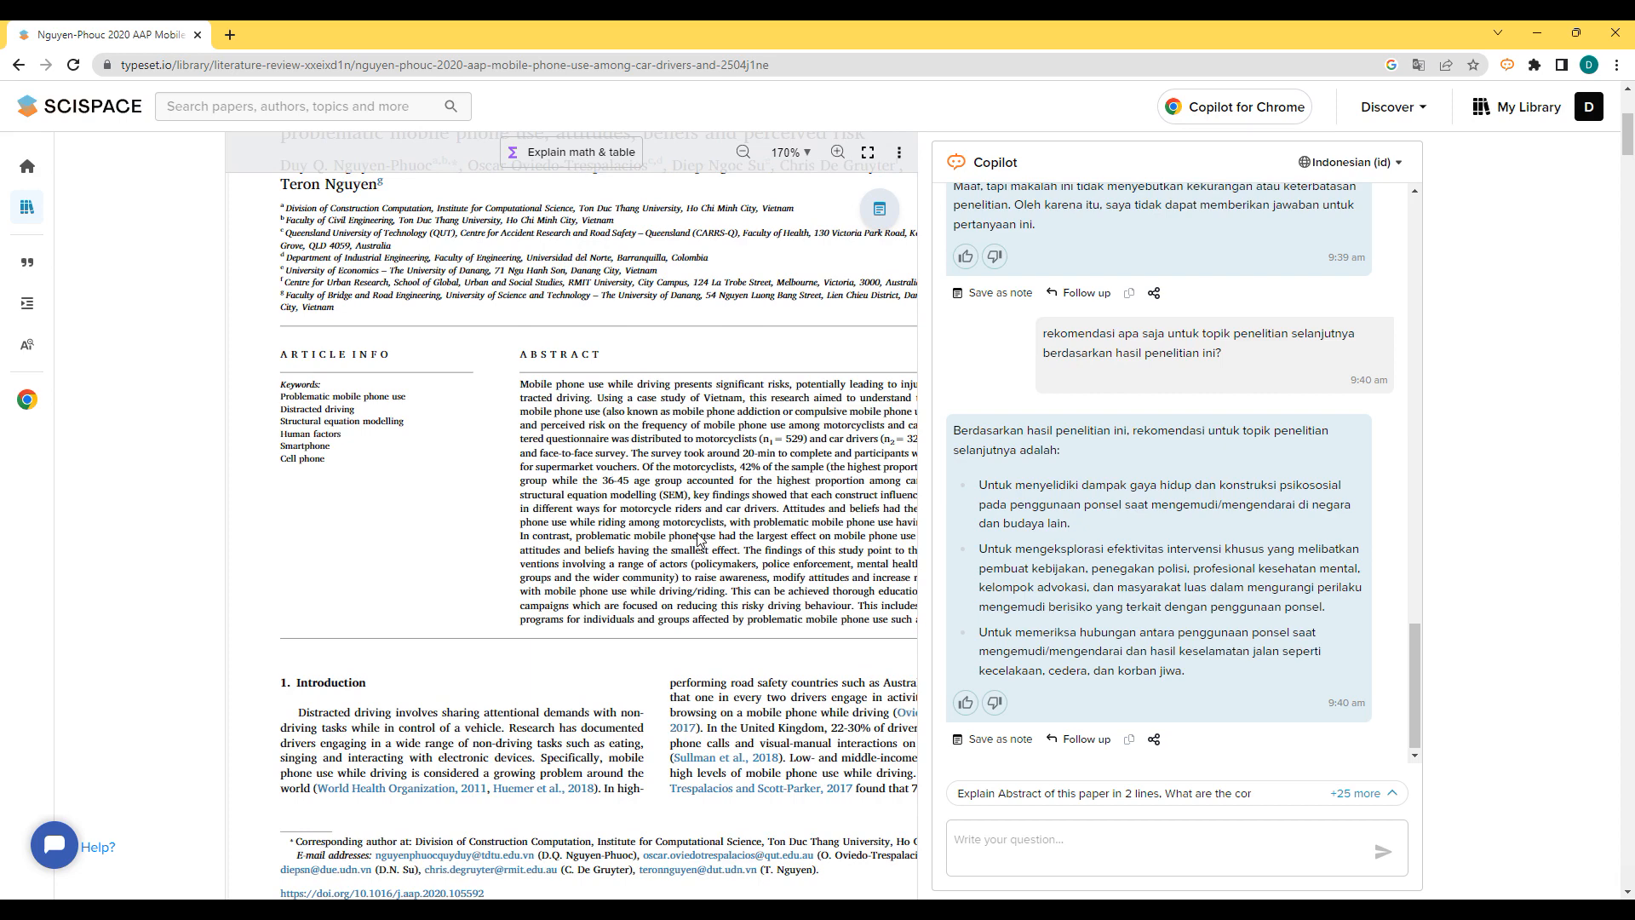
{"action": "scroll", "coordinate": [779, 400], "scroll_direction": "right", "scroll_amount": 3}
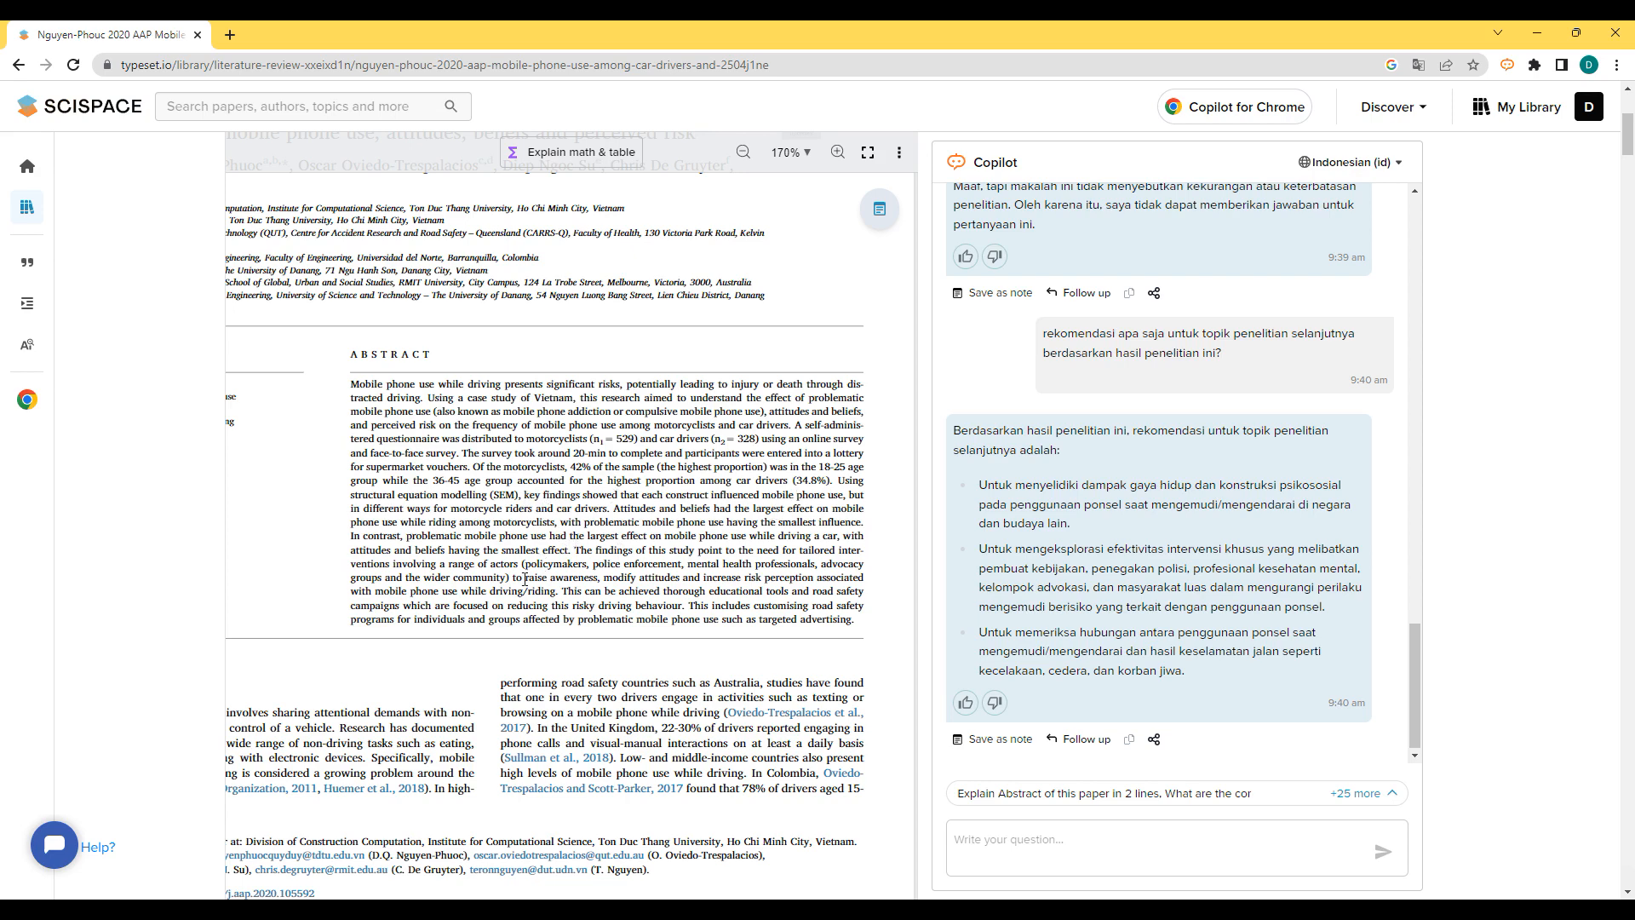
{"action": "scroll", "coordinate": [520, 607], "scroll_direction": "down", "scroll_amount": 2}
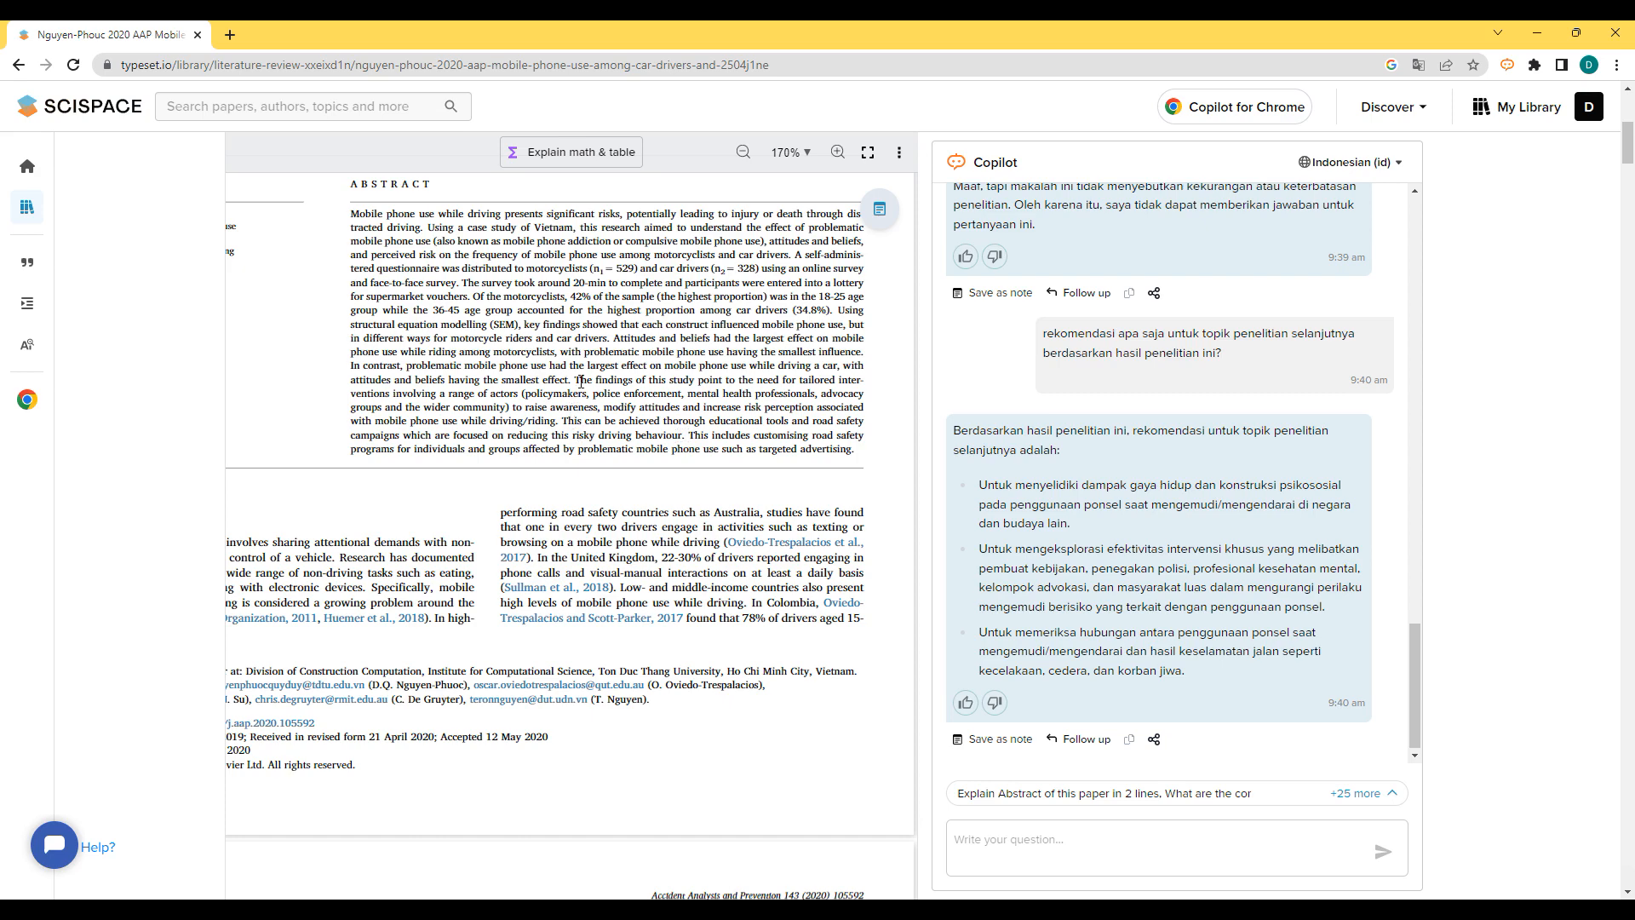
- Copy the abstract passage from "The findings of this study point" through "reducing this risky driving behaviour"
{"action": "left_click_drag", "start_coordinate": [576, 381], "coordinate": [672, 436]}
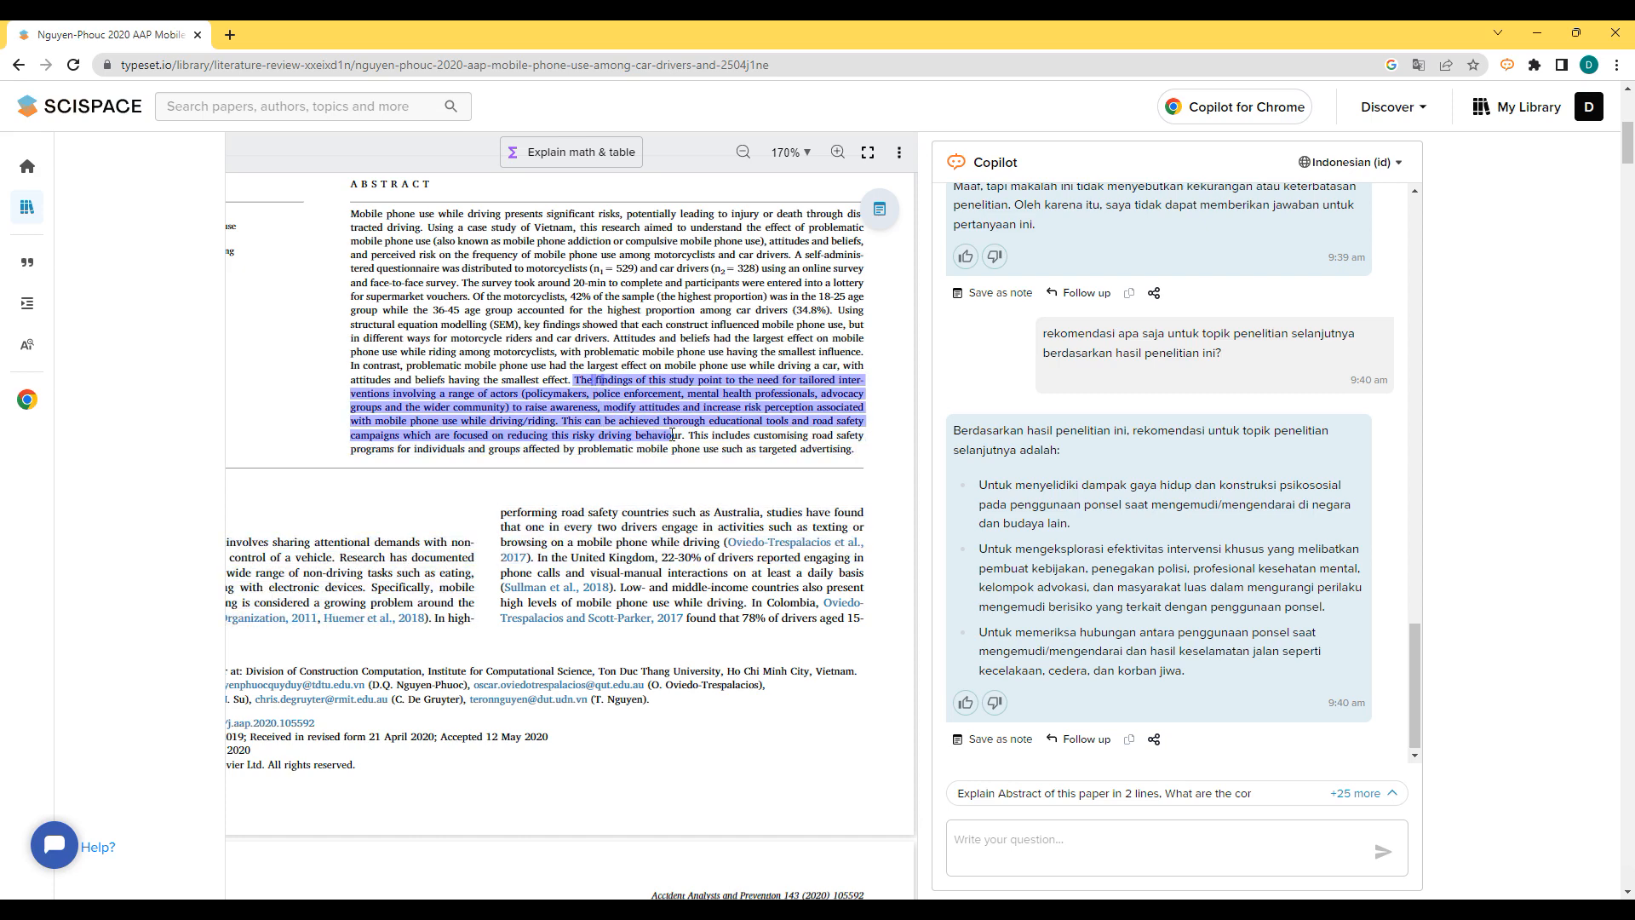
{"action": "left_click", "coordinate": [673, 428]}
{"action": "right_click", "coordinate": [650, 415]}
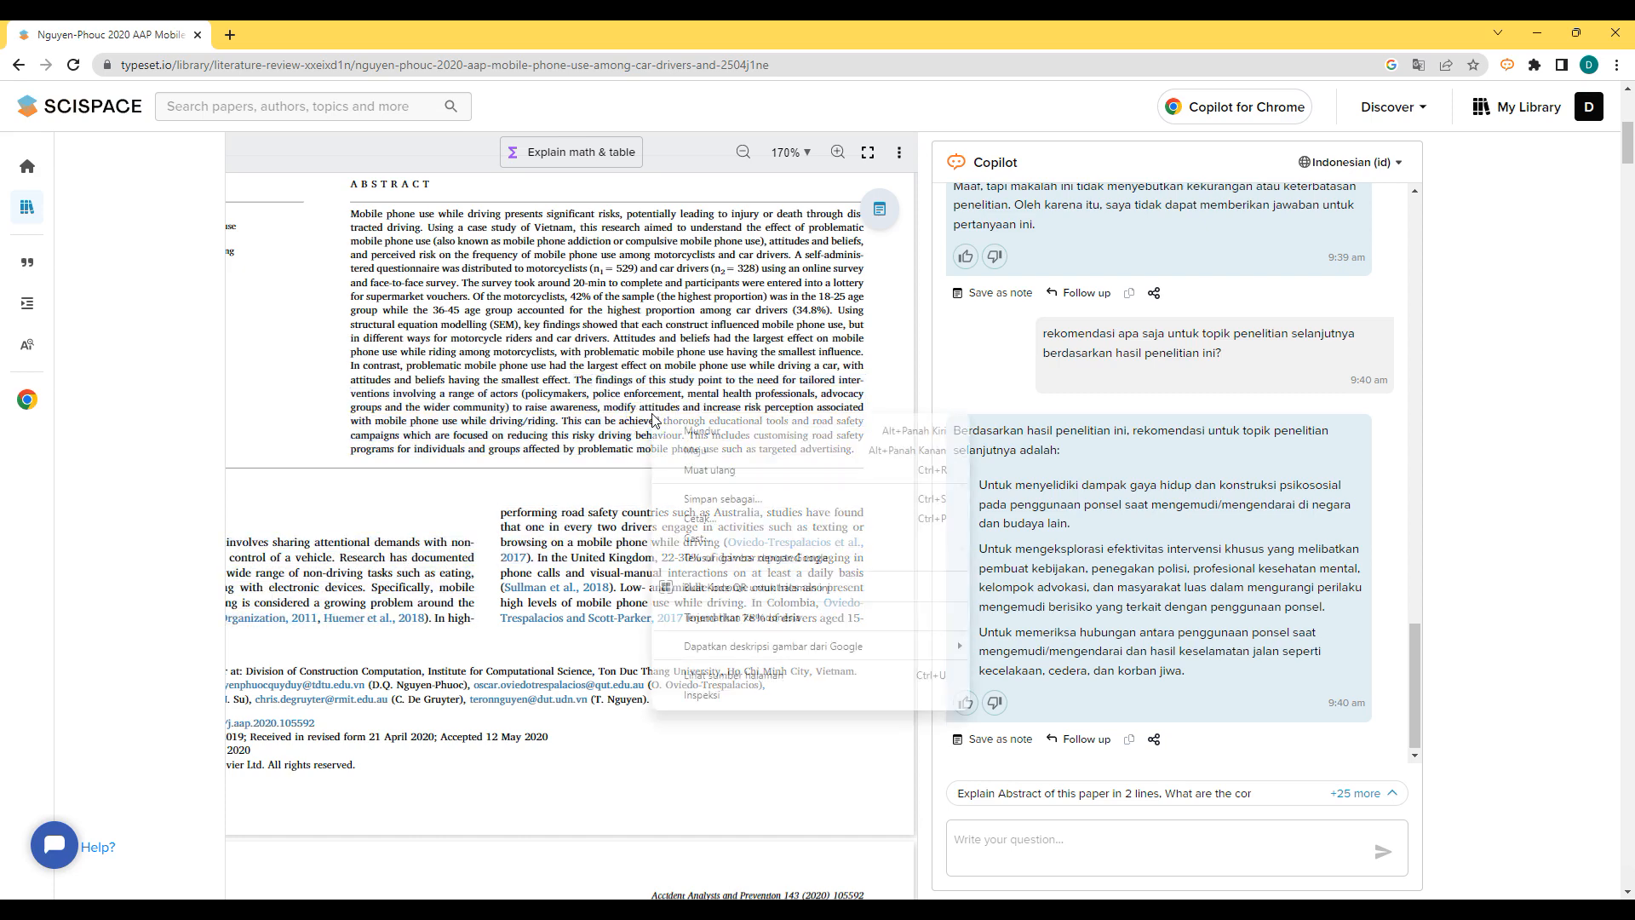
{"action": "left_click", "coordinate": [587, 394]}
{"action": "left_click_drag", "start_coordinate": [575, 380], "coordinate": [683, 434]}
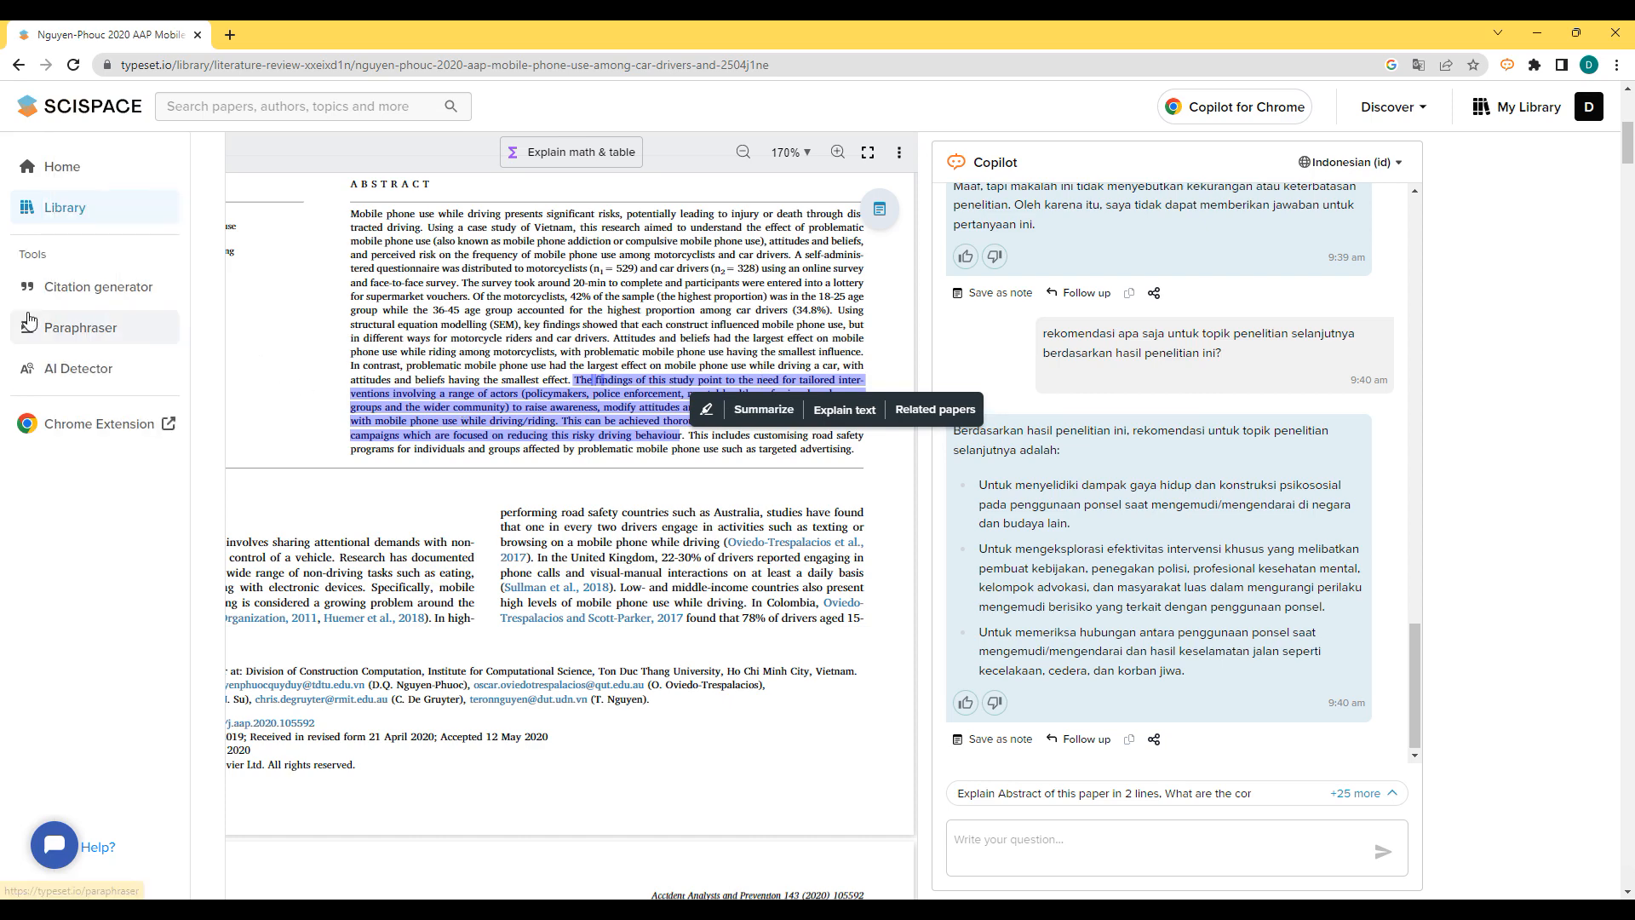
- Look through the paper's hypotheses and methodology pages, and try other zoom levels and the fullscreen view
{"action": "left_click", "coordinate": [617, 315]}
{"action": "left_click_drag", "start_coordinate": [495, 318], "coordinate": [530, 366]}
{"action": "left_click", "coordinate": [550, 487]}
{"action": "scroll", "coordinate": [548, 493], "scroll_direction": "down", "scroll_amount": 7}
{"action": "scroll", "coordinate": [549, 500], "scroll_direction": "down", "scroll_amount": 13}
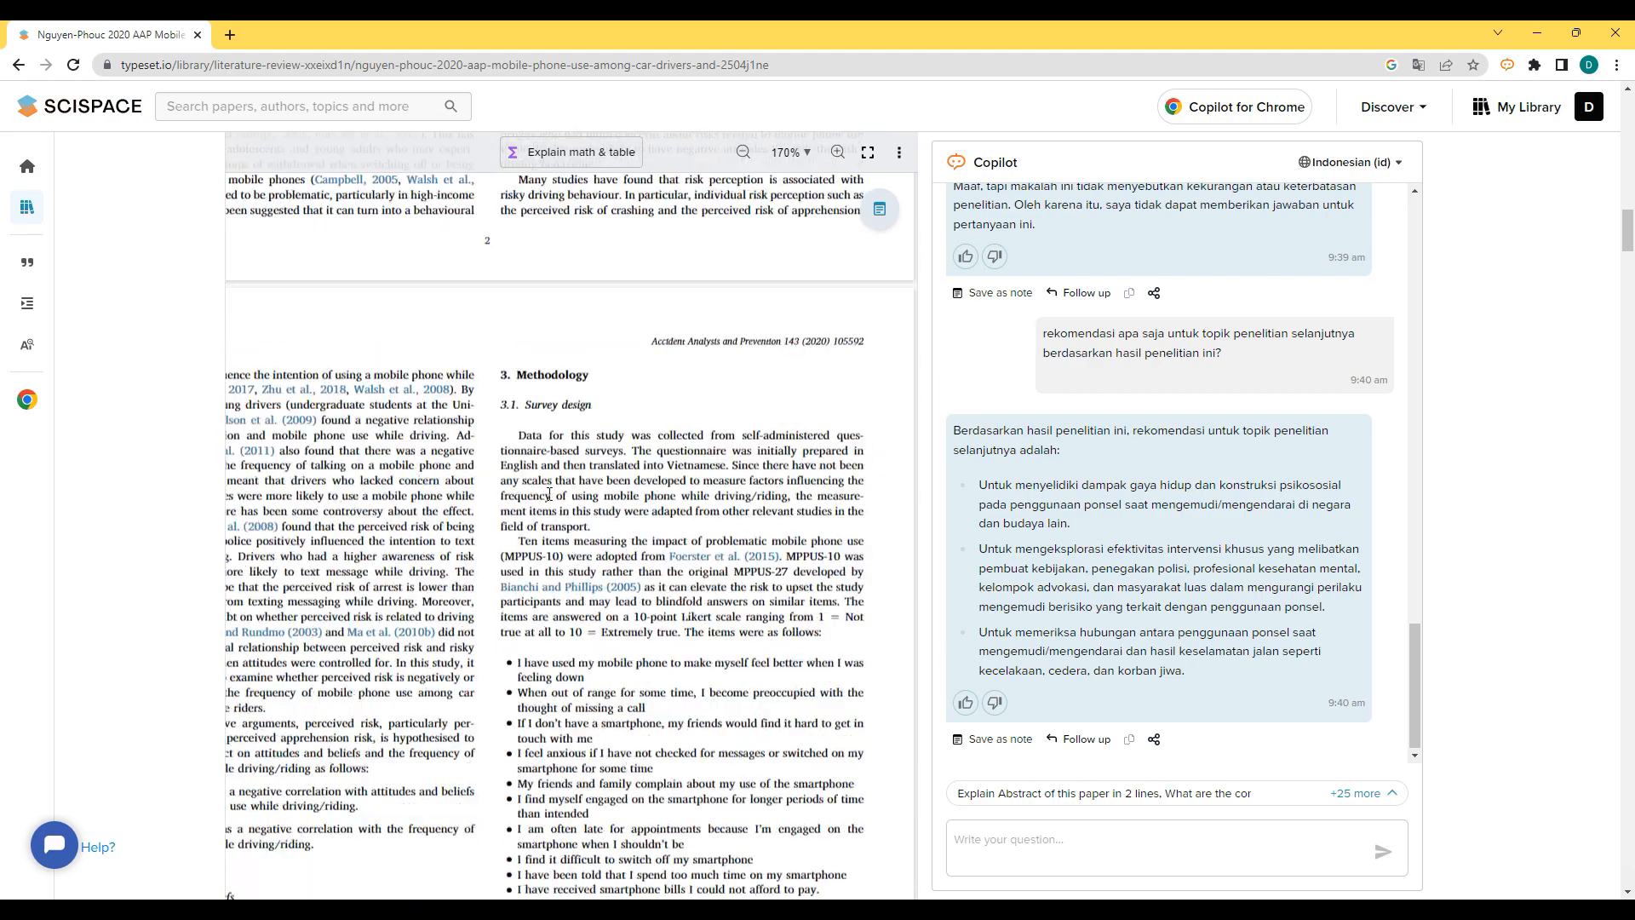
{"action": "scroll", "coordinate": [550, 494], "scroll_direction": "left", "scroll_amount": 3}
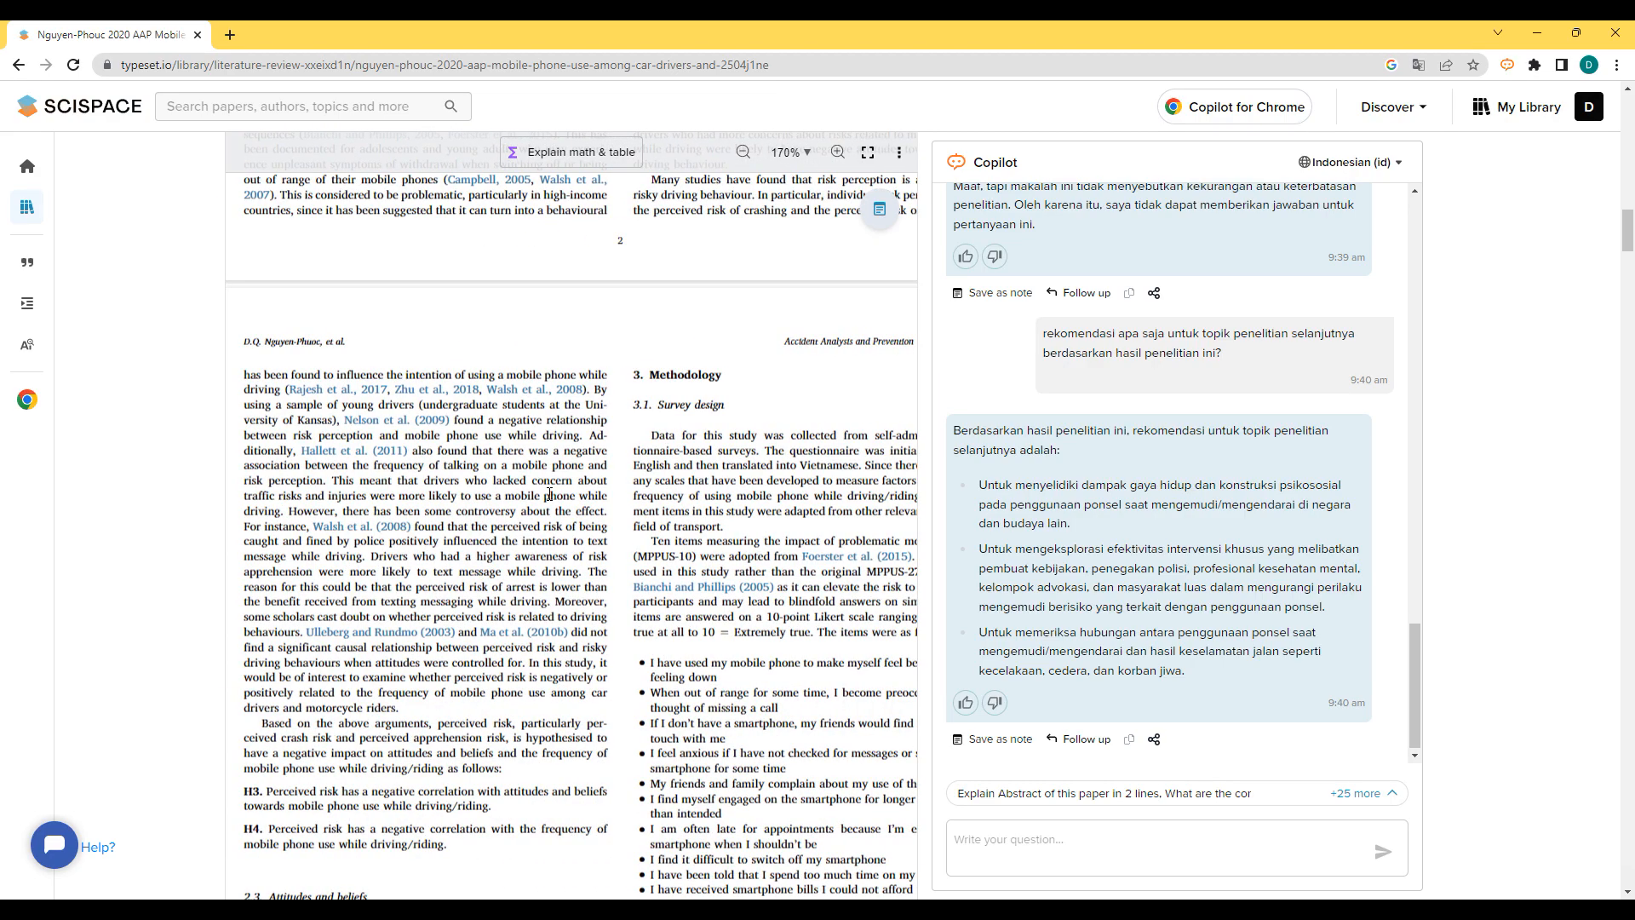
{"action": "scroll", "coordinate": [550, 494], "scroll_direction": "down", "scroll_amount": 7}
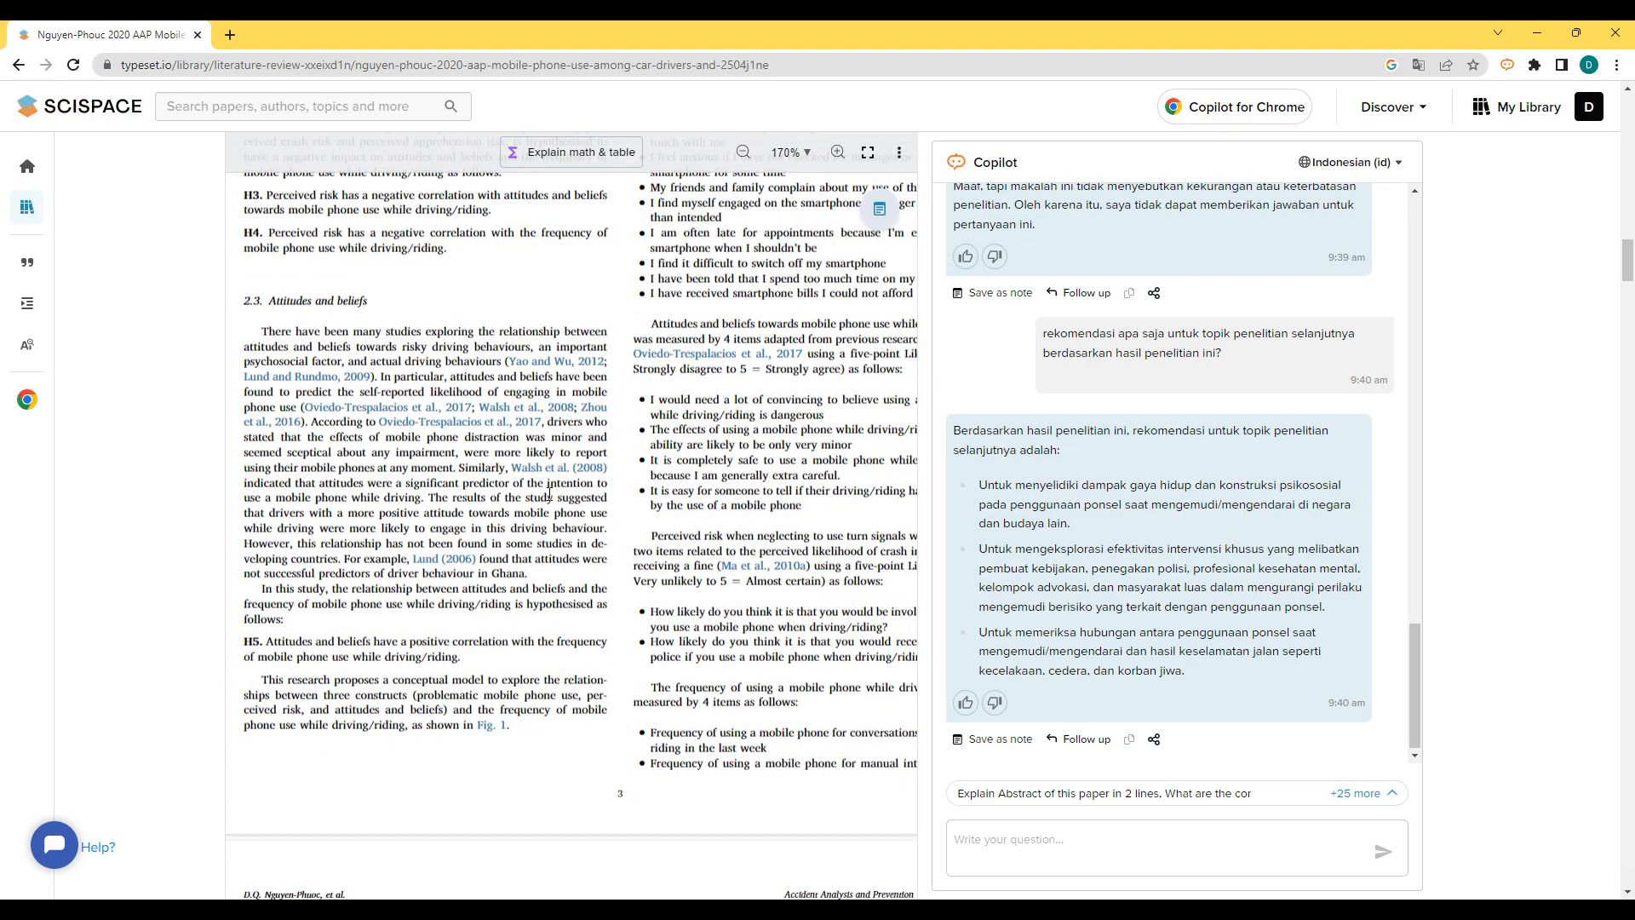
{"action": "left_click", "coordinate": [744, 152]}
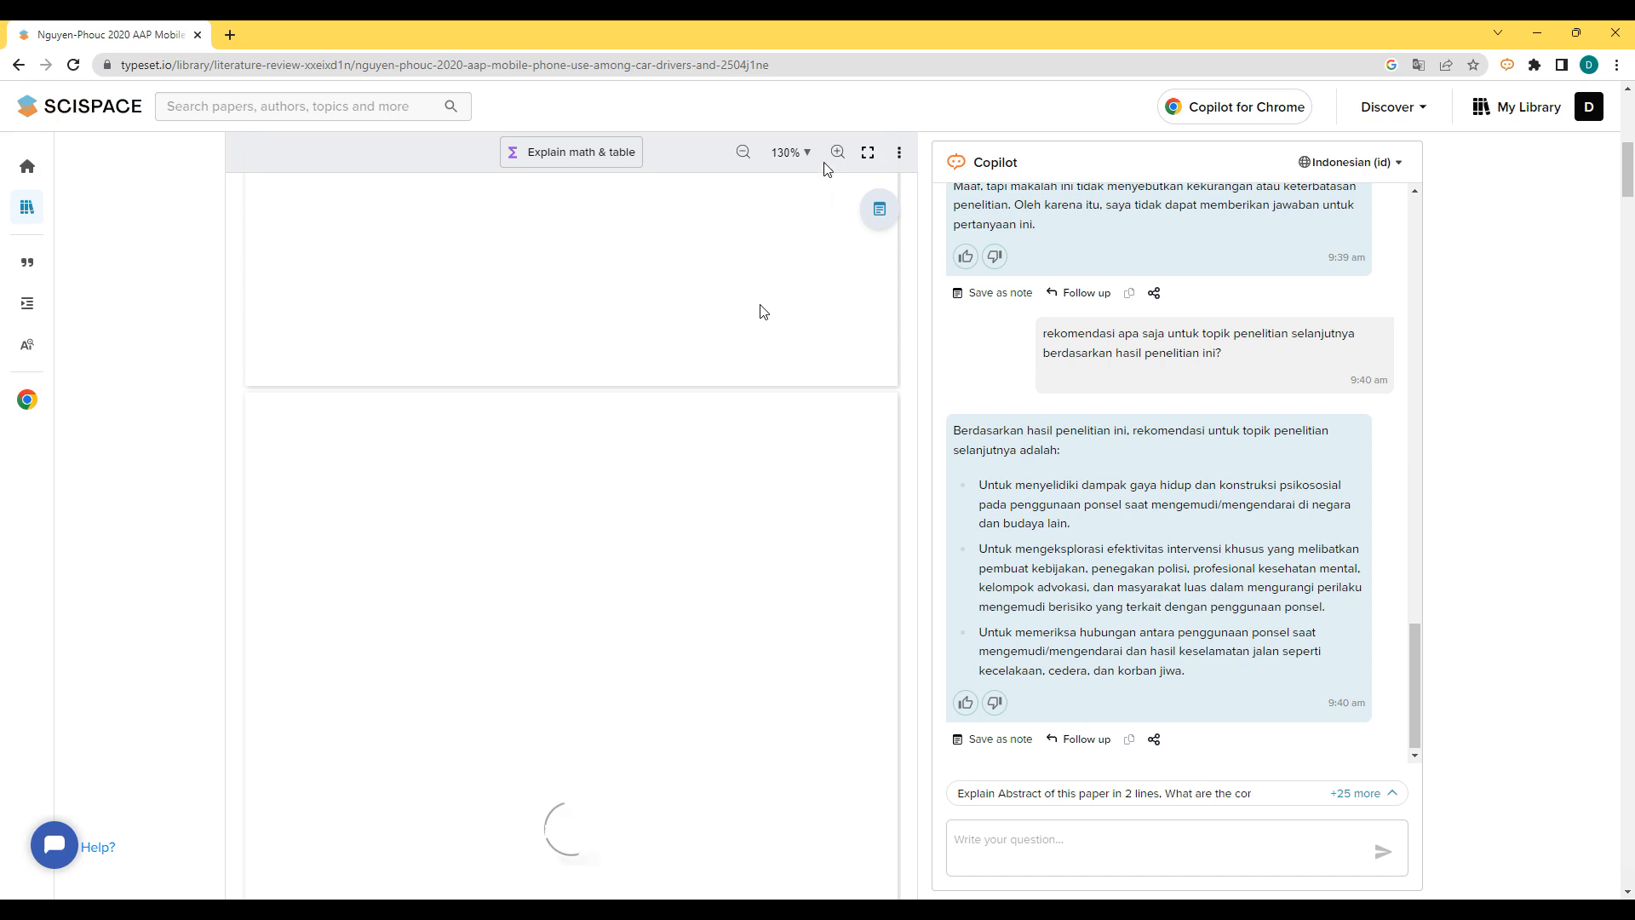
{"action": "left_click", "coordinate": [846, 154]}
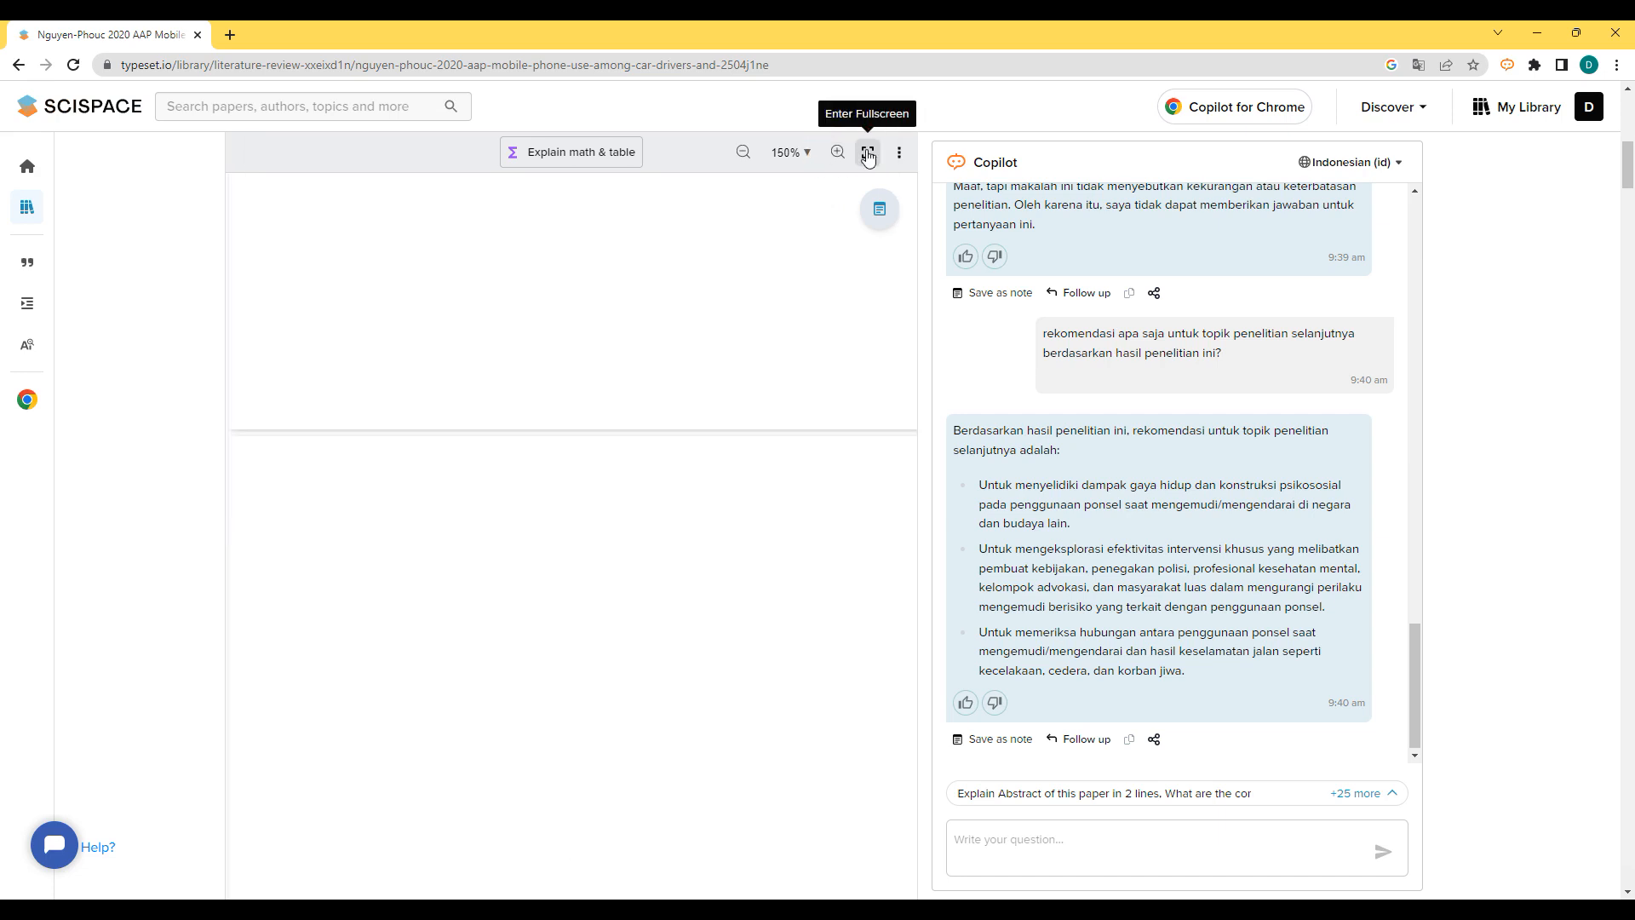
{"action": "left_click", "coordinate": [867, 153]}
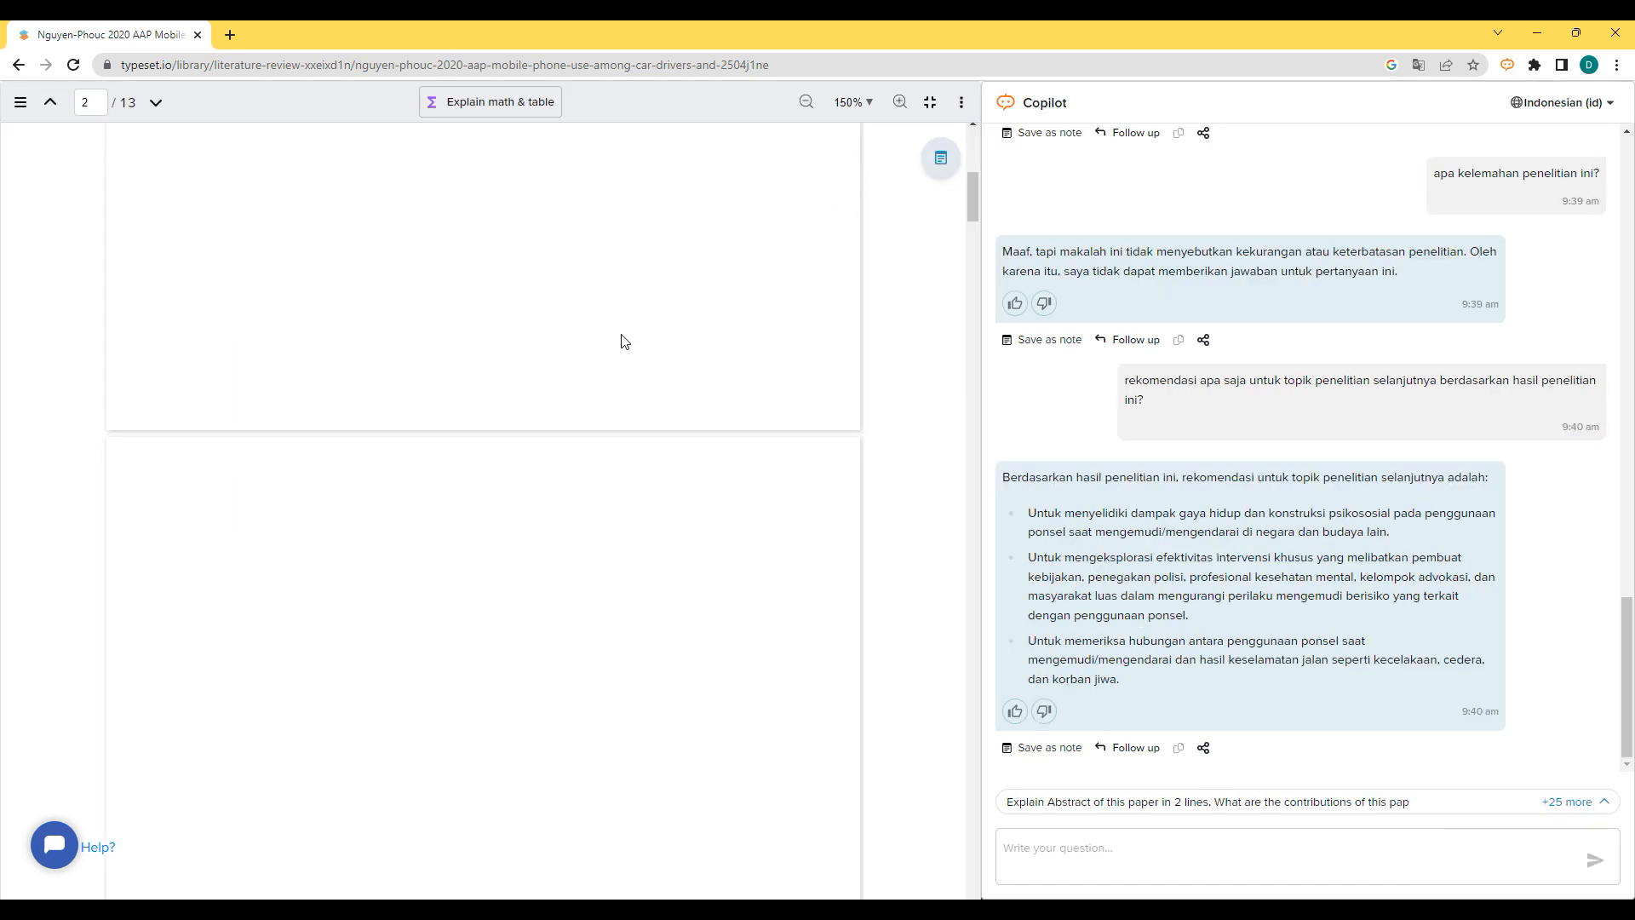
{"action": "scroll", "coordinate": [368, 599], "scroll_direction": "up", "scroll_amount": 5}
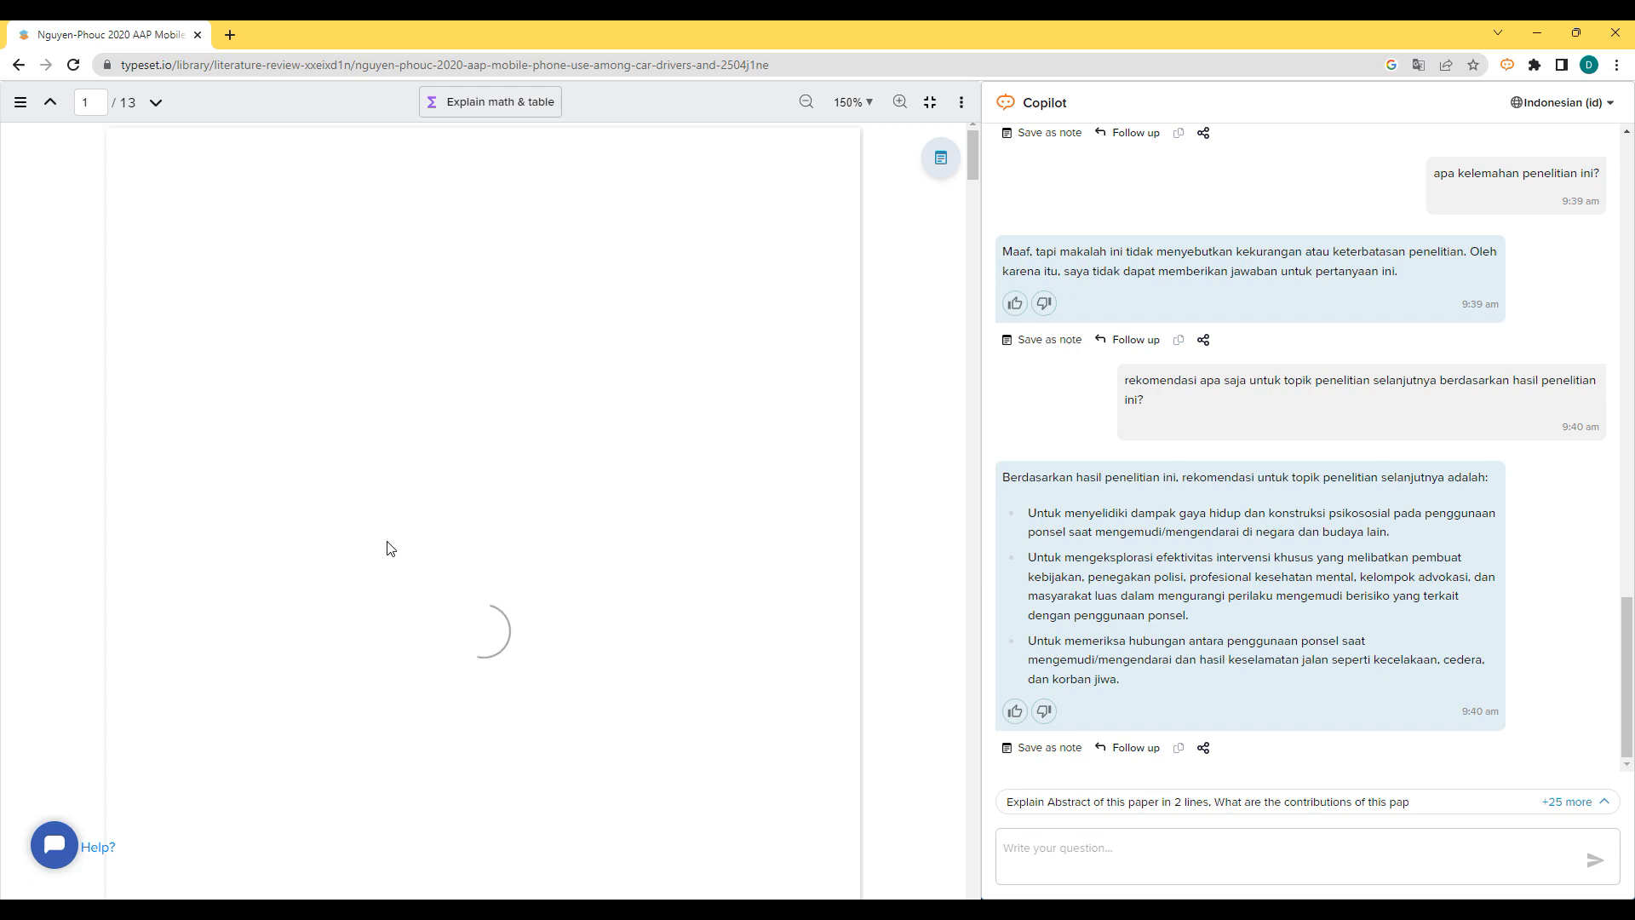
{"action": "left_click", "coordinate": [926, 104]}
- Open the Paraphraser tool, paste the copied abstract passage as input and highlight it to check the text
{"action": "left_click", "coordinate": [85, 327]}
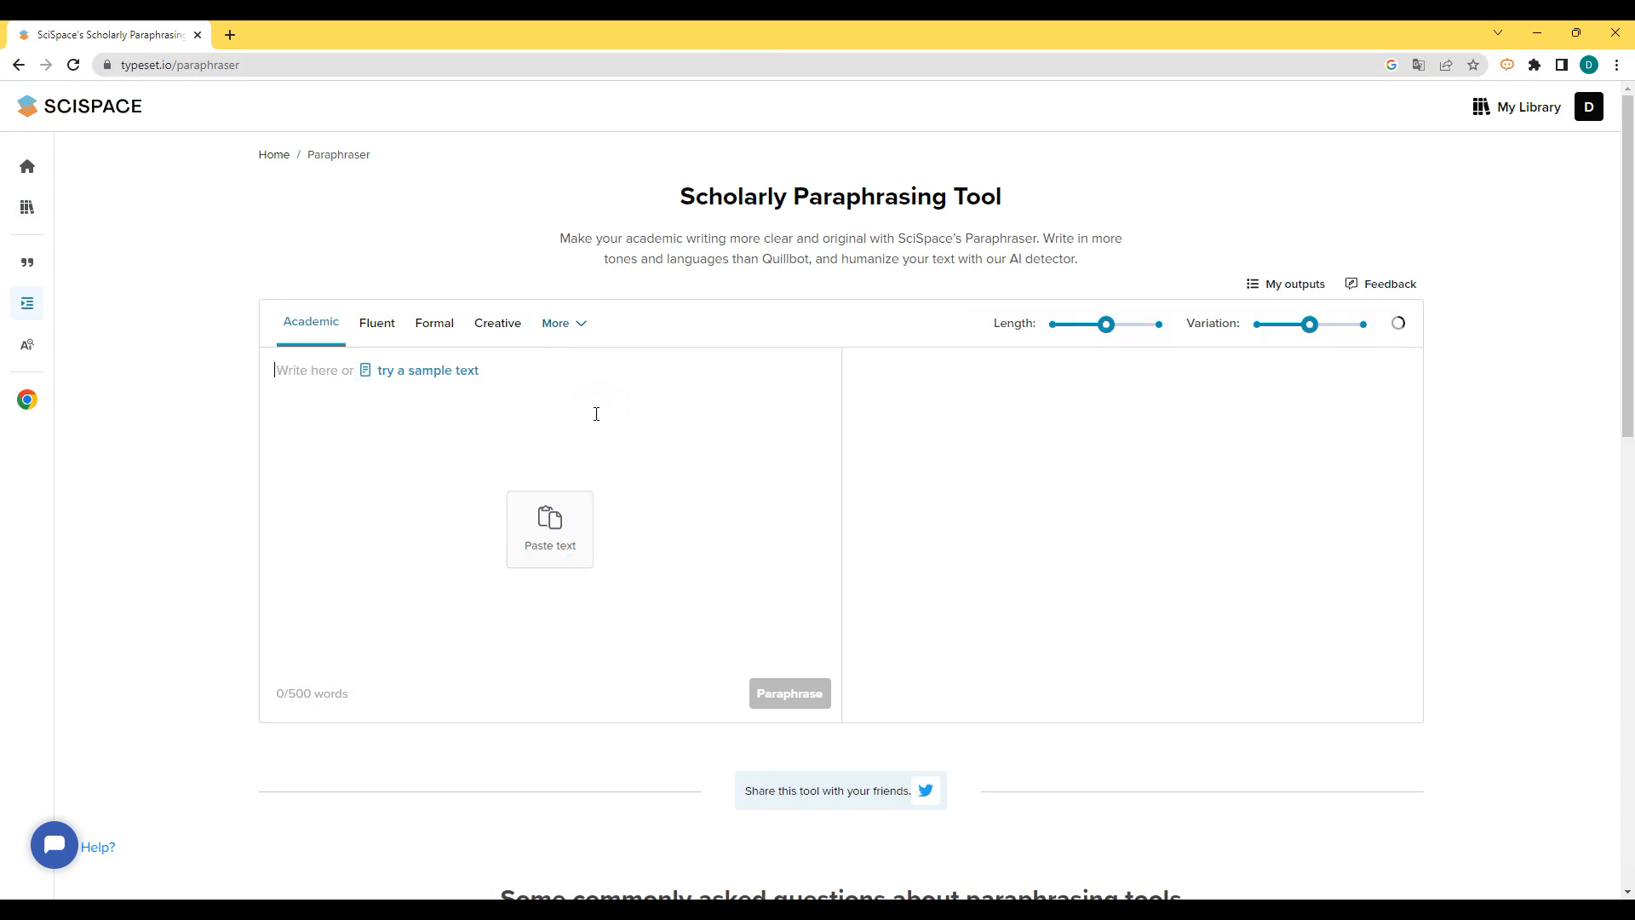
{"action": "right_click", "coordinate": [596, 418]}
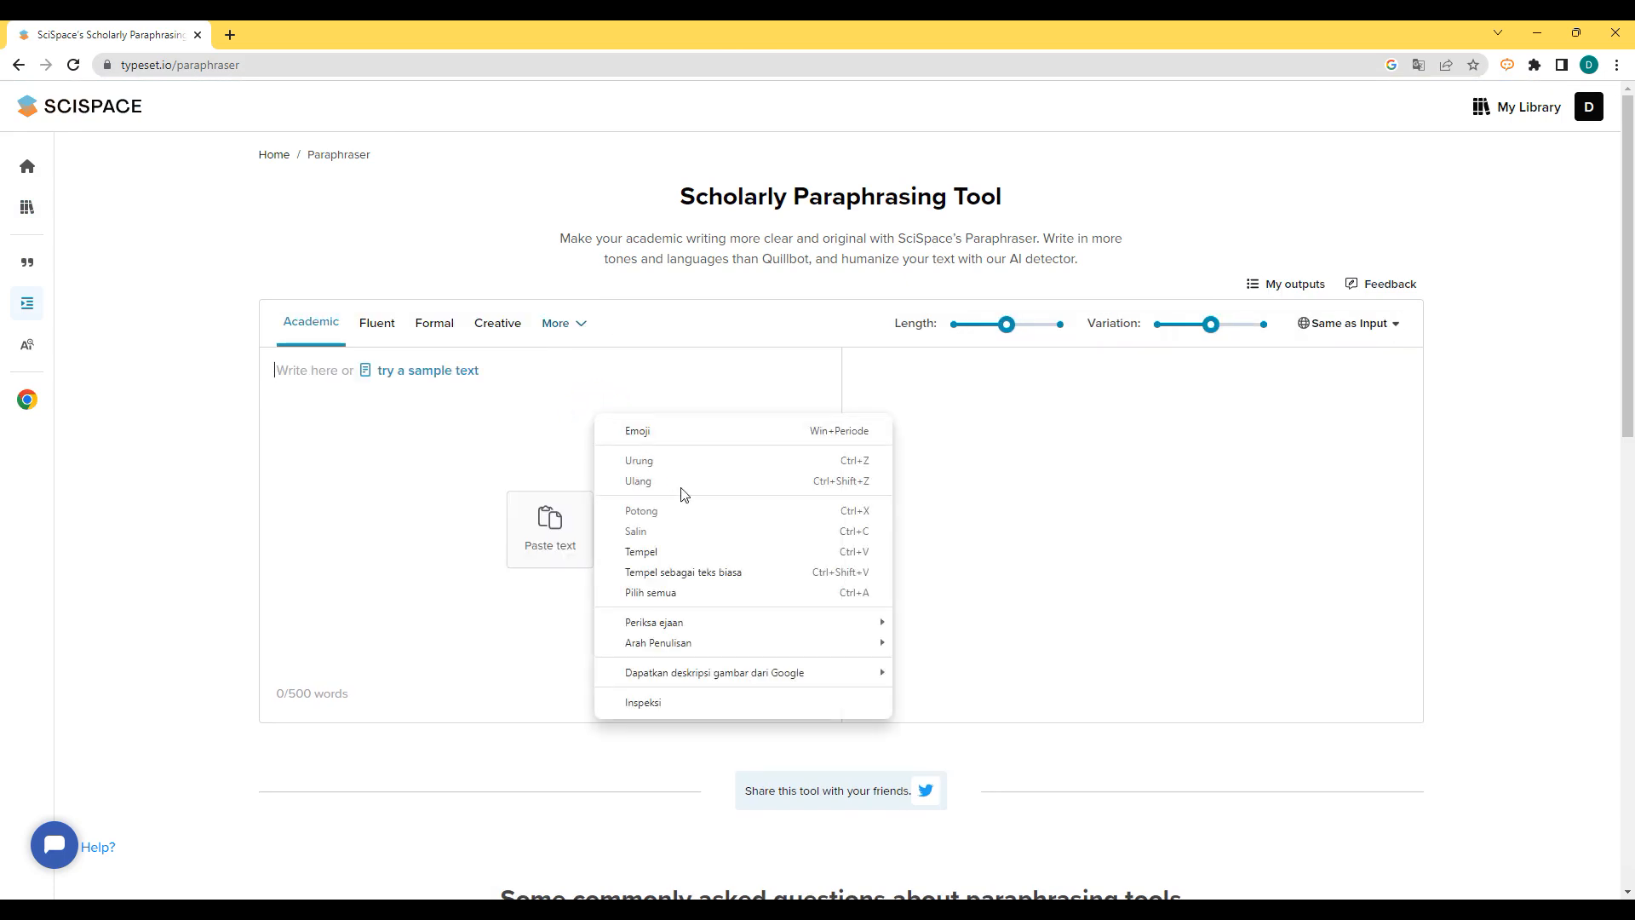
{"action": "left_click", "coordinate": [668, 550]}
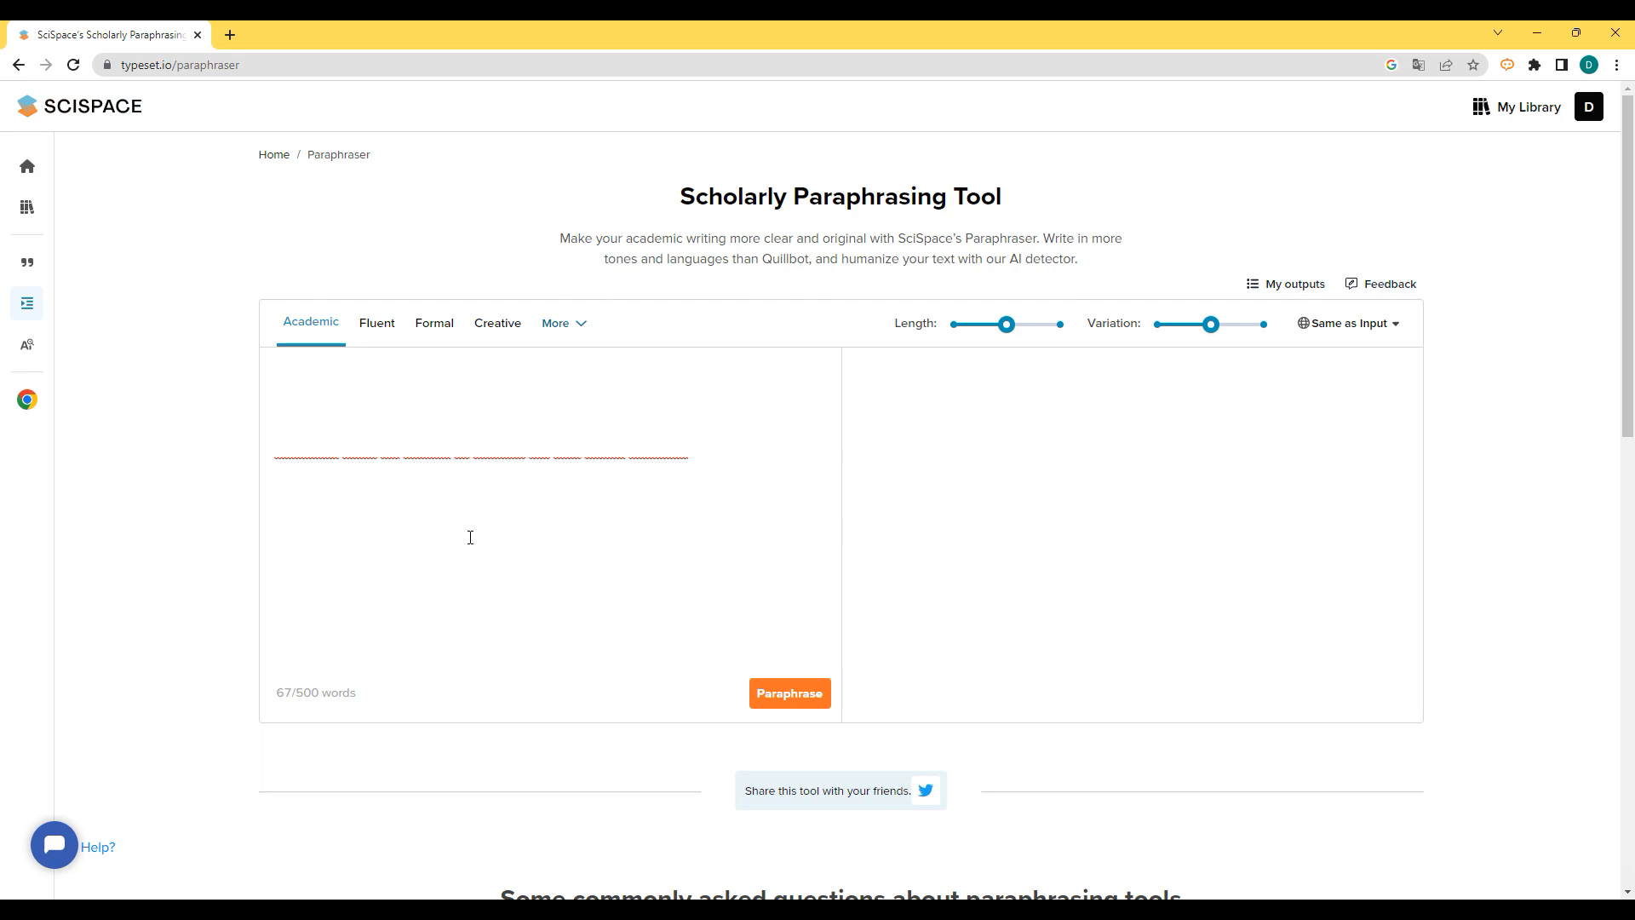
{"action": "left_click_drag", "start_coordinate": [460, 393], "coordinate": [565, 454]}
{"action": "left_click", "coordinate": [577, 467]}
{"action": "left_click_drag", "start_coordinate": [759, 456], "coordinate": [173, 318]}
{"action": "left_click", "coordinate": [292, 368]}
{"action": "left_click", "coordinate": [259, 349]}
{"action": "left_click_drag", "start_coordinate": [271, 354], "coordinate": [697, 505]}
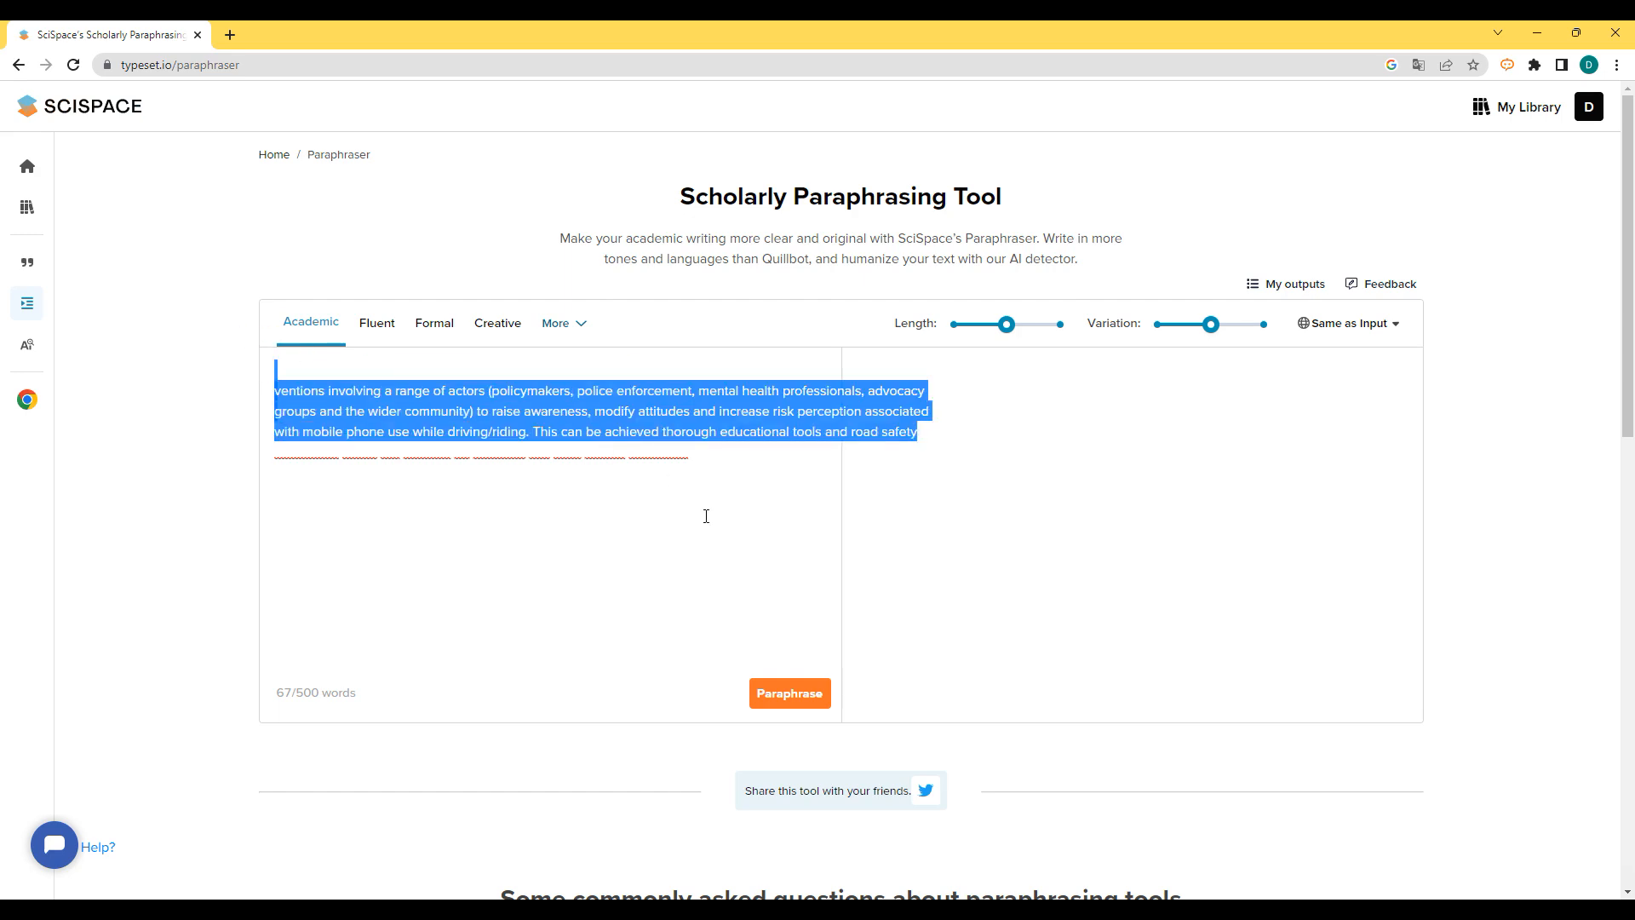
- Paraphrase the pasted abstract passage in Academic mode with the output language set to Same as Input
{"action": "left_click", "coordinate": [1368, 324]}
{"action": "left_click", "coordinate": [978, 416]}
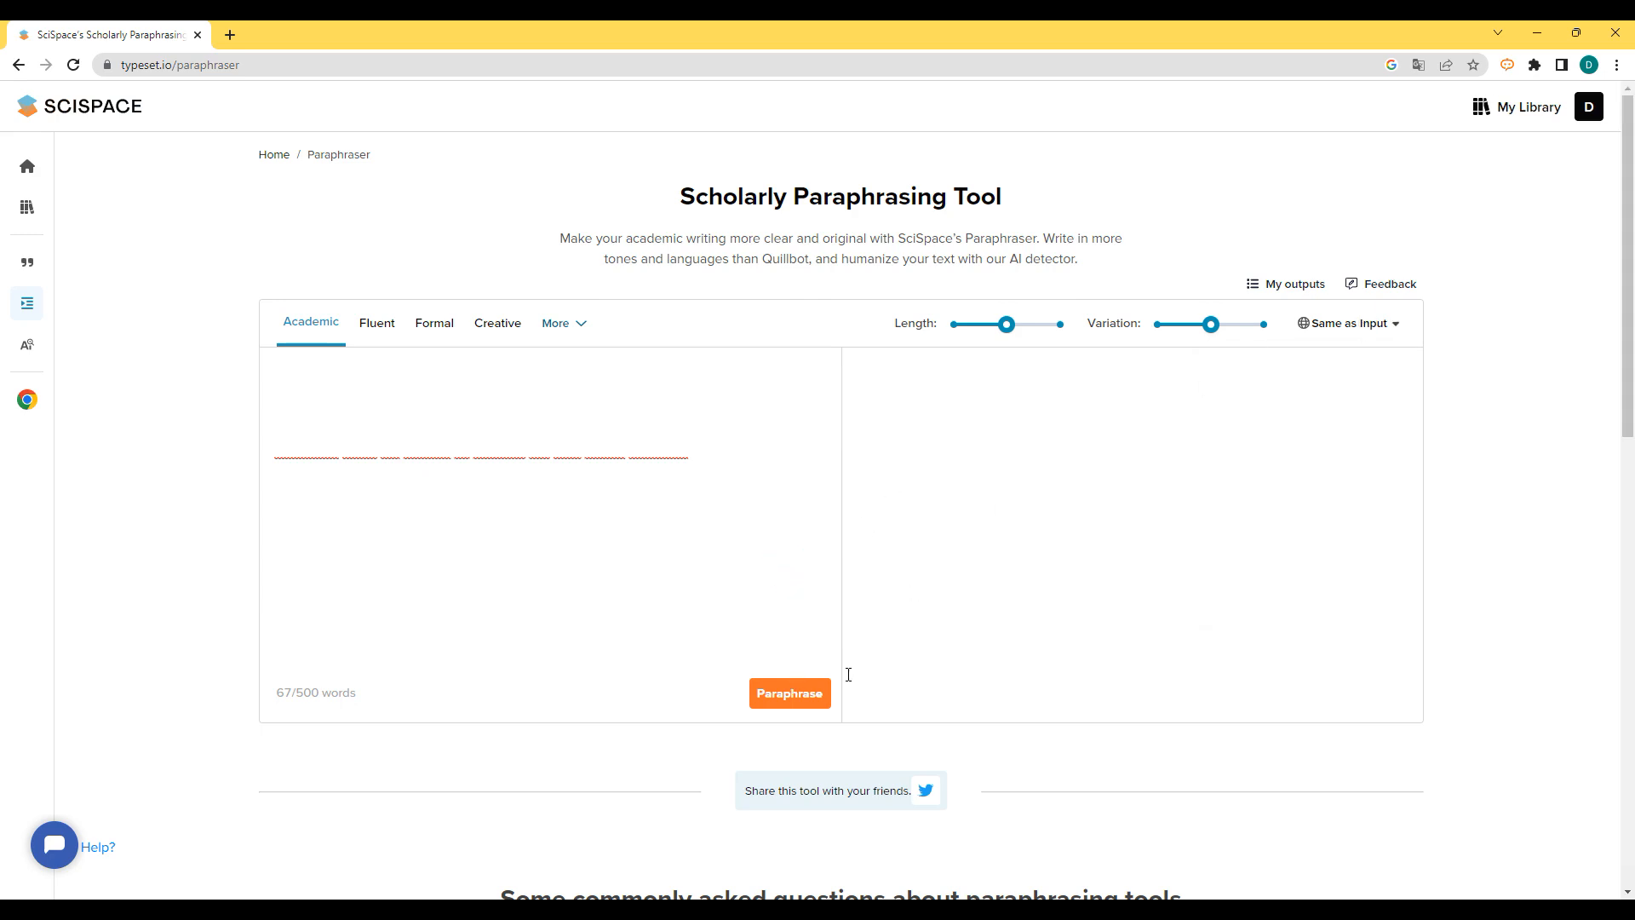
{"action": "left_click", "coordinate": [758, 687]}
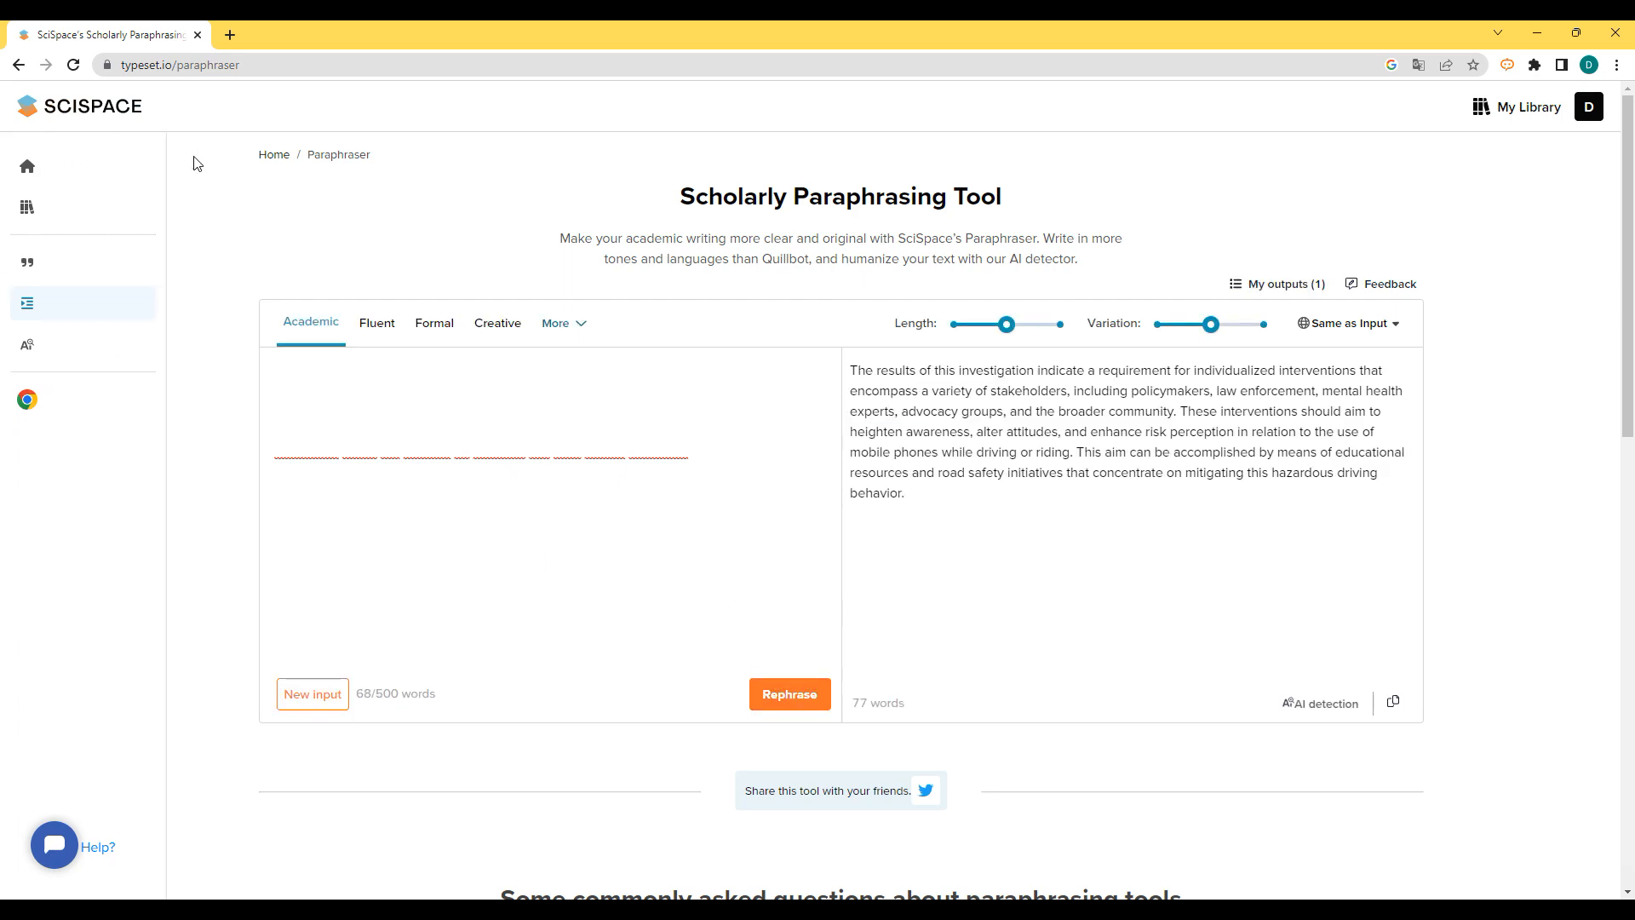
- Reopen the mobile phone use paper from the library, then expand and copy Copilot's full answer about the study's conclusions
{"action": "mouse_move", "coordinate": [24, 225]}
{"action": "left_click", "coordinate": [63, 213]}
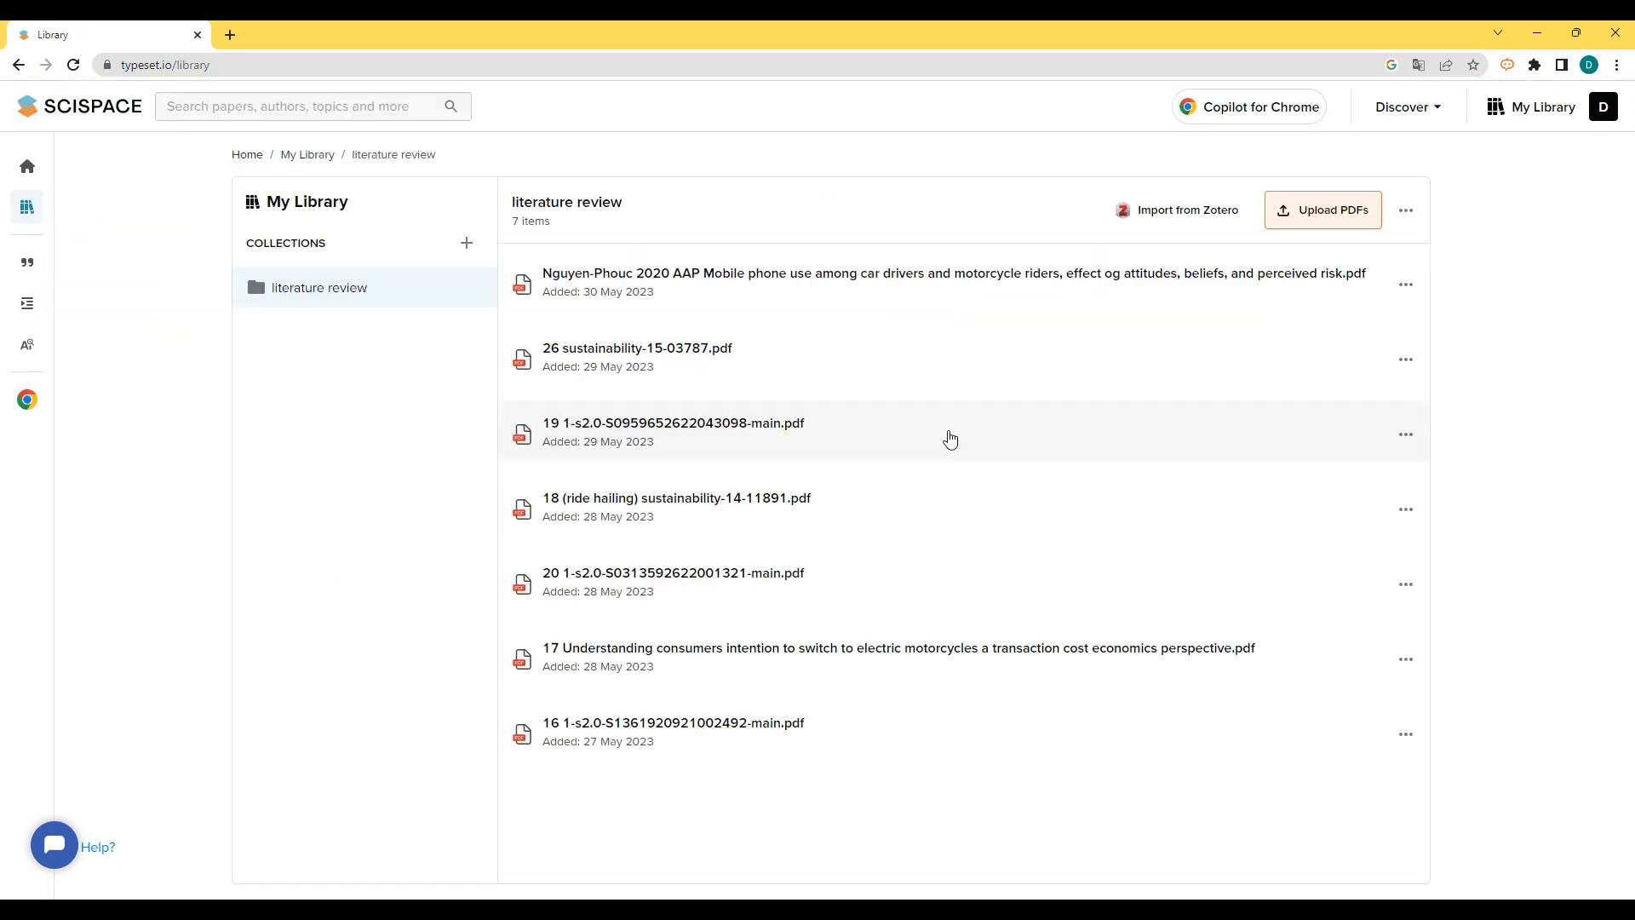
{"action": "left_click", "coordinate": [733, 283]}
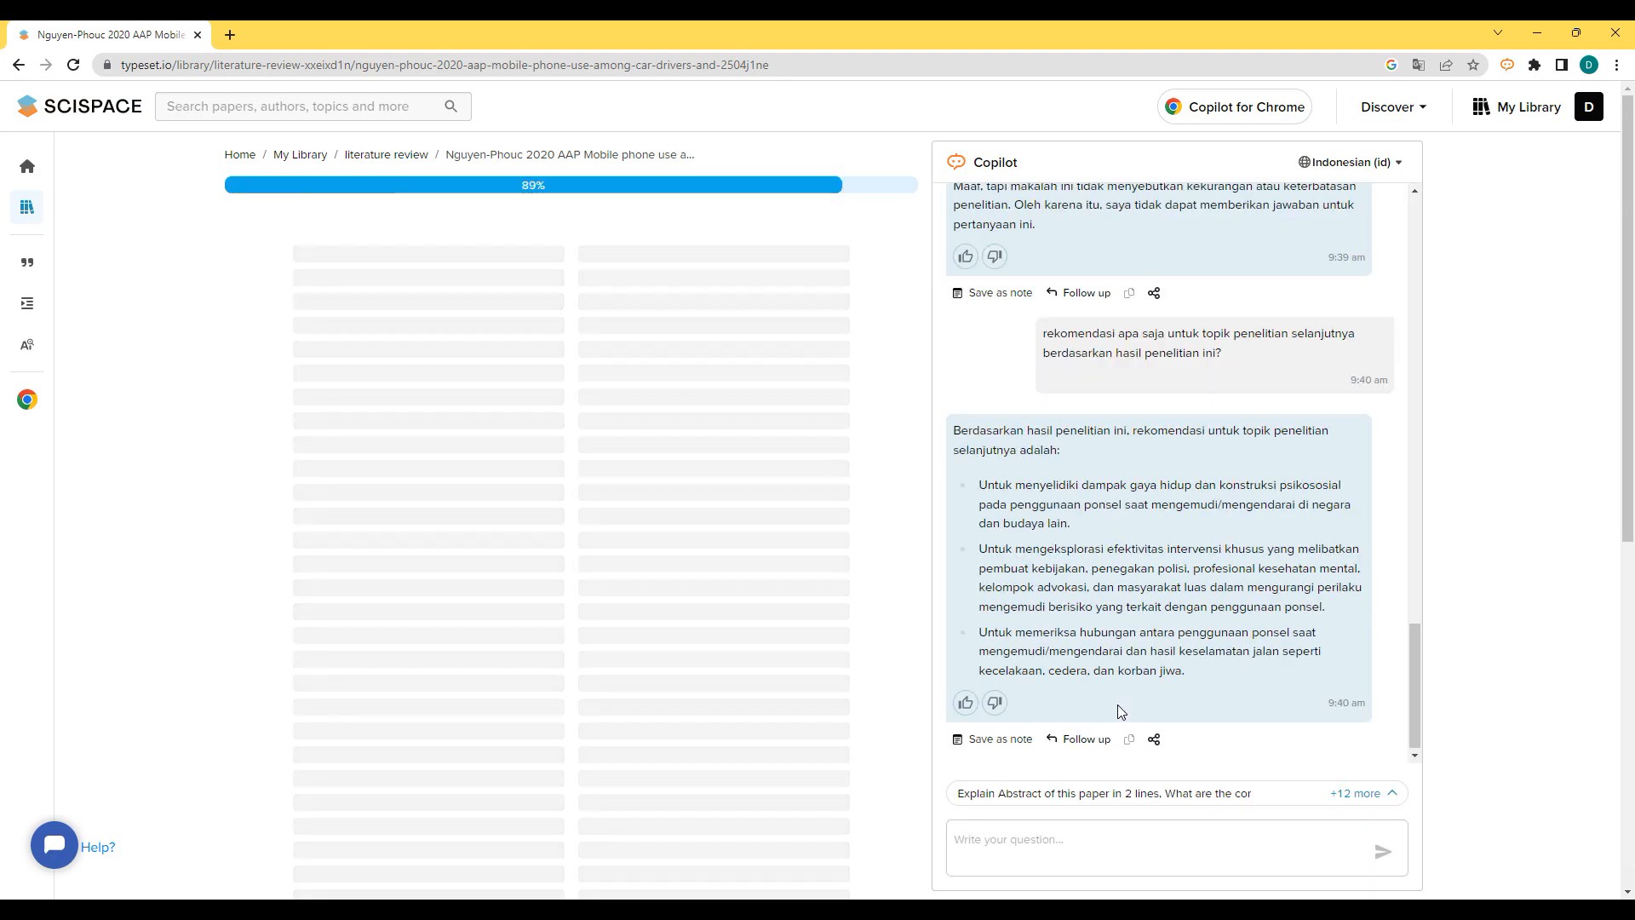
{"action": "scroll", "coordinate": [1047, 569], "scroll_direction": "up", "scroll_amount": 5}
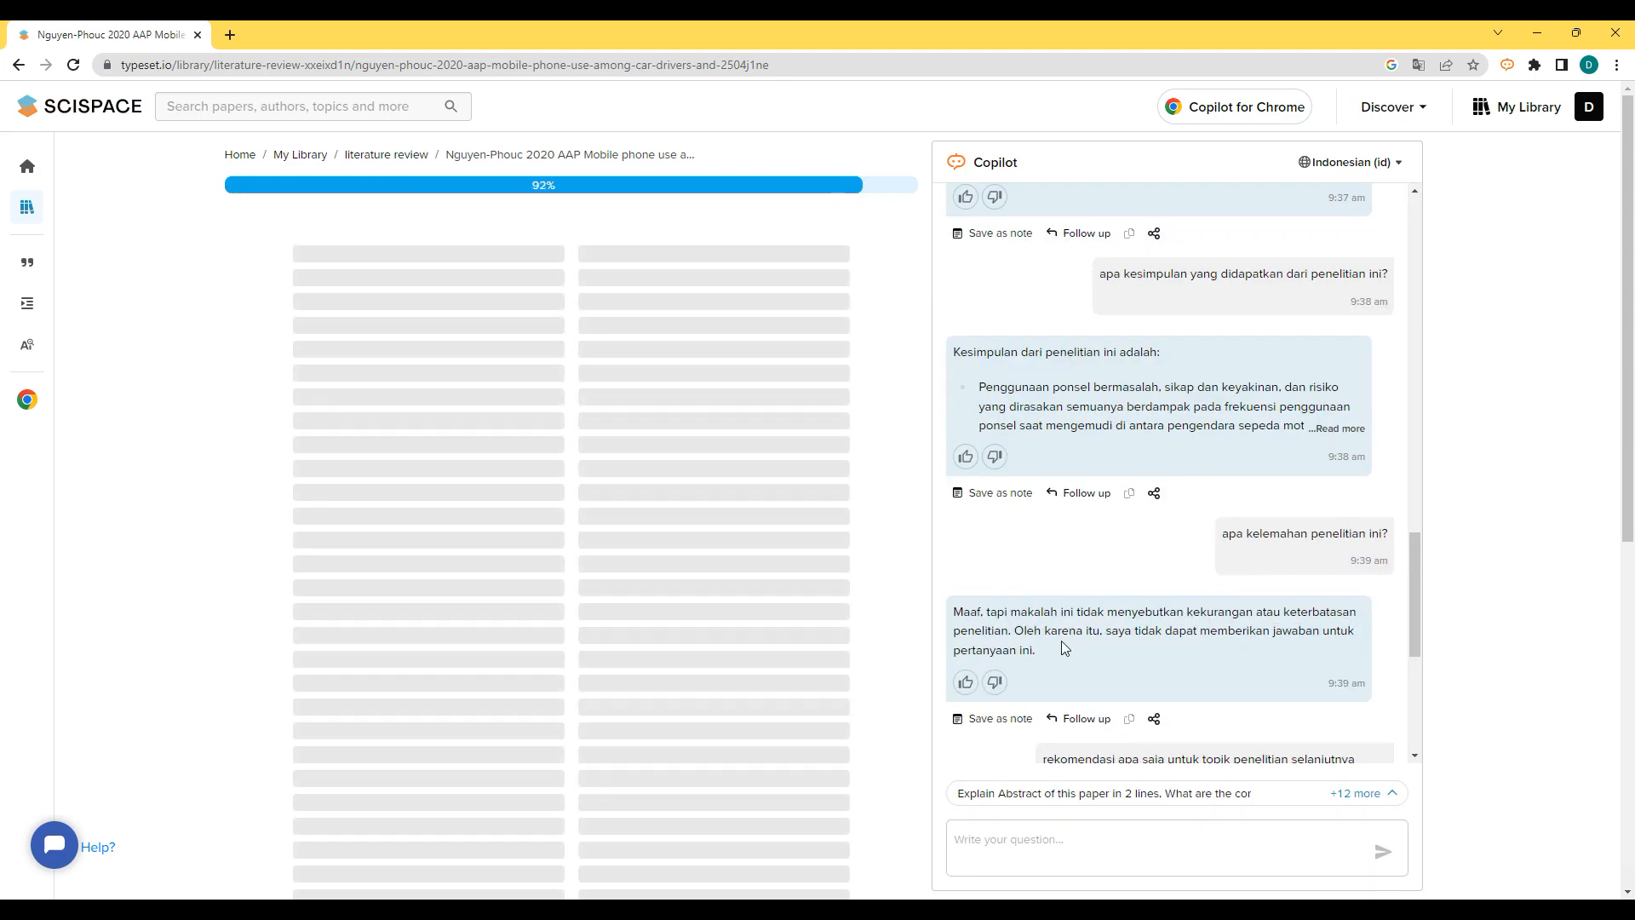
{"action": "scroll", "coordinate": [1061, 641], "scroll_direction": "up", "scroll_amount": 3}
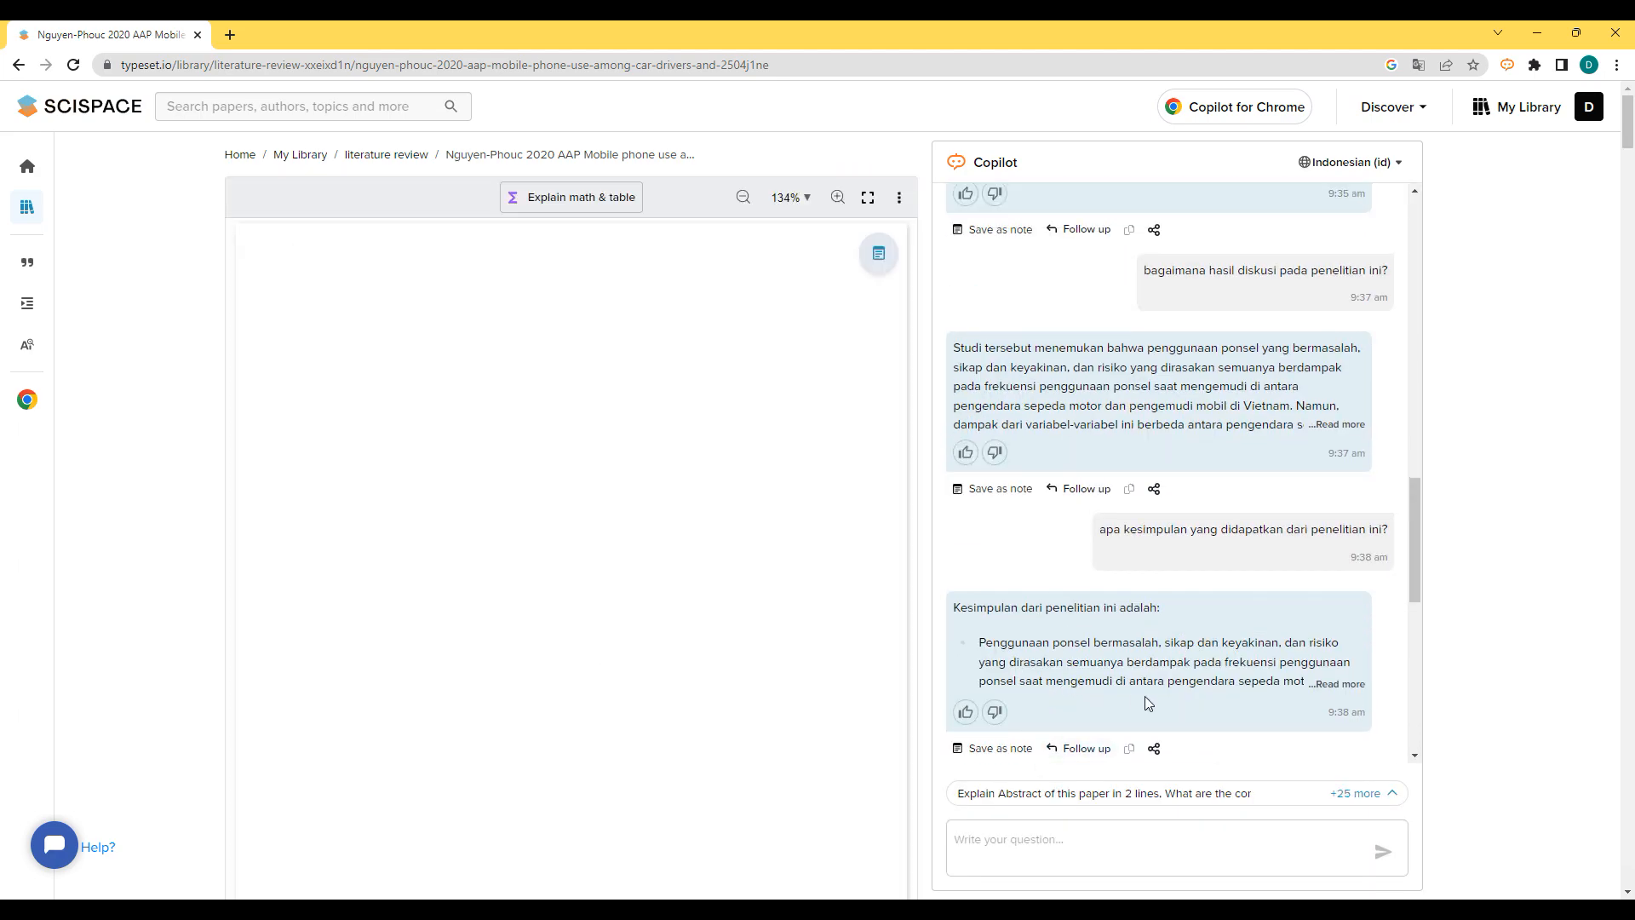
{"action": "left_click", "coordinate": [1337, 684]}
{"action": "scroll", "coordinate": [1097, 669], "scroll_direction": "down", "scroll_amount": 4}
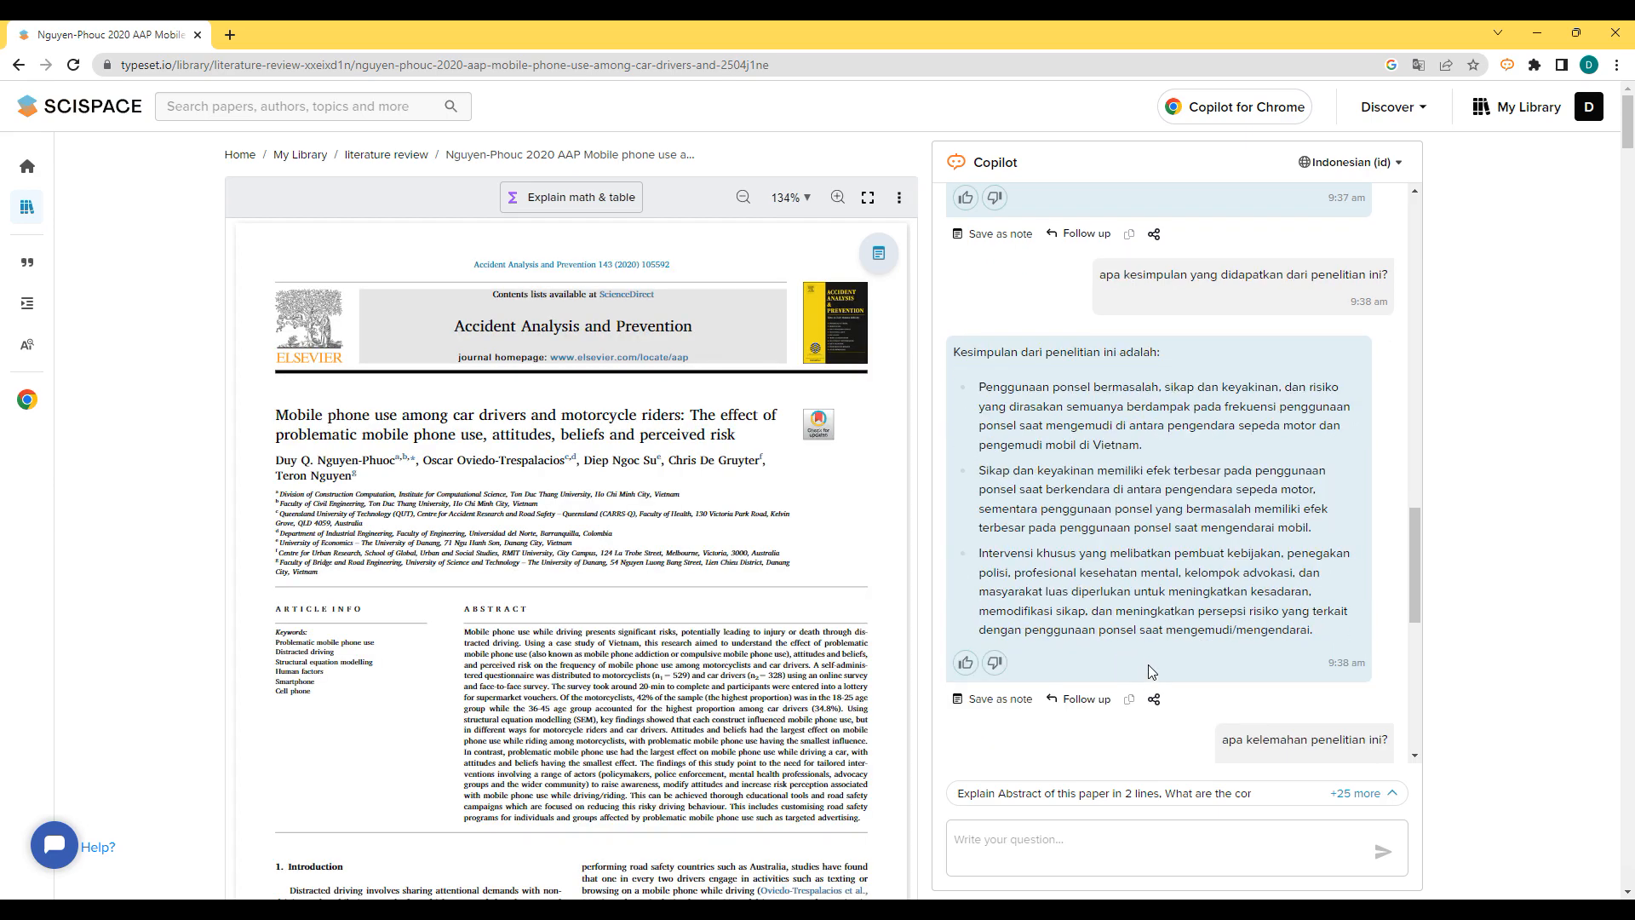
{"action": "scroll", "coordinate": [1164, 646], "scroll_direction": "up", "scroll_amount": 5}
{"action": "scroll", "coordinate": [1165, 643], "scroll_direction": "up", "scroll_amount": 1}
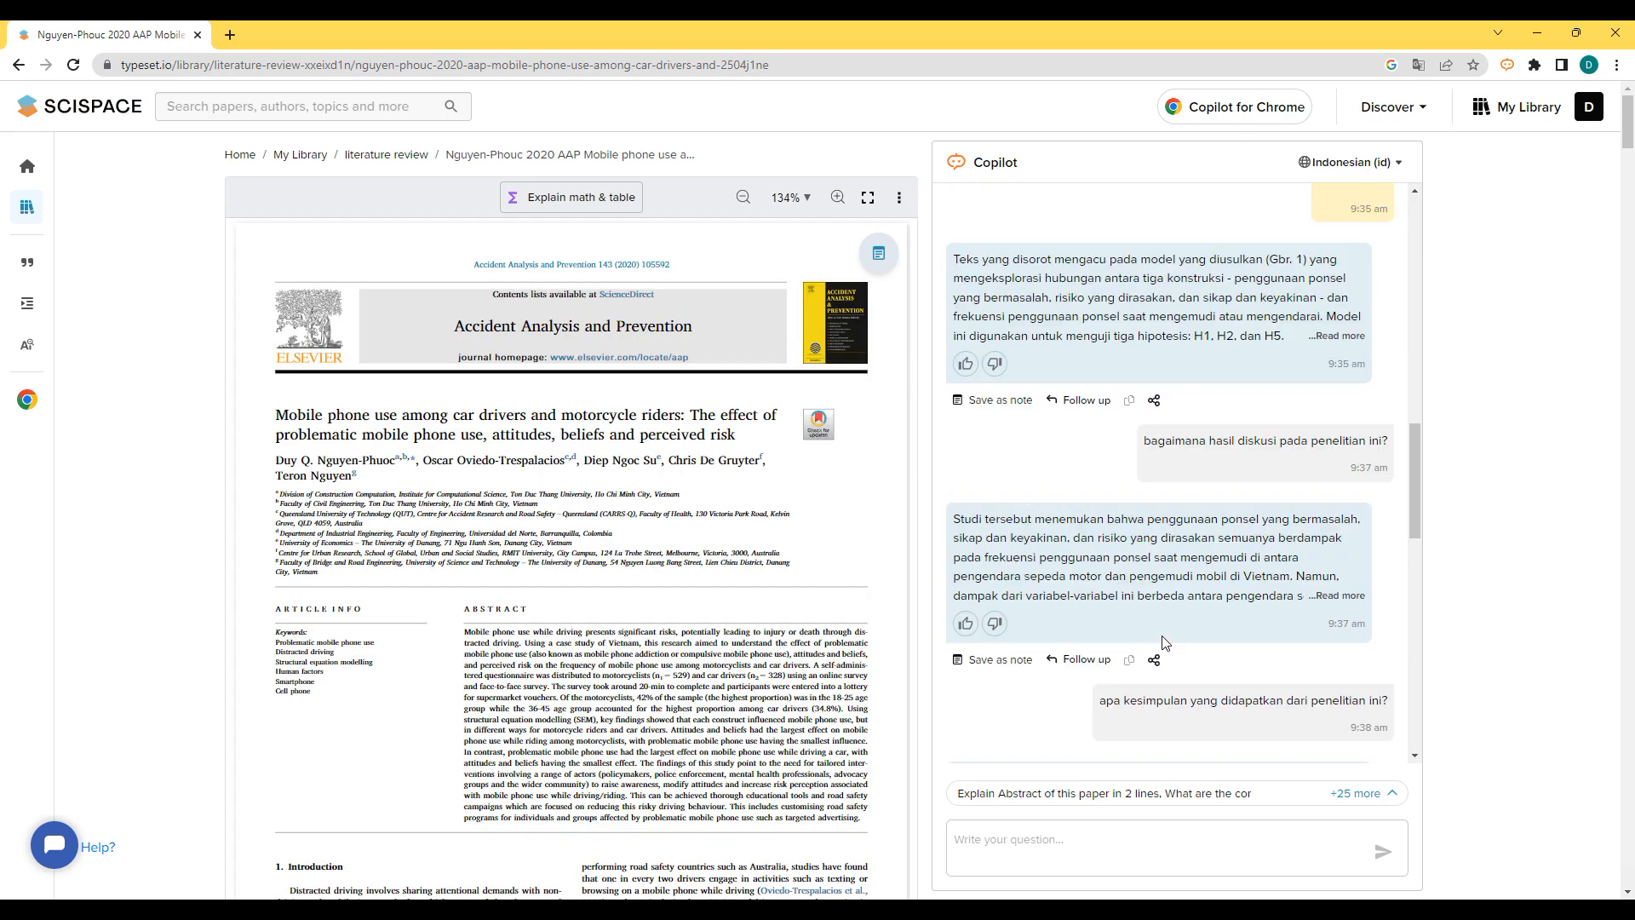
{"action": "scroll", "coordinate": [1165, 643], "scroll_direction": "down", "scroll_amount": 5}
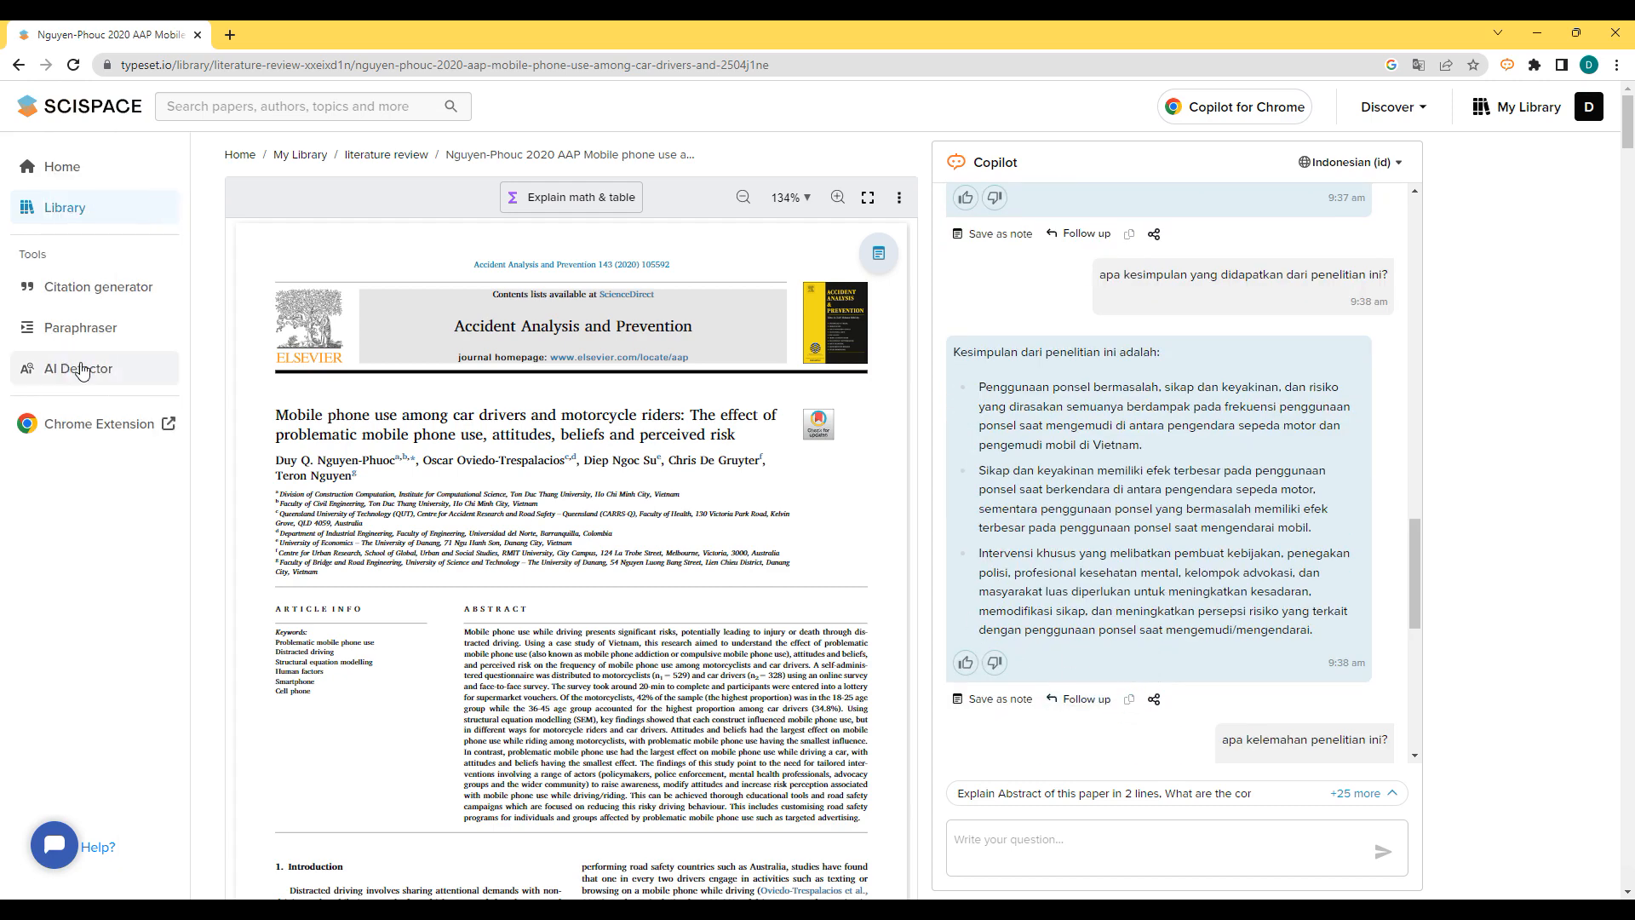
- Return to the Paraphraser and replace its input with the copied Indonesian conclusions starting "Kesimpulan dari penelitian ini adalah:"
{"action": "left_click", "coordinate": [100, 341]}
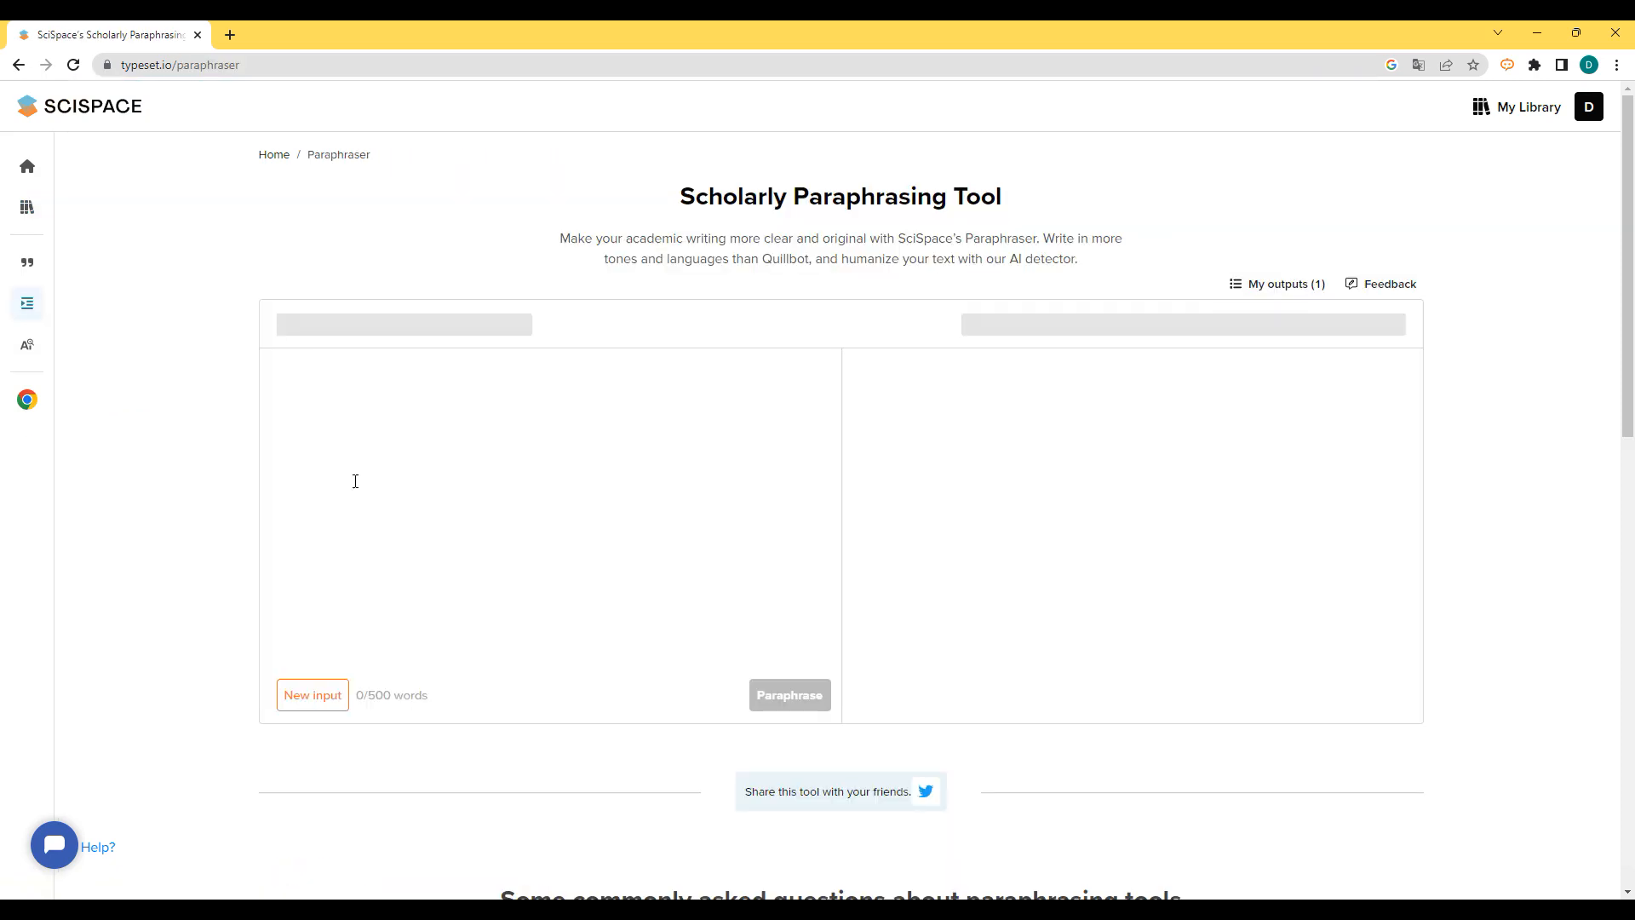
{"action": "left_click", "coordinate": [516, 494]}
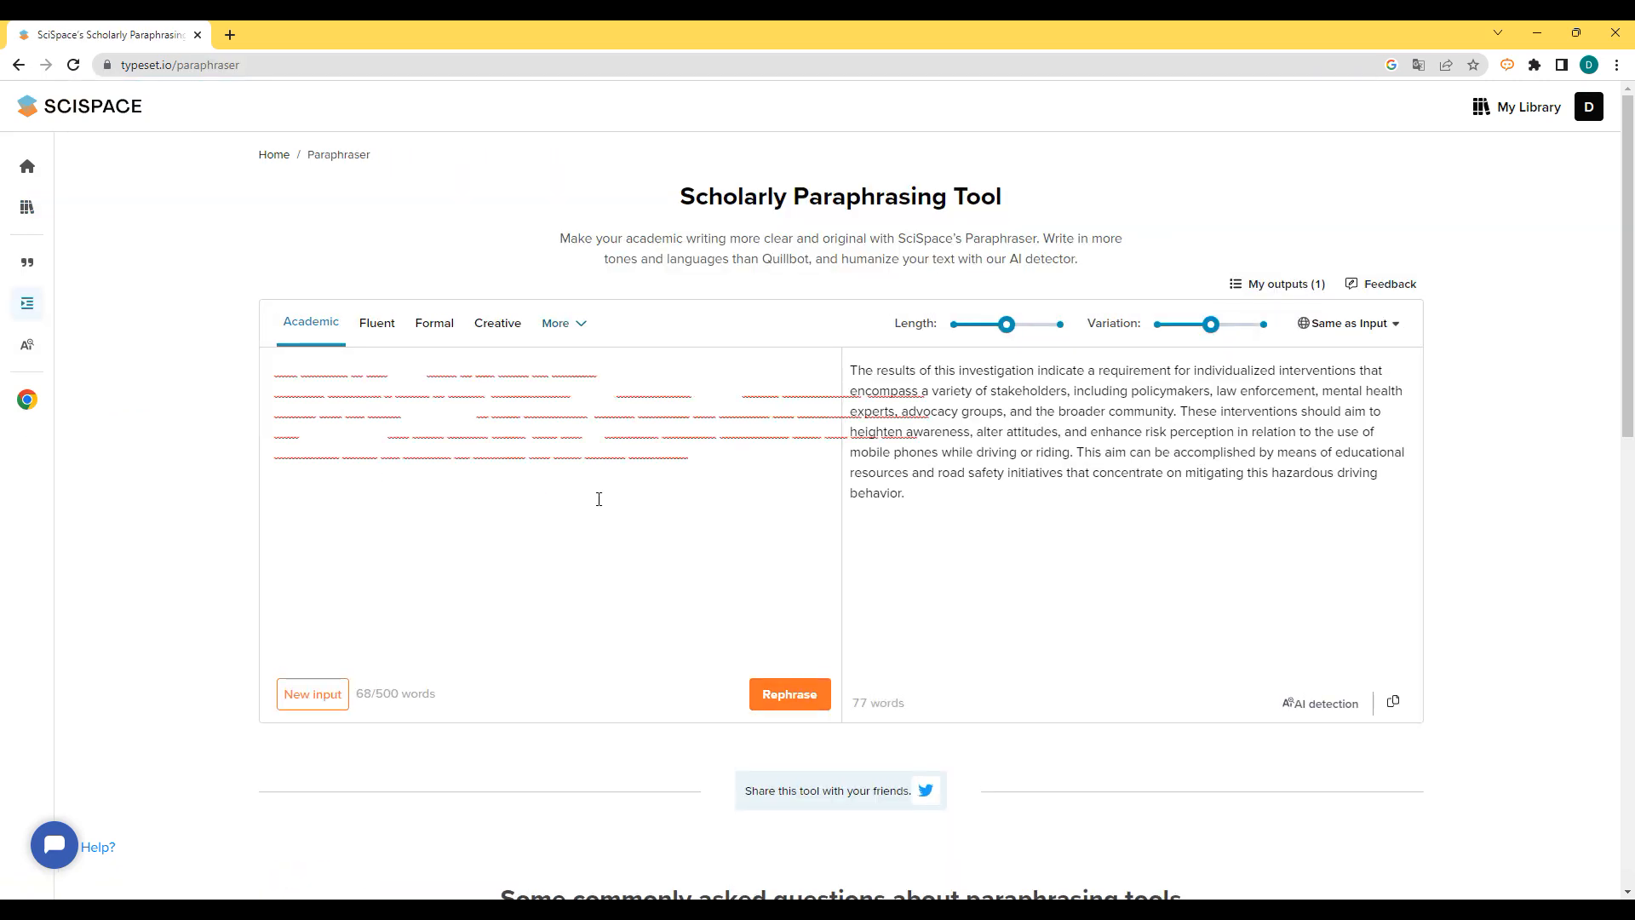
{"action": "key", "text": "ctrl+a"}
{"action": "type", "text": "Kesimpulan dari penelitian ini adalah:  - Penggunaan ponsel bermasalah, sikap dan keyakinan, dan risiko yang dirasakan semuanya berdampak pada frekuensi penggunaan ponsel saat mengemudi di antara pengendara sepeda motor dan pengemudi mobil di Vietnam. - Sikap dan keyakinan memiliki efek terbesar pada penggunaan ponsel saat berkendara di antara pengendara sepeda motor, sementara penggunaan ponsel yang bermasalah memiliki efek terbesar pada penggunaan ponsel saat mengendarai mobil. - Intervensi khusus yang melibatkan pembuat kebijakan, penegakan polisi, profesional kesehatan mental, kelompok advokasi, dan masyarakat luas diperlukan untuk meningkatkan kesadaran, memodifikasi sikap, dan meningkatkan persepsi risiko yang terkait dengan penggunaan ponsel saat mengemudi/mengendarai."}
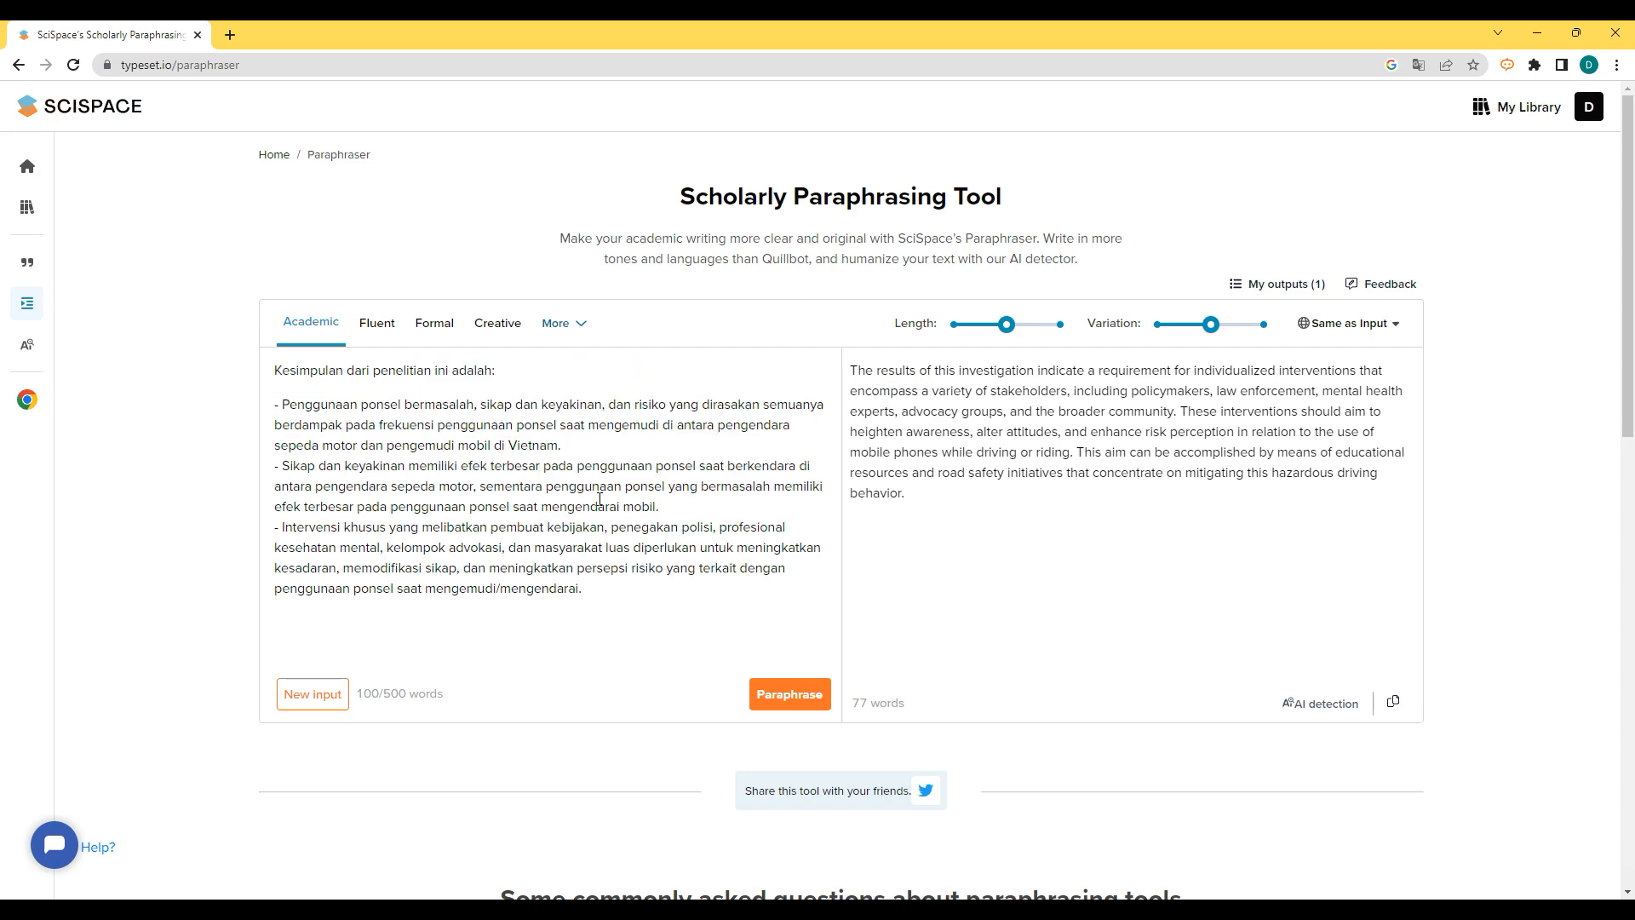
- Set the paraphrasing mode to Creative and check which additional modes are offered
{"action": "left_click", "coordinate": [498, 323]}
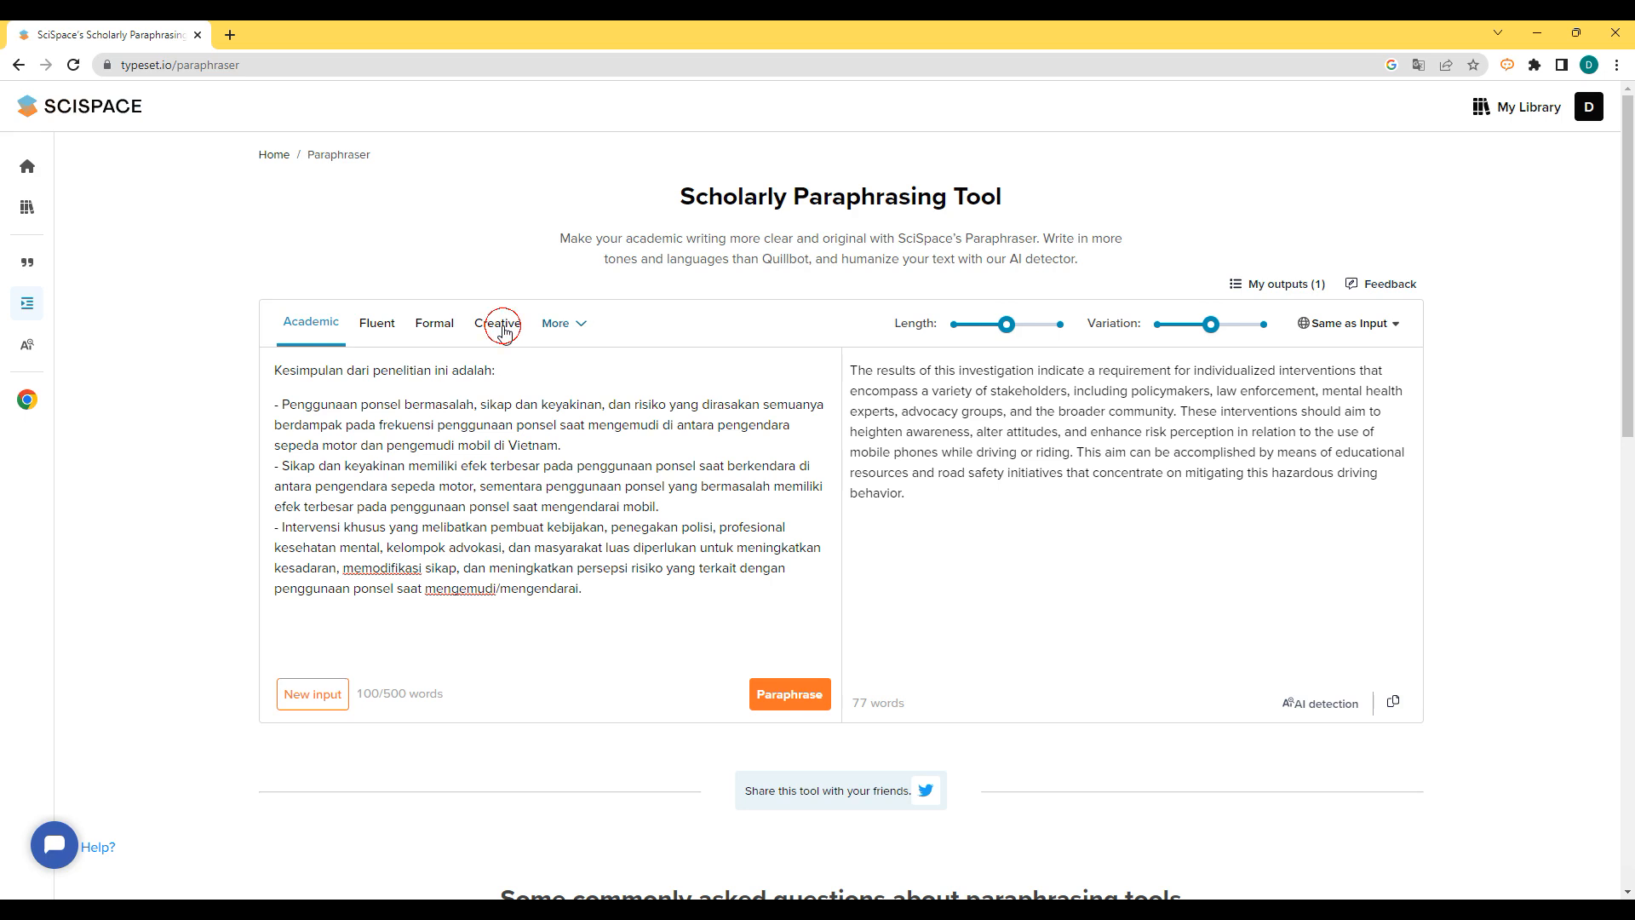
{"action": "left_click", "coordinate": [559, 329]}
{"action": "left_click", "coordinate": [630, 327]}
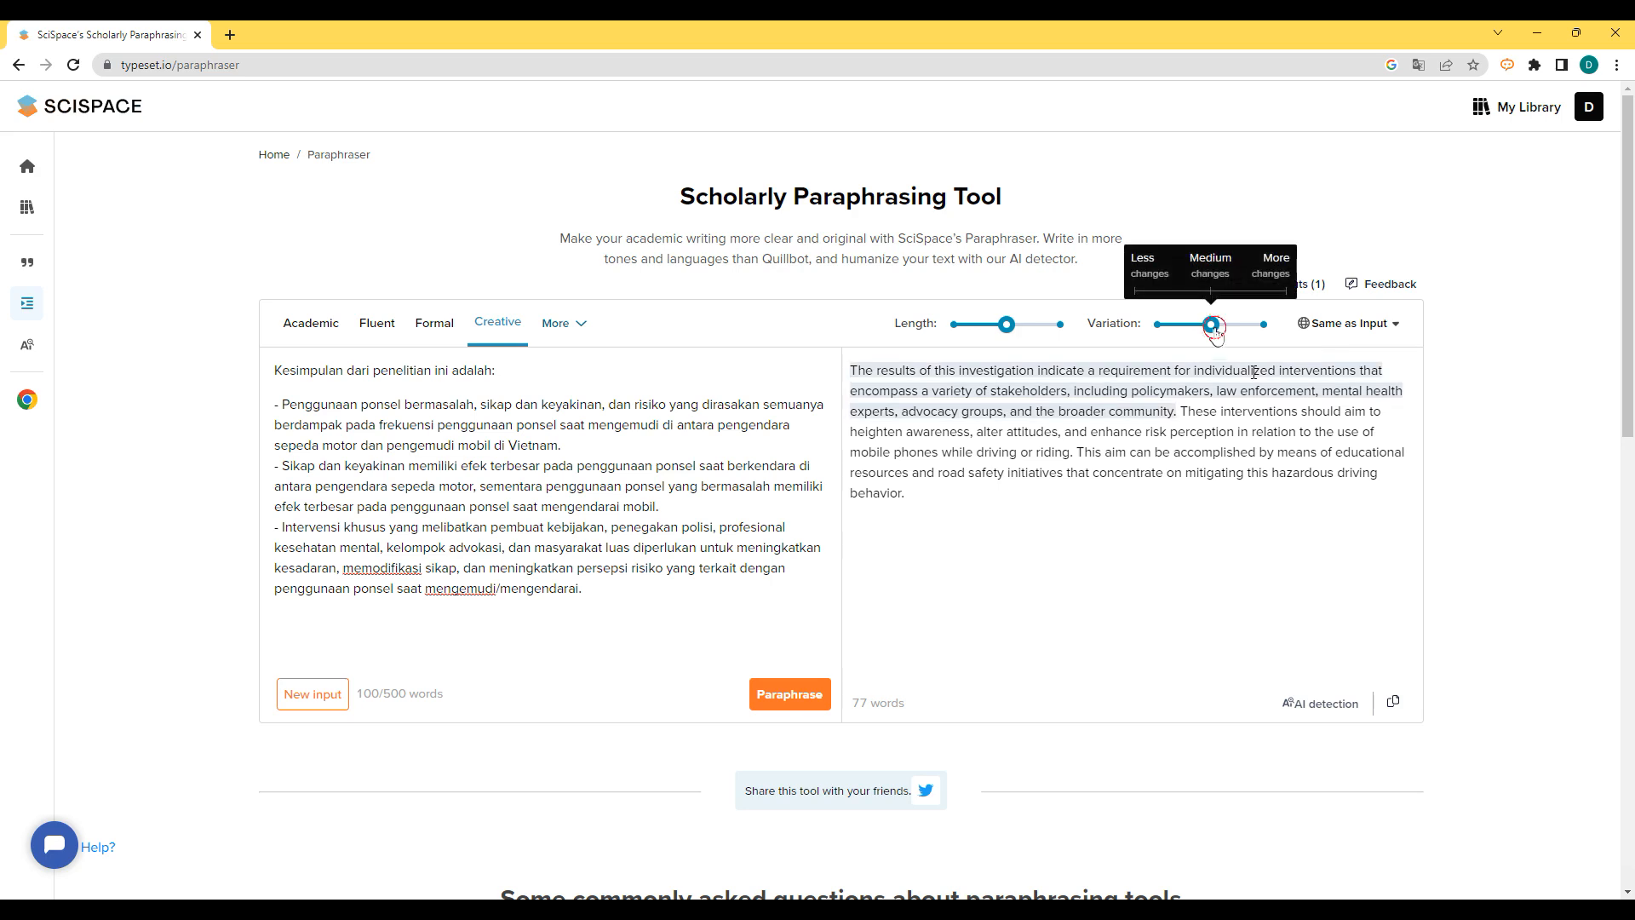
- Paraphrase the Indonesian conclusions with length set to Expand and variation set to More changes, and run AI detection on the output
{"action": "left_click", "coordinate": [1264, 325]}
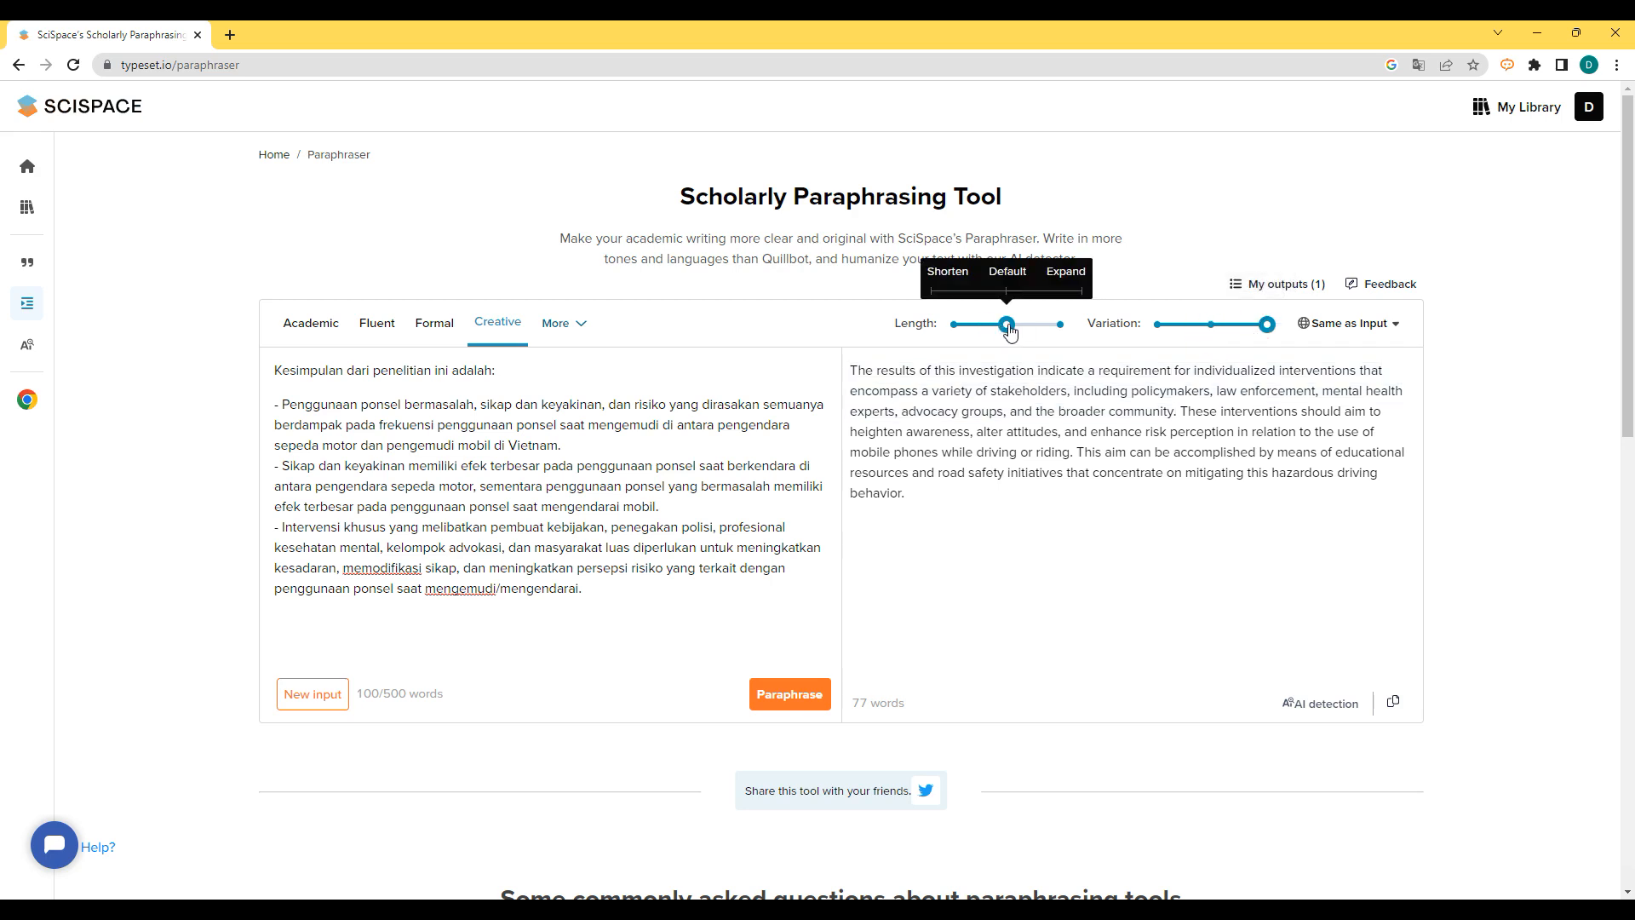
{"action": "left_click_drag", "start_coordinate": [1006, 325], "coordinate": [1061, 324]}
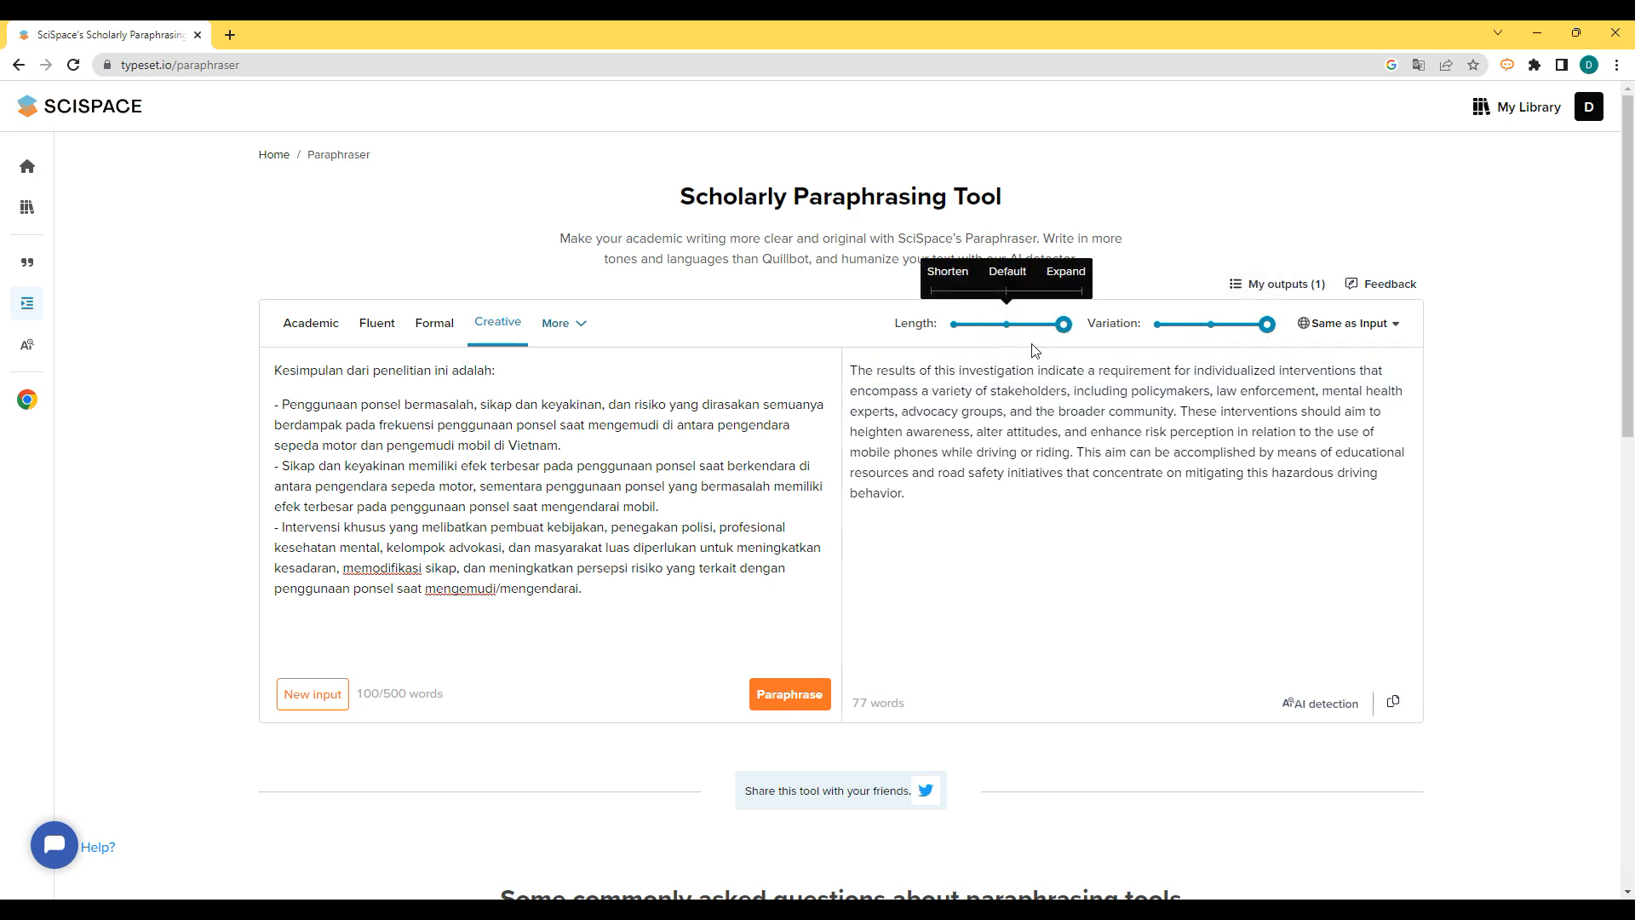
{"action": "left_click", "coordinate": [789, 696]}
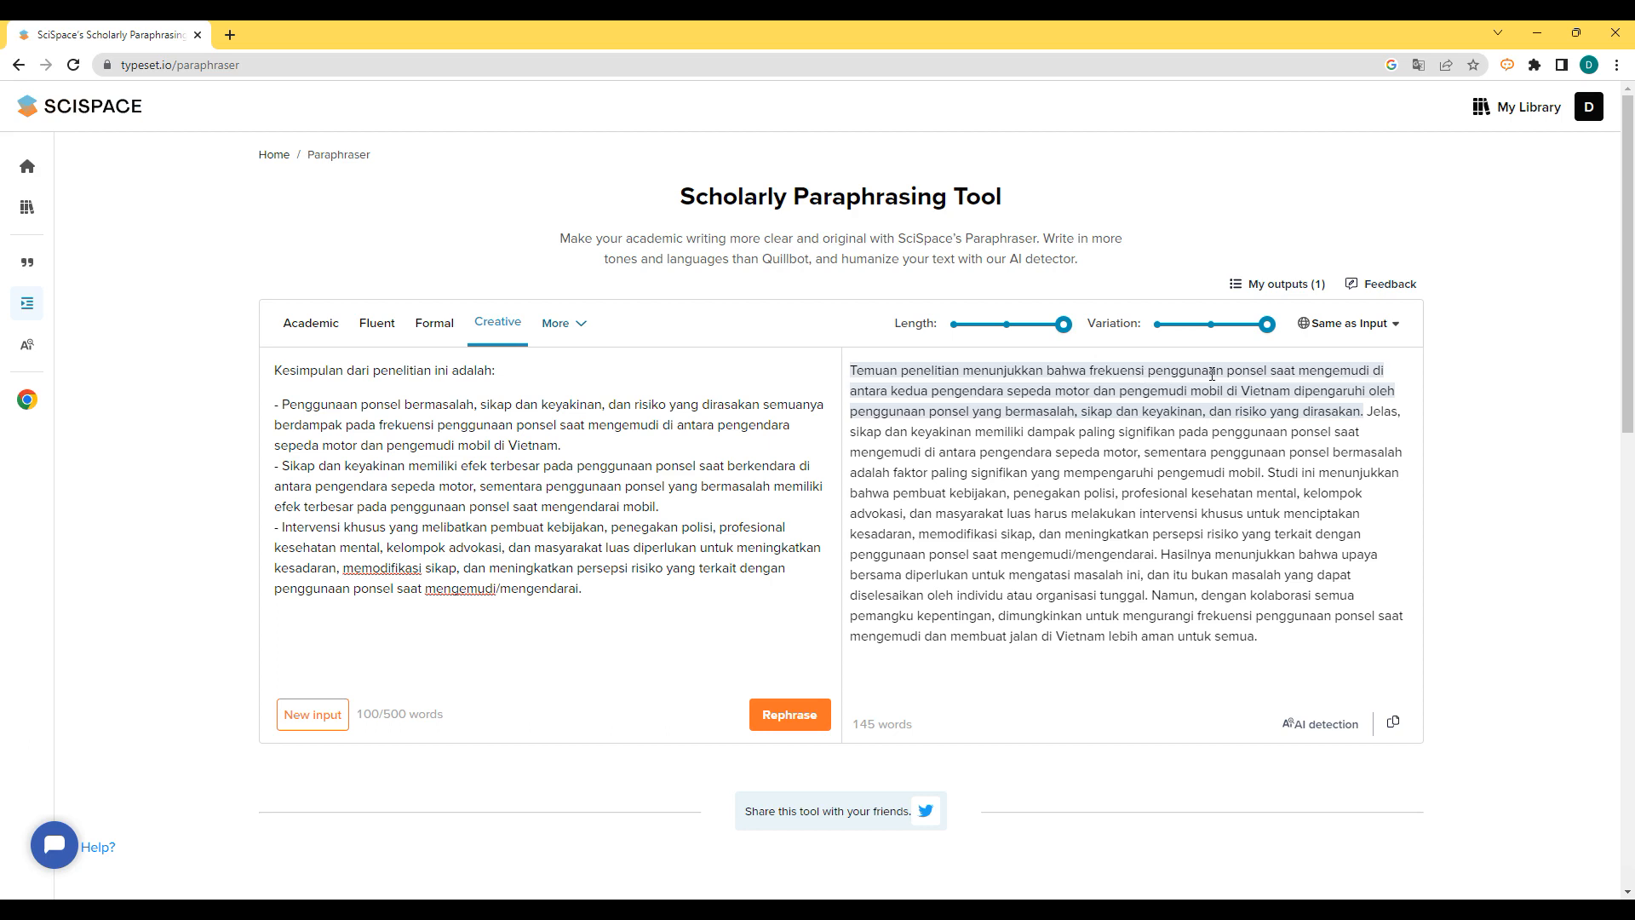
{"action": "left_click", "coordinate": [1300, 726]}
{"action": "mouse_move", "coordinate": [1263, 721]}
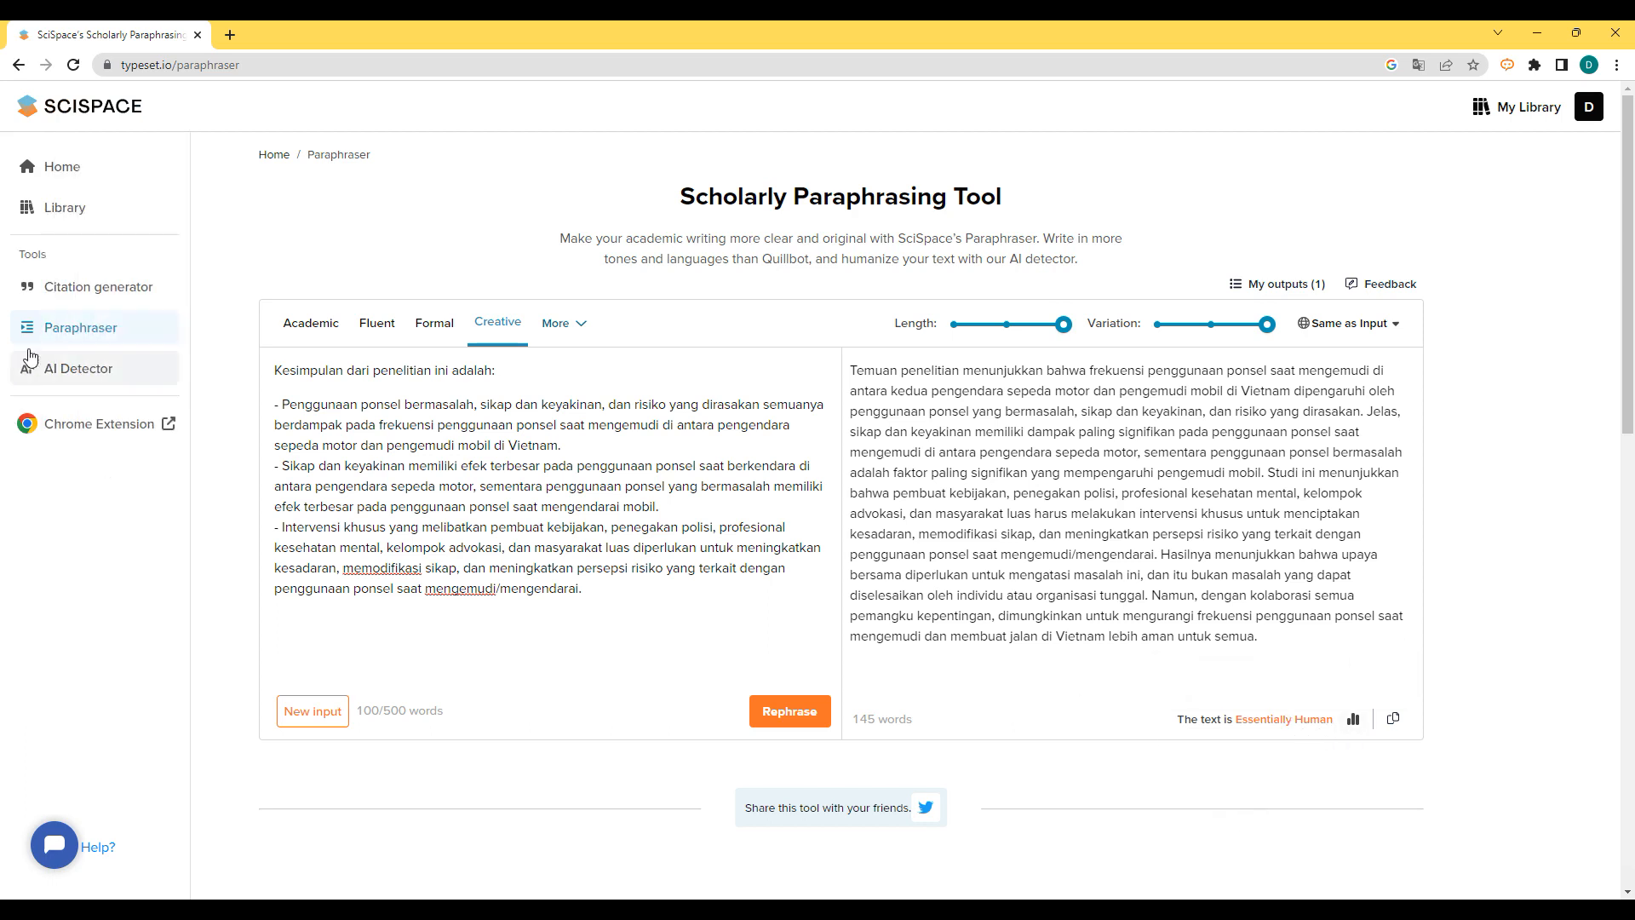
- Open the AI Detector and look over its upload area and commonly asked questions
{"action": "mouse_move", "coordinate": [32, 303]}
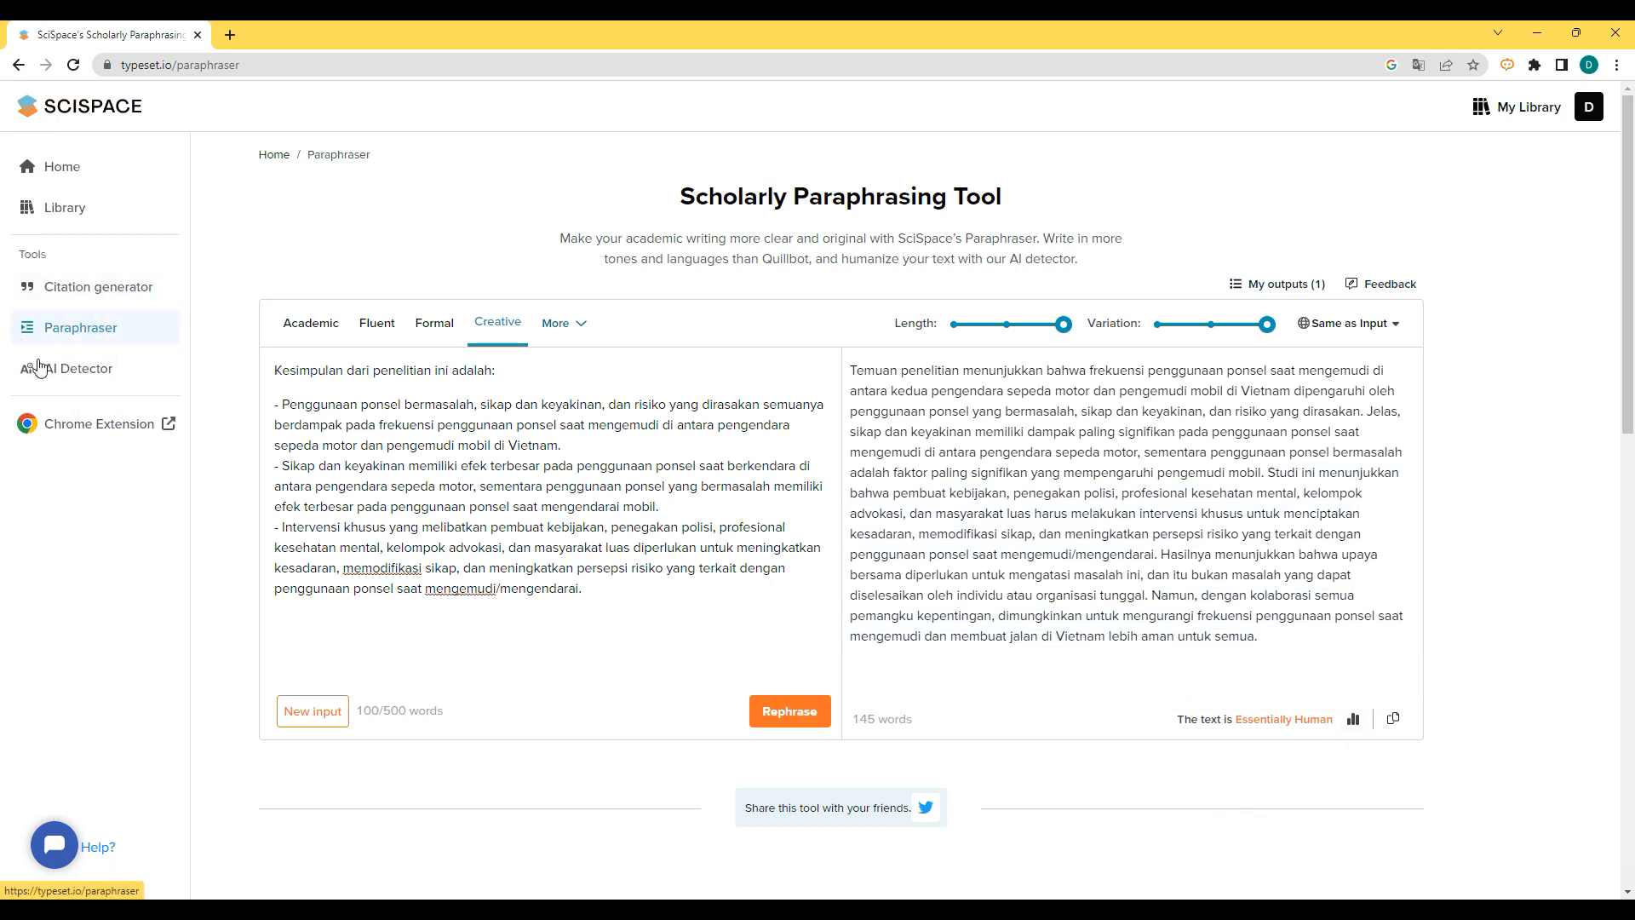
{"action": "left_click", "coordinate": [45, 369]}
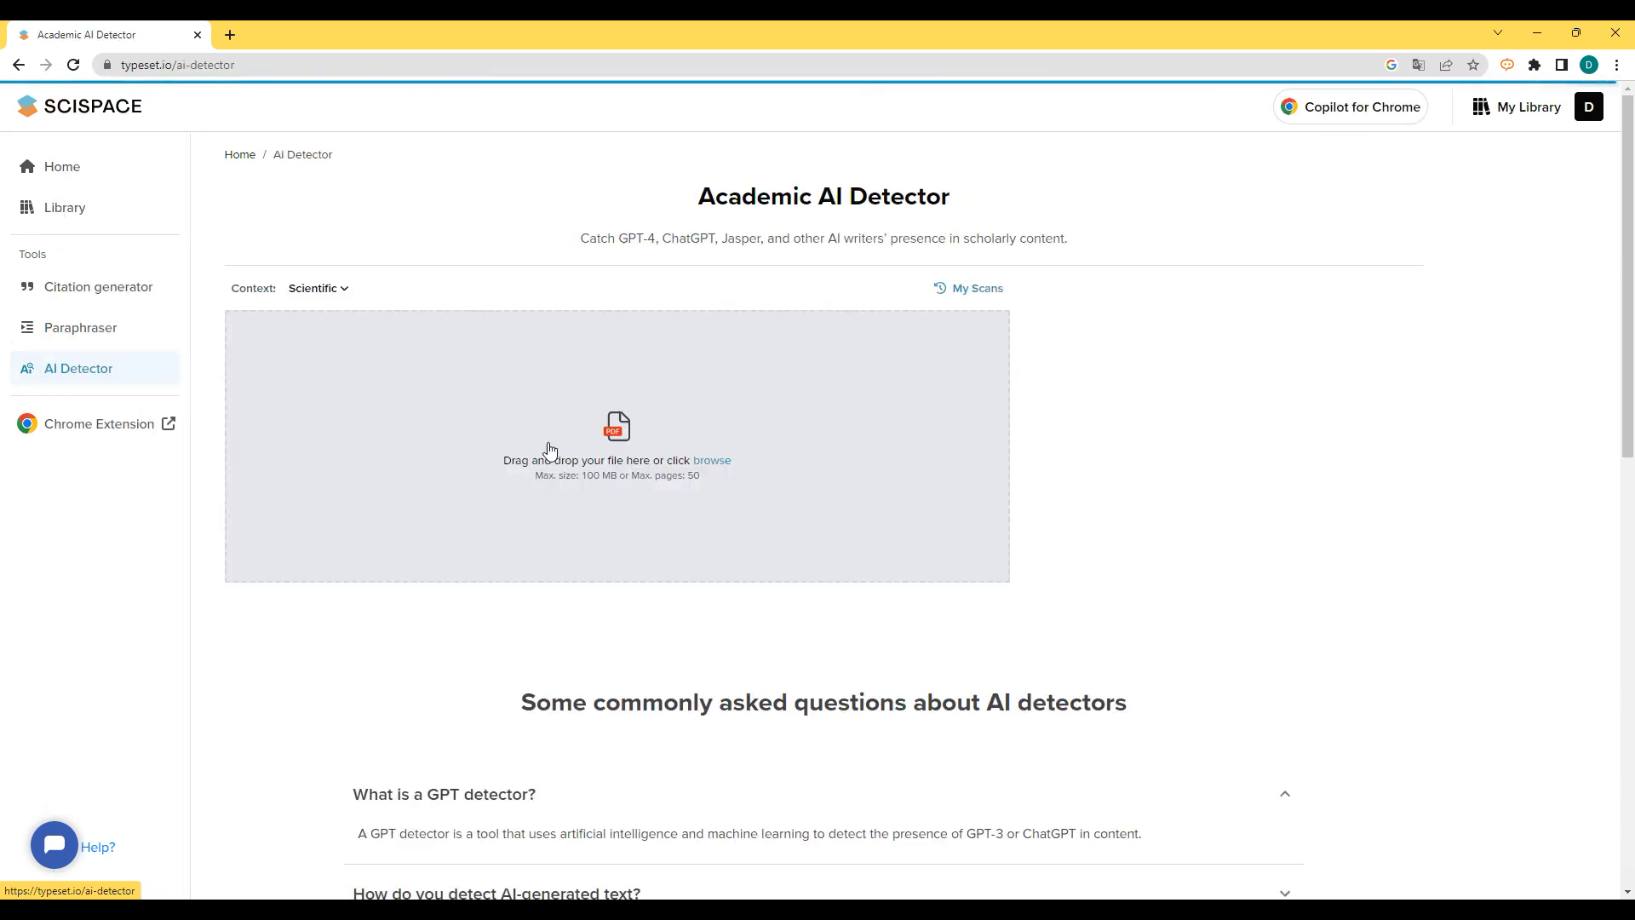
{"action": "scroll", "coordinate": [654, 481], "scroll_direction": "down", "scroll_amount": 10}
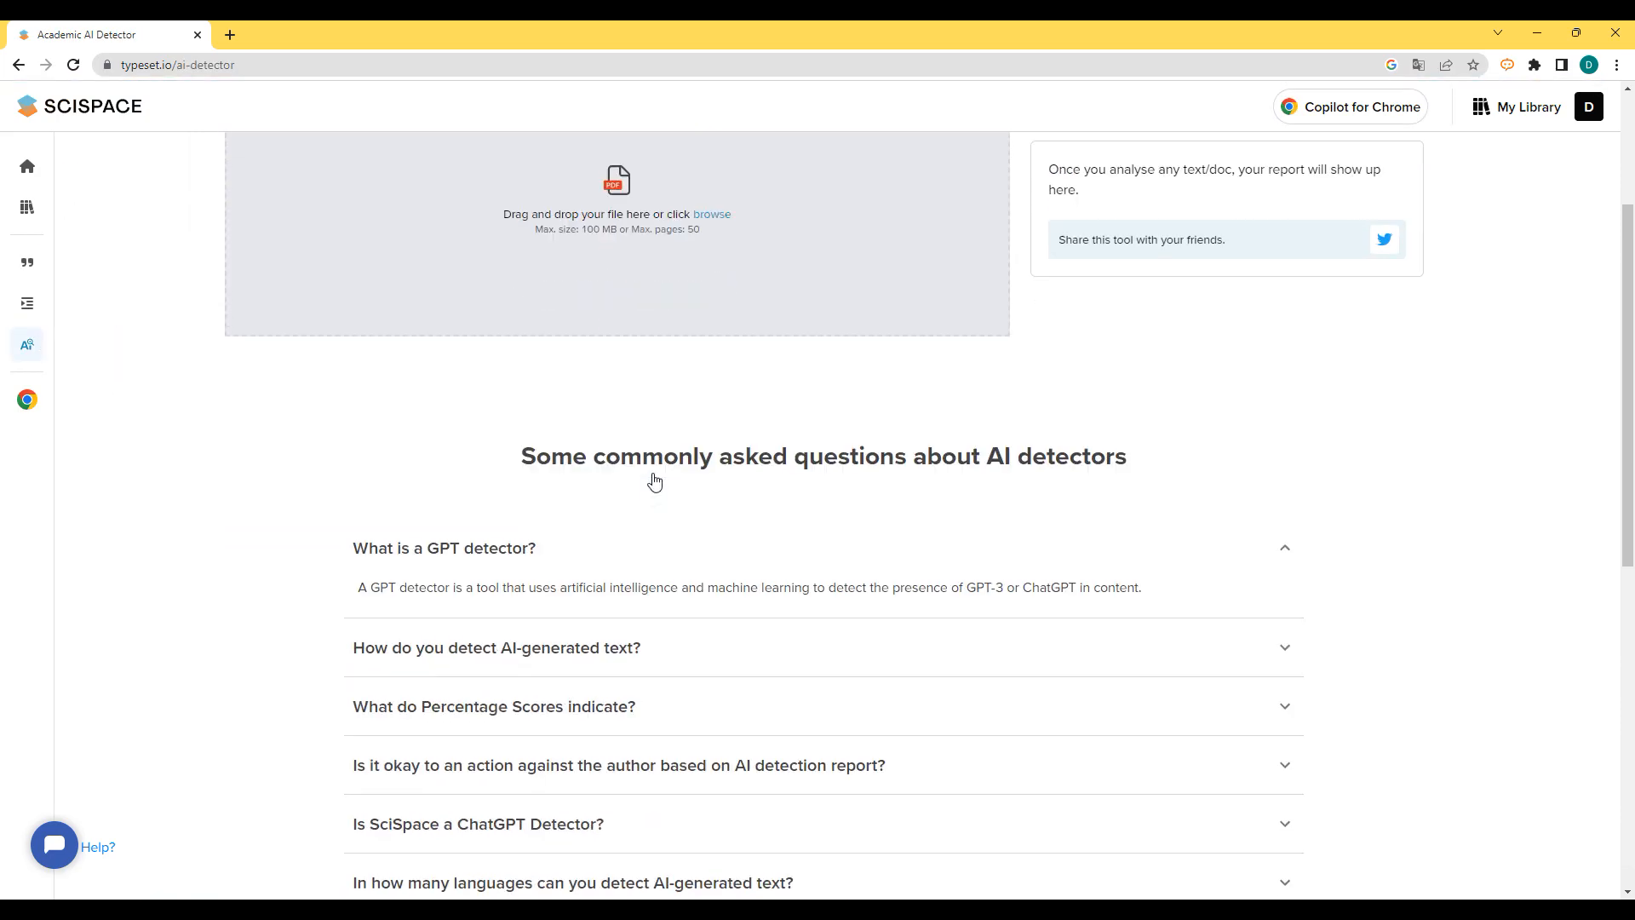
{"action": "scroll", "coordinate": [438, 477], "scroll_direction": "up", "scroll_amount": 10}
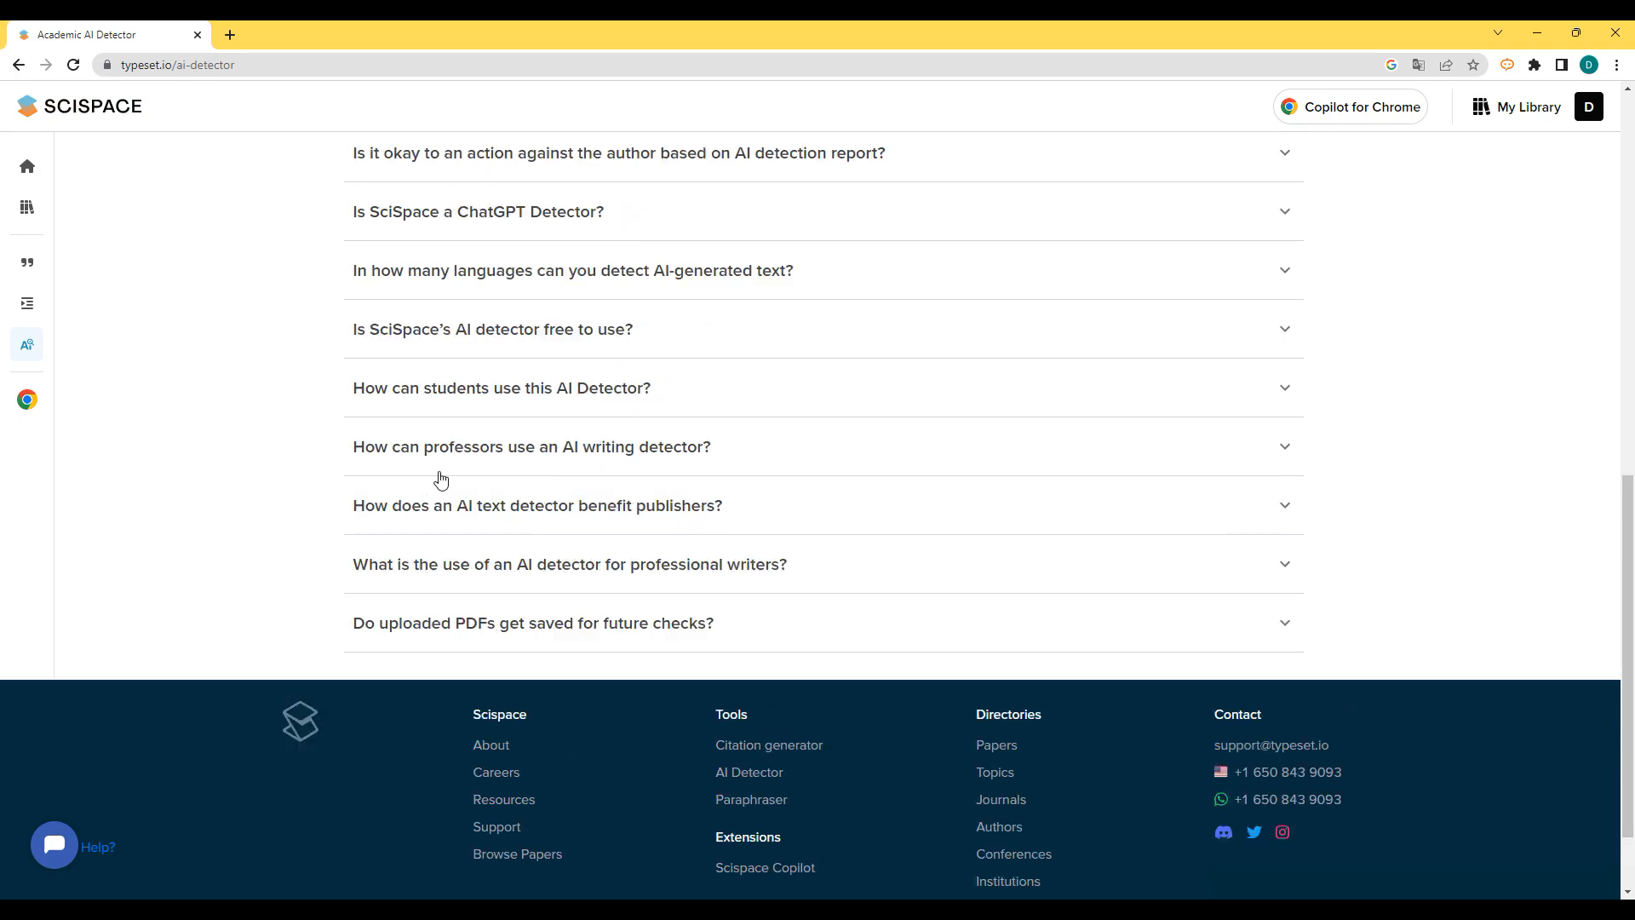
- Reopen the mobile phone use paper from the literature review collection and look through its pages alongside the Copilot conversation
{"action": "left_click", "coordinate": [77, 207]}
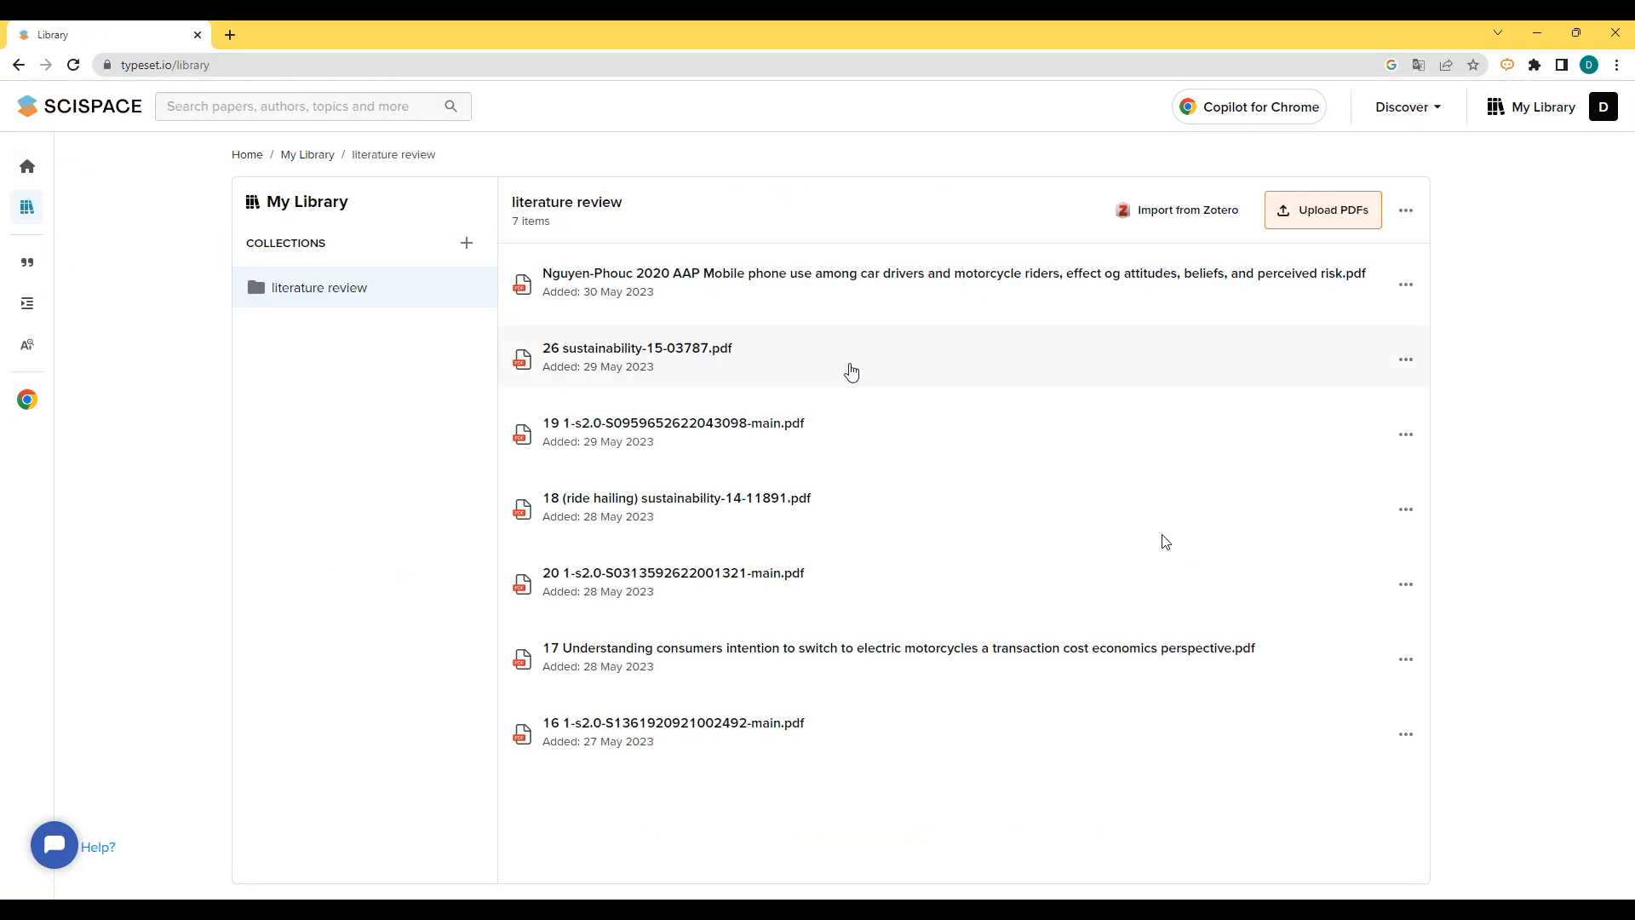
{"action": "left_click", "coordinate": [766, 300]}
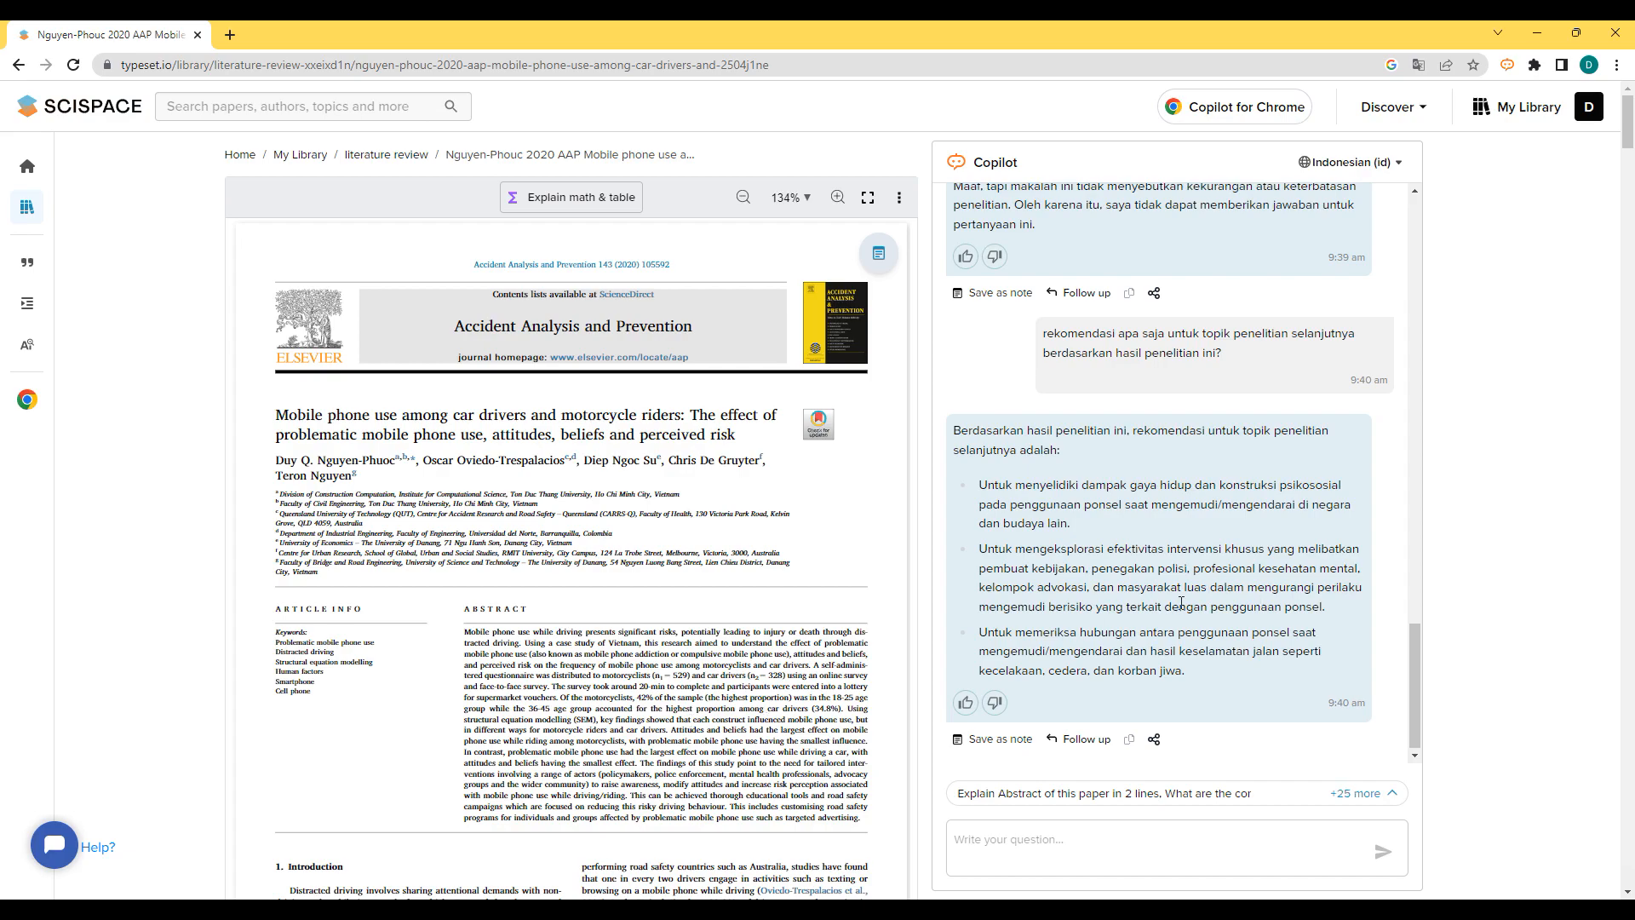
{"action": "scroll", "coordinate": [408, 582], "scroll_direction": "down", "scroll_amount": 20}
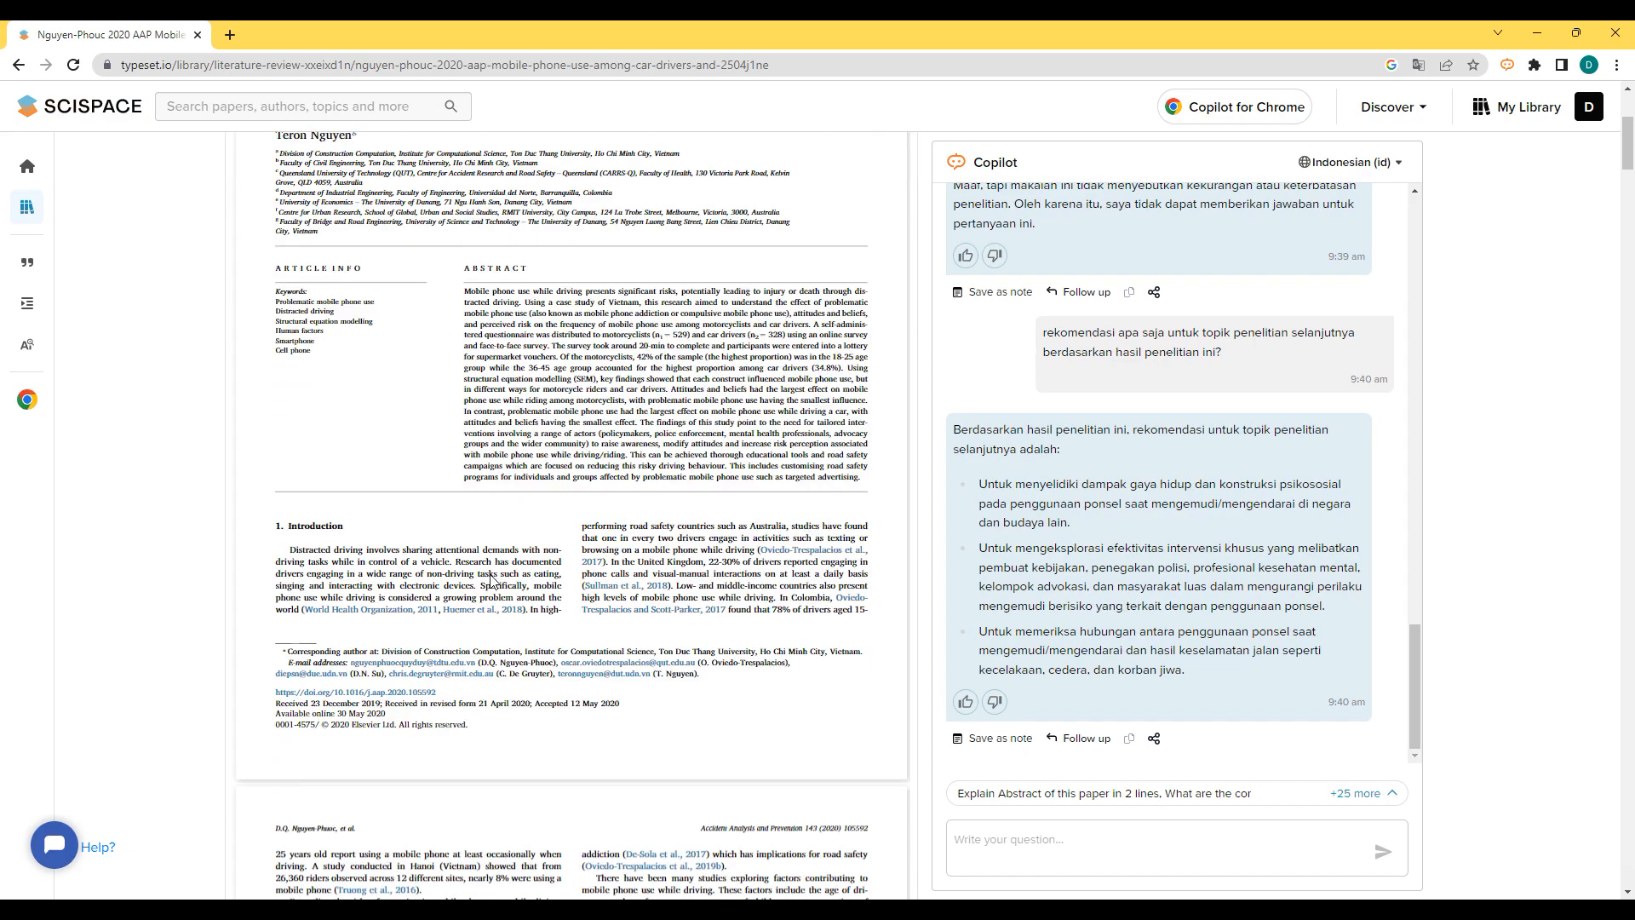
{"action": "scroll", "coordinate": [489, 583], "scroll_direction": "down", "scroll_amount": 20}
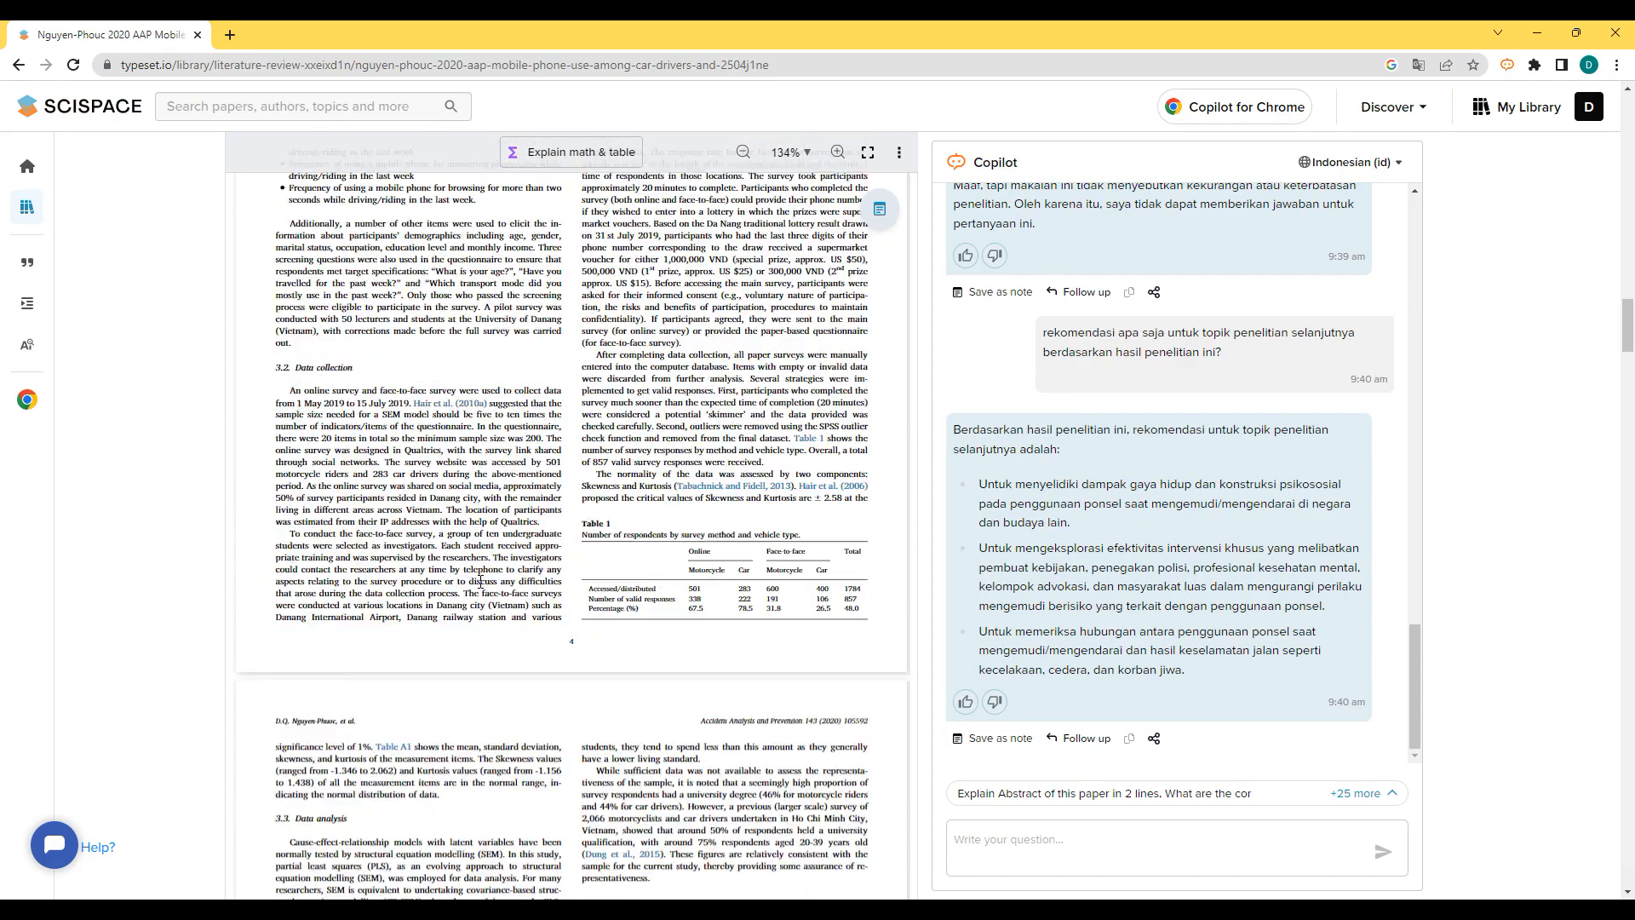
{"action": "scroll", "coordinate": [477, 587], "scroll_direction": "down", "scroll_amount": 20}
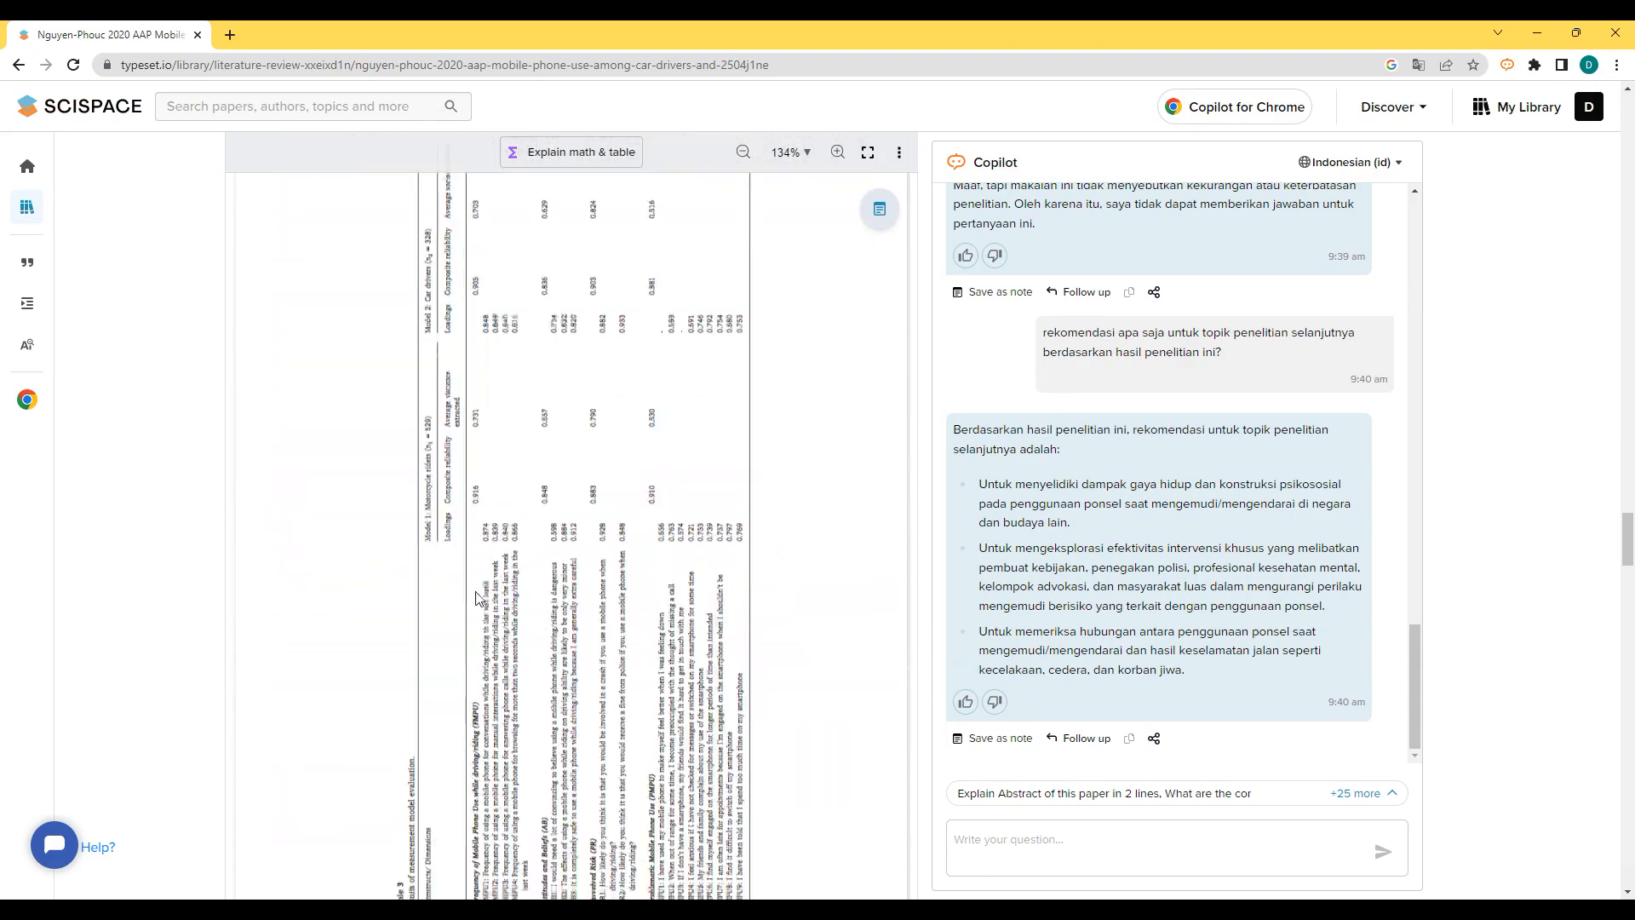
{"action": "scroll", "coordinate": [1033, 590], "scroll_direction": "up", "scroll_amount": 15}
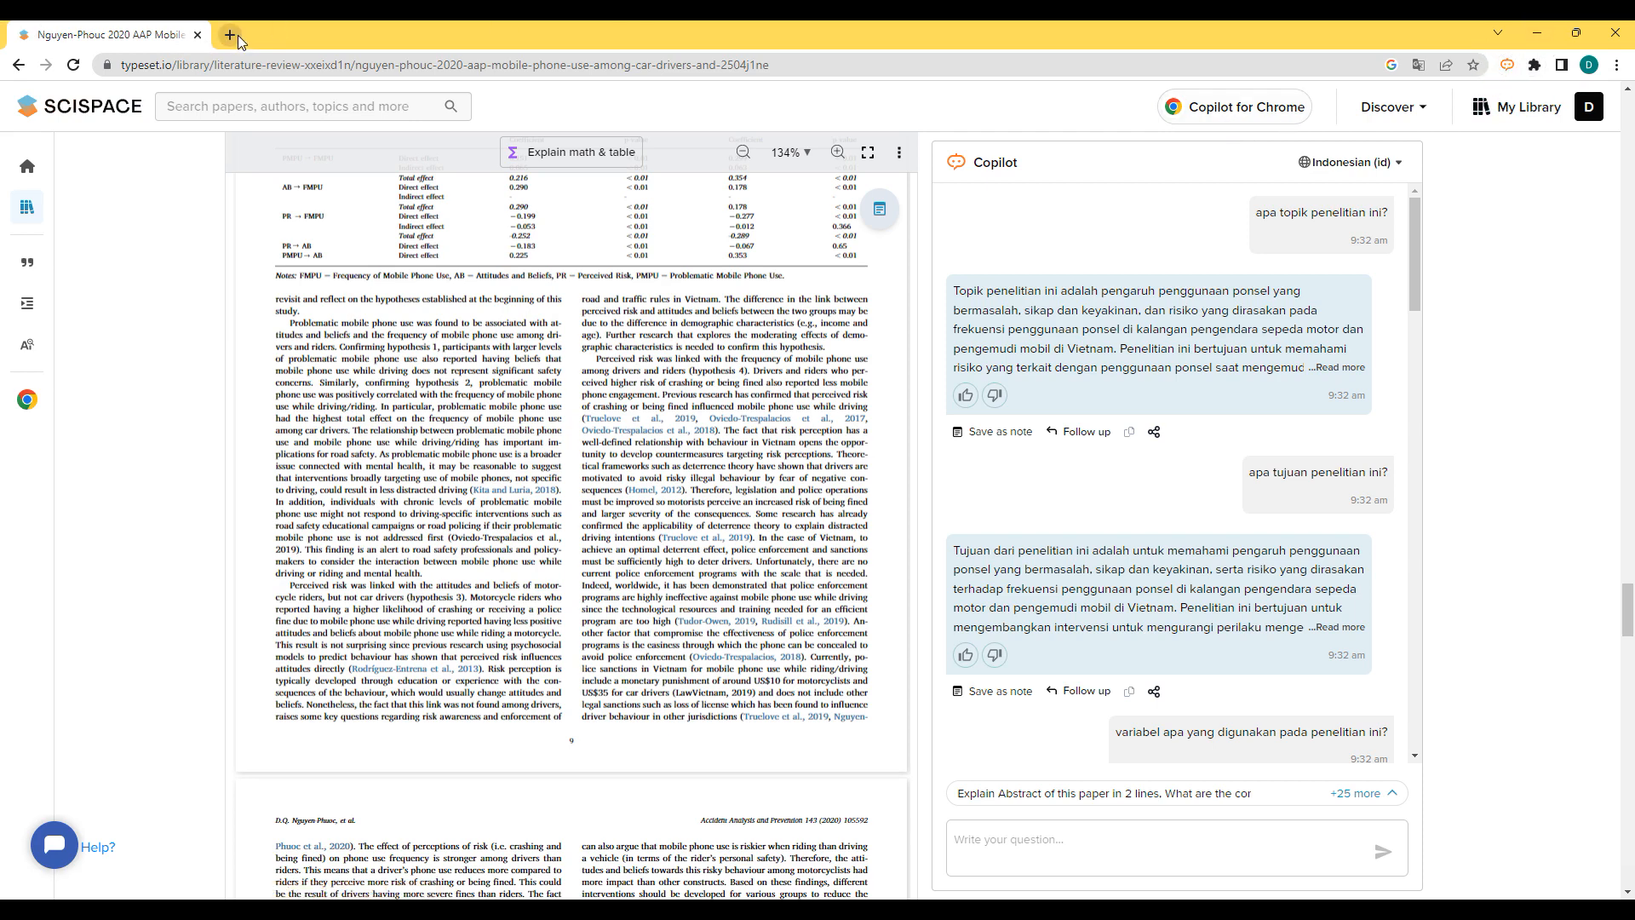
{"action": "scroll", "coordinate": [534, 423], "scroll_direction": "up", "scroll_amount": 15}
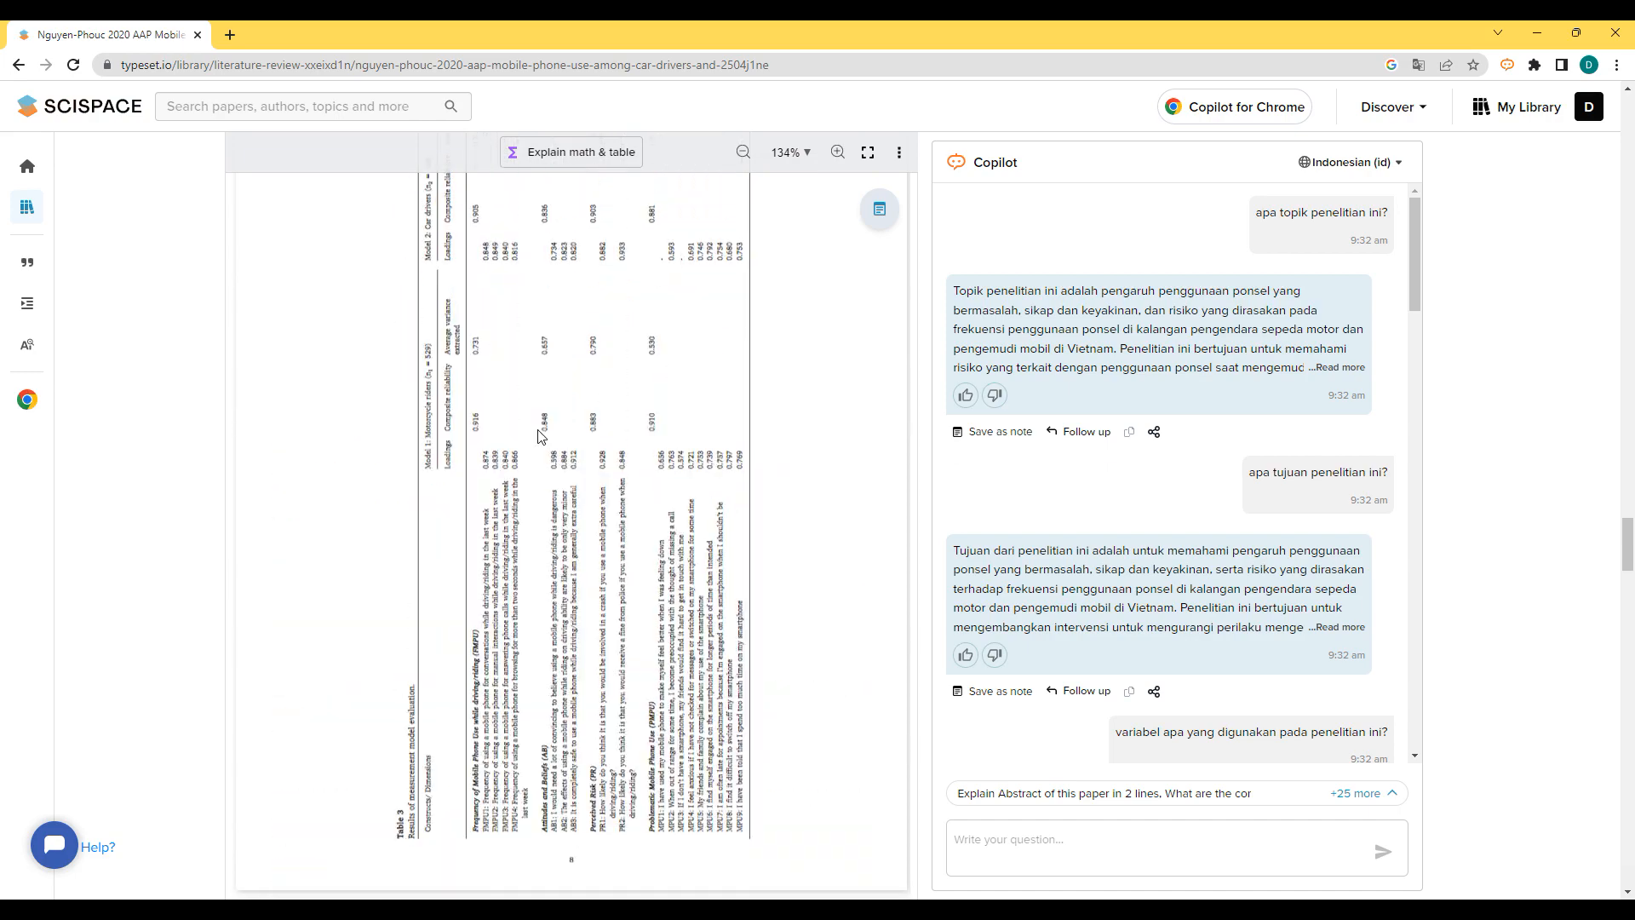
- Open the local PDF of the mobile phone use paper in the browser, close the empty tab and look through its pages
{"action": "left_click", "coordinate": [230, 35]}
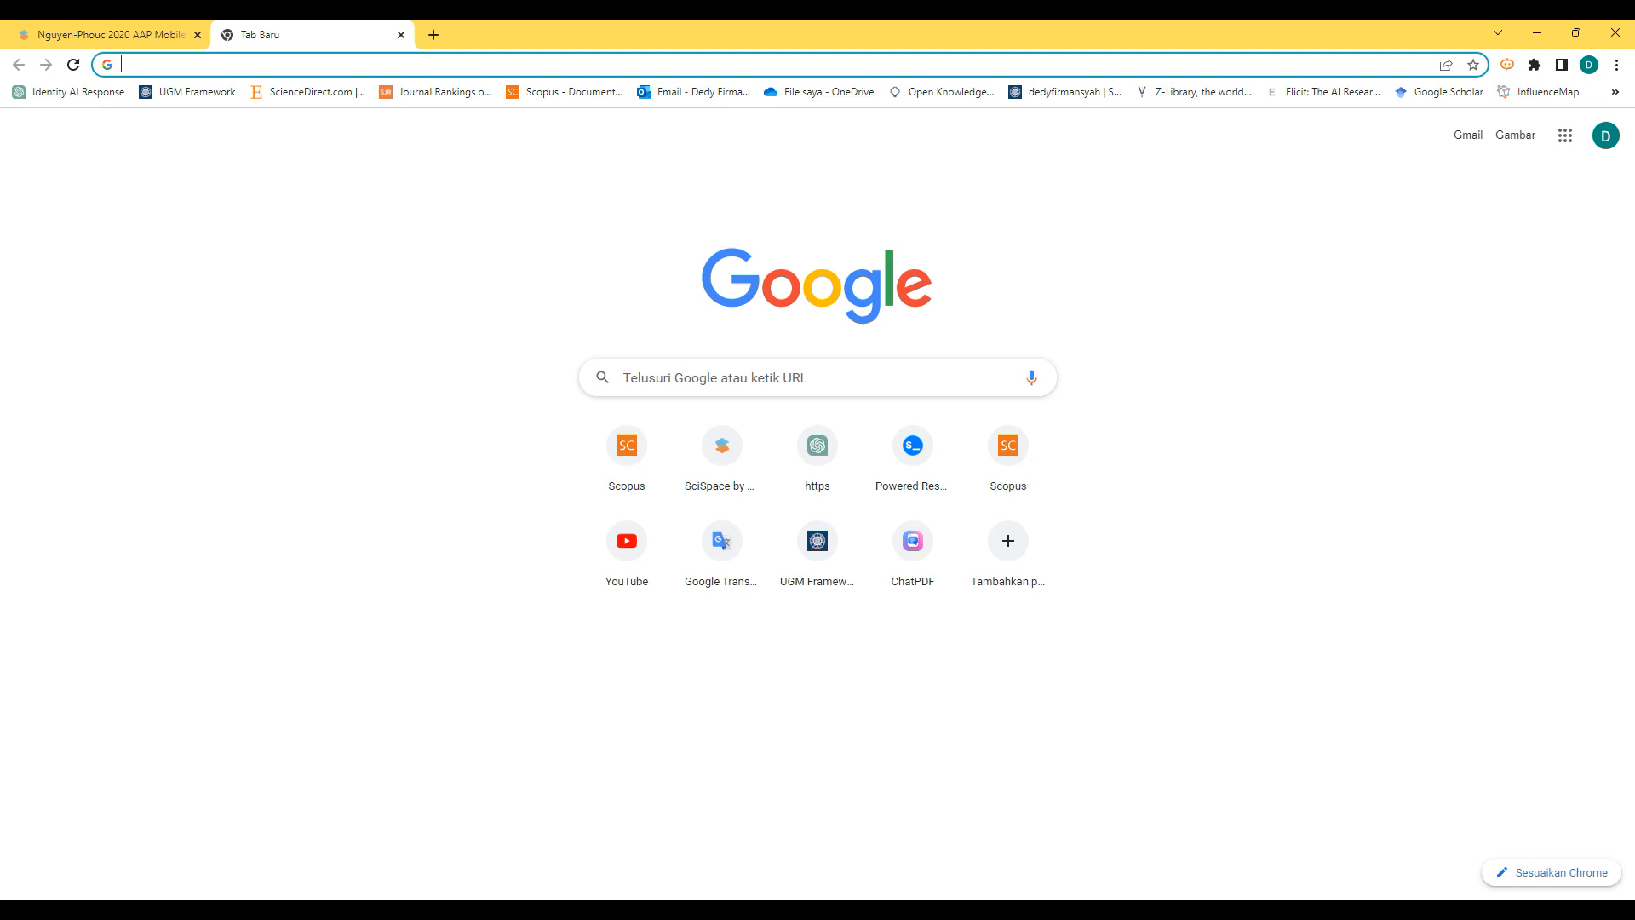
{"action": "left_click_drag", "start_coordinate": [713, 356], "coordinate": [381, 239]}
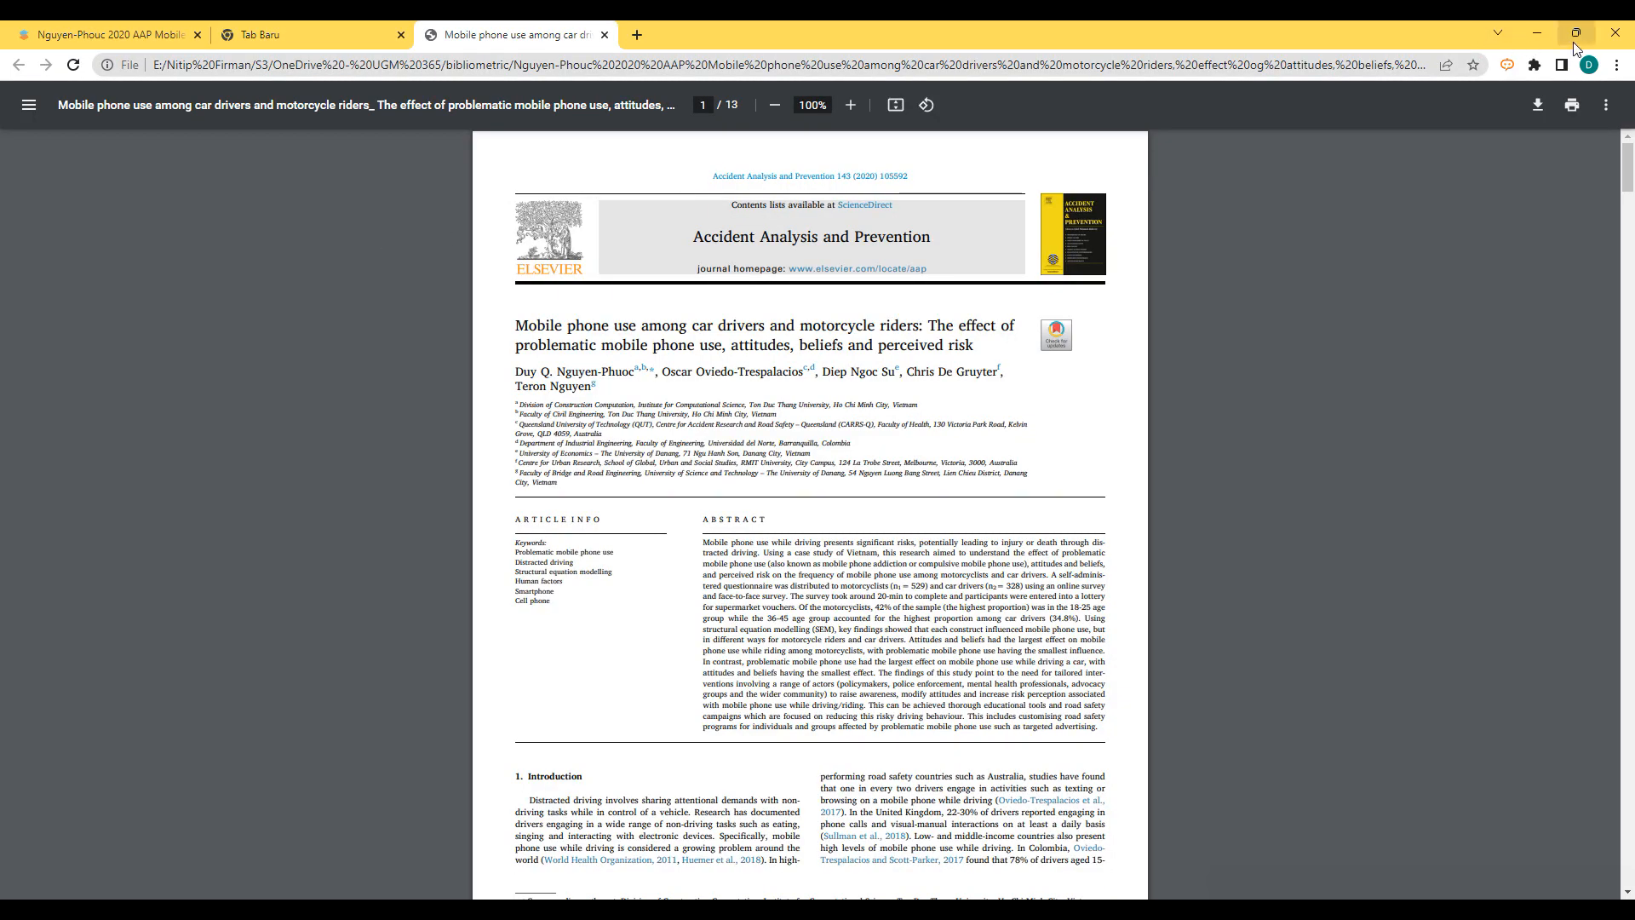
{"action": "left_click", "coordinate": [401, 35]}
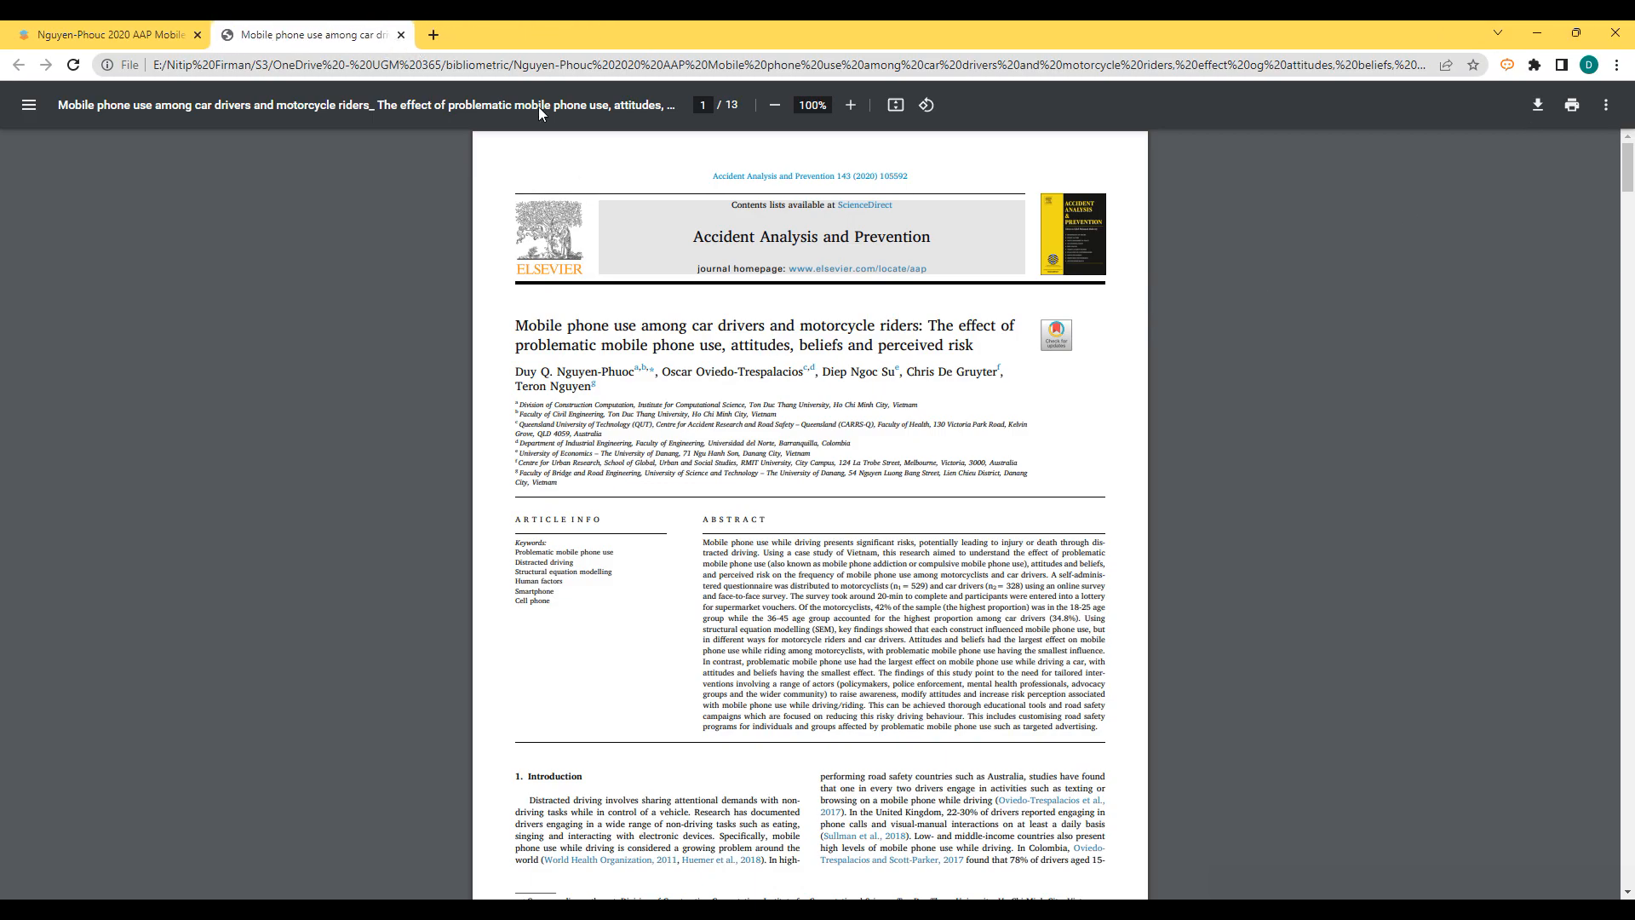
{"action": "scroll", "coordinate": [873, 557], "scroll_direction": "down", "scroll_amount": 18}
{"action": "scroll", "coordinate": [873, 558], "scroll_direction": "down", "scroll_amount": 7}
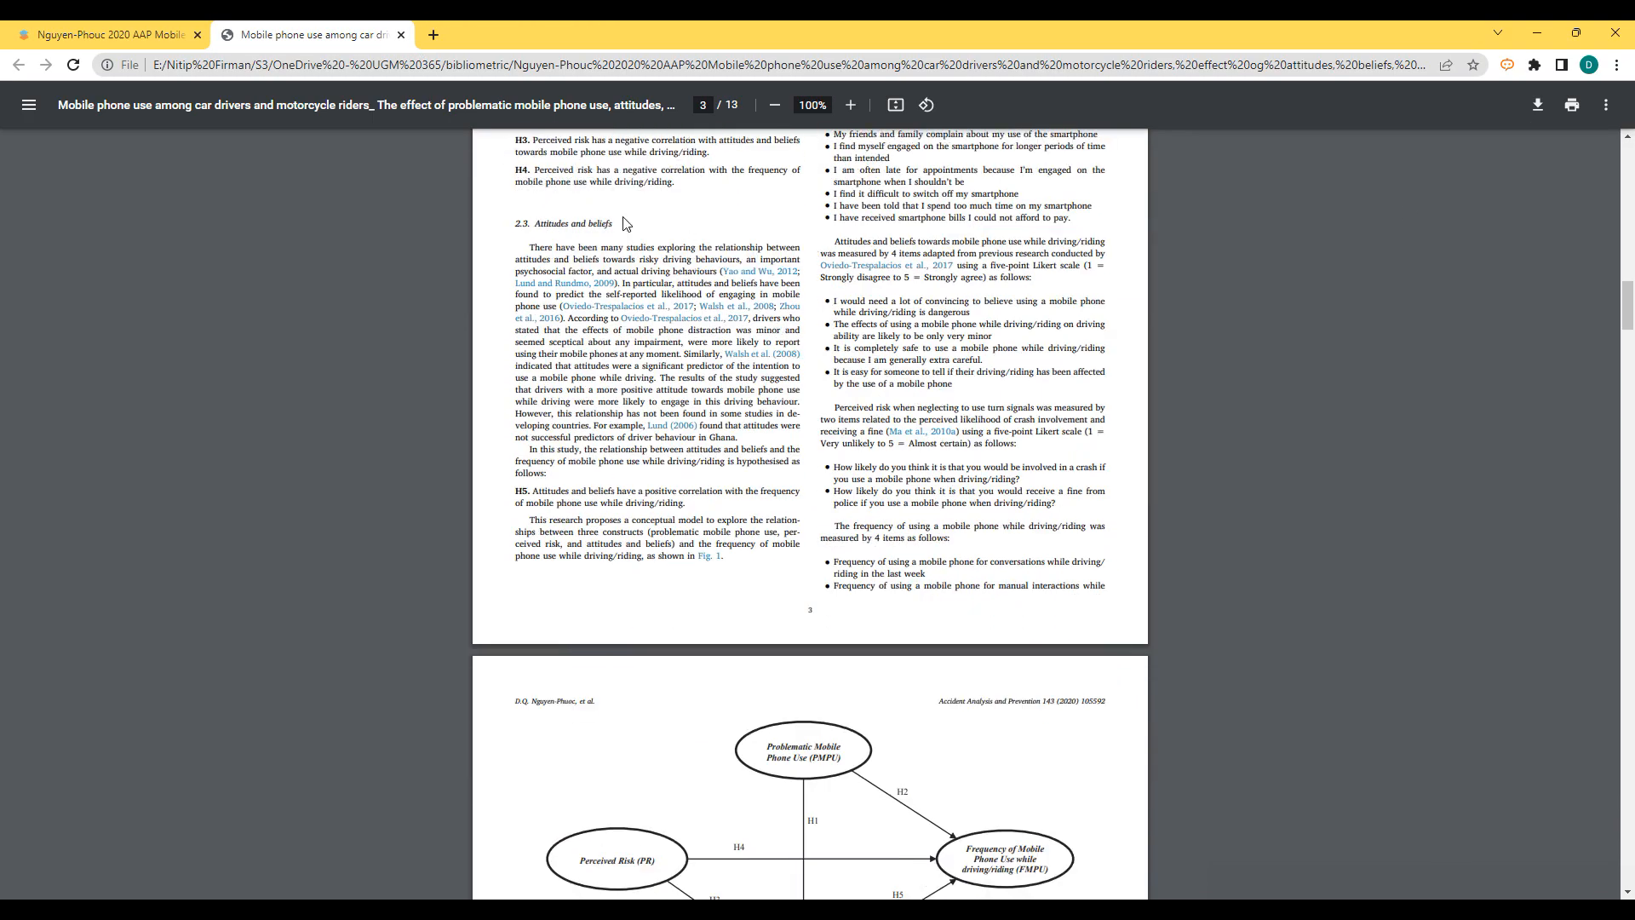
{"action": "scroll", "coordinate": [1021, 386], "scroll_direction": "down", "scroll_amount": 4}
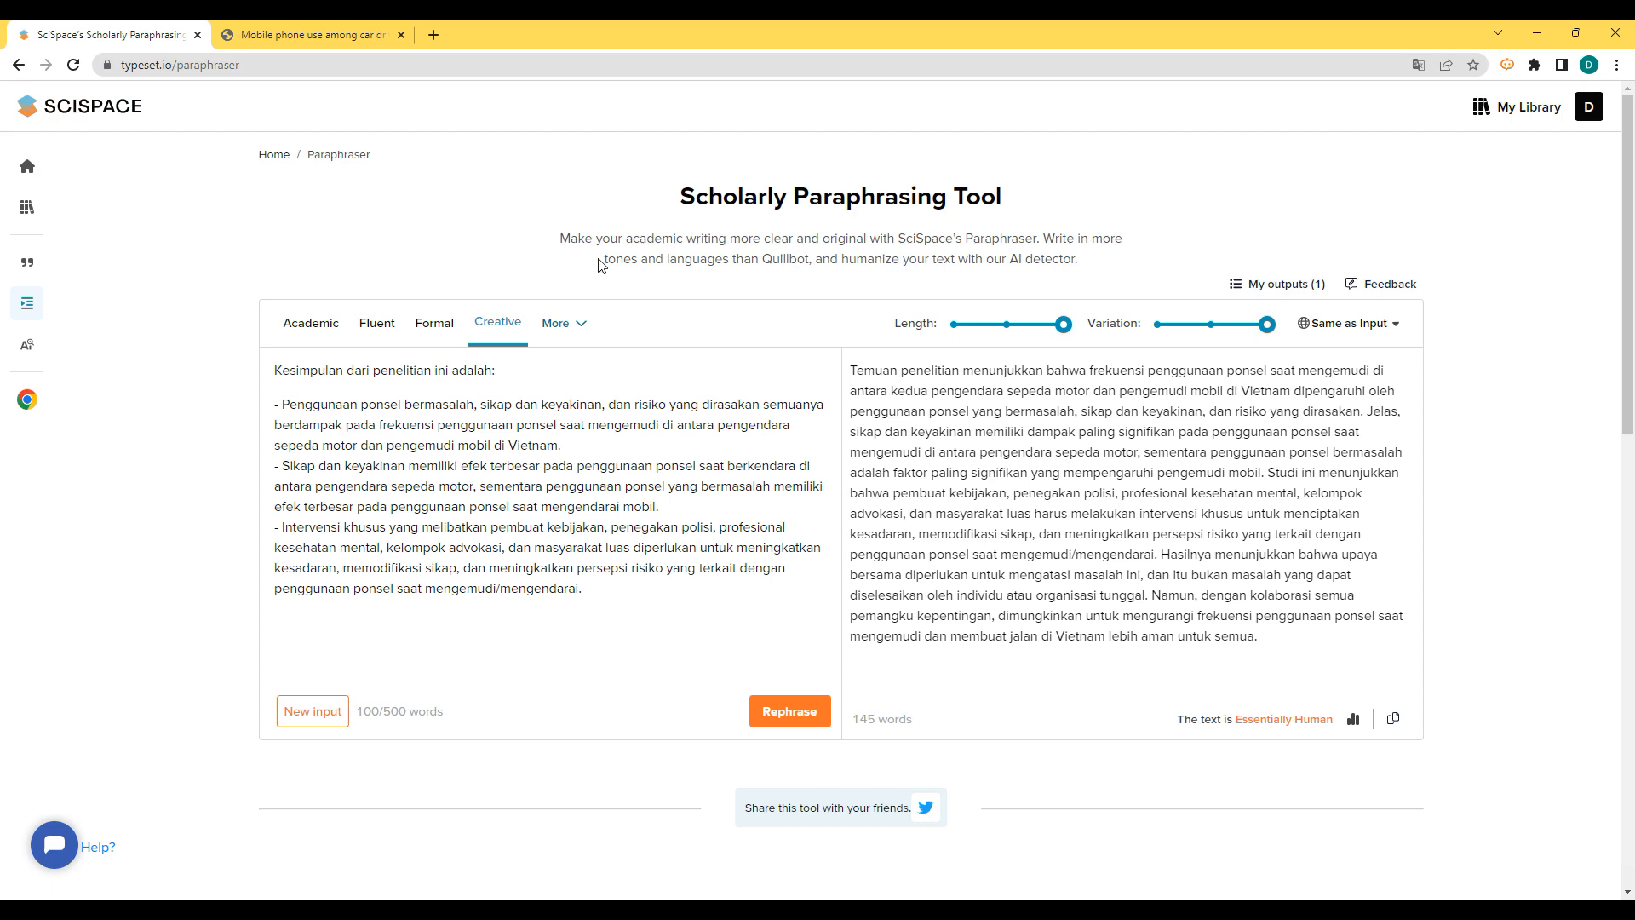
- Expand the list of additional modes in the SciSpace Paraphraser and close the local PDF of the paper
{"action": "left_click", "coordinate": [563, 326]}
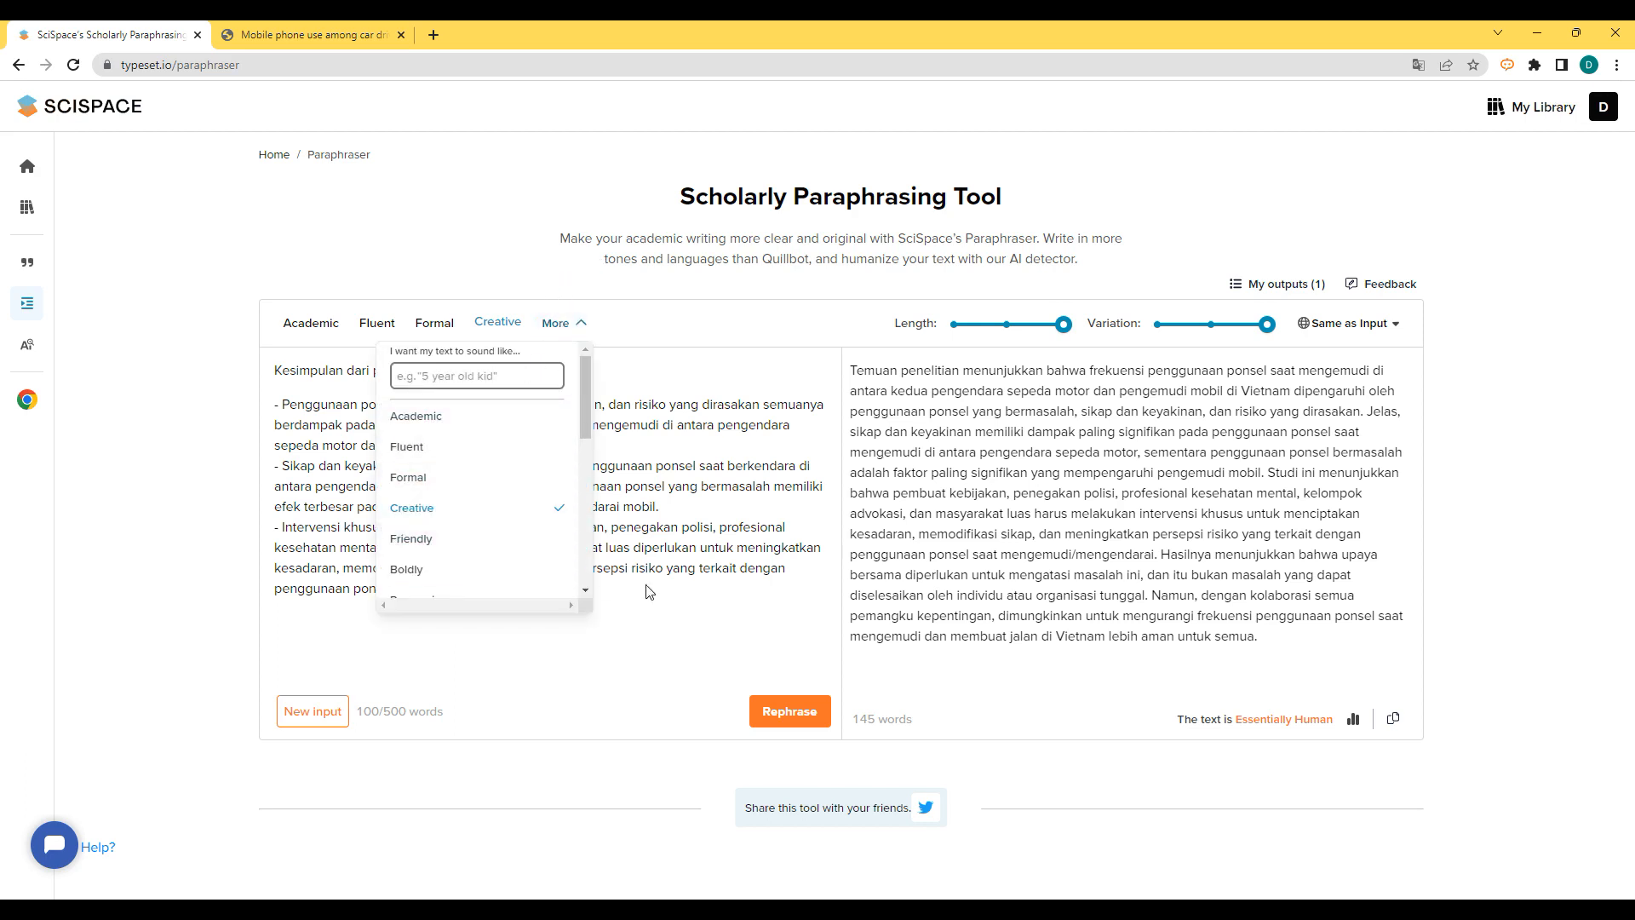
{"action": "left_click", "coordinate": [294, 33]}
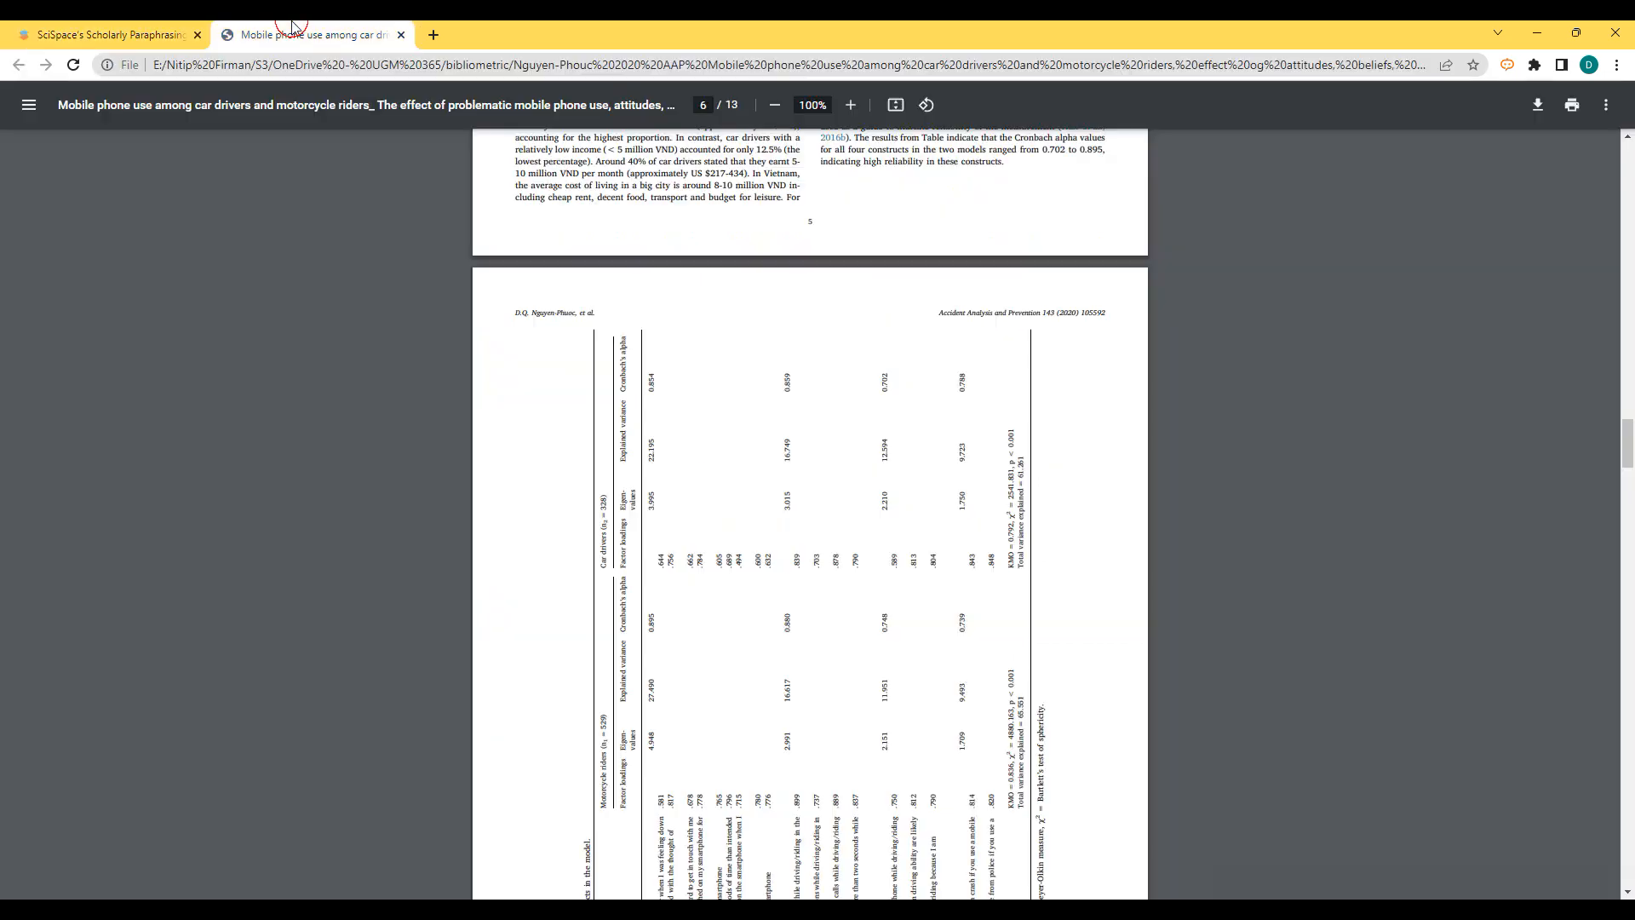
{"action": "left_click", "coordinate": [288, 66]}
{"action": "left_click", "coordinate": [183, 32]}
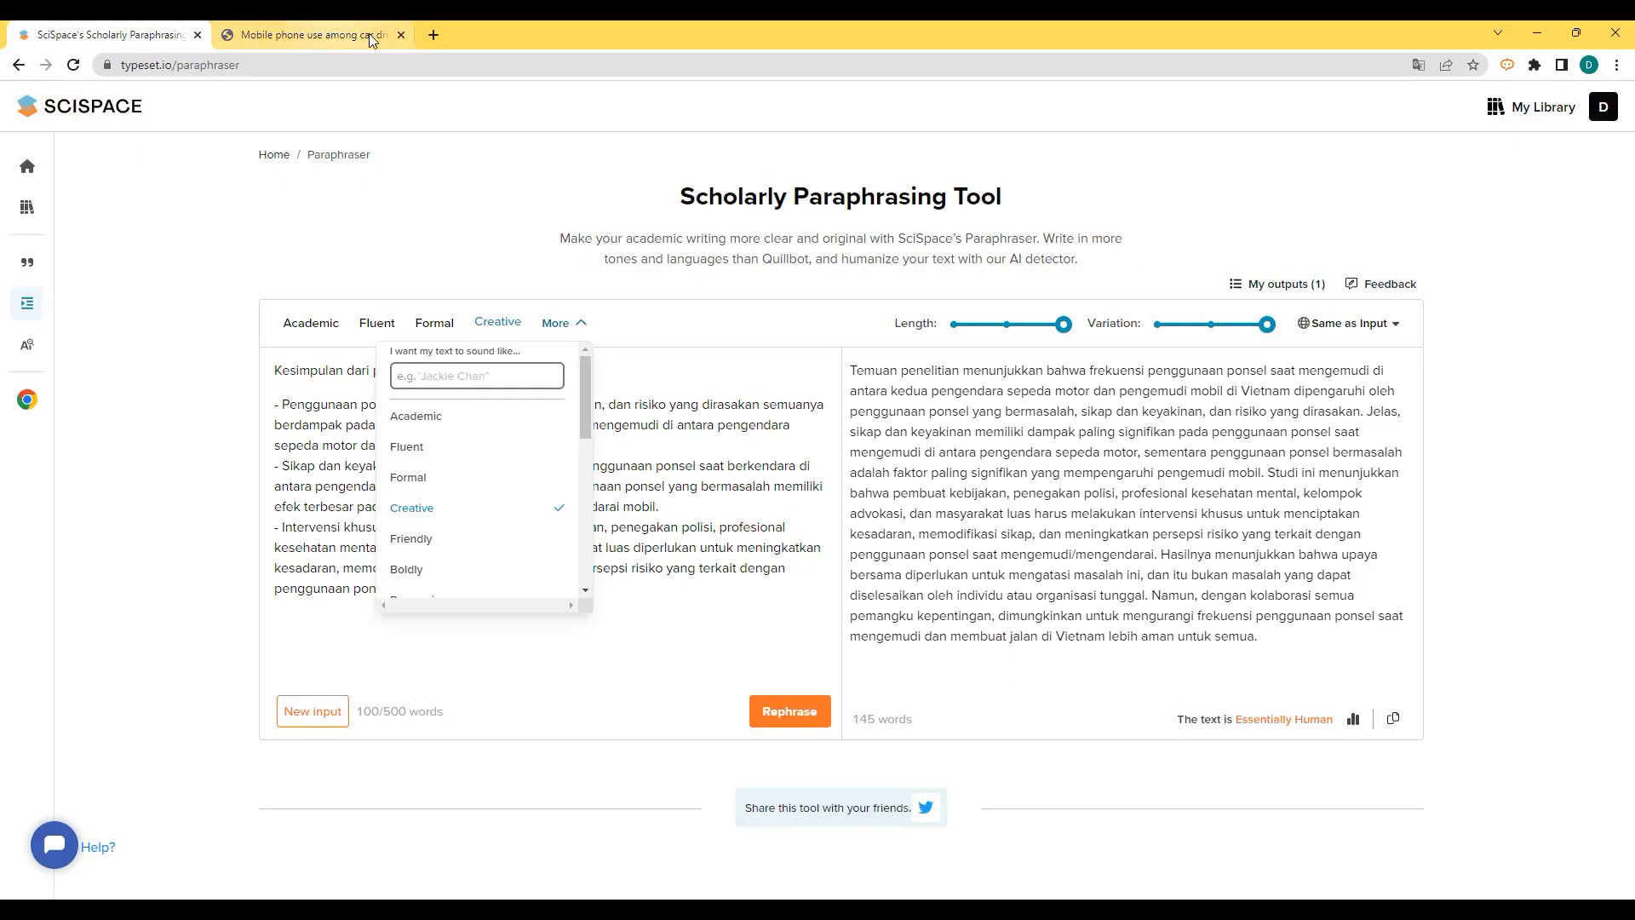
{"action": "left_click", "coordinate": [401, 37]}
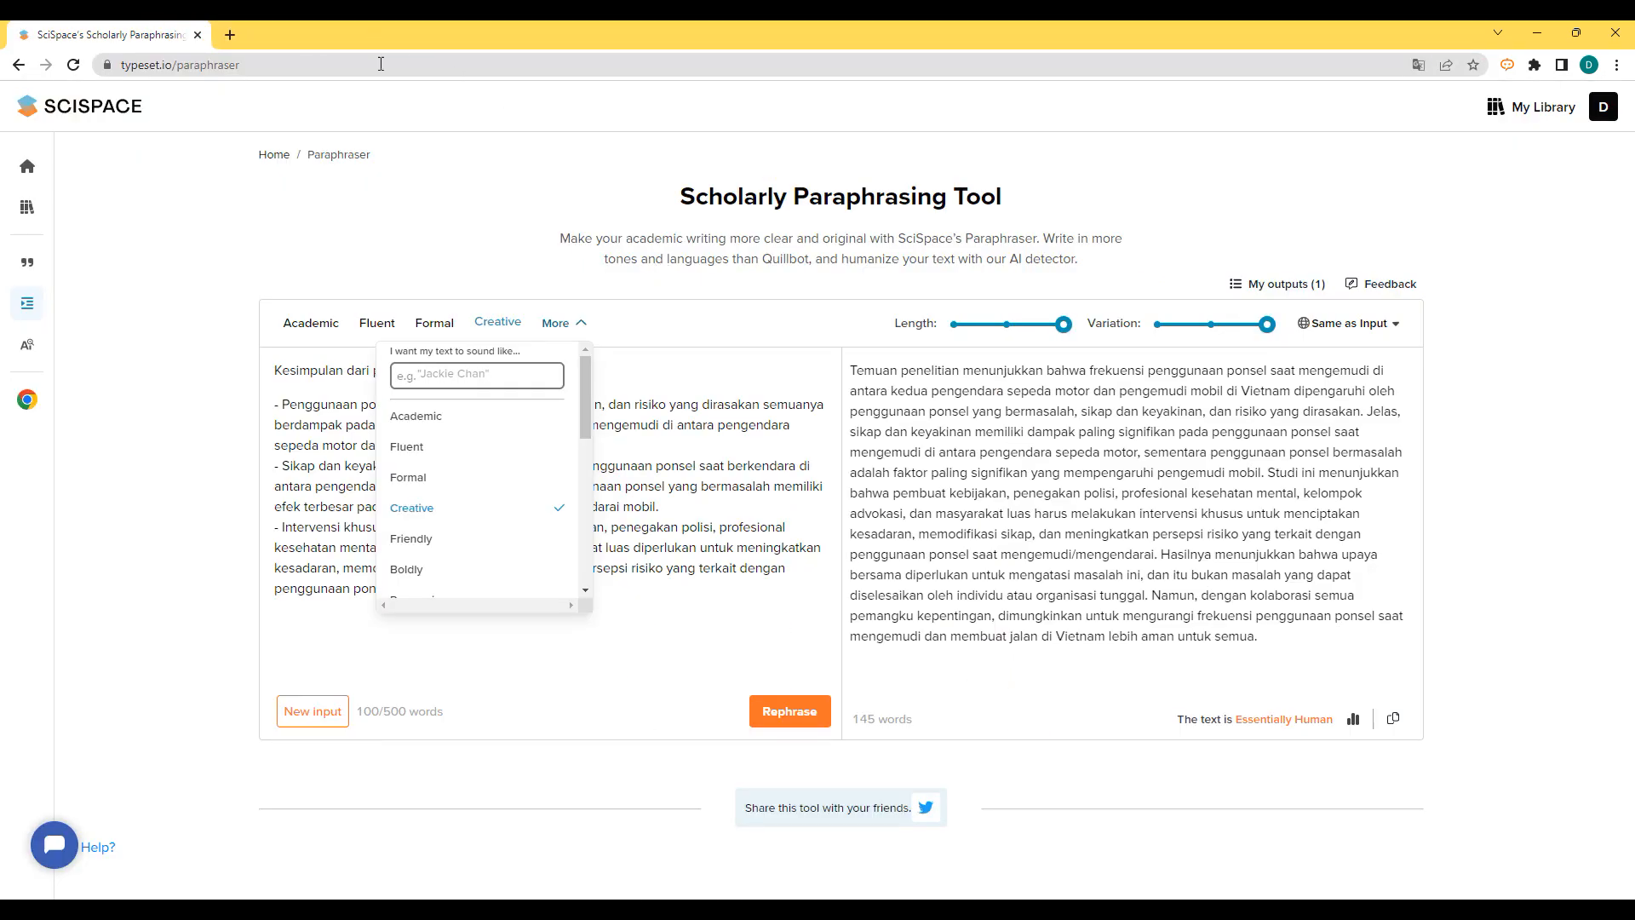
- Search the web for "quillbot" in a new tab, and open QuillBot's paraphrasing tool to check its Formal mode
{"action": "left_click", "coordinate": [228, 35]}
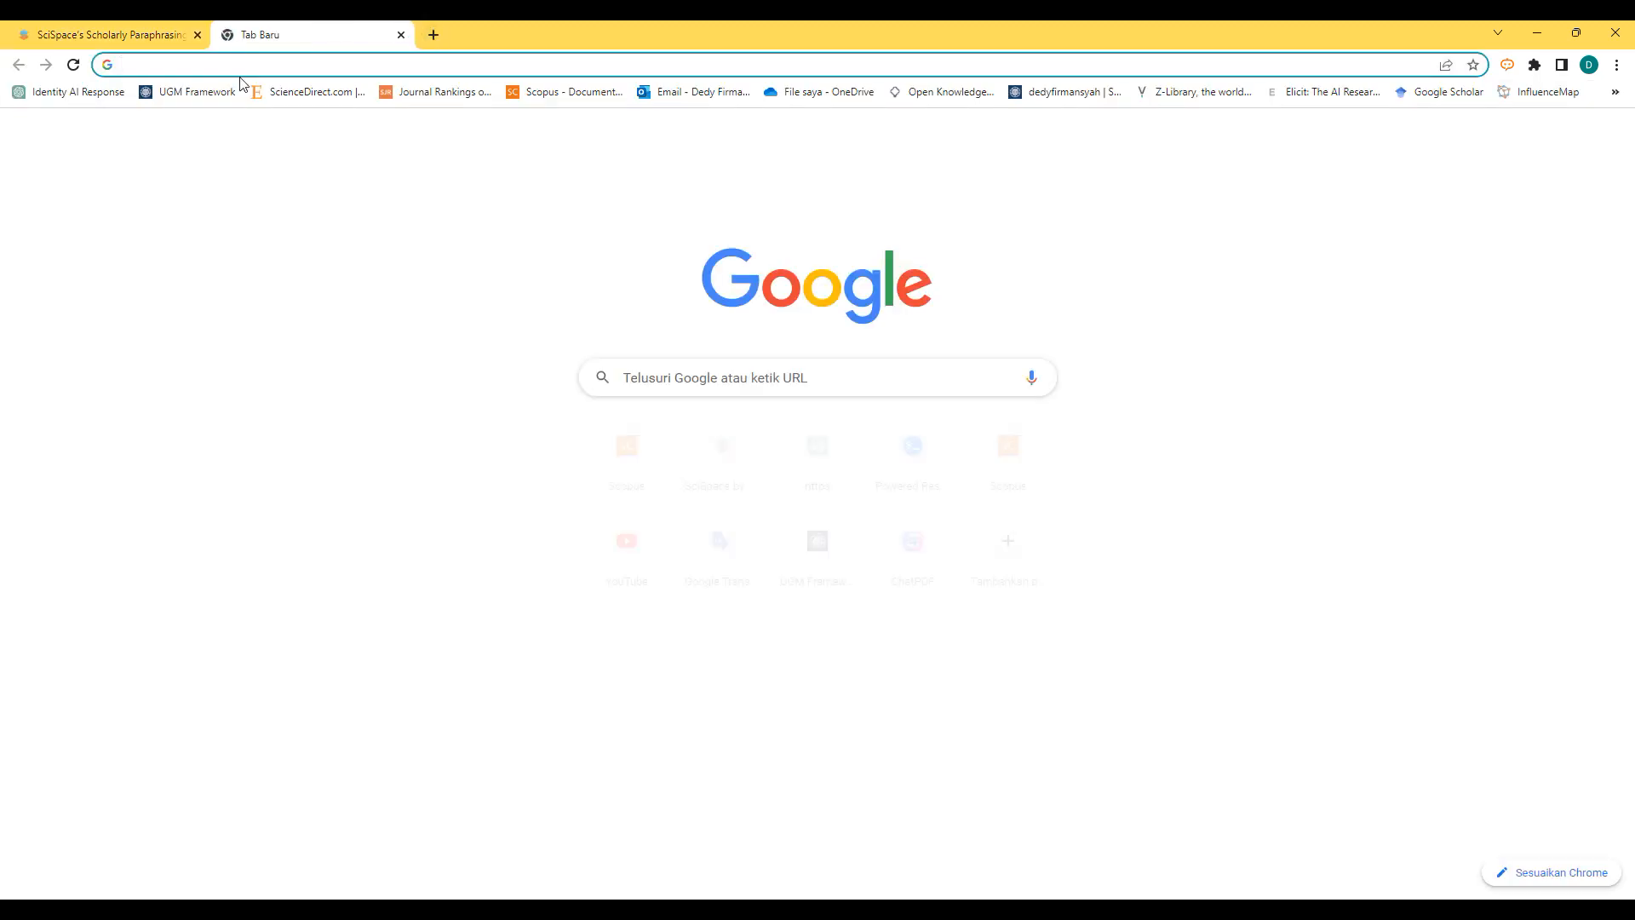
{"action": "type", "text": "quillbot"}
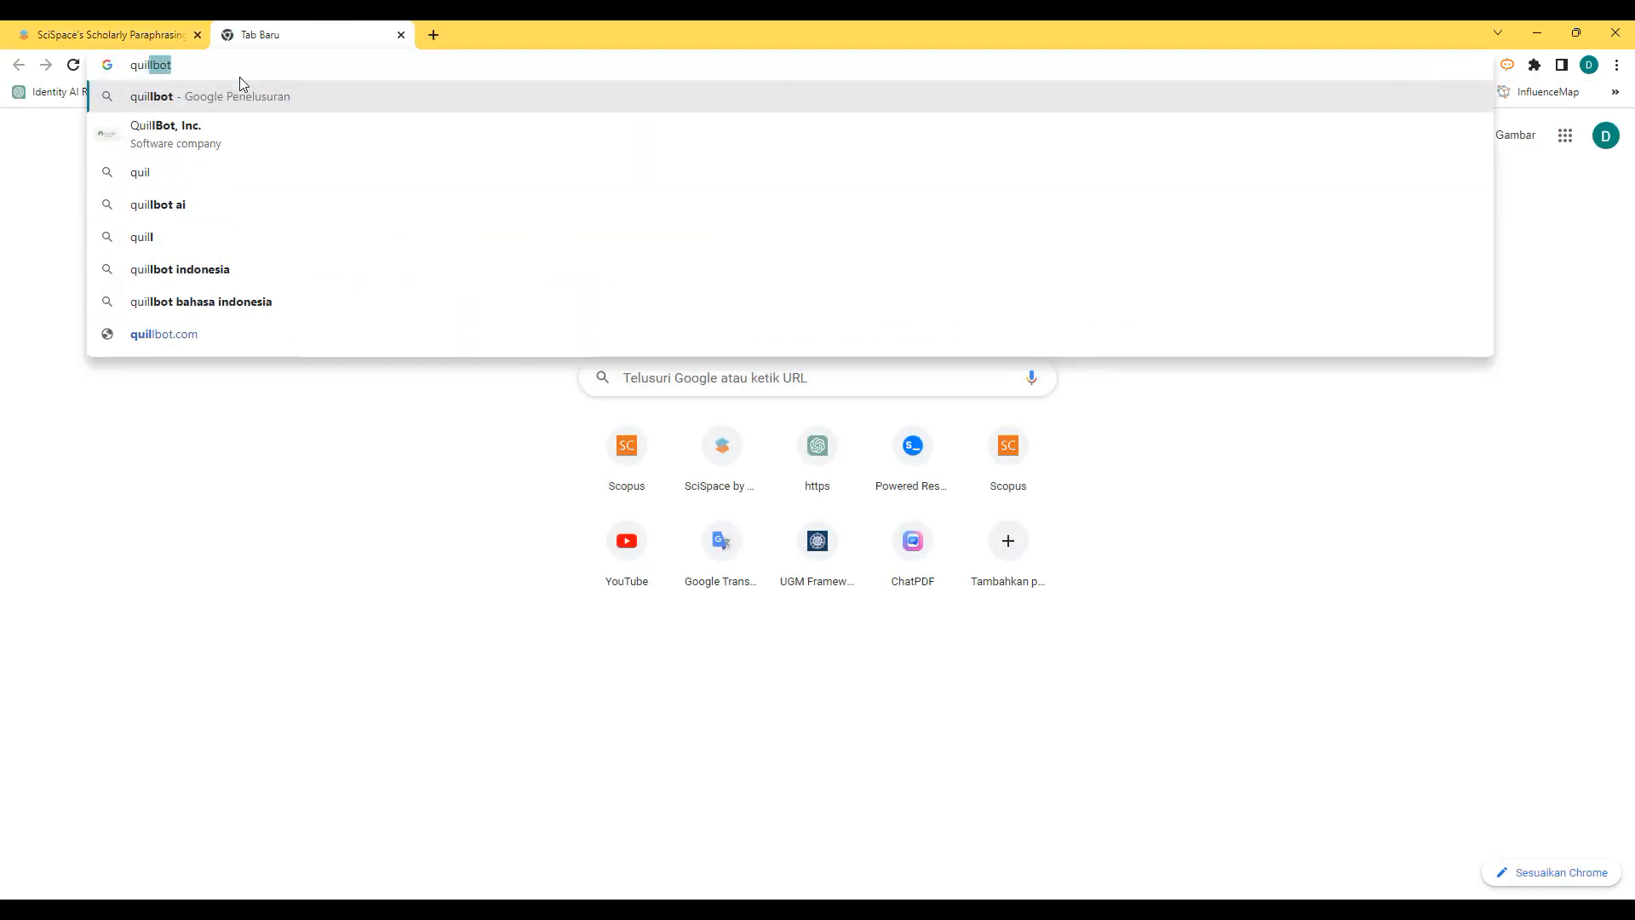
{"action": "key", "text": "Return"}
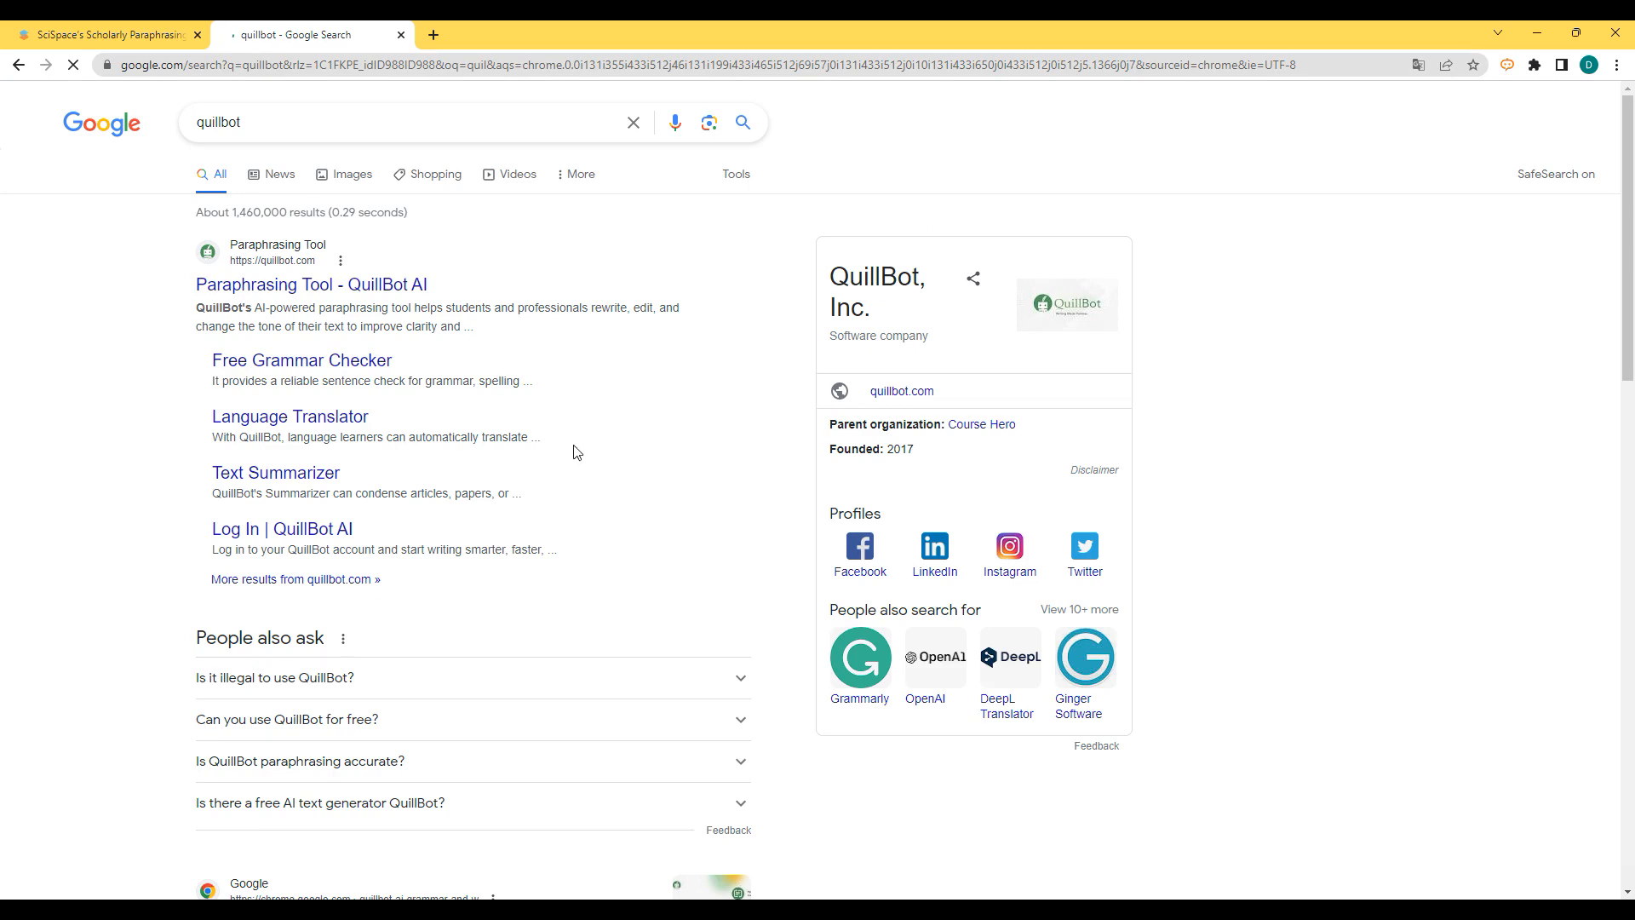
{"action": "left_click", "coordinate": [388, 286]}
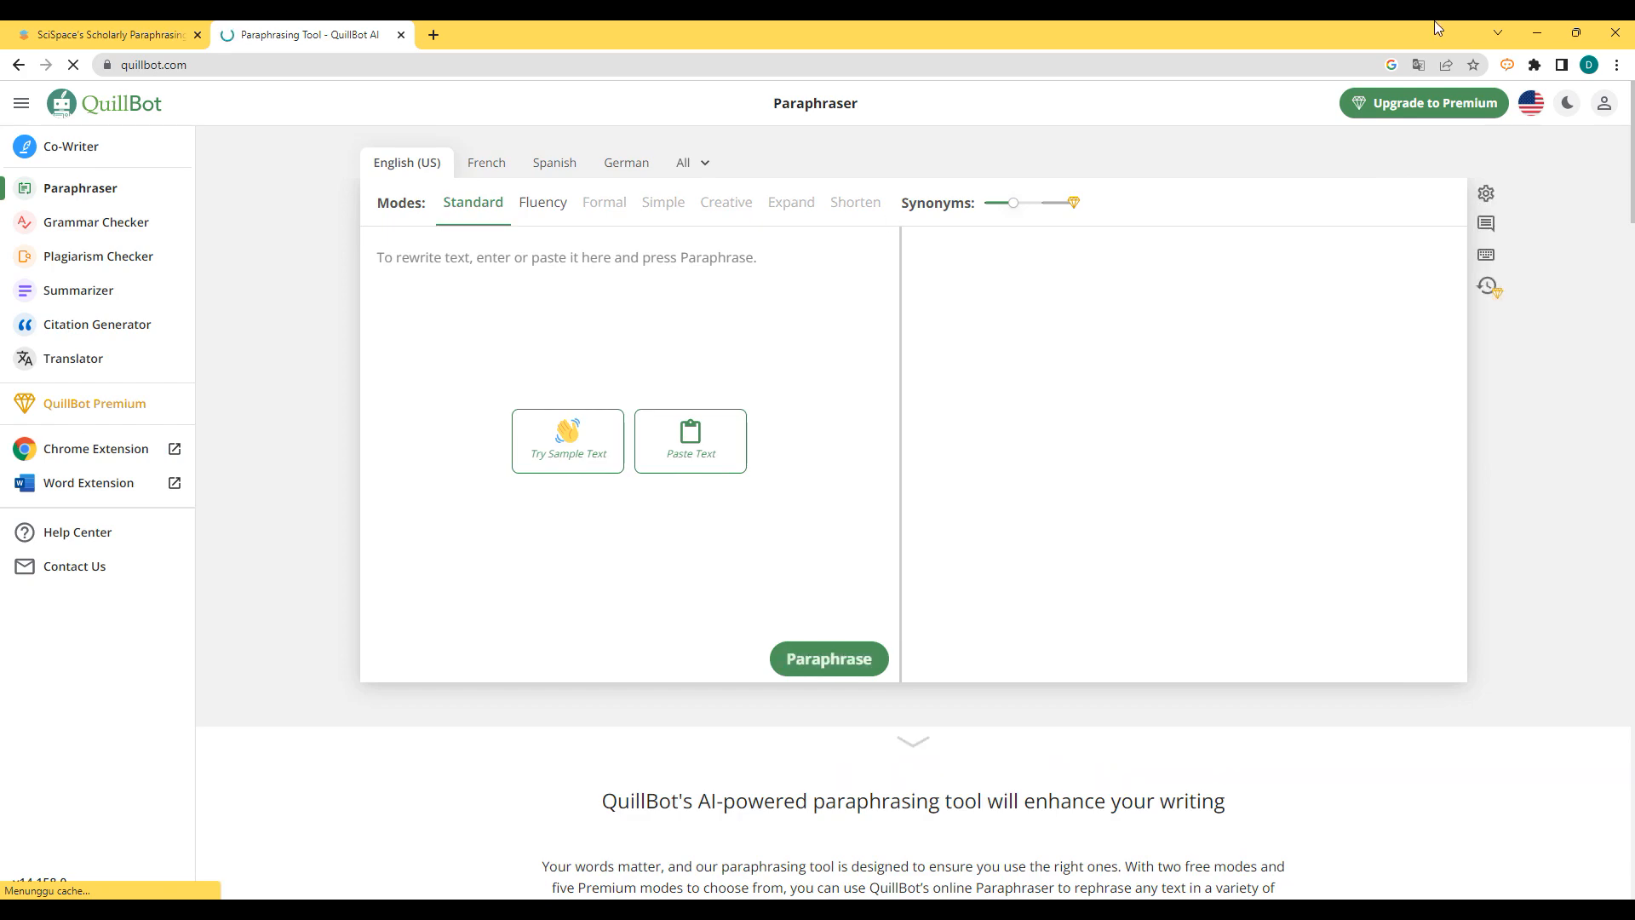
{"action": "left_click", "coordinate": [613, 208]}
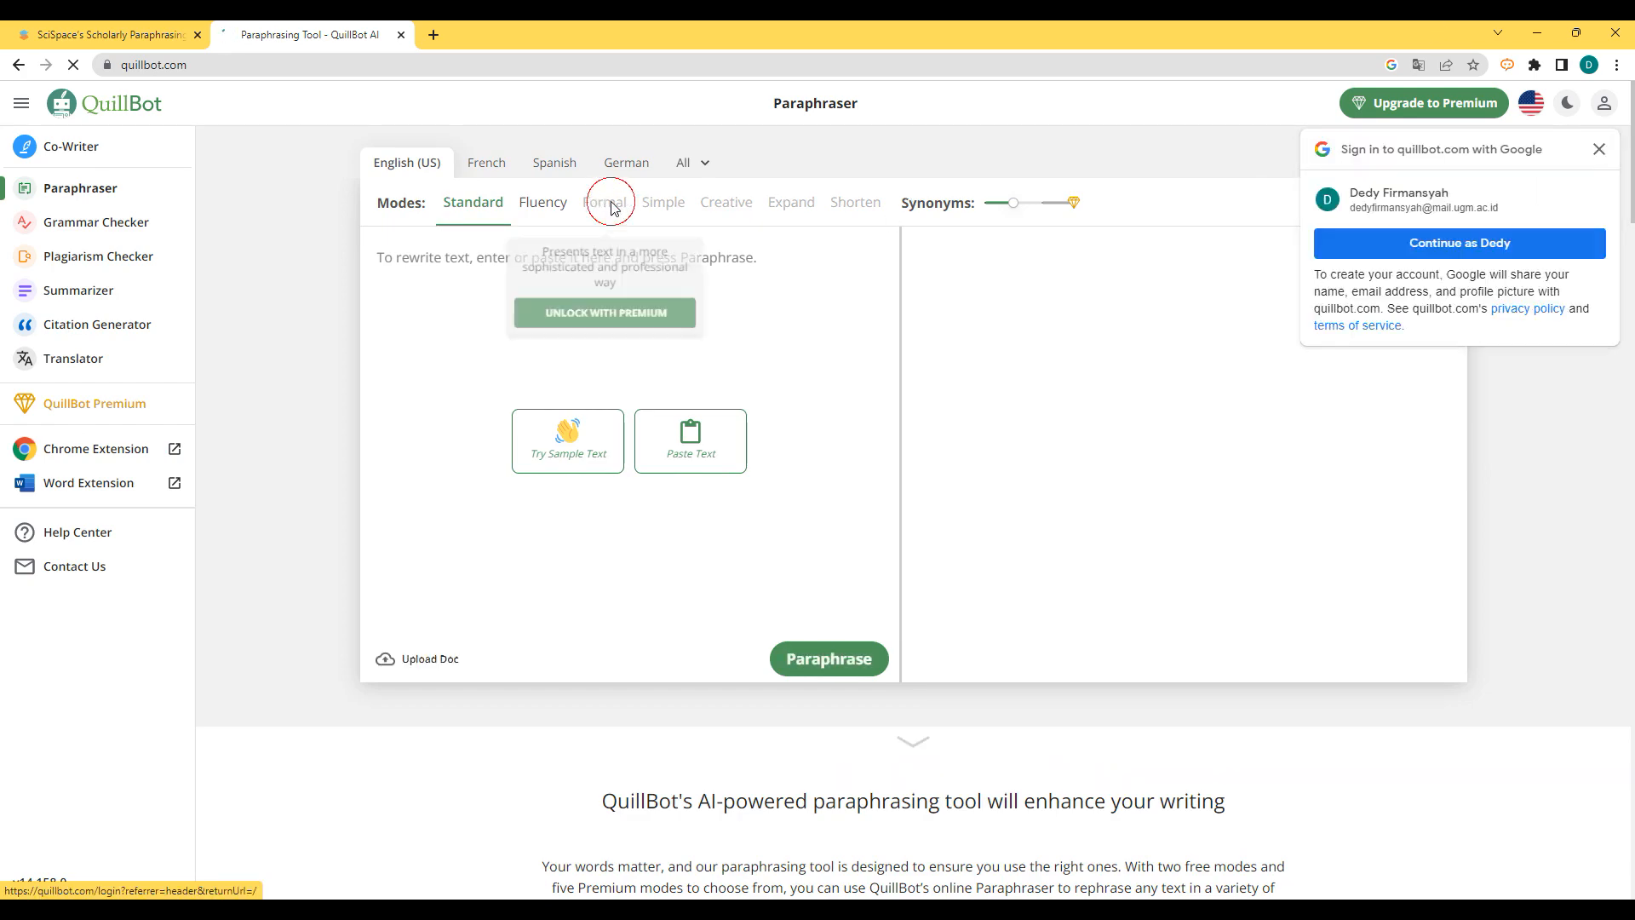
- Compare SciSpace's additional paraphrasing modes with QuillBot's Formal mode, dismissing QuillBot's Google sign-in prompt
{"action": "left_click", "coordinate": [168, 32]}
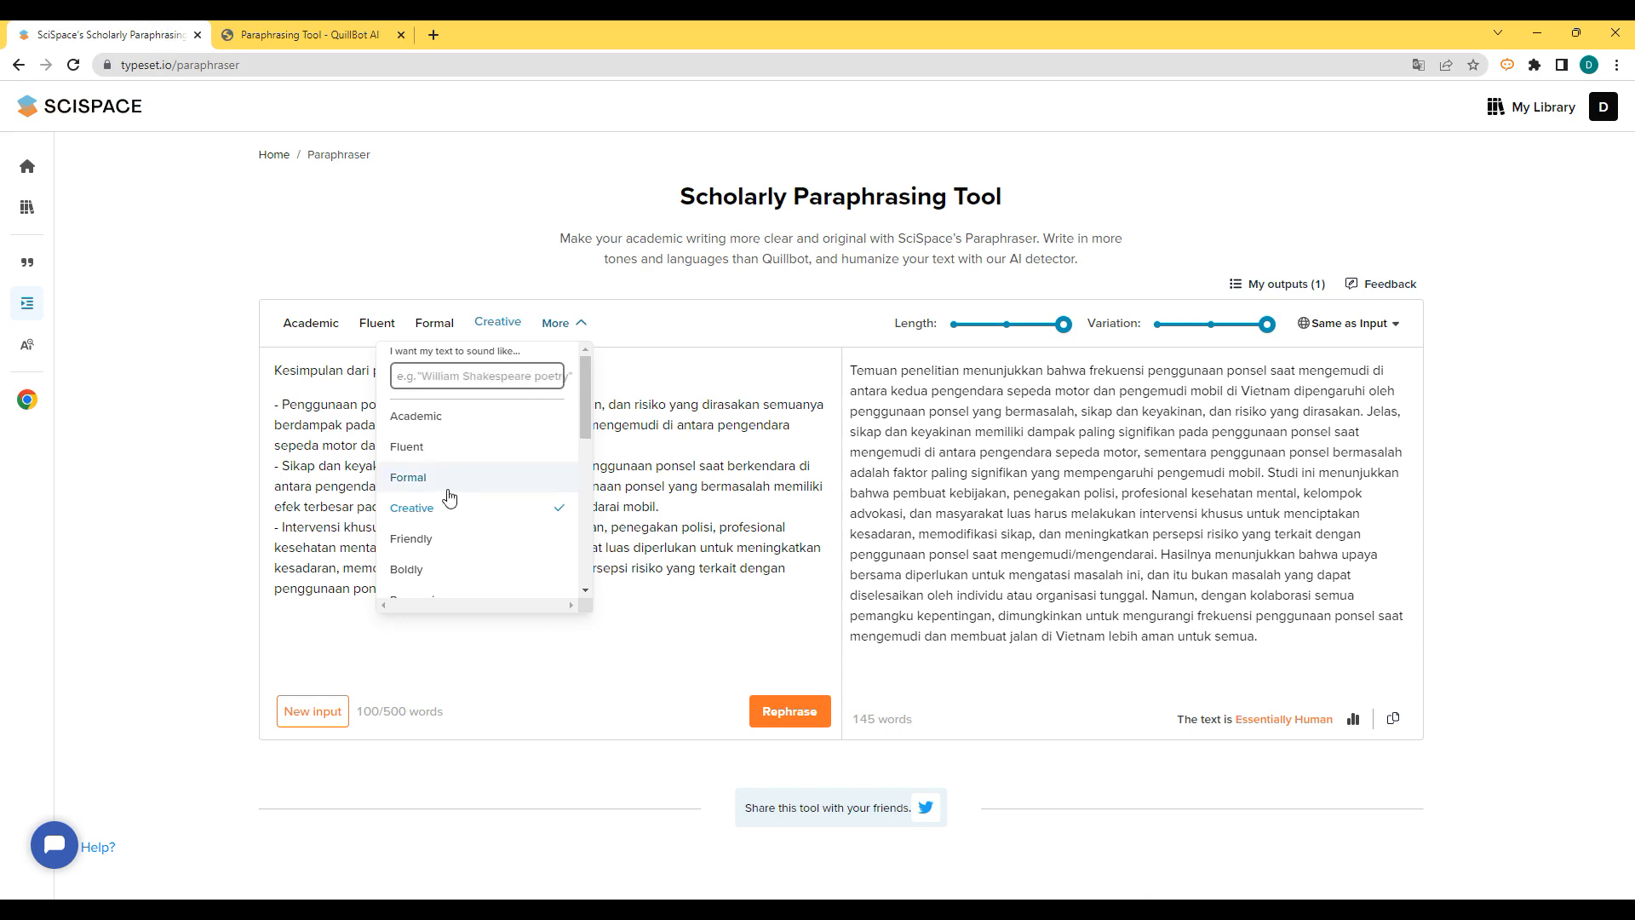
{"action": "scroll", "coordinate": [452, 503], "scroll_direction": "down", "scroll_amount": 4}
{"action": "left_click", "coordinate": [307, 34]}
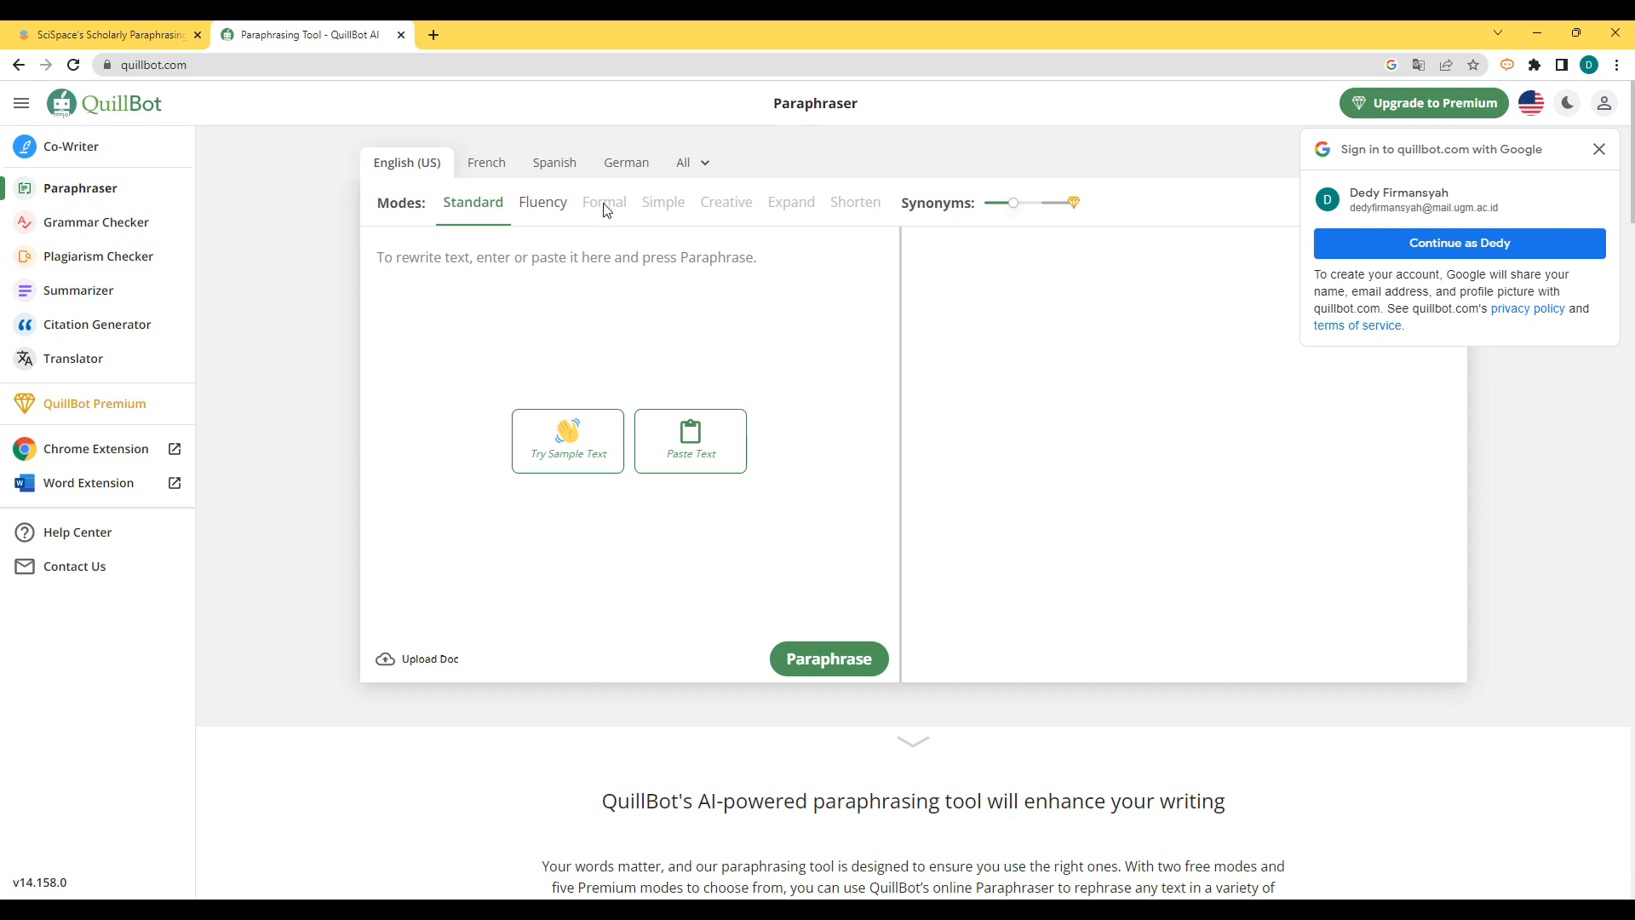
{"action": "mouse_move", "coordinate": [606, 209]}
{"action": "left_click", "coordinate": [1598, 149]}
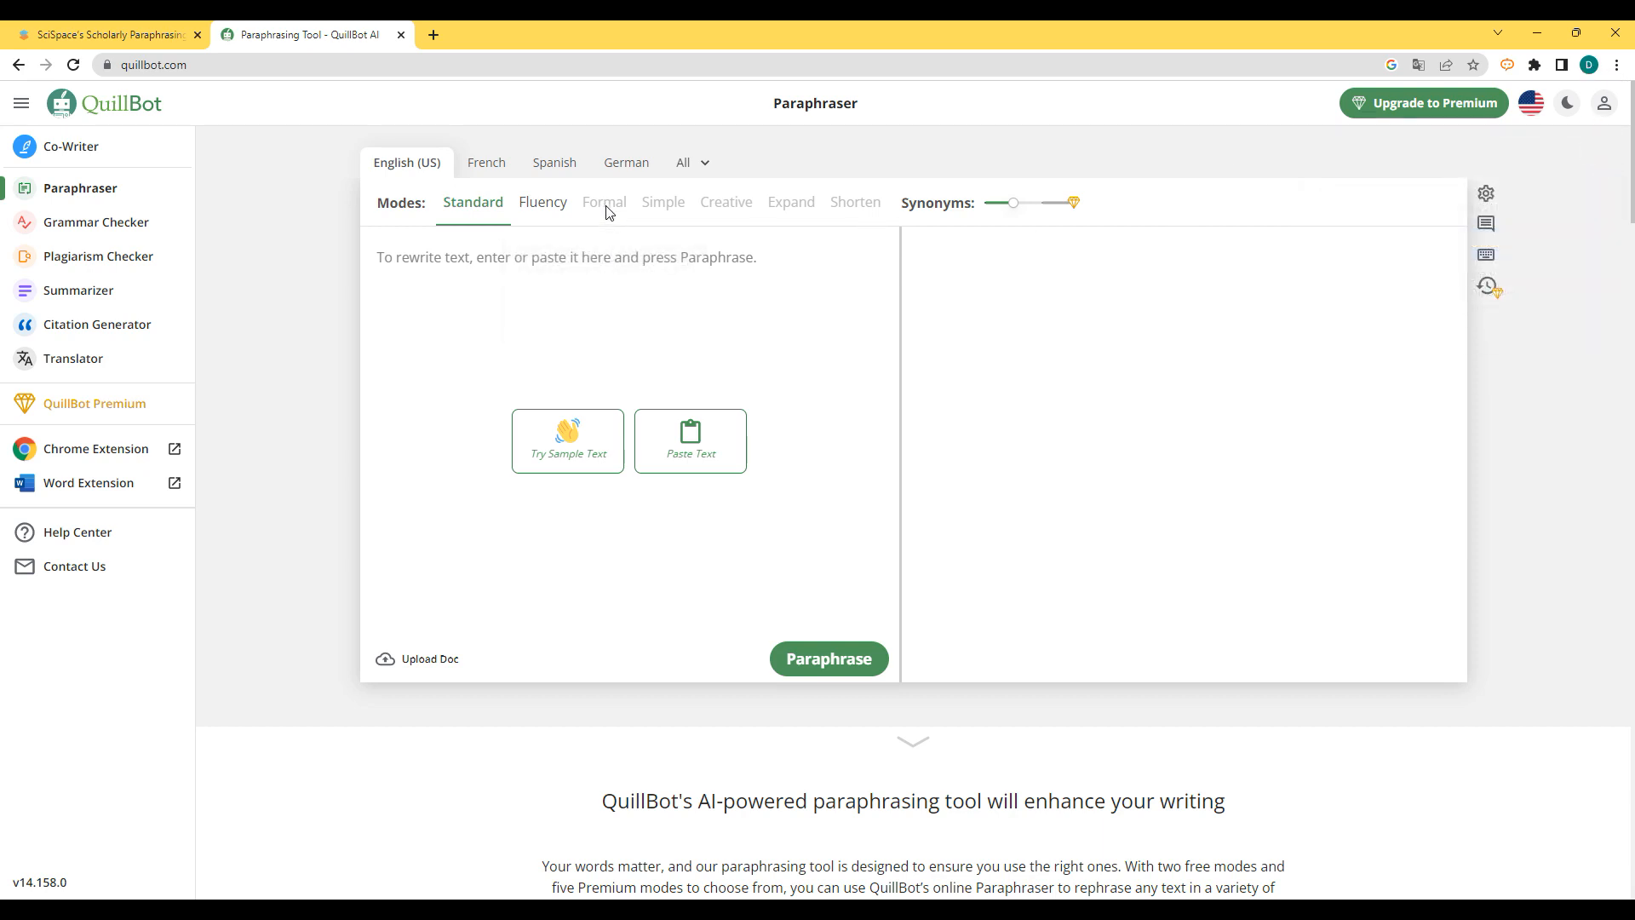
{"action": "mouse_move", "coordinate": [608, 211]}
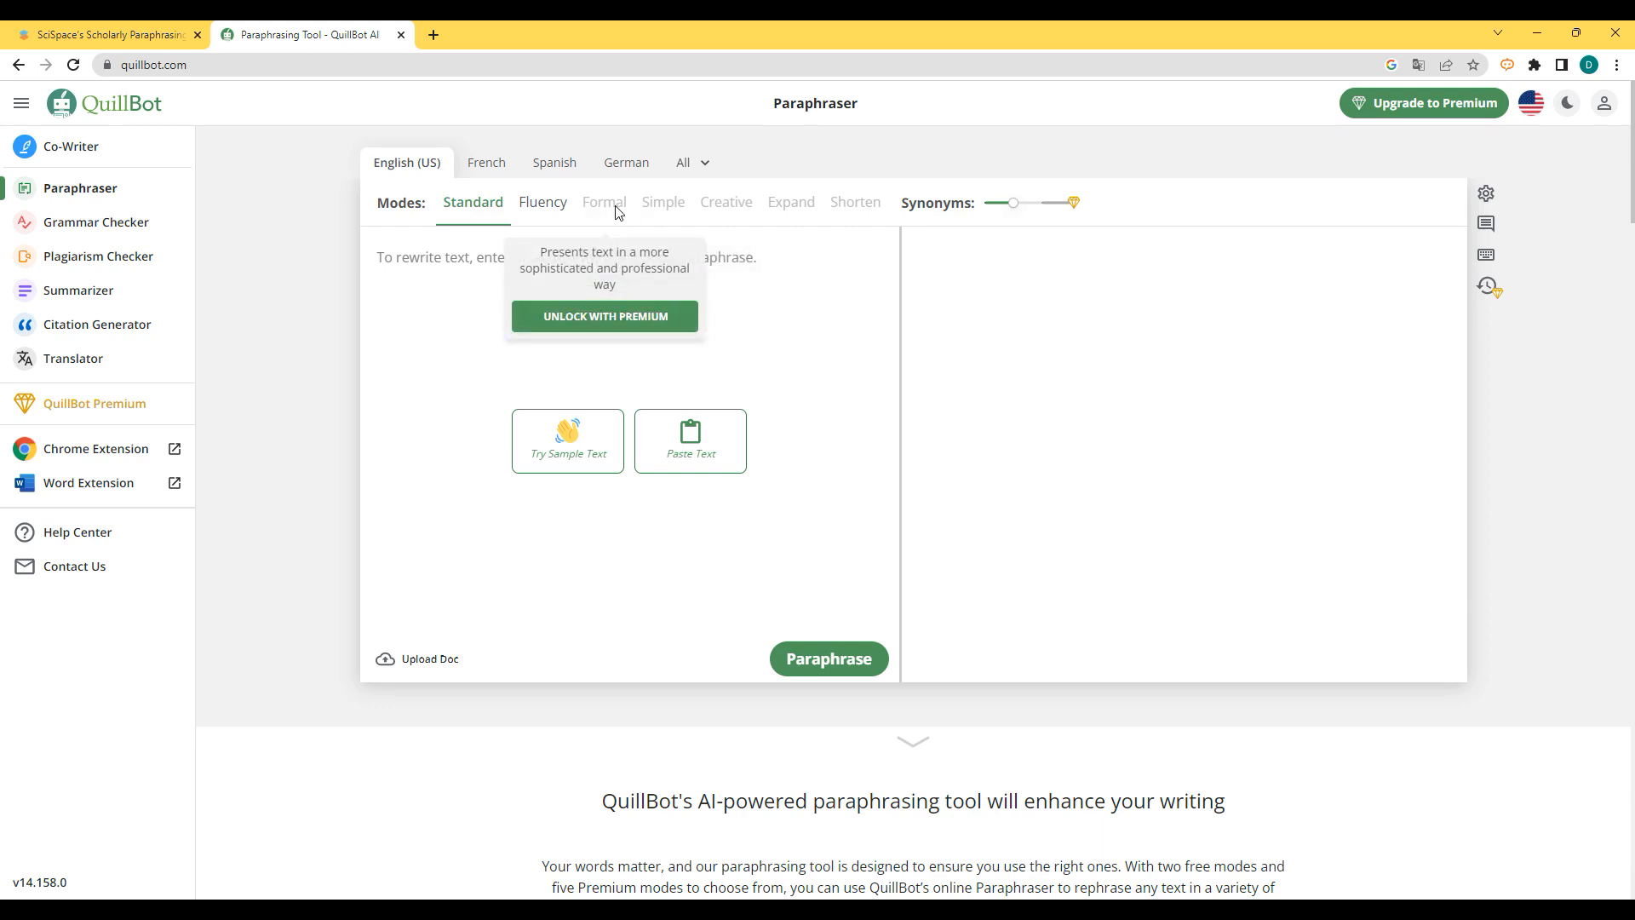
- Examine QuillBot's full list of paraphrasing languages
{"action": "left_click", "coordinate": [693, 163]}
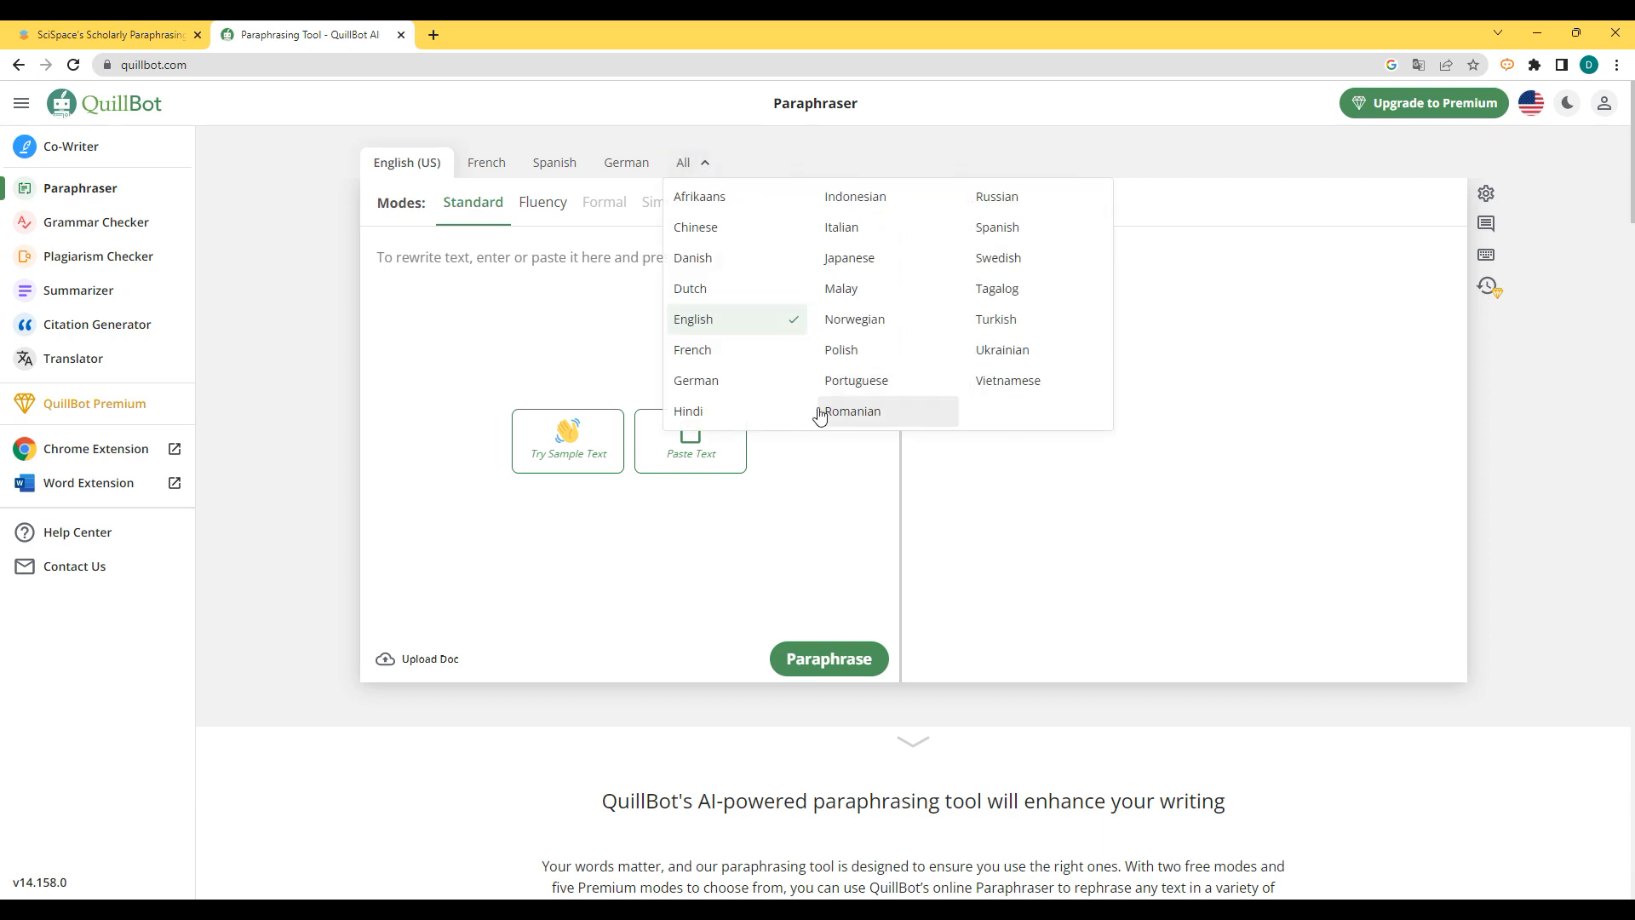
{"action": "scroll", "coordinate": [758, 383], "scroll_direction": "down", "scroll_amount": 2}
{"action": "scroll", "coordinate": [910, 388], "scroll_direction": "up", "scroll_amount": 2}
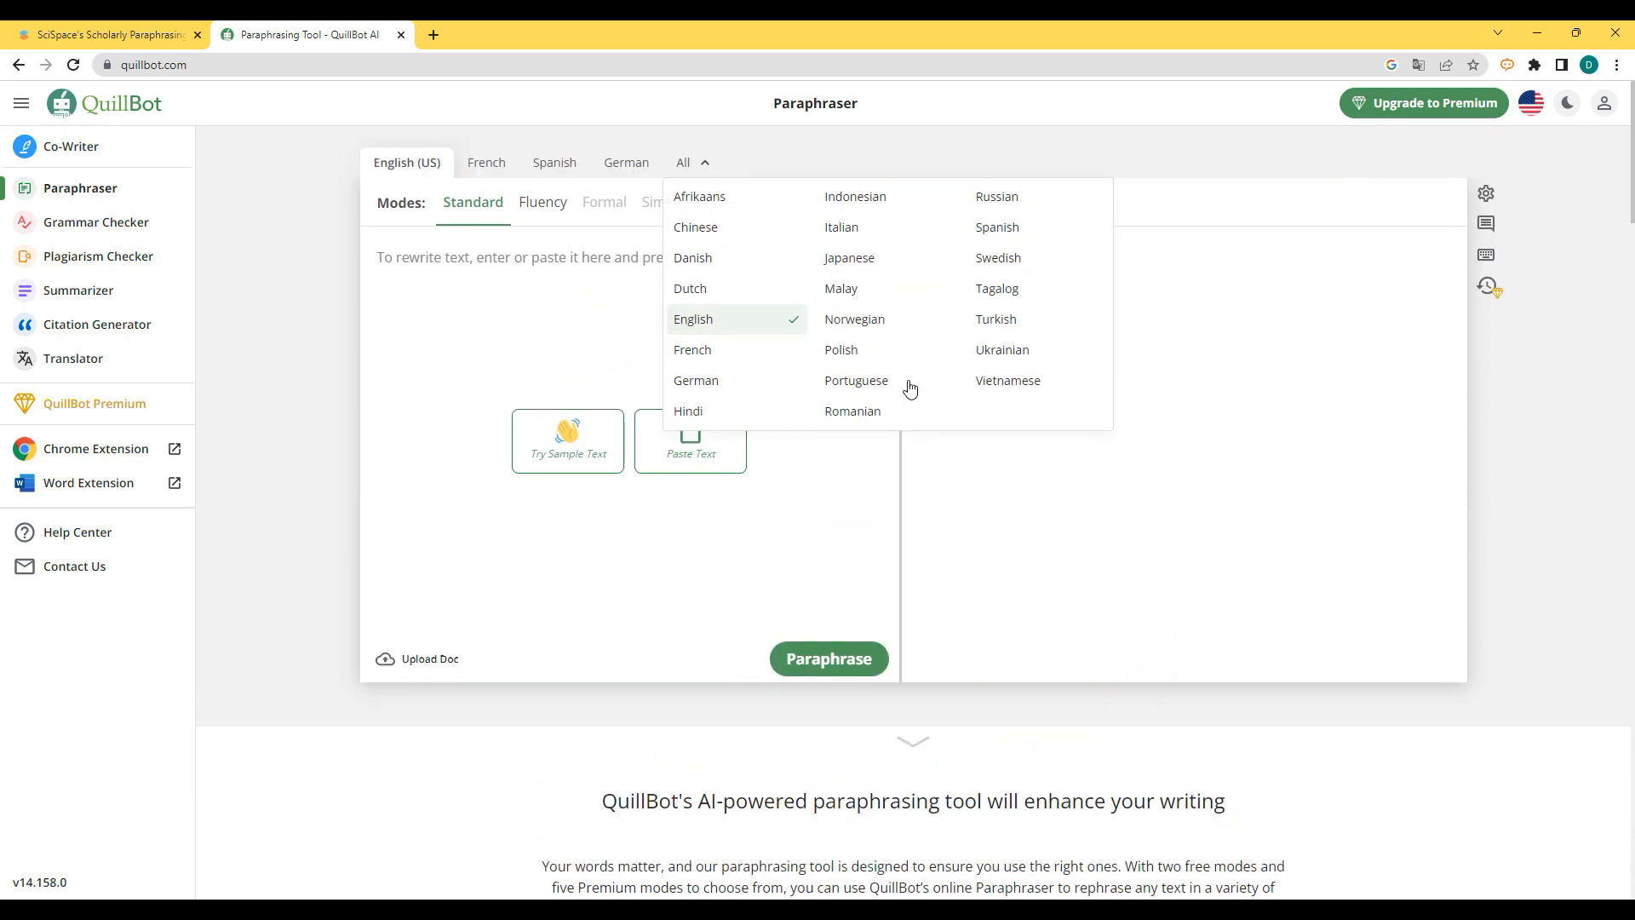
- Compare SciSpace's Length and Variation settings with QuillBot's Synonyms setting, closing QuillBot's language list and raising its Synonyms level
{"action": "left_click", "coordinate": [994, 460]}
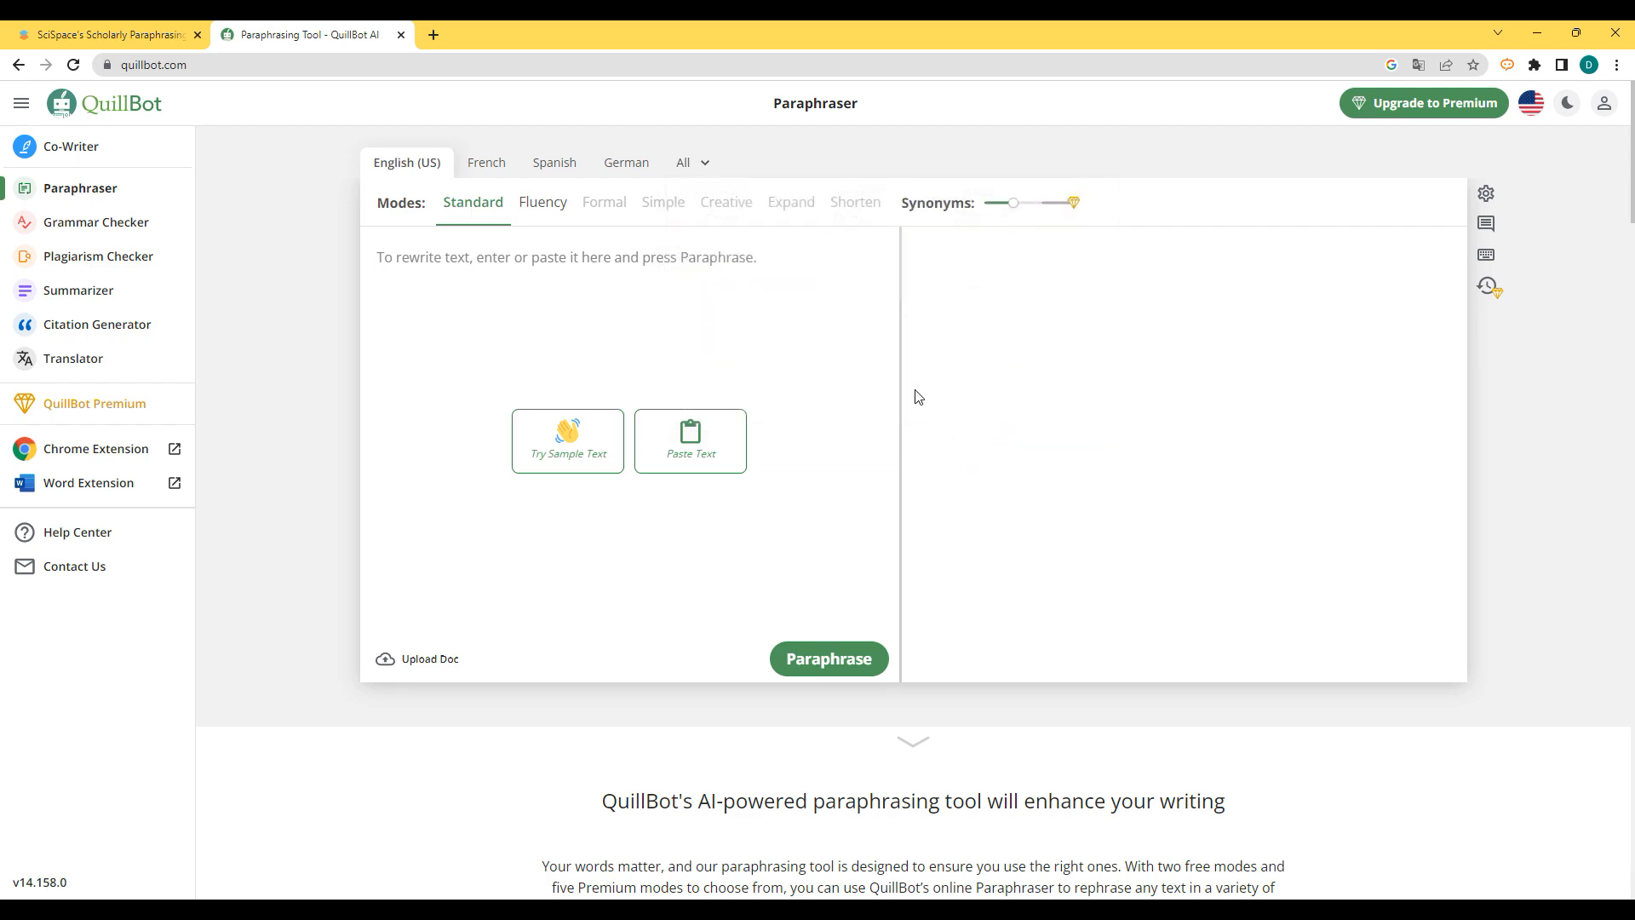
{"action": "left_click", "coordinate": [102, 34]}
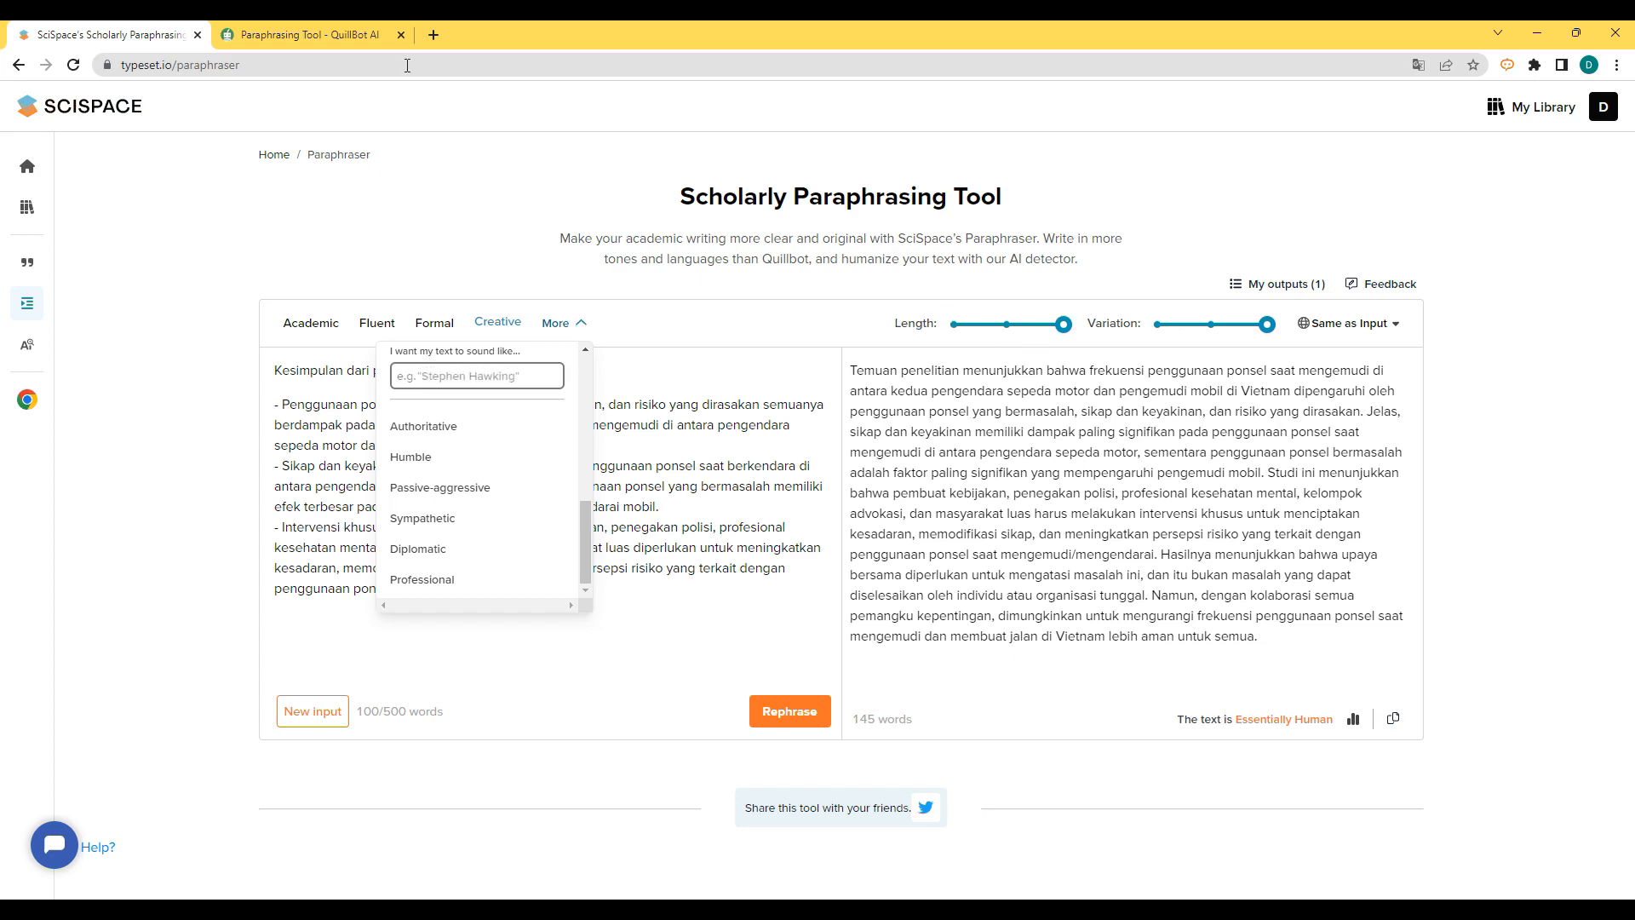
{"action": "left_click", "coordinate": [358, 34]}
{"action": "left_click_drag", "start_coordinate": [1016, 209], "coordinate": [1065, 212]}
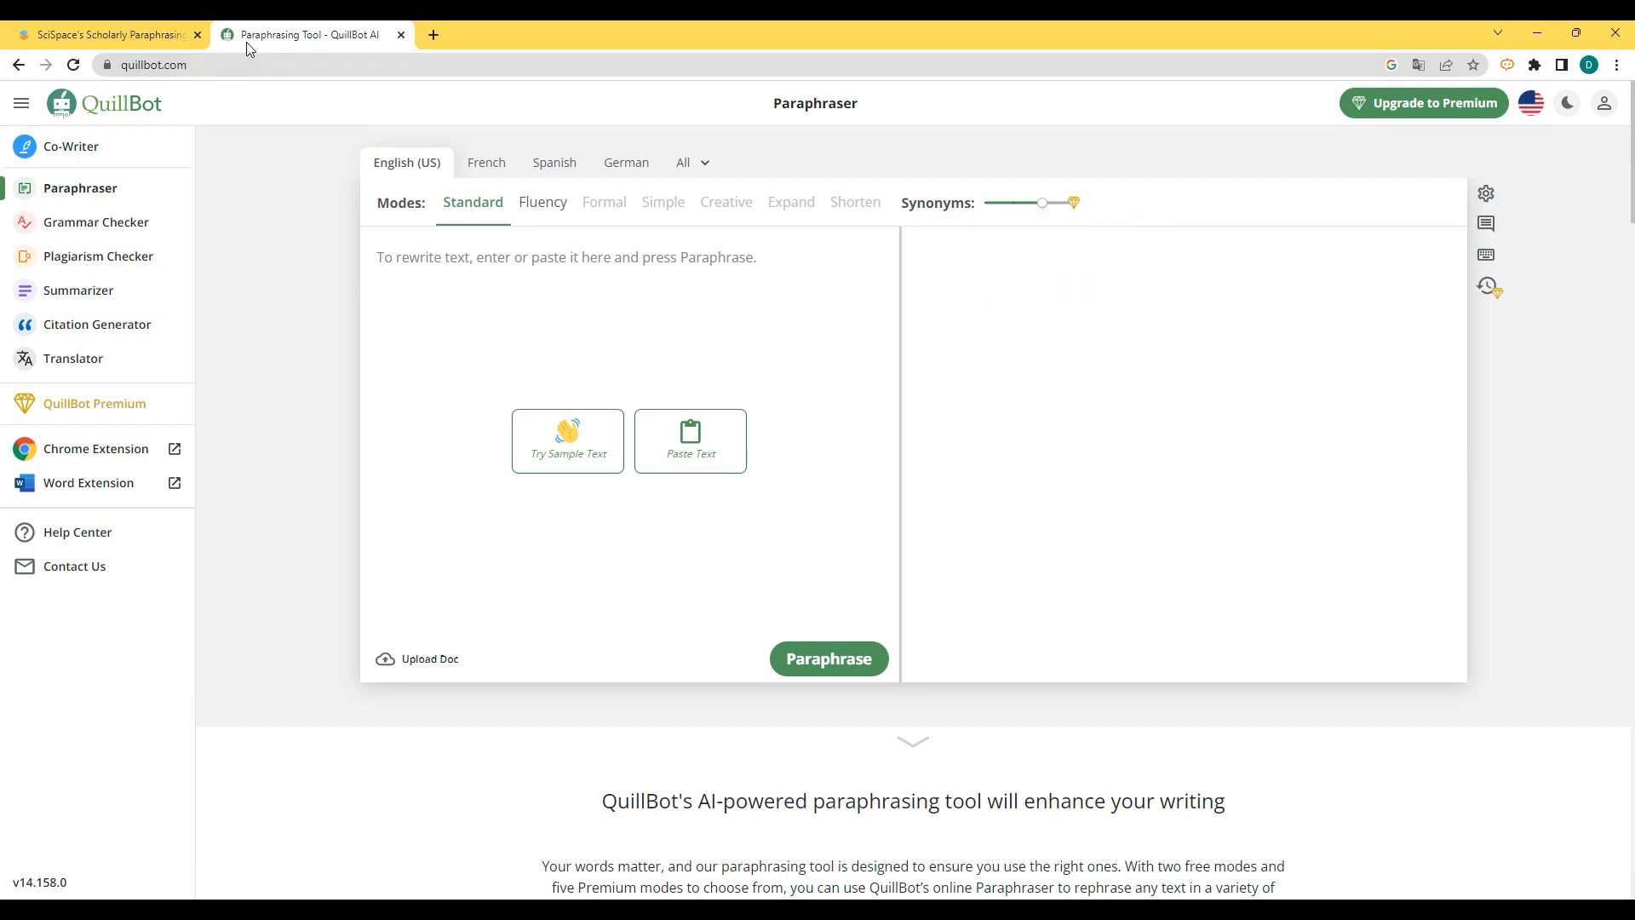
- Collapse the list of additional modes in the SciSpace Paraphraser and compare SciSpace's set of tools with QuillBot's
{"action": "left_click", "coordinate": [128, 34]}
{"action": "left_click", "coordinate": [194, 555]}
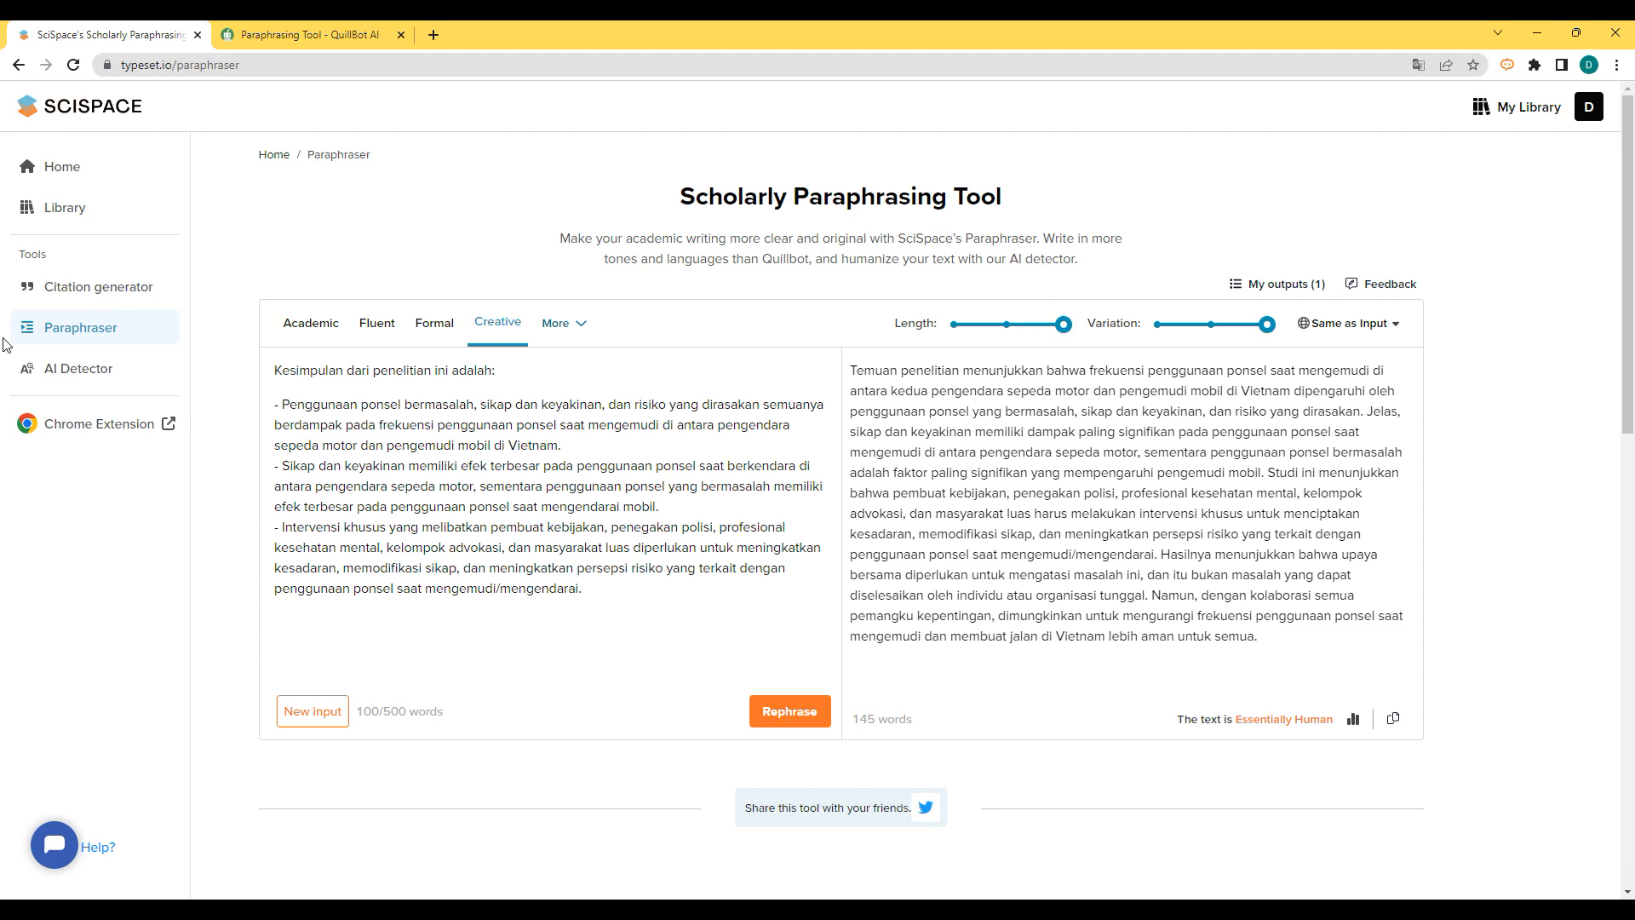
{"action": "left_click", "coordinate": [255, 28]}
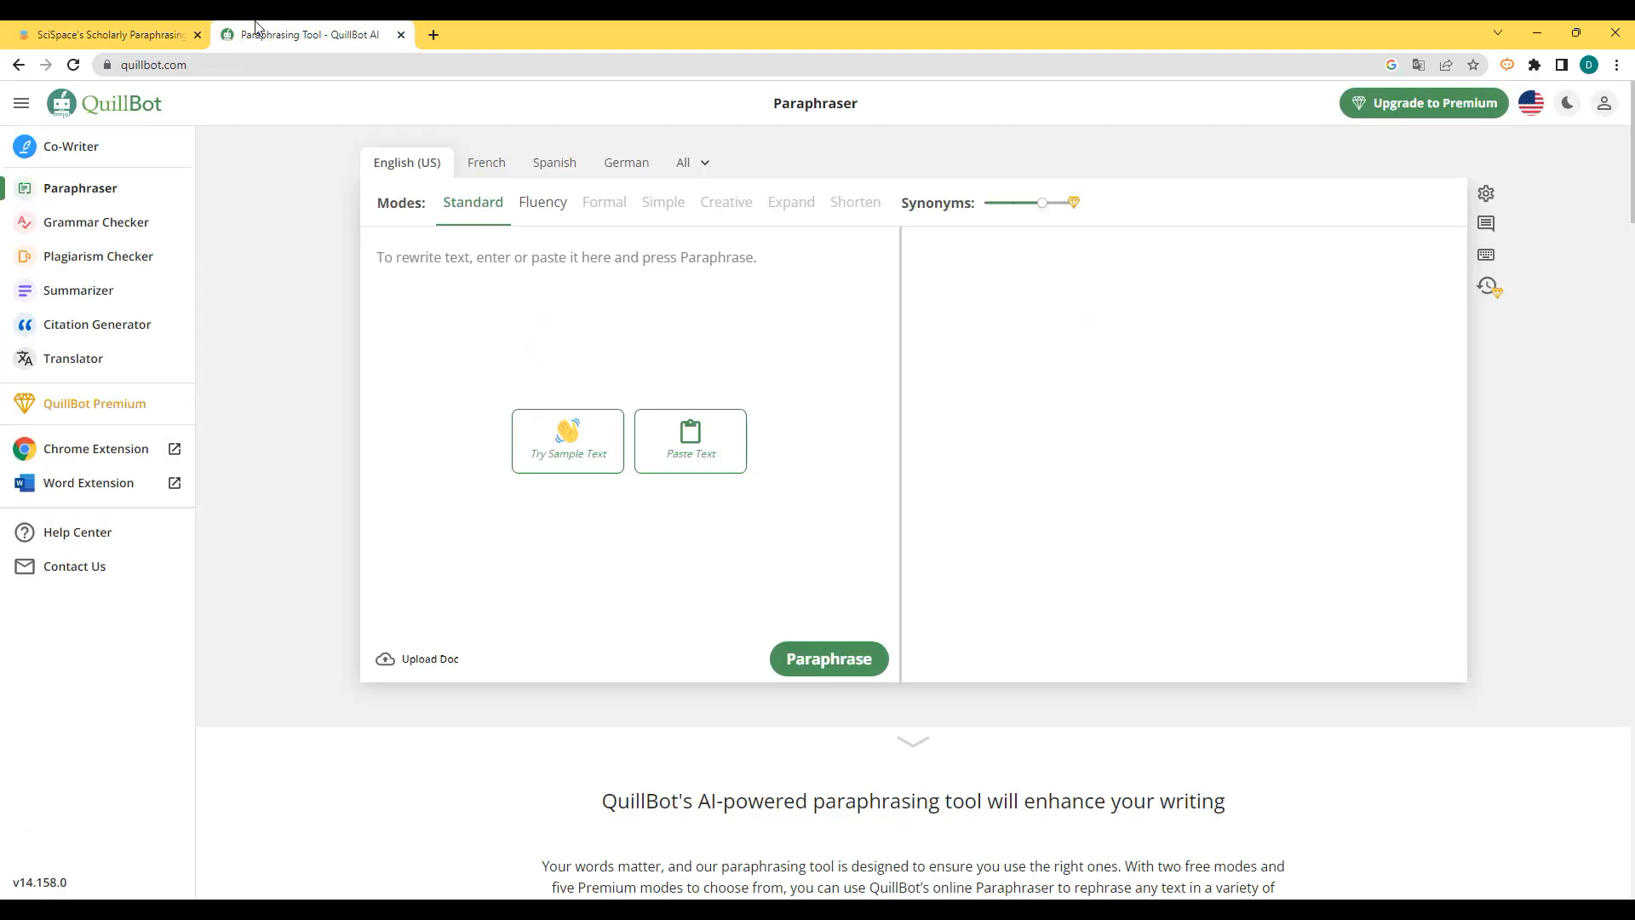
{"action": "left_click", "coordinate": [145, 32]}
- Close the QuillBot page and view the paraphrasing questions below the SciSpace Paraphraser
{"action": "left_click", "coordinate": [256, 29]}
{"action": "left_click", "coordinate": [400, 35]}
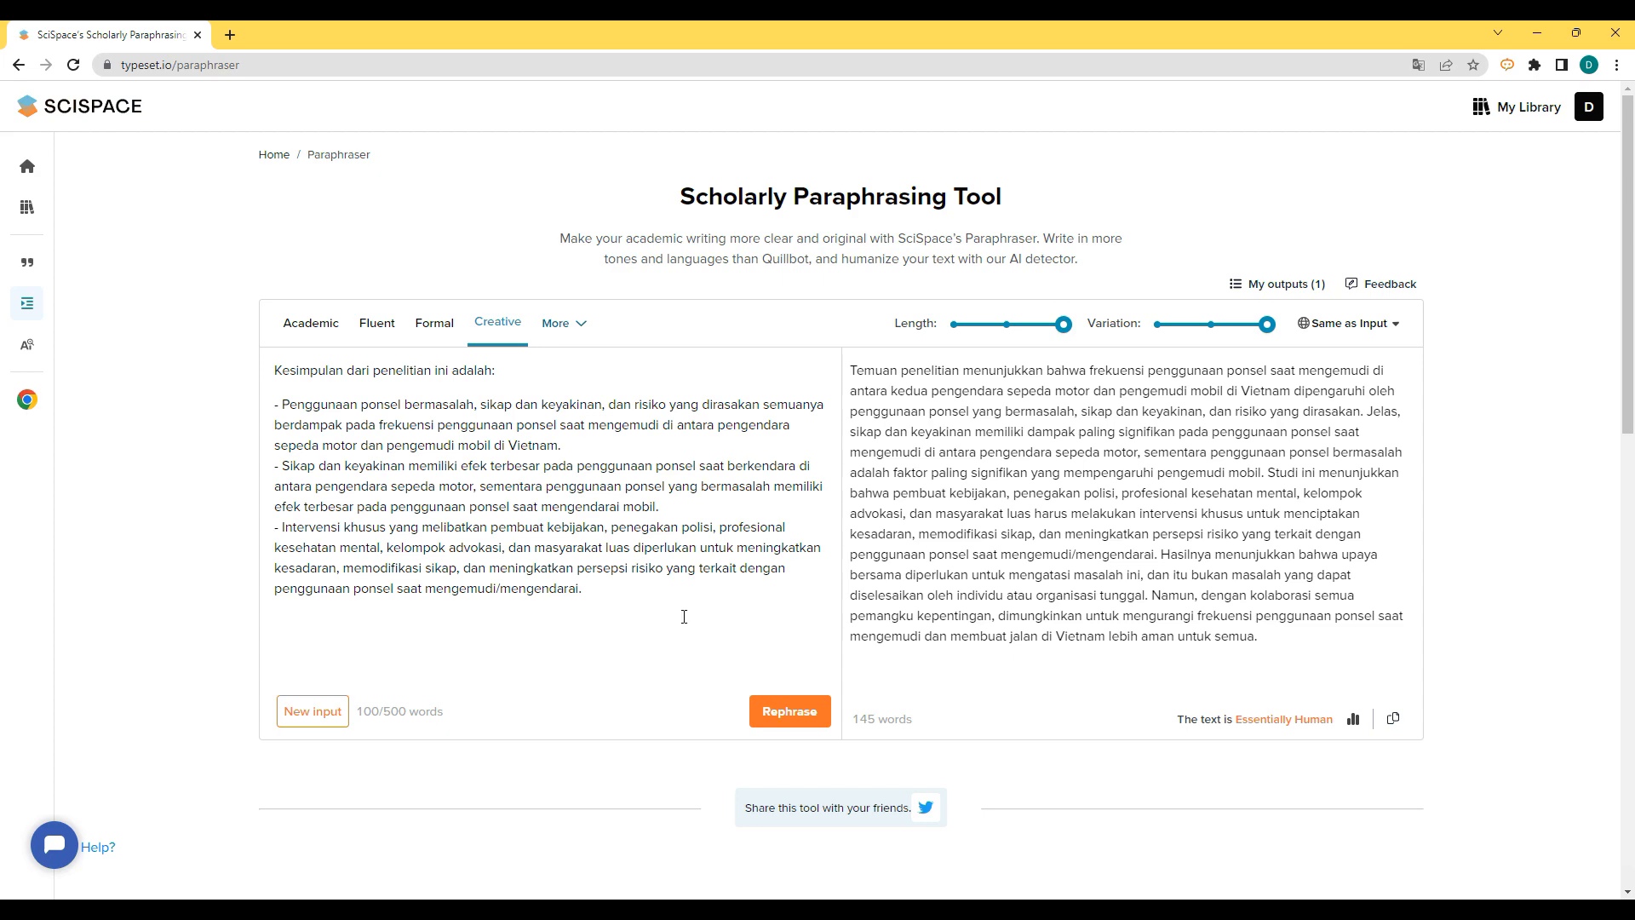
{"action": "scroll", "coordinate": [634, 777], "scroll_direction": "down", "scroll_amount": 3}
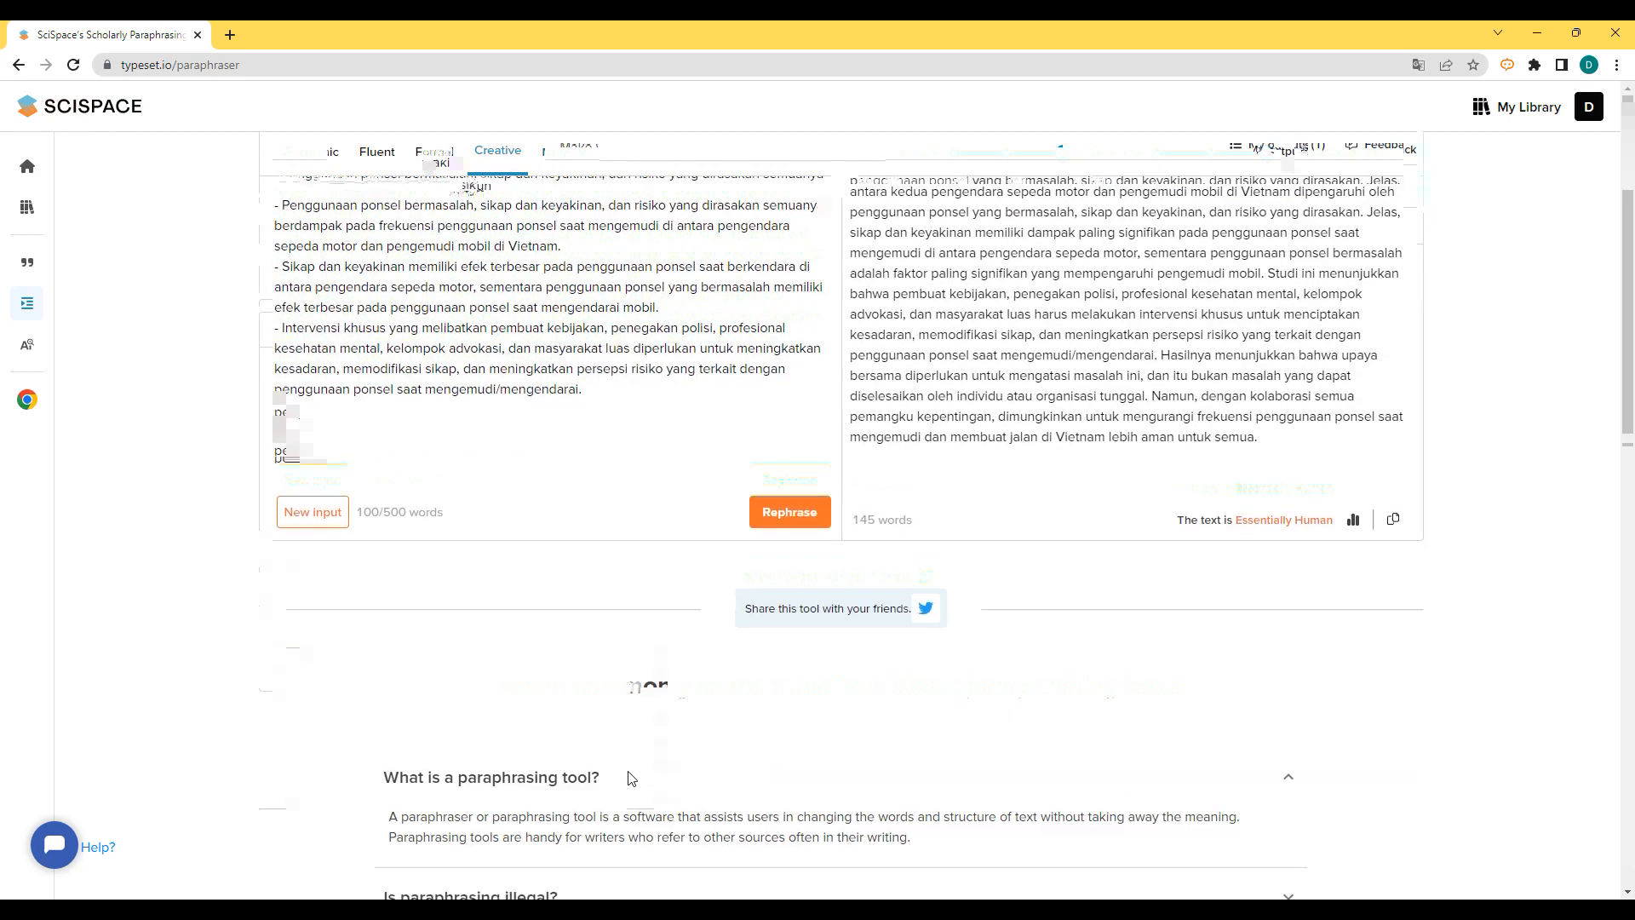